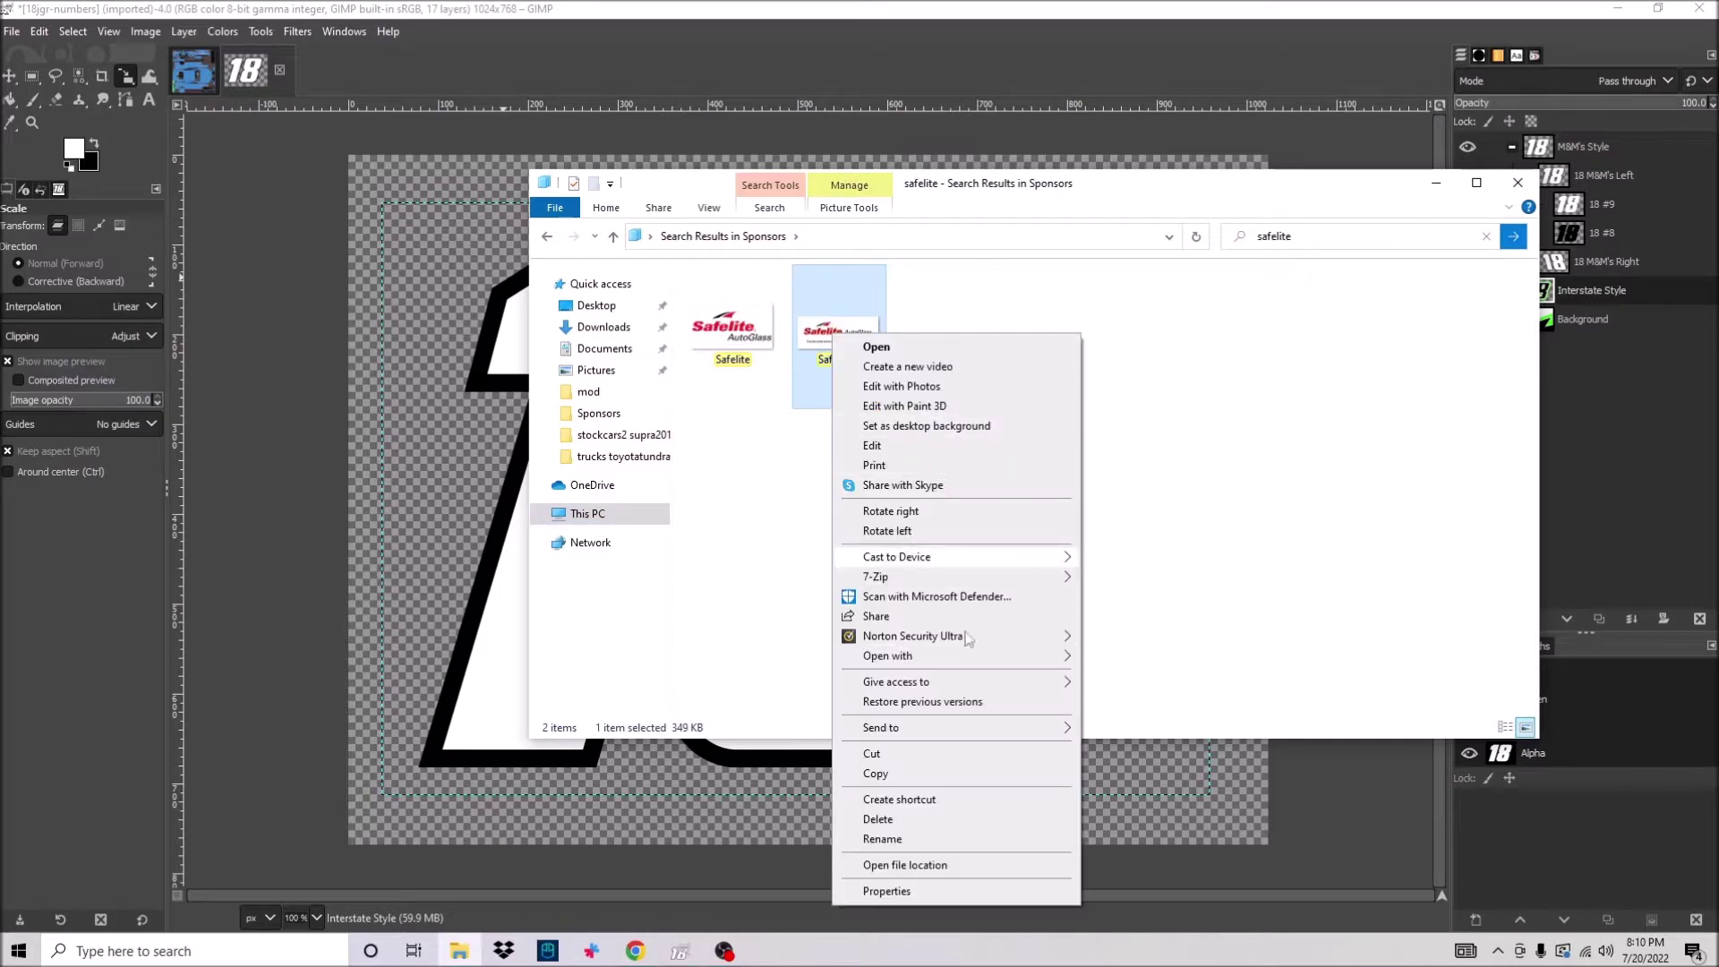
# Open the two Safelite logo images found in the Sponsors folder in GIMP.
pyautogui.rightClick(721, 289)
pyautogui.click(1449, 183)
pyautogui.click(285, 346)
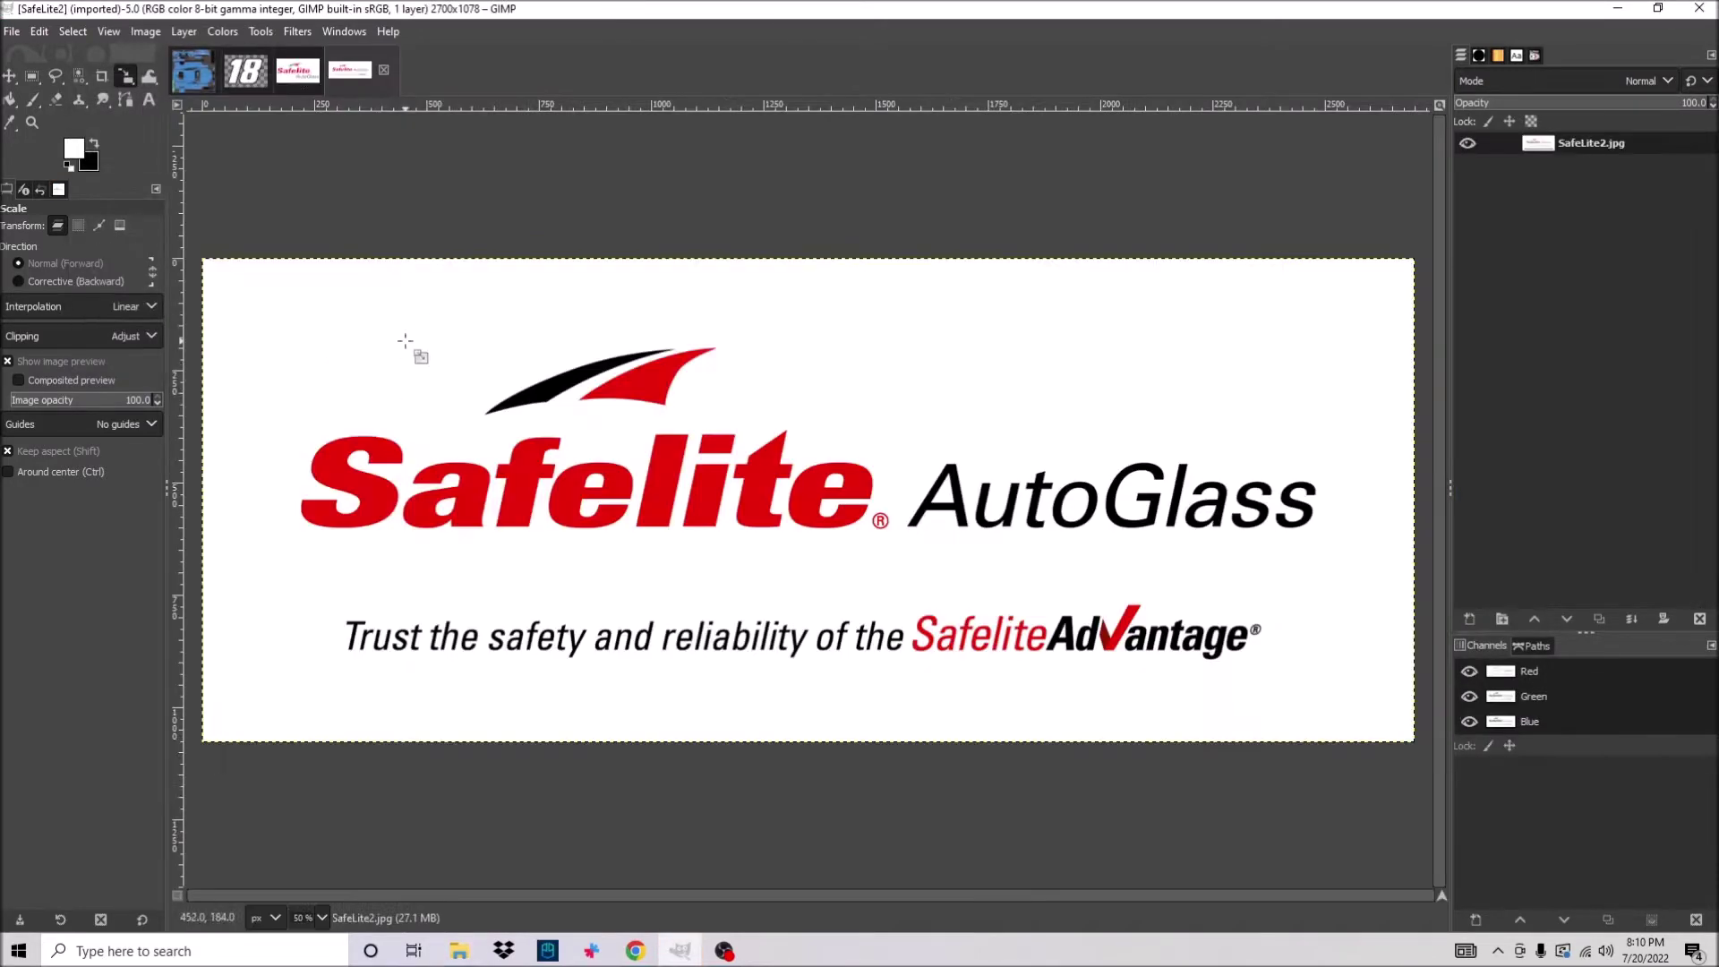
# Pick the red of the Safelite lettering as the foreground colour.
pyautogui.click(11, 123)
pyautogui.press('1')
pyautogui.click(575, 499)
# In the 18 numbers image, hide the M&M's Style group and show the Interstate Style group.
pyautogui.click(245, 70)
pyautogui.click(1467, 147)
pyautogui.click(1468, 290)
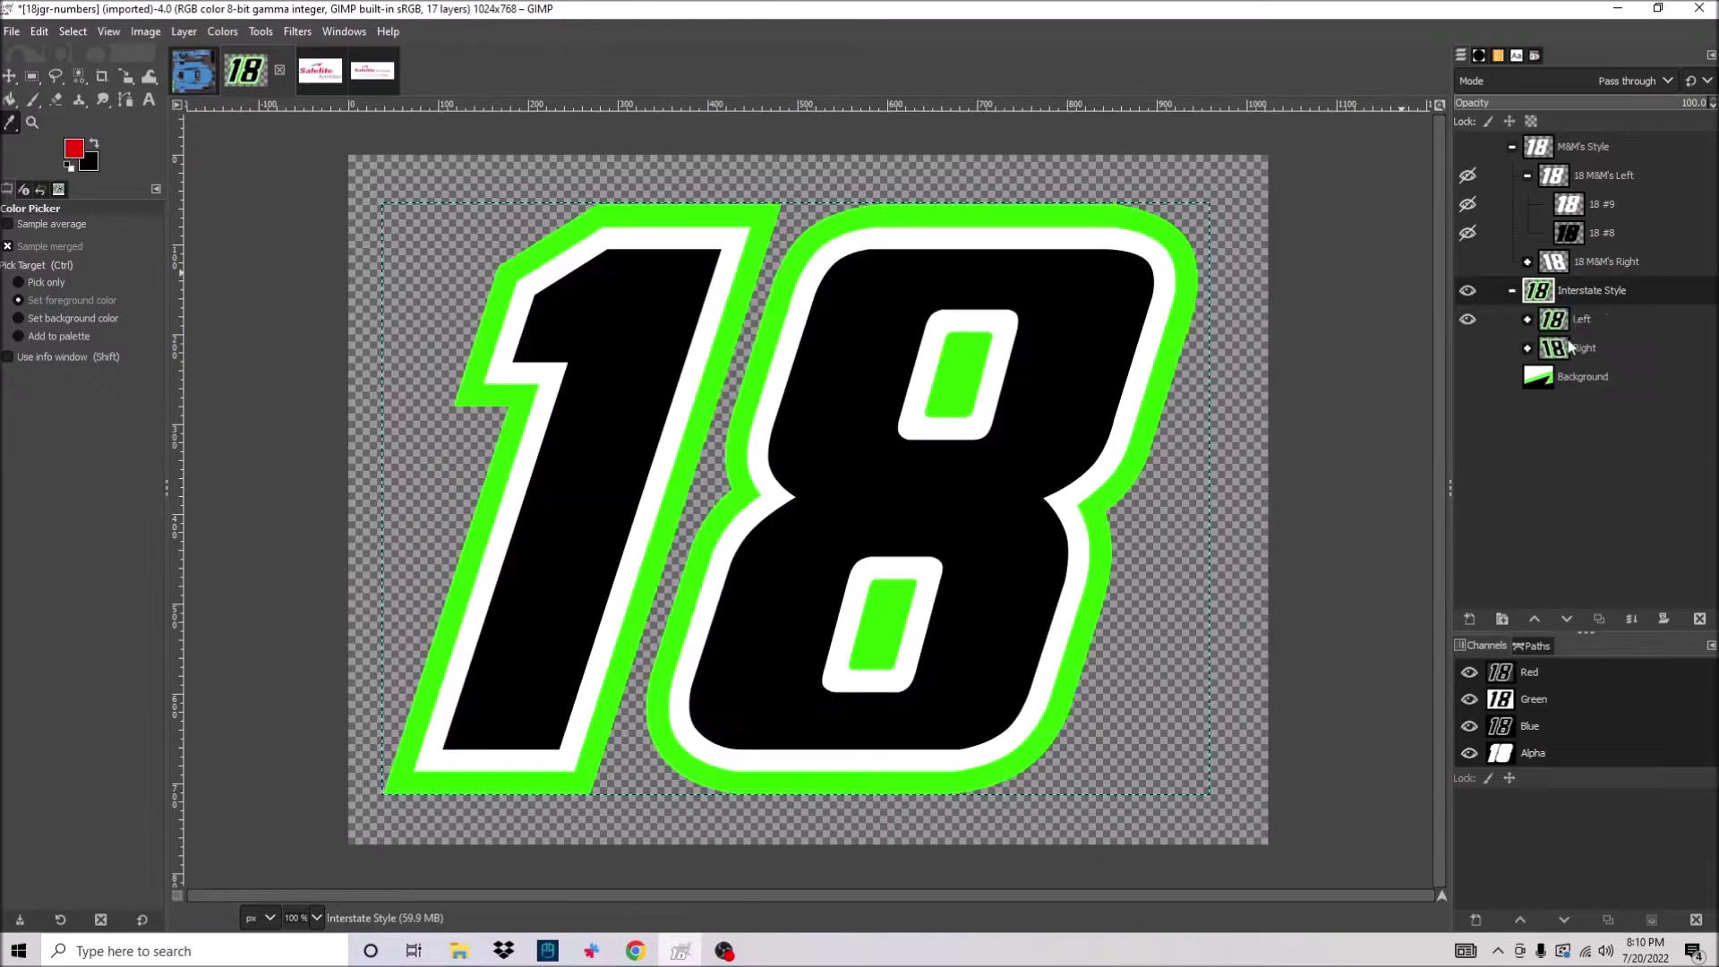
# Recolour the Left group's 18 with a red outer outline, a black inner outline and white digits.
pyautogui.click(1569, 348)
pyautogui.hotkey('shift', 'b')
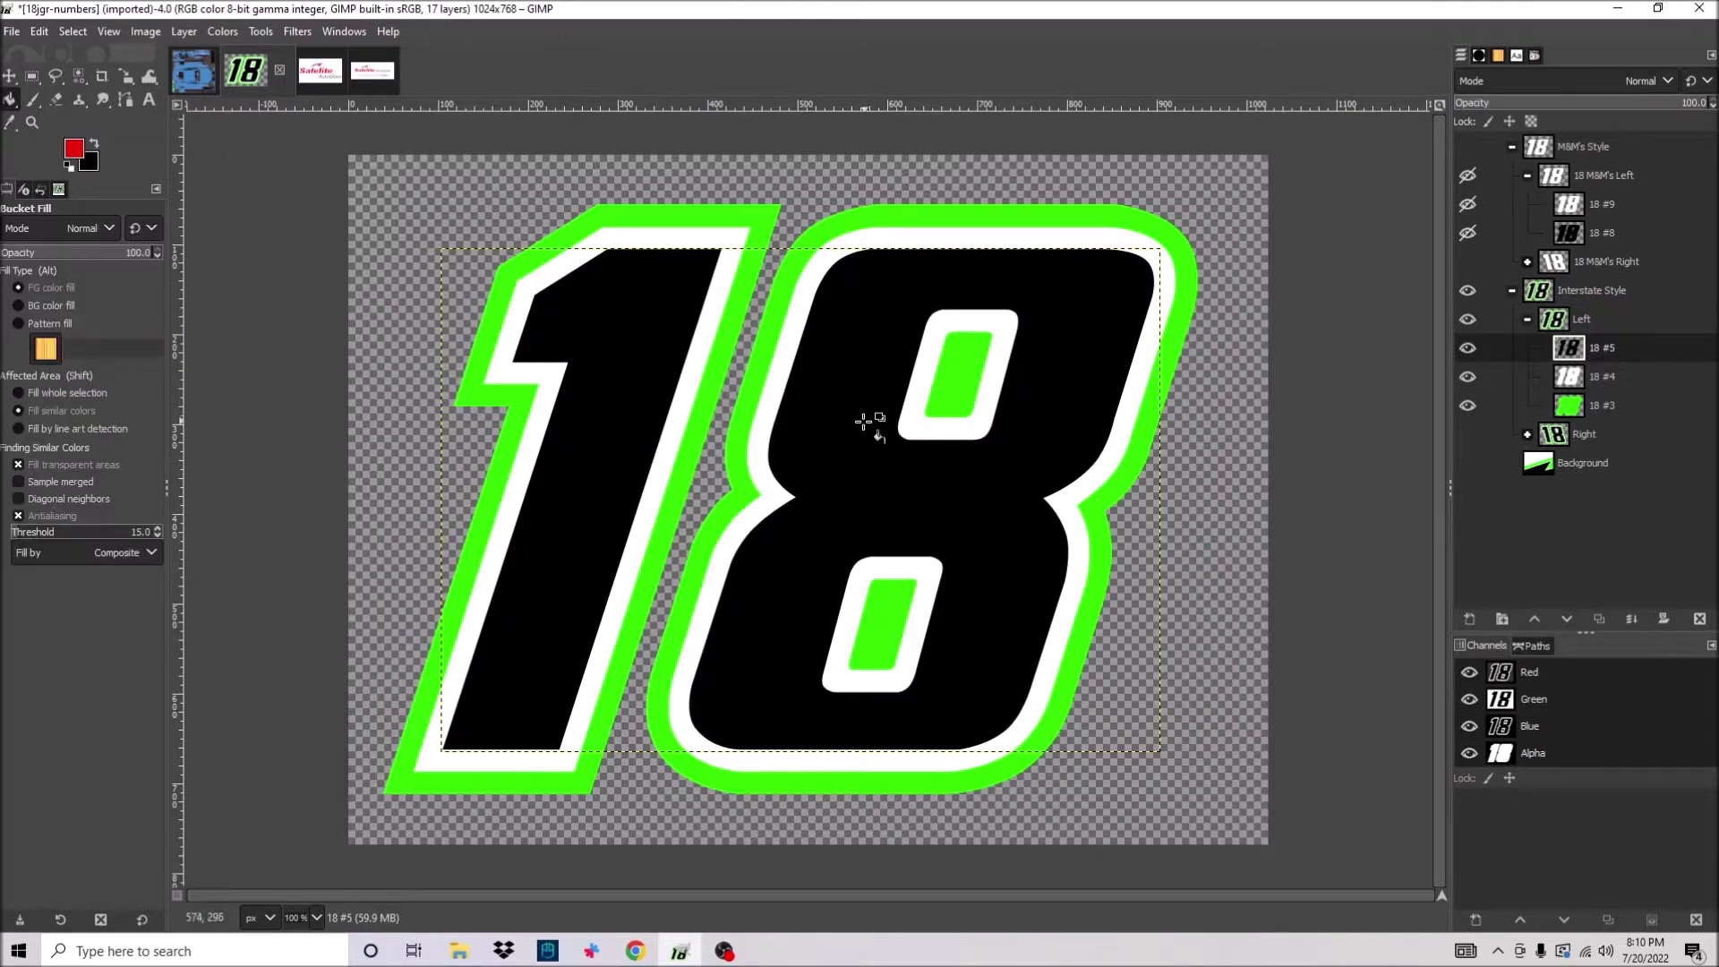
pyautogui.click(1043, 278)
pyautogui.click(551, 298)
pyautogui.press('x')
pyautogui.click(580, 318)
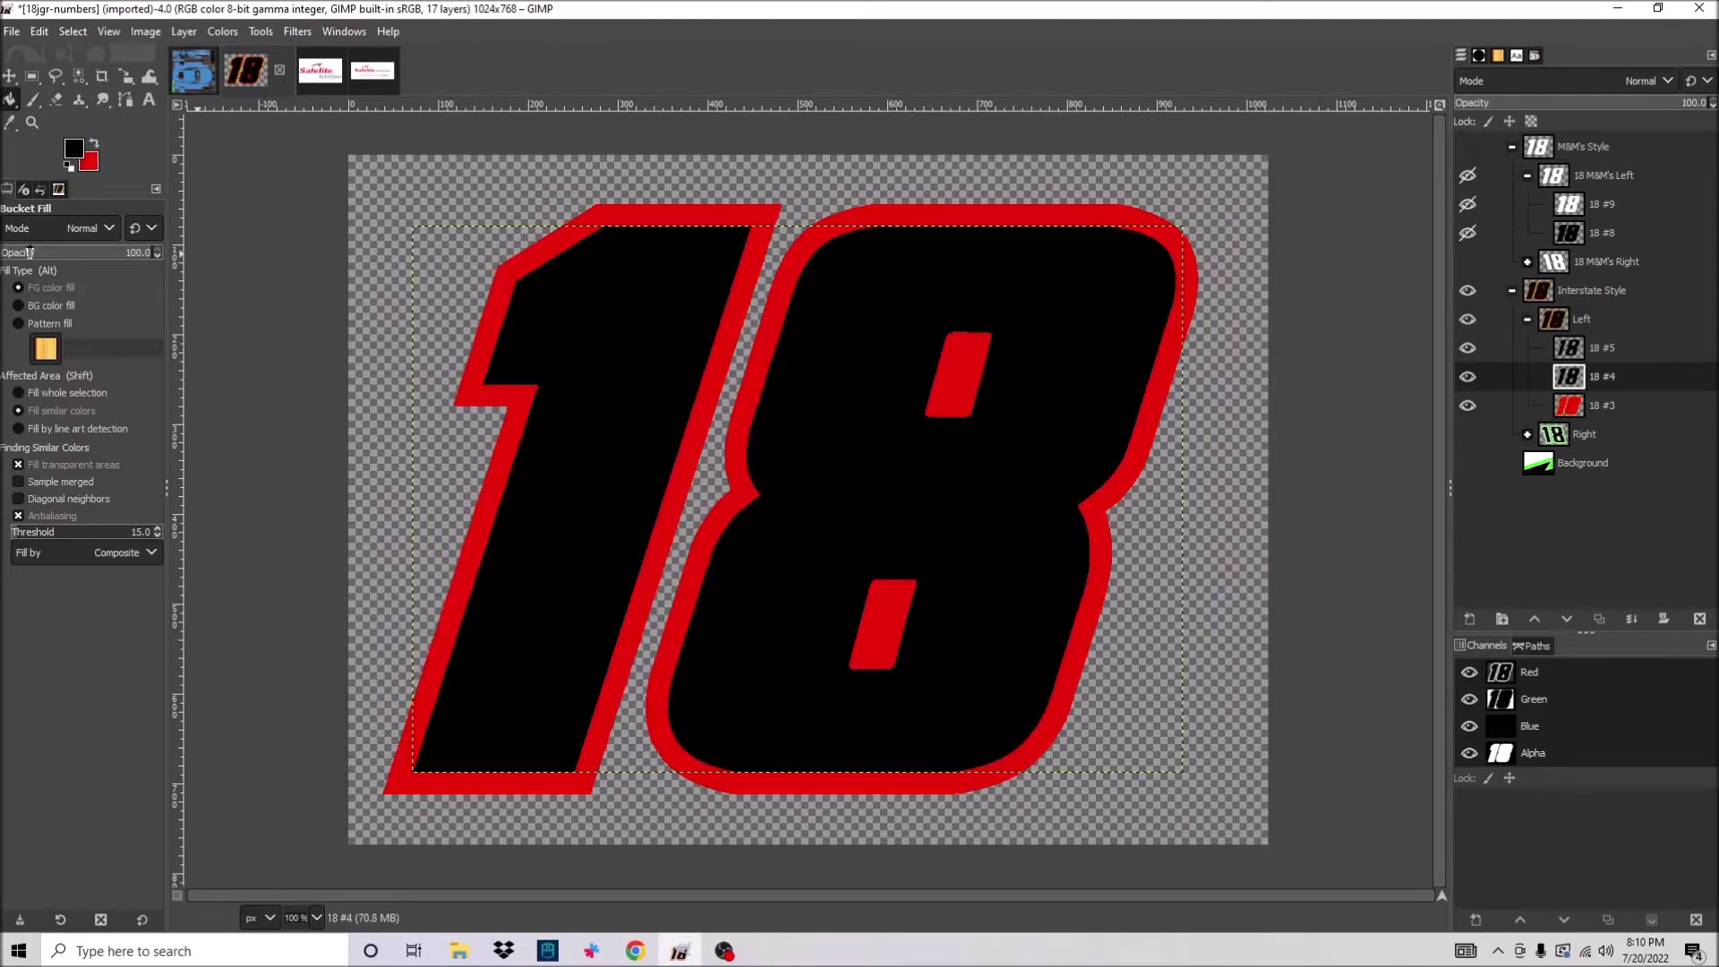
pyautogui.click(1569, 347)
pyautogui.click(1066, 338)
pyautogui.click(583, 346)
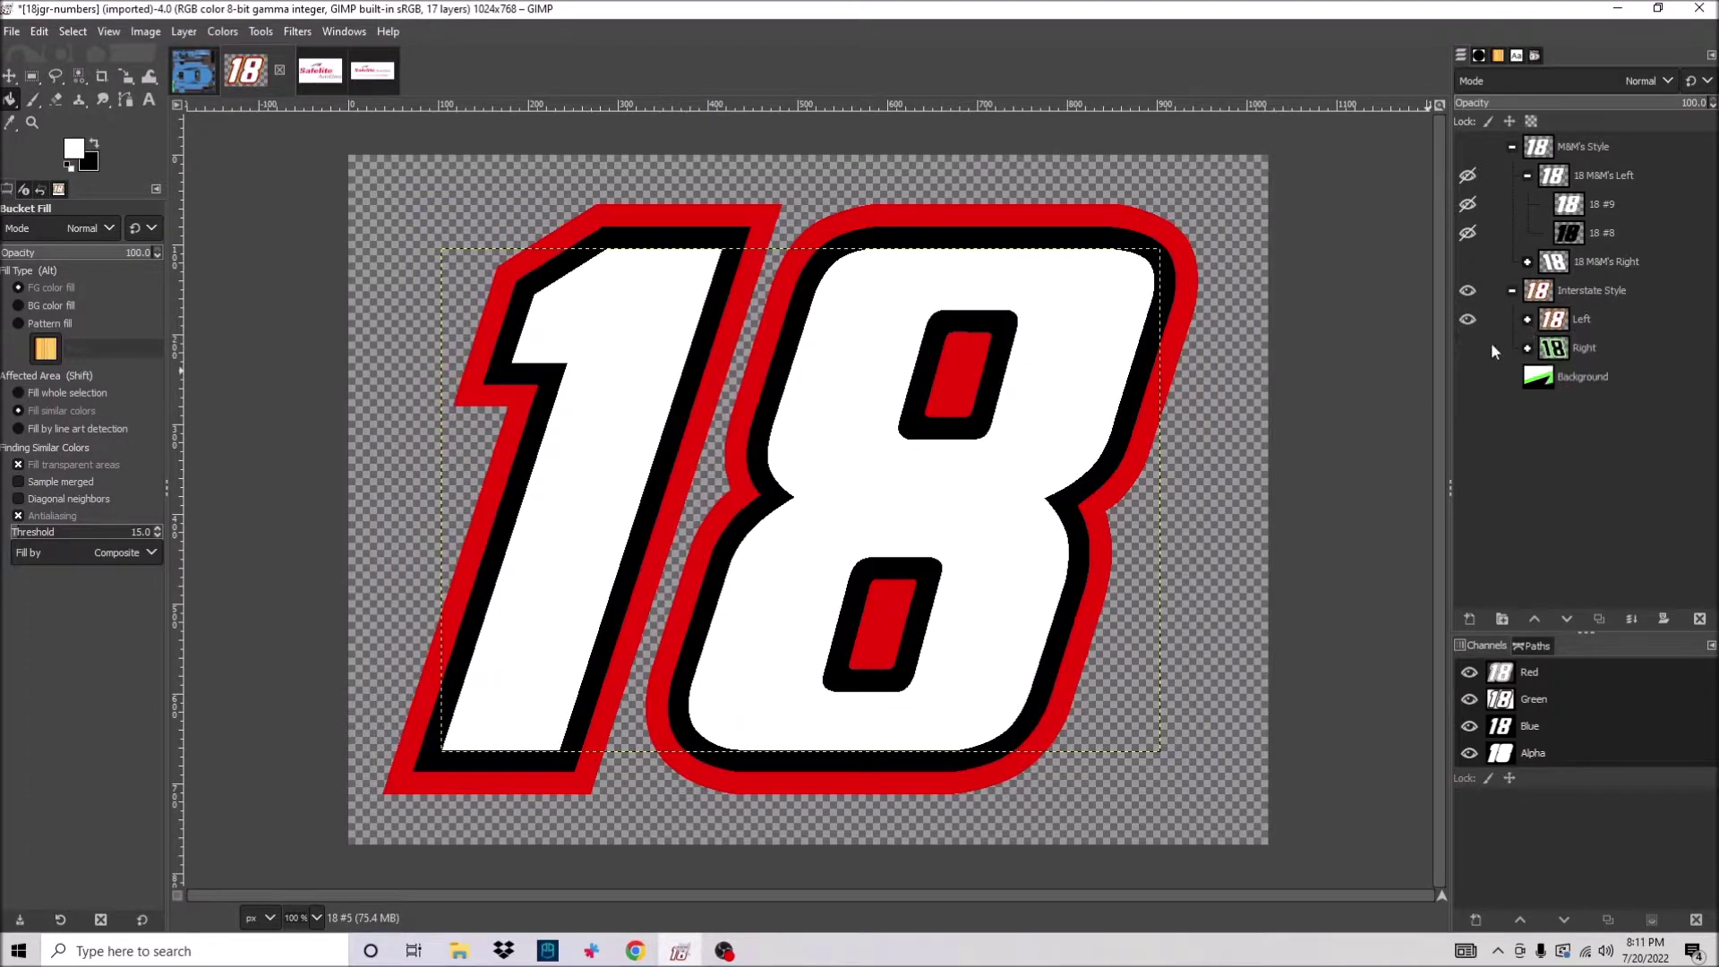
# Show the Right group in place of the Left group and fill its 18 digits with white.
pyautogui.click(1467, 347)
pyautogui.click(1527, 347)
pyautogui.click(1468, 319)
pyautogui.click(1569, 406)
pyautogui.click(949, 501)
pyautogui.click(573, 537)
# Fill the Right group's inner outline with black and its outer outline with the logo red.
pyautogui.press('x')
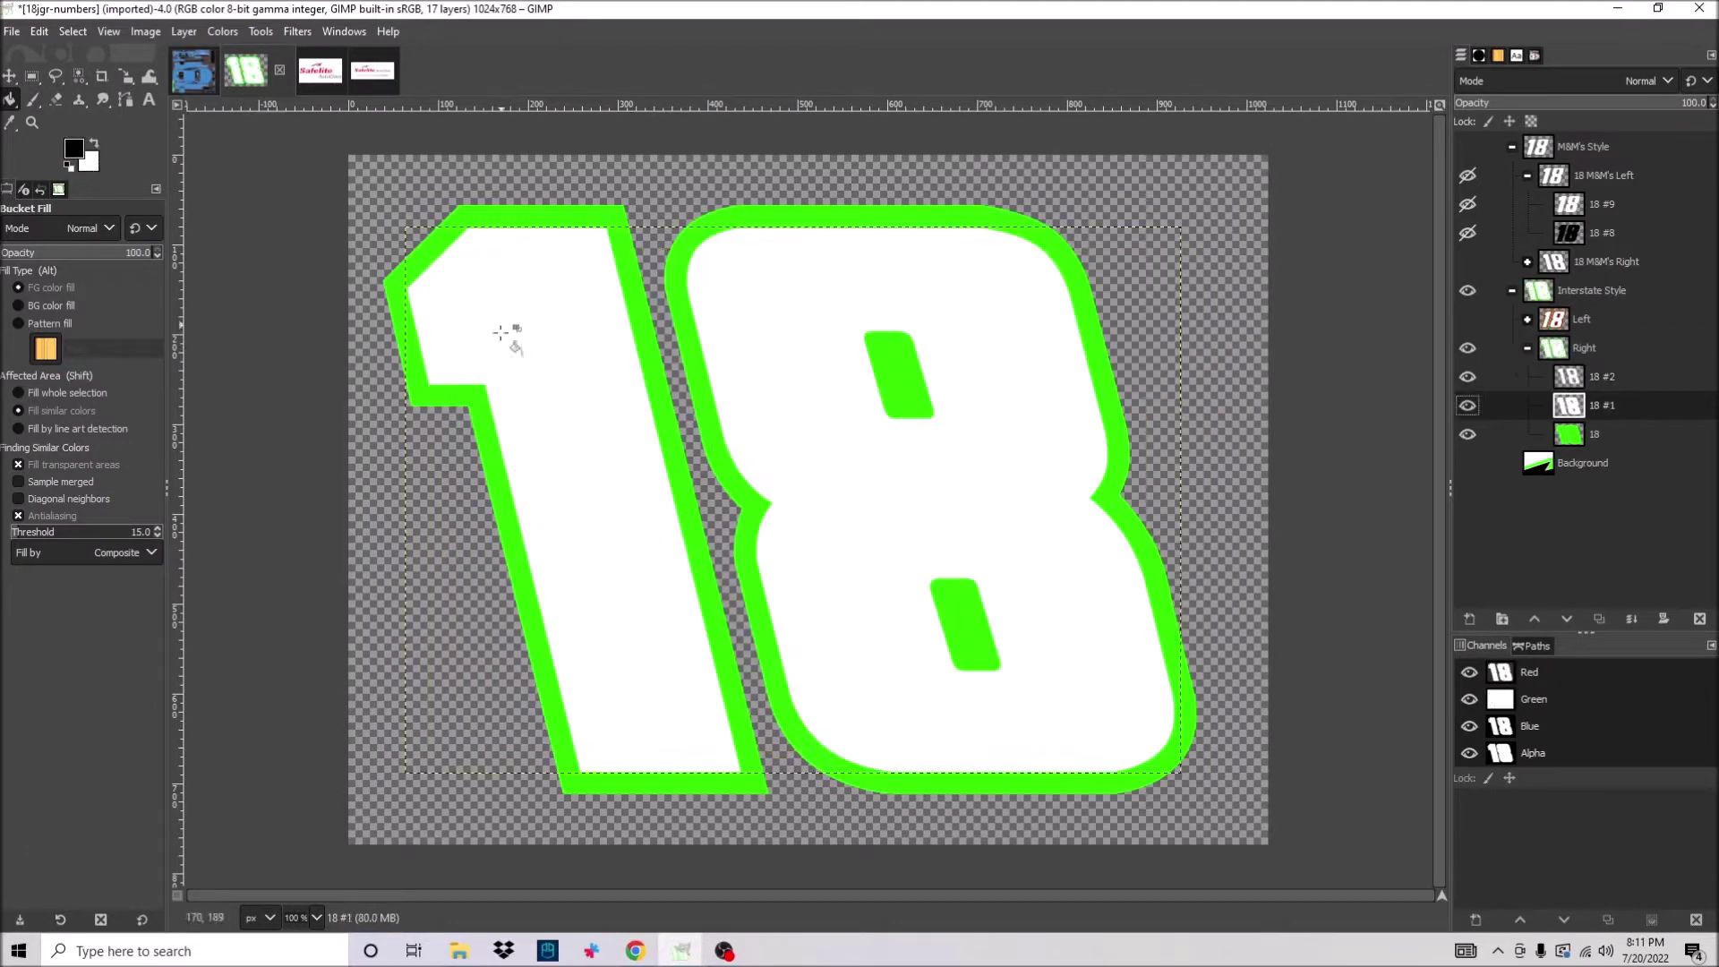
pyautogui.moveTo(1542, 423); pyautogui.dragTo(1470, 422)
pyautogui.click(1613, 435)
pyautogui.click(73, 148)
pyautogui.click(255, 330)
pyautogui.hotkey('ctrl', ',')
# Copy the Right number group into the Toyota Camry template and scale it to fit the lower door's number area.
pyautogui.moveTo(1573, 351); pyautogui.dragTo(876, 788)
pyautogui.hotkey('shift', 's')
pyautogui.press('1')
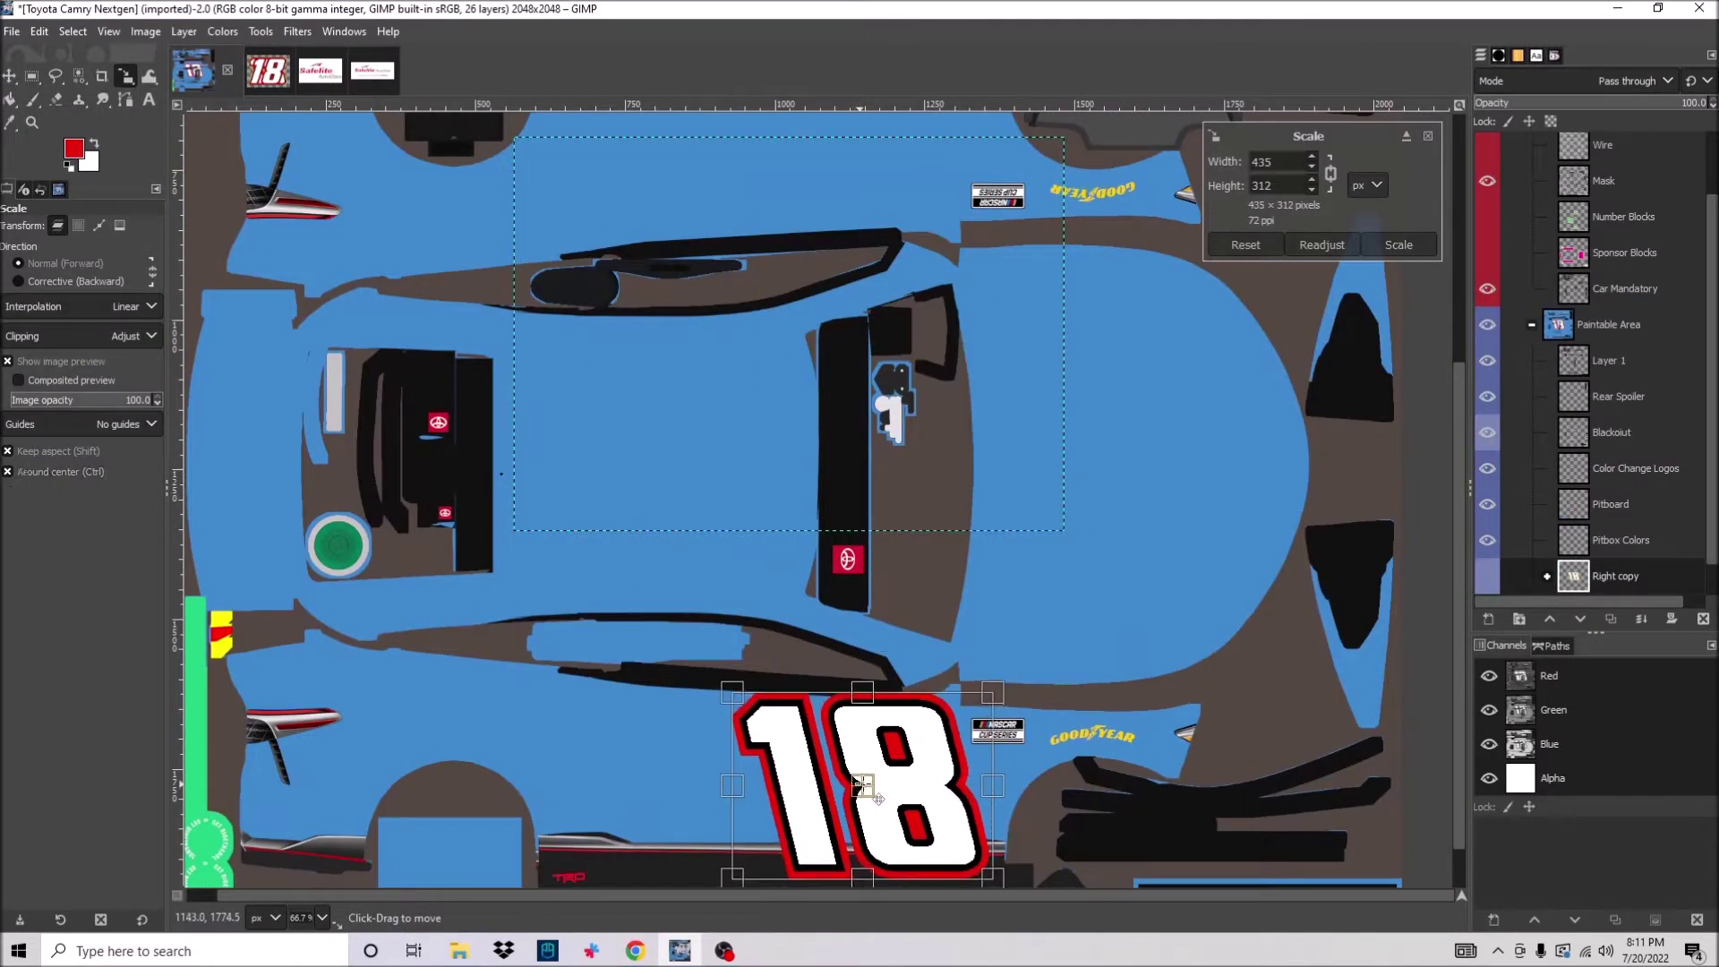
pyautogui.scroll(-3, 875, 788)
pyautogui.moveTo(768, 603); pyautogui.dragTo(835, 564)
pyautogui.moveTo(977, 698); pyautogui.dragTo(957, 696)
pyautogui.press('Return')
# Copy the Left number group into the Toyota Camry template and rotate it 180 degrees.
pyautogui.click(267, 71)
pyautogui.moveTo(1603, 358); pyautogui.dragTo(717, 358)
pyautogui.press('-')
pyautogui.press('-')
pyautogui.press('-')
pyautogui.rightClick(667, 371)
pyautogui.moveTo(703, 496)
pyautogui.click(1075, 761)
# Scale the rotated 18 to 266 × 190 px and fit it over the upper door's green number block.
pyautogui.hotkey('shift', 's')
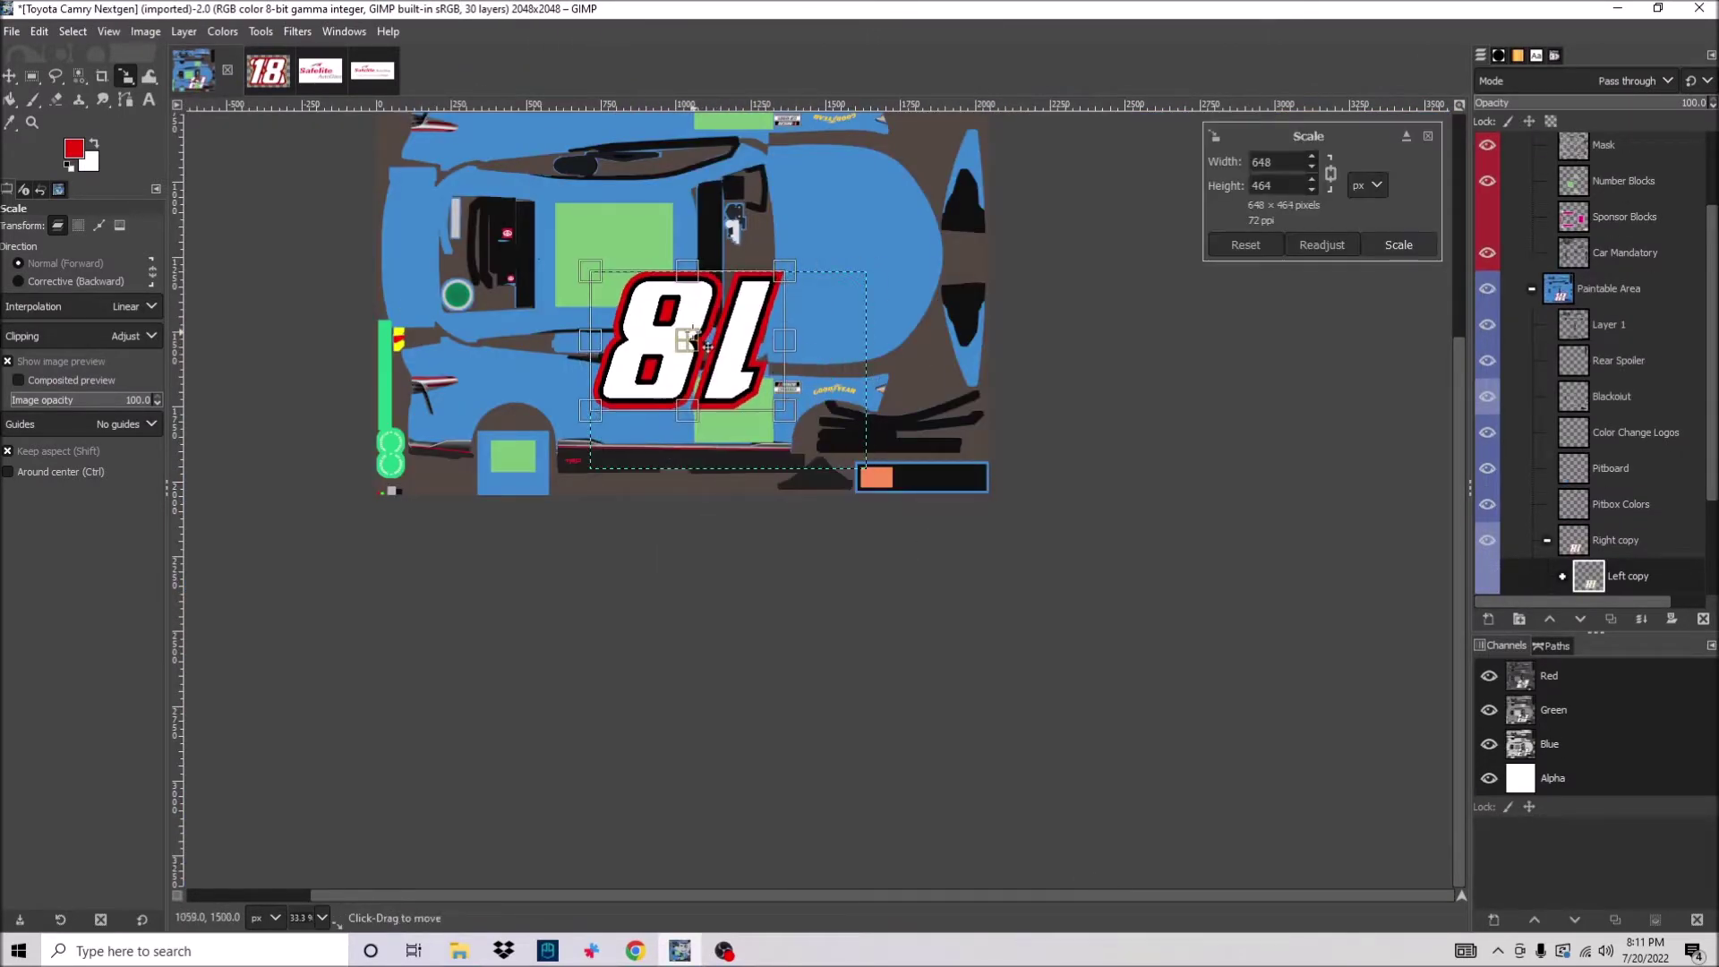
pyautogui.press('1')
pyautogui.moveTo(654, 269); pyautogui.dragTo(775, 363)
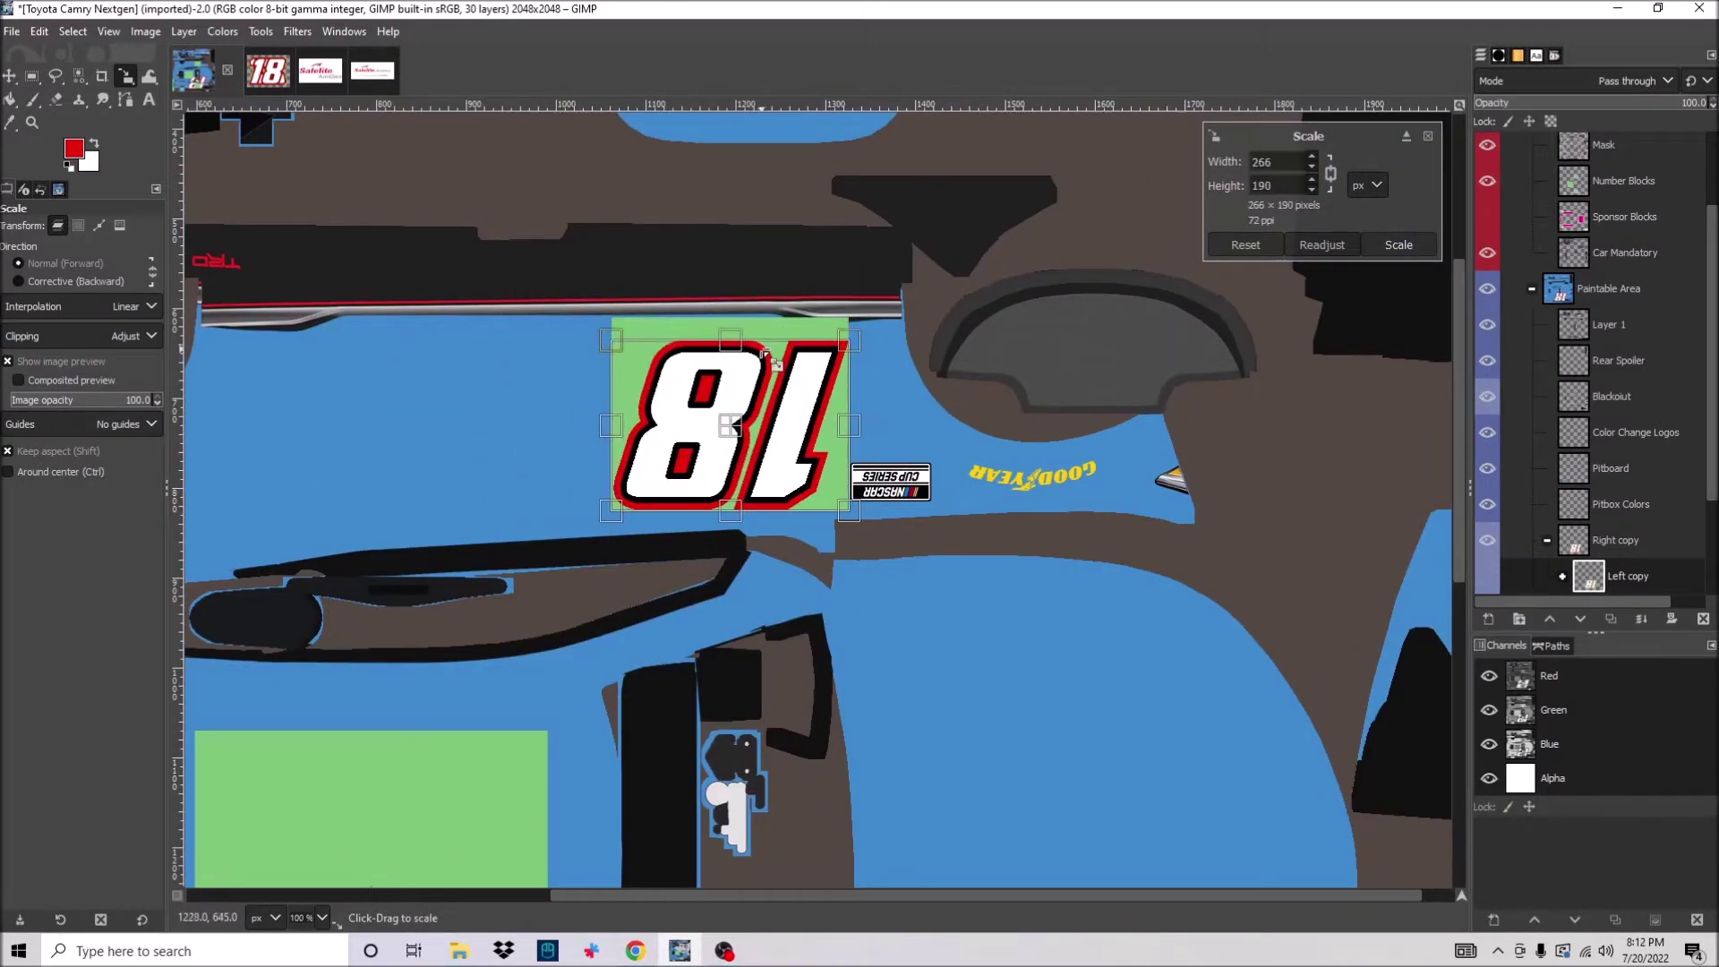
pyautogui.click(1389, 255)
# Hide the number blocks and move the Left copy group out of the Right copy group.
pyautogui.press('!')
pyautogui.scroll(-2, 1634, 535)
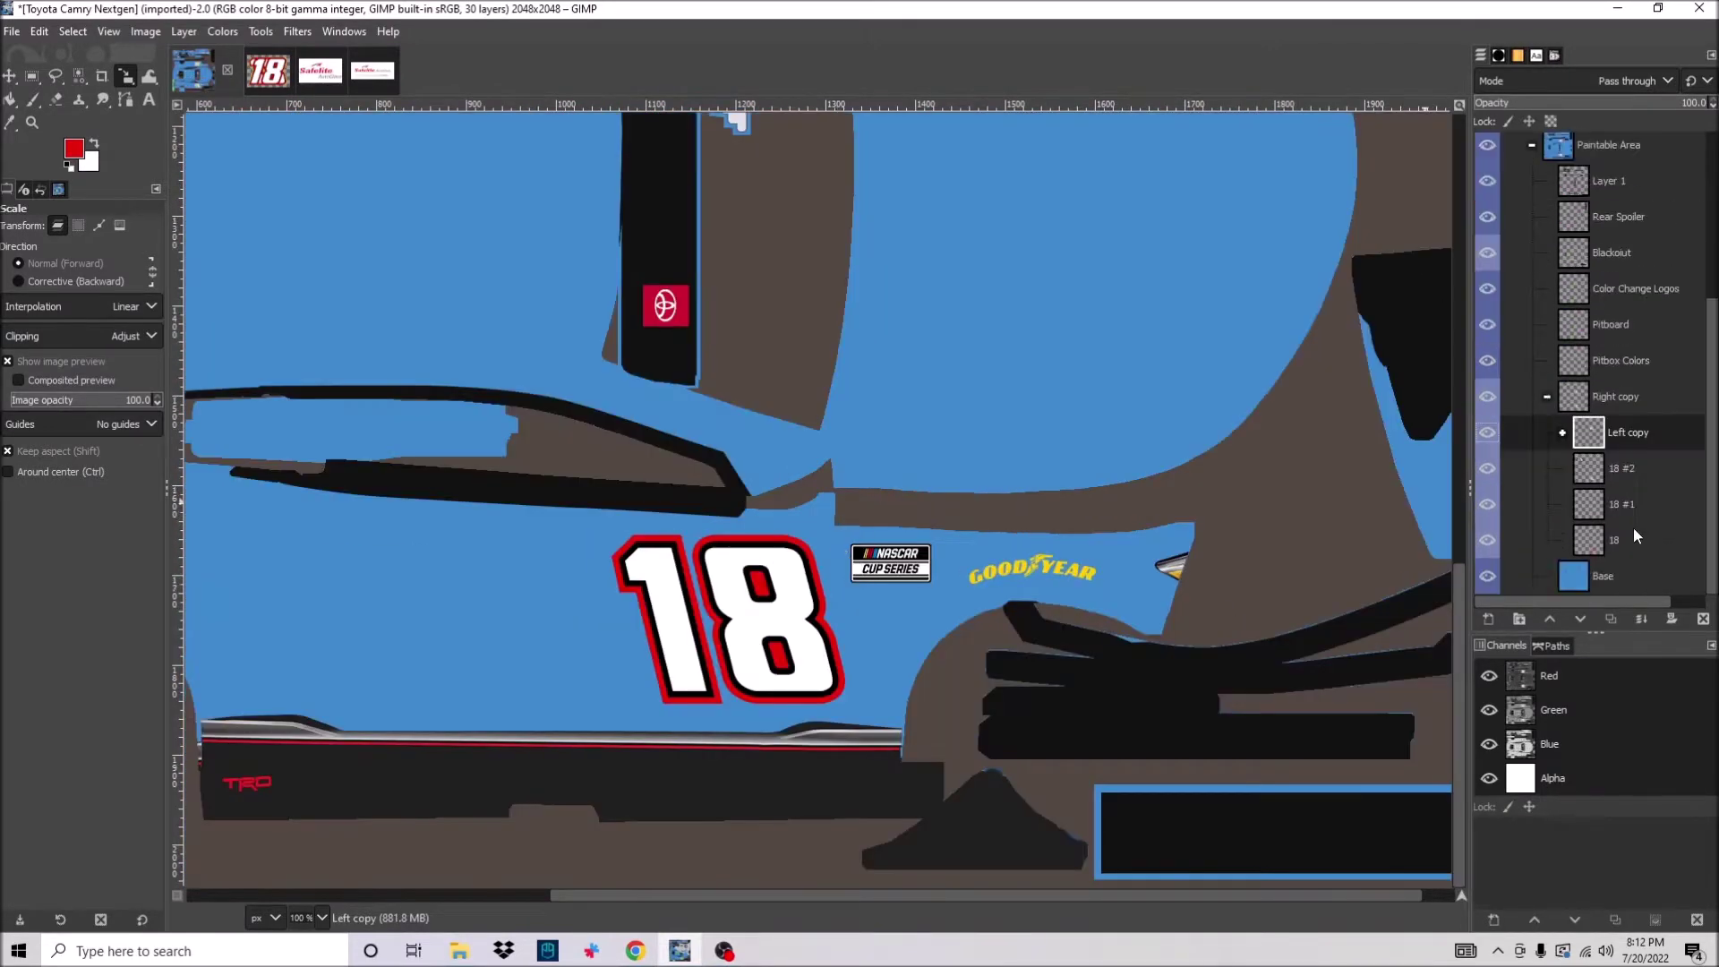
pyautogui.moveTo(1625, 391); pyautogui.dragTo(903, 330)
# Fill the Base layer of the car with black.
pyautogui.click(94, 143)
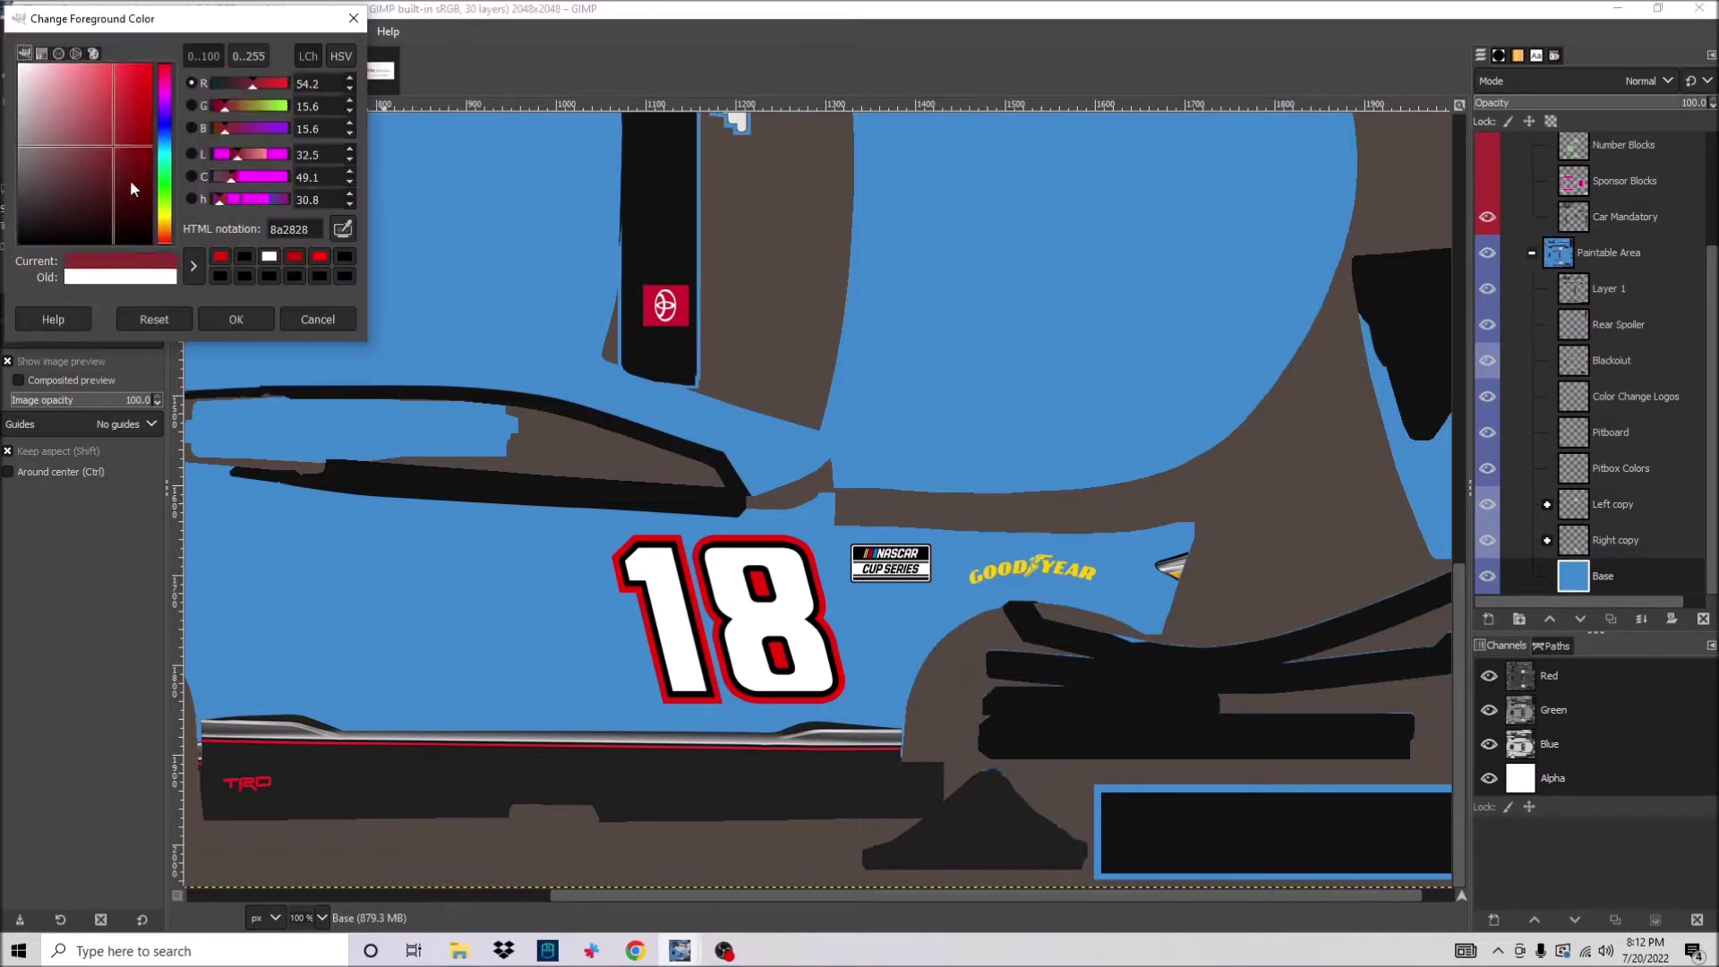
pyautogui.hotkey('shift', 'b')
pyautogui.click(307, 291)
# Create a layer named Side above Base and crop it to the template's lower part, 2048 × 844 px.
pyautogui.click(1486, 620)
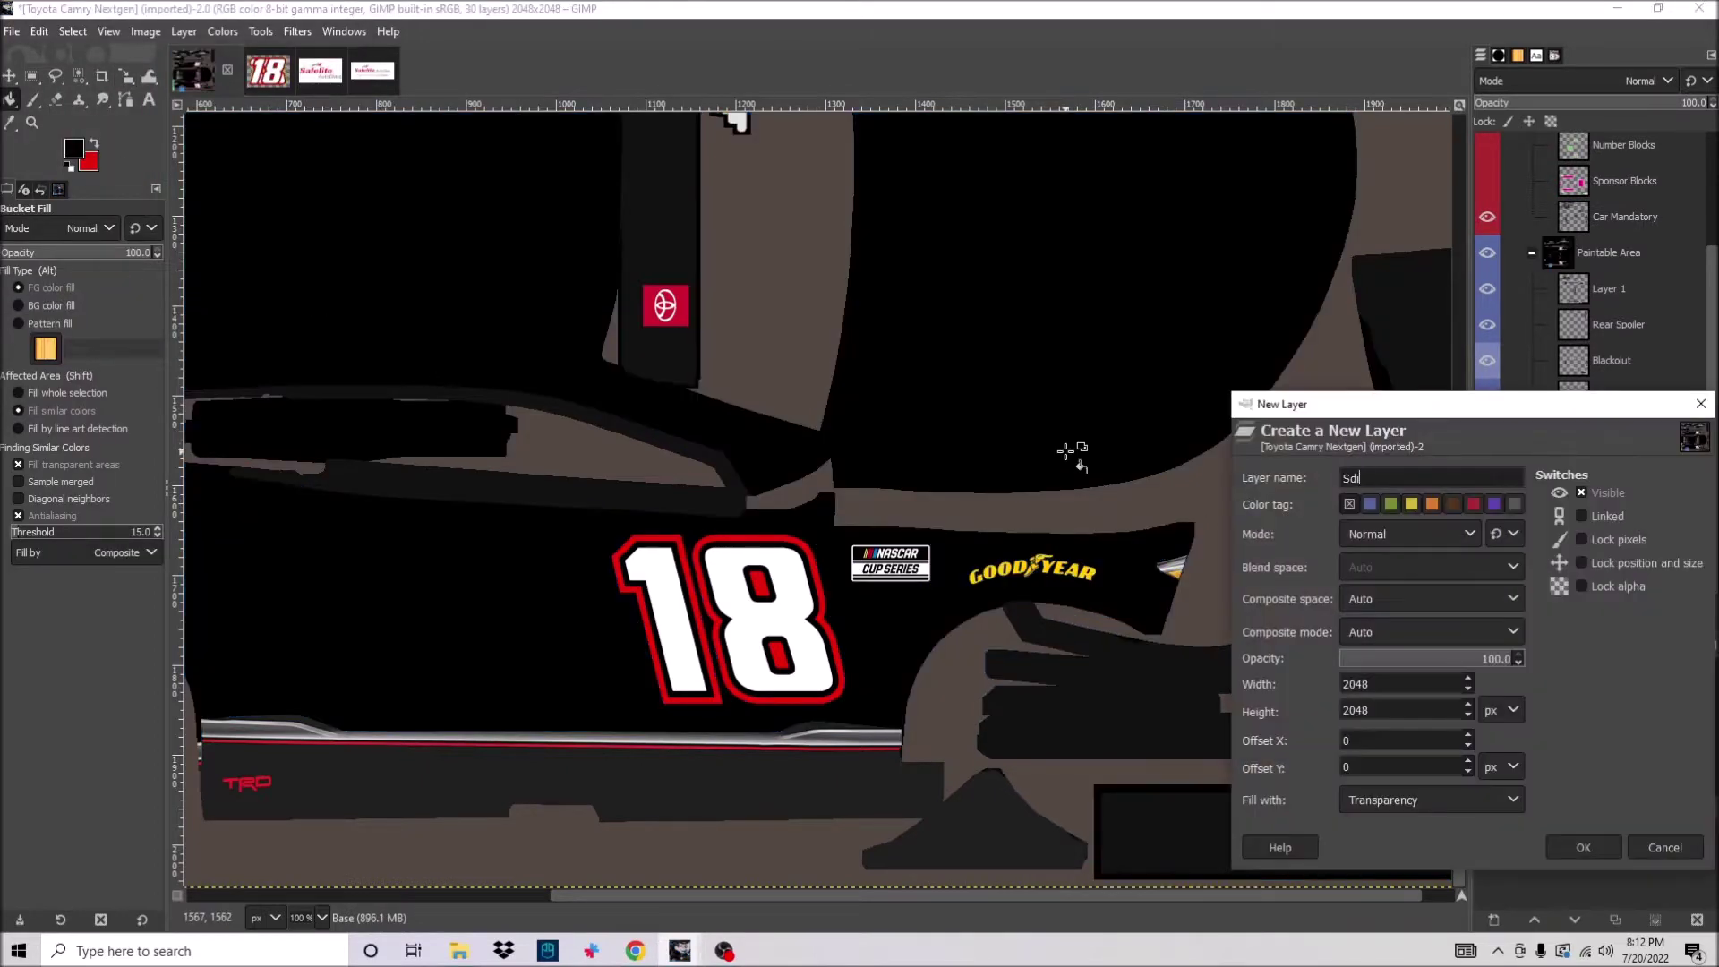
pyautogui.press('Return')
pyautogui.hotkey('shift', 'c')
pyautogui.hotkey('shift', 'ctrl', 'j')
pyautogui.moveTo(392, 439); pyautogui.dragTo(1343, 833)
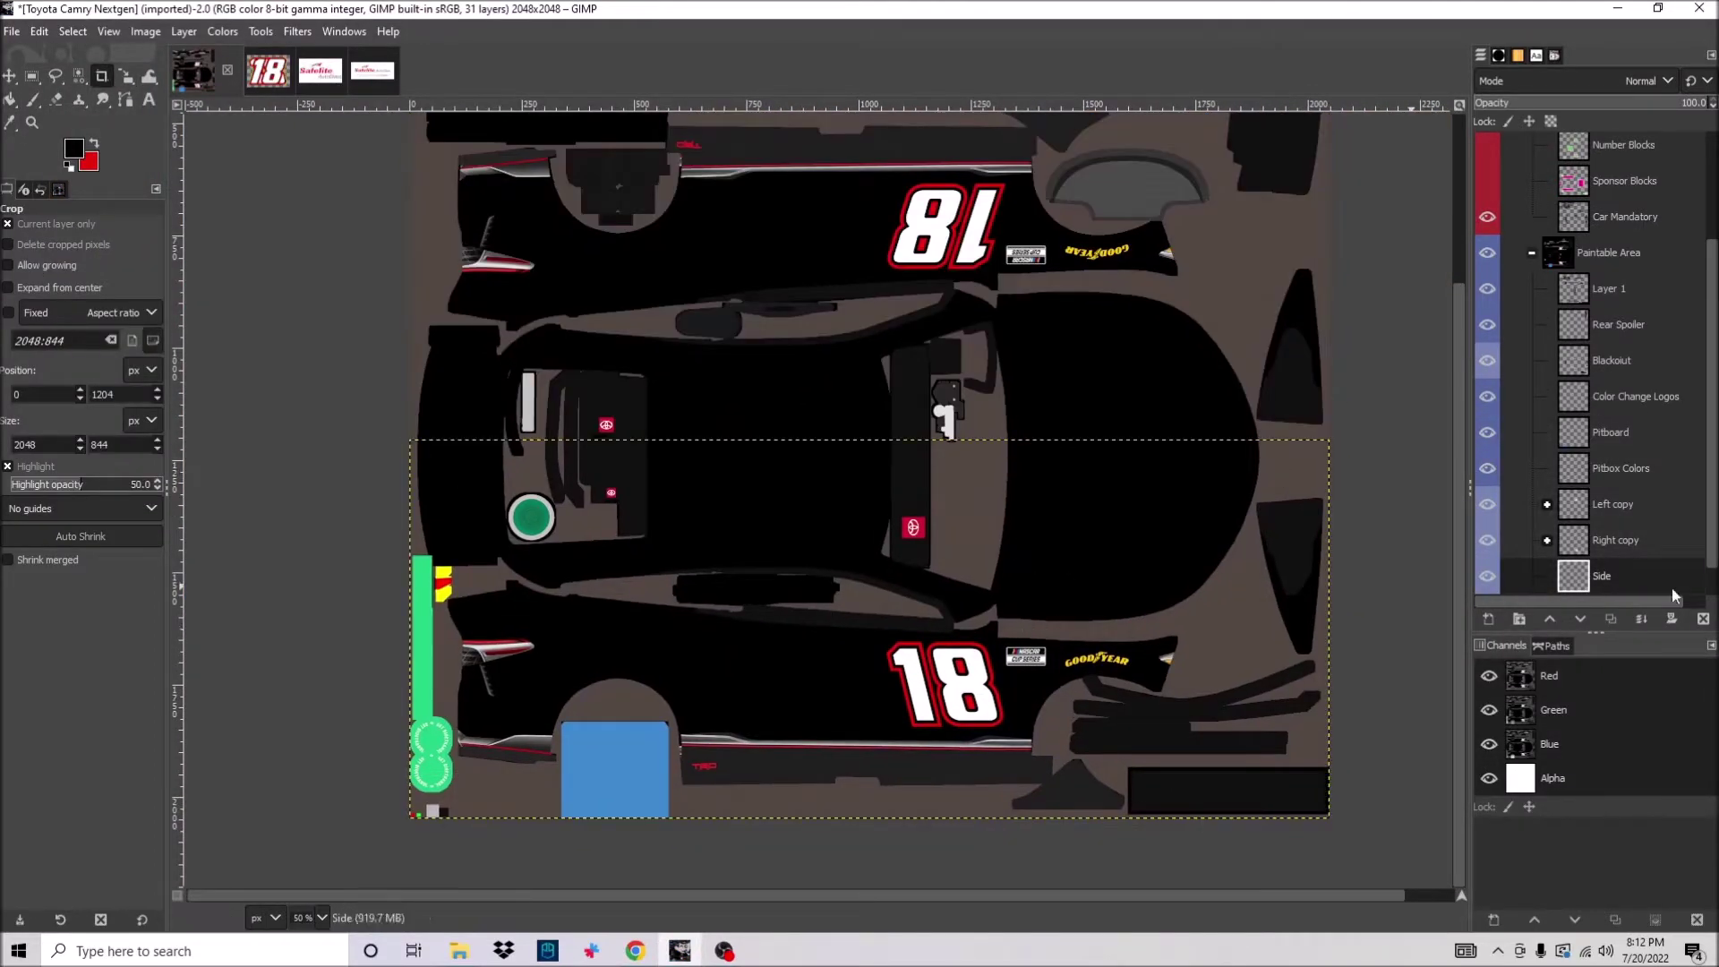
pyautogui.click(724, 950)
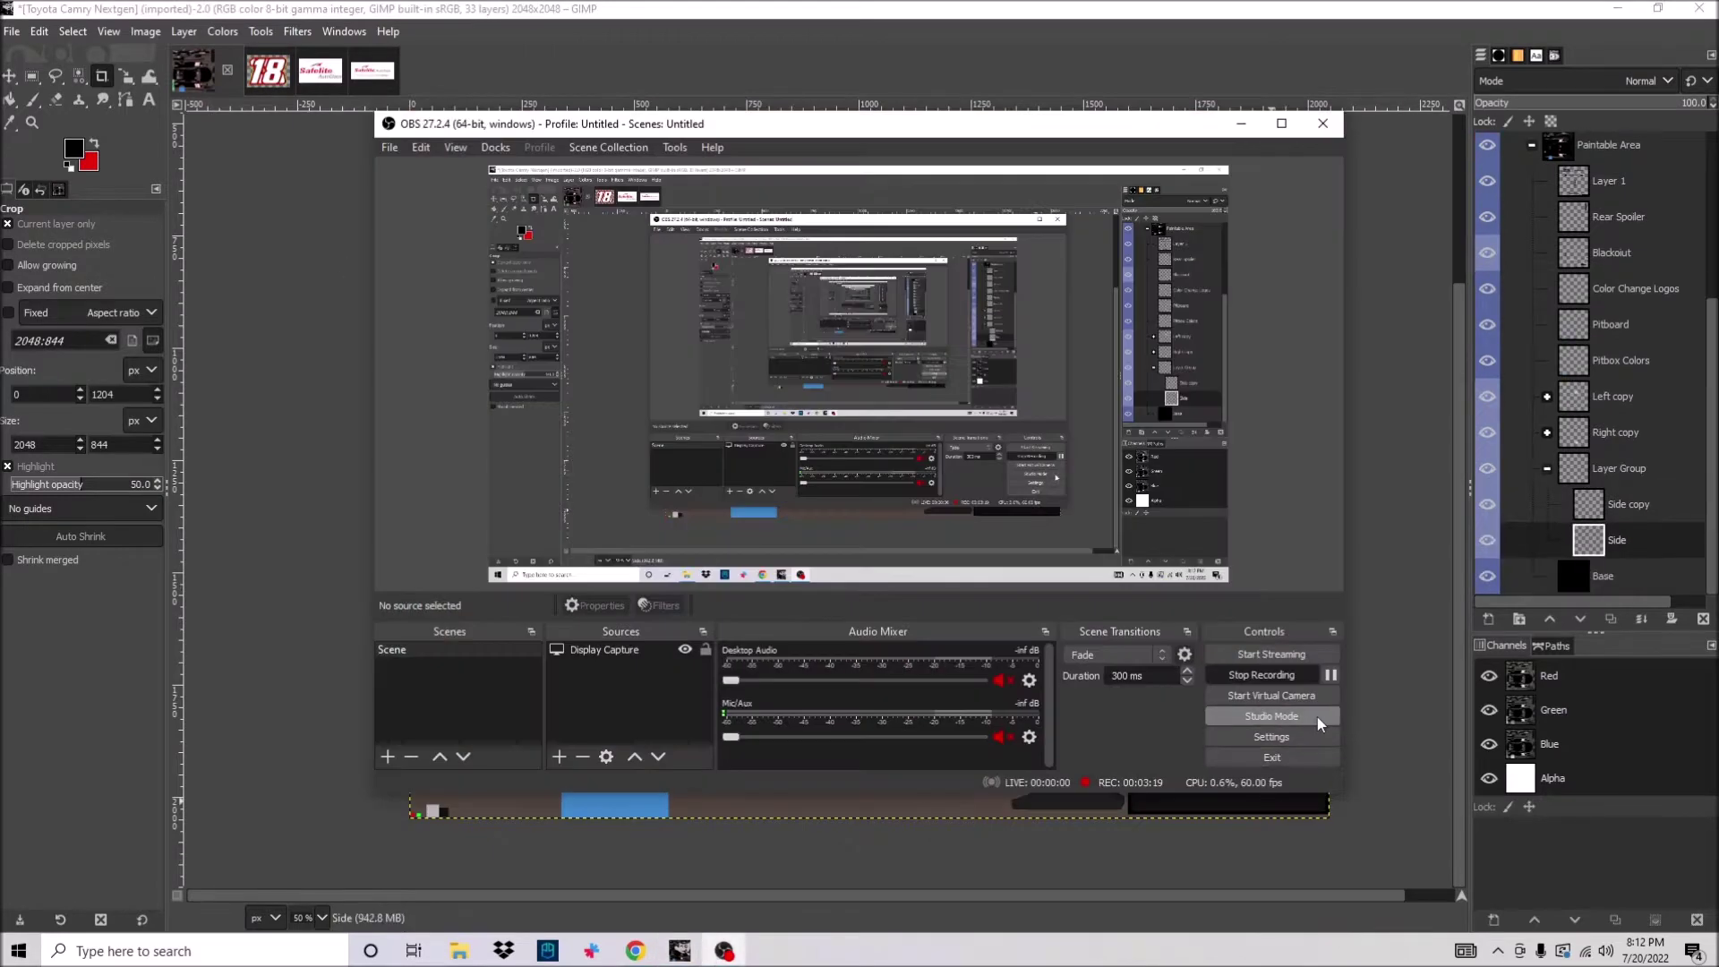
pyautogui.click(1419, 99)
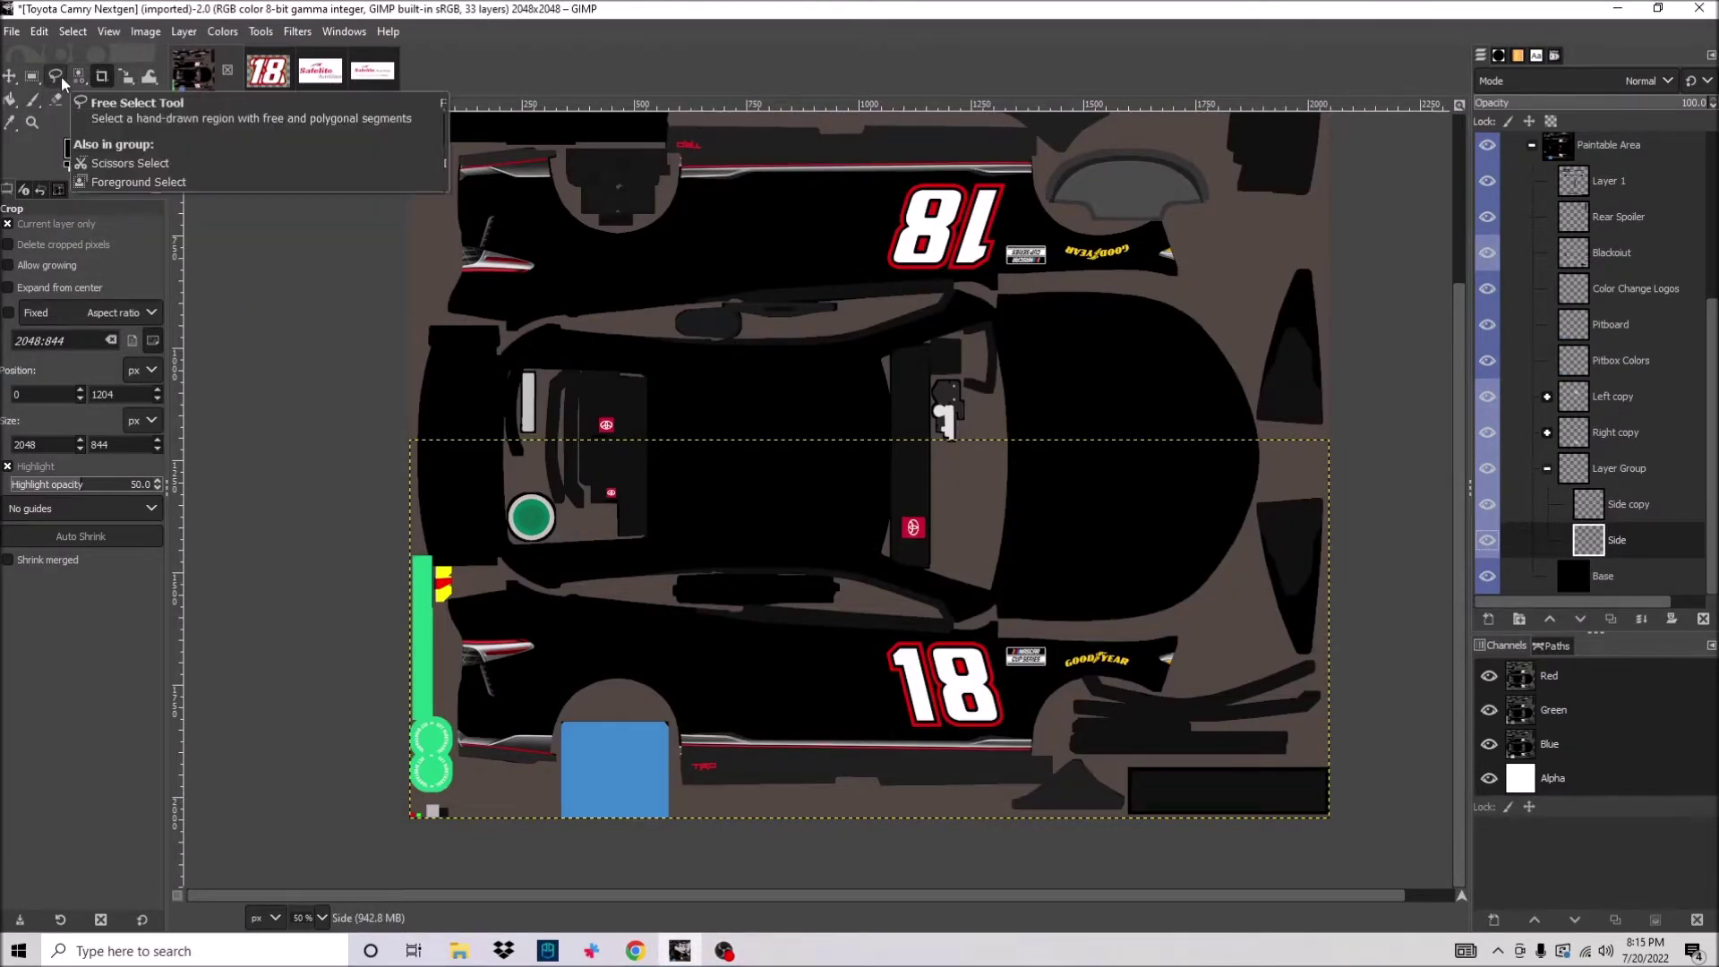
# Draw a path around the lower rear side, tapering towards the front wheel, and fill it with red on the Side layer.
pyautogui.click(126, 99)
pyautogui.press('1')
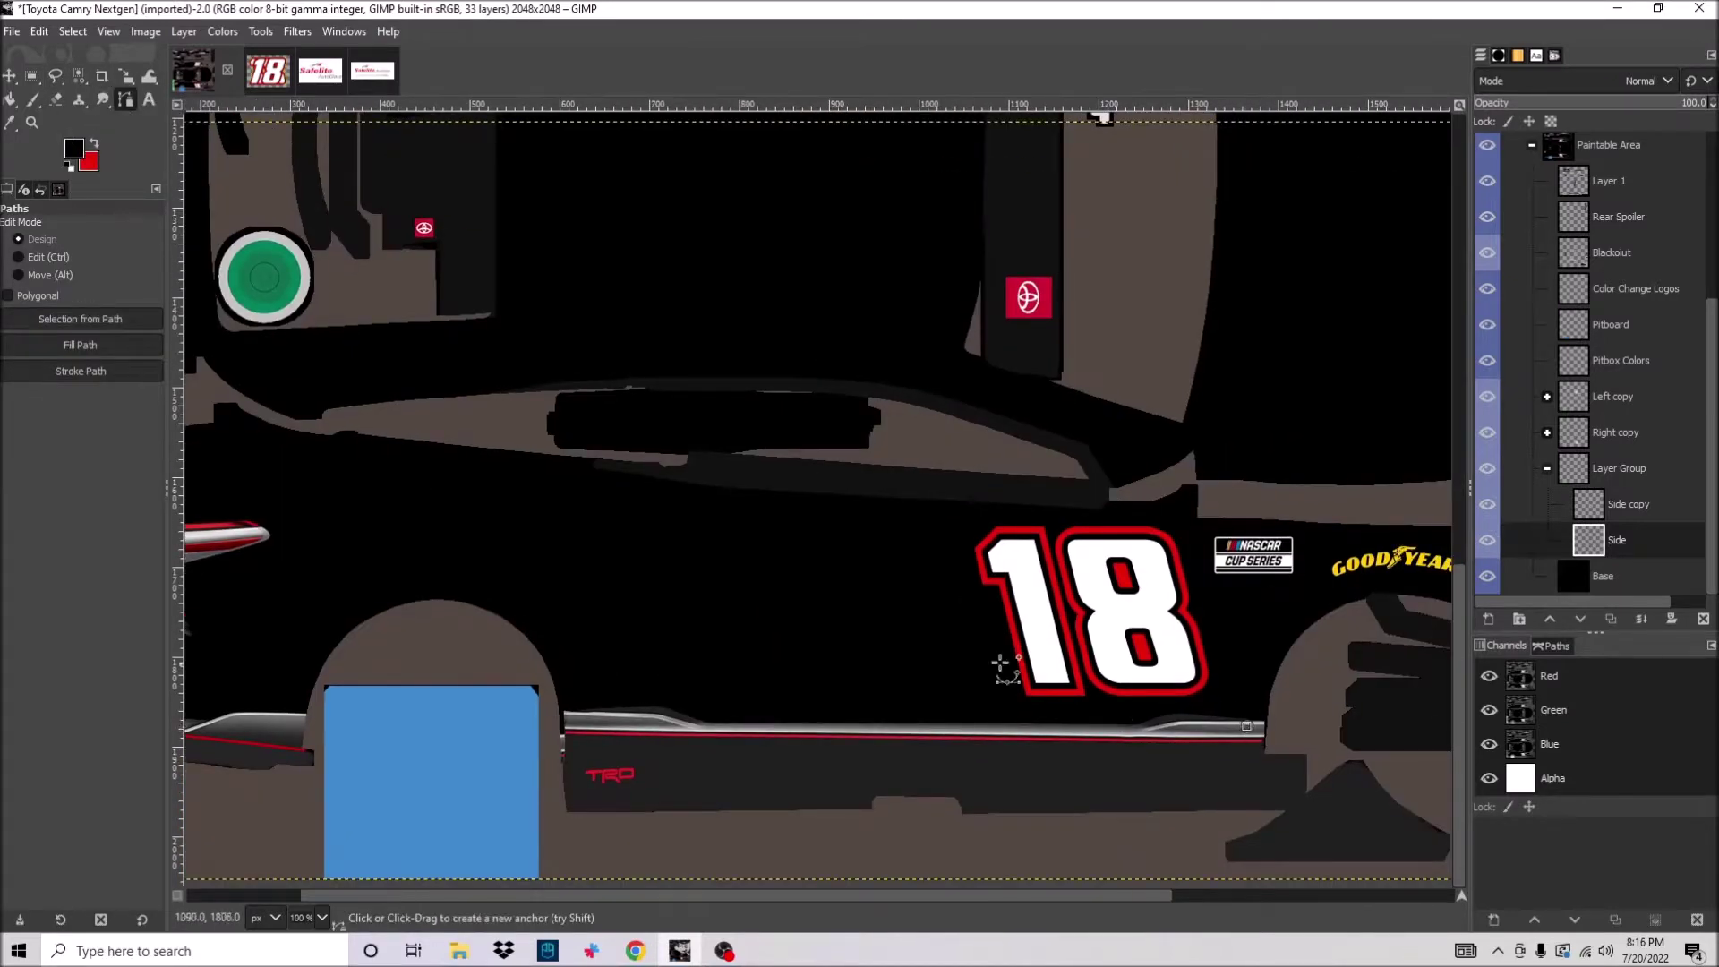
pyautogui.hscroll(-3, 249, 537)
pyautogui.scroll(-1, 249, 537)
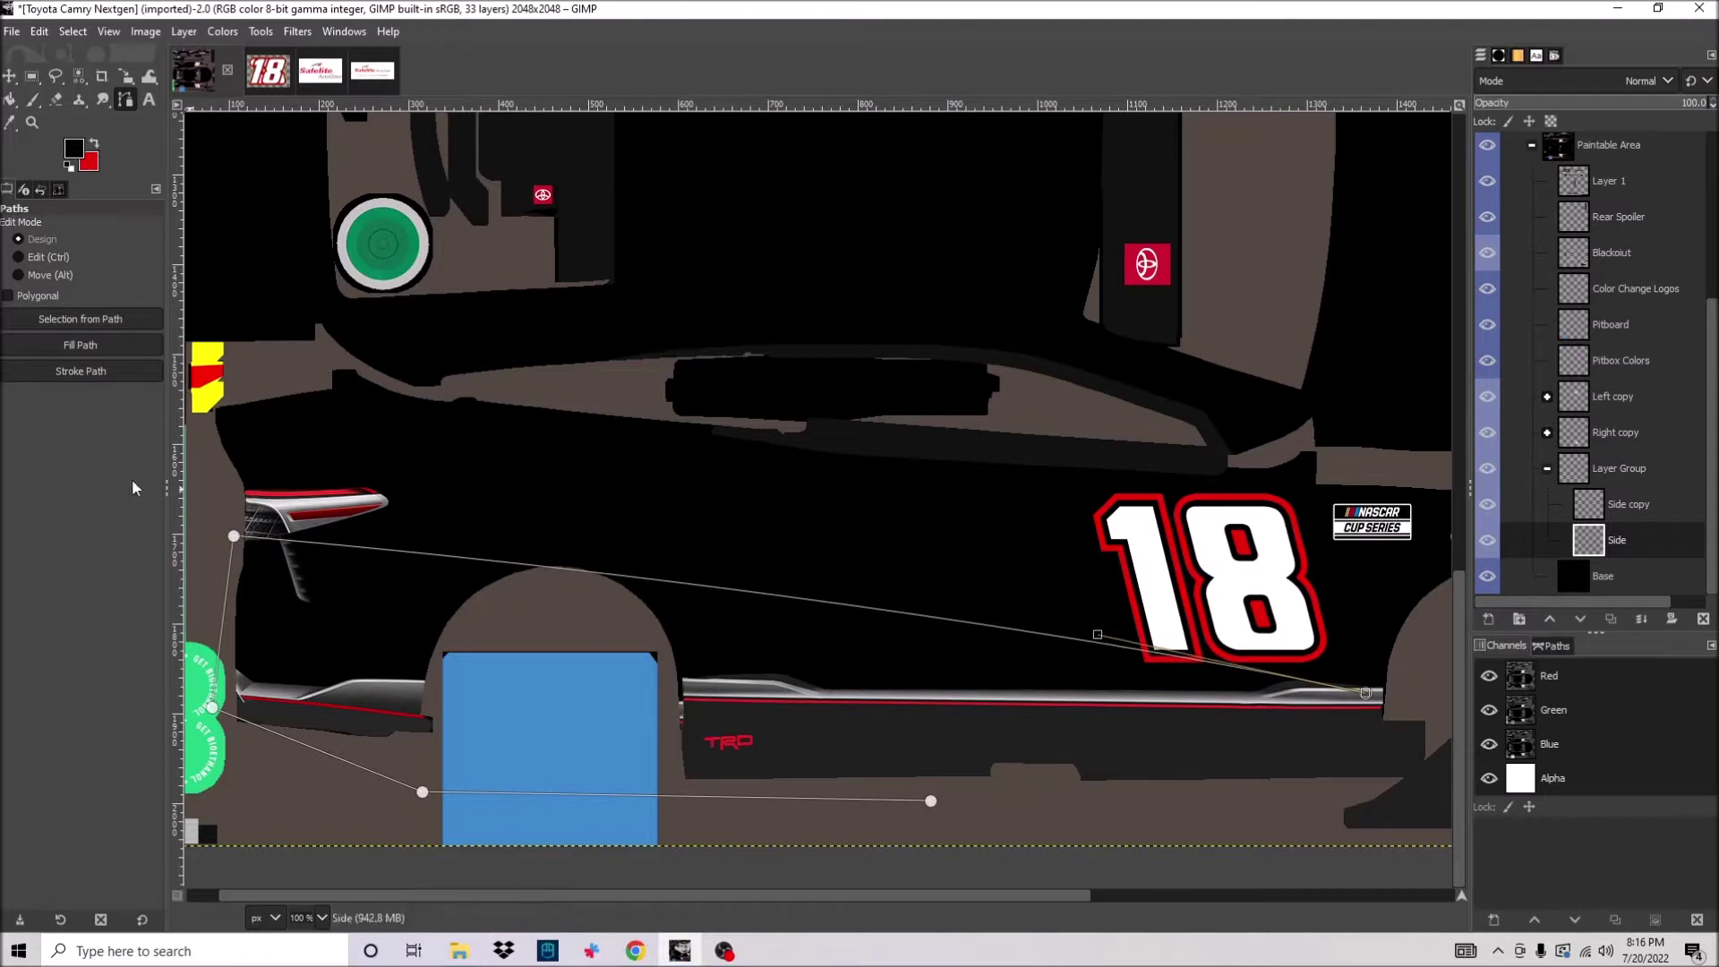
pyautogui.hotkey('shift', 'v')
pyautogui.rightClick(417, 431)
pyautogui.click(634, 730)
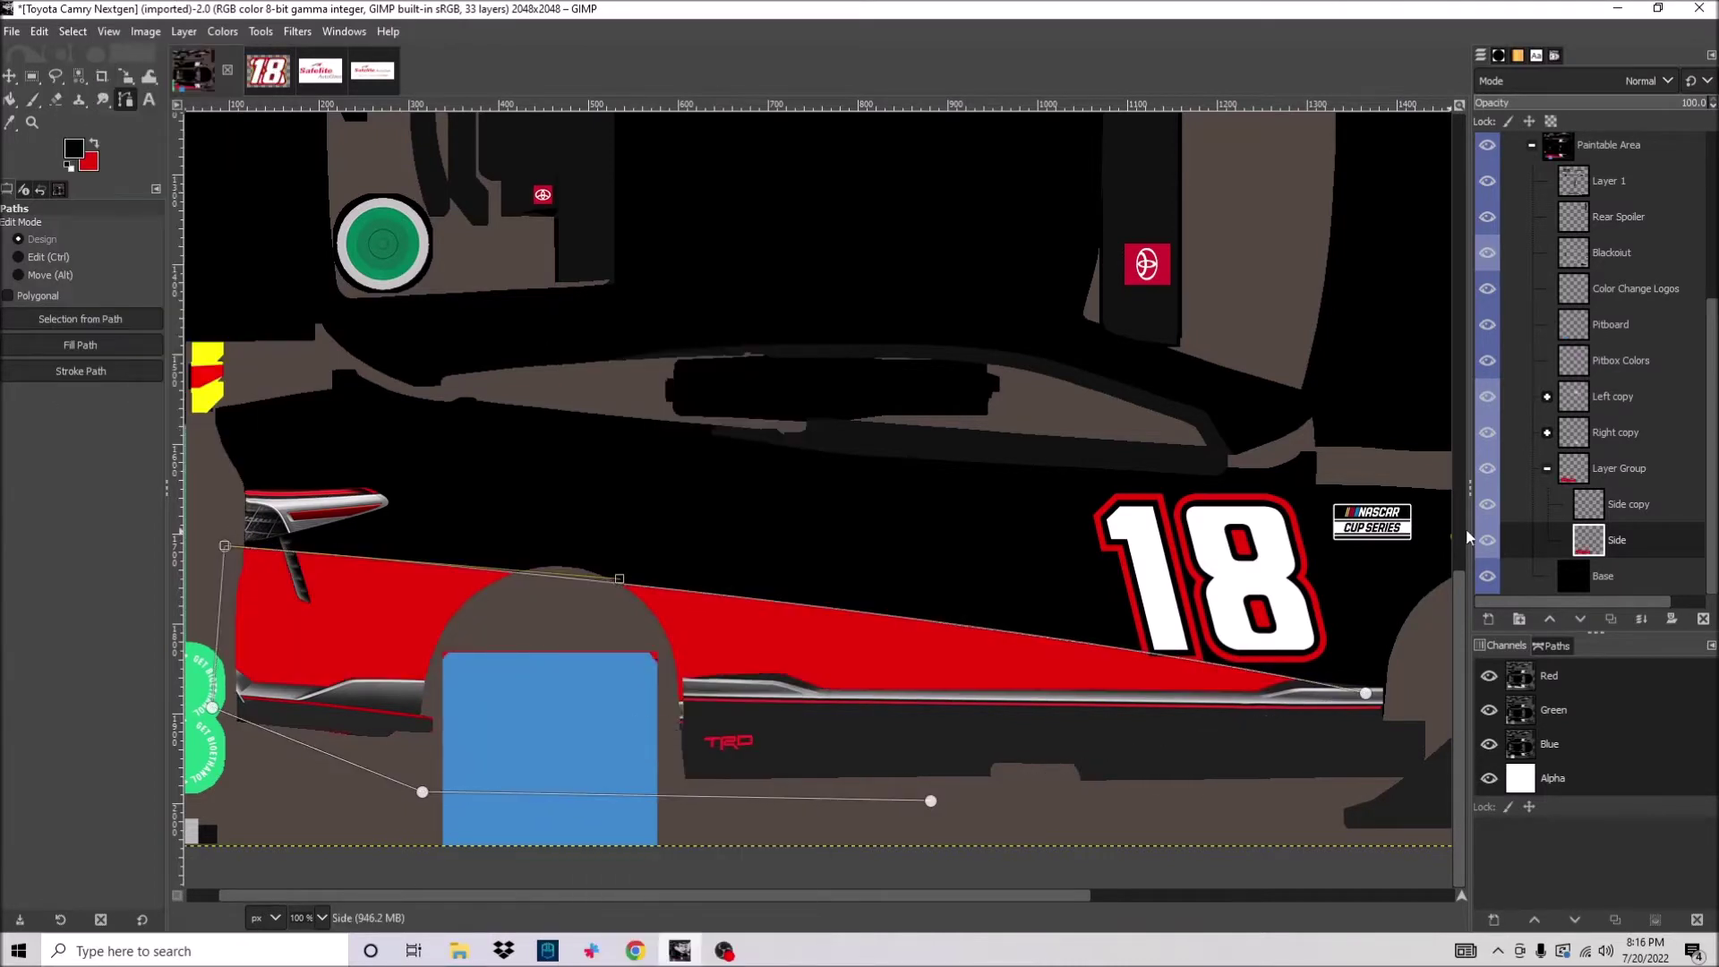
# On the Side copy layer, outline a tapering stripe along the top of the red area with a path and fill it with grey.
pyautogui.click(1540, 505)
pyautogui.click(74, 148)
pyautogui.click(236, 319)
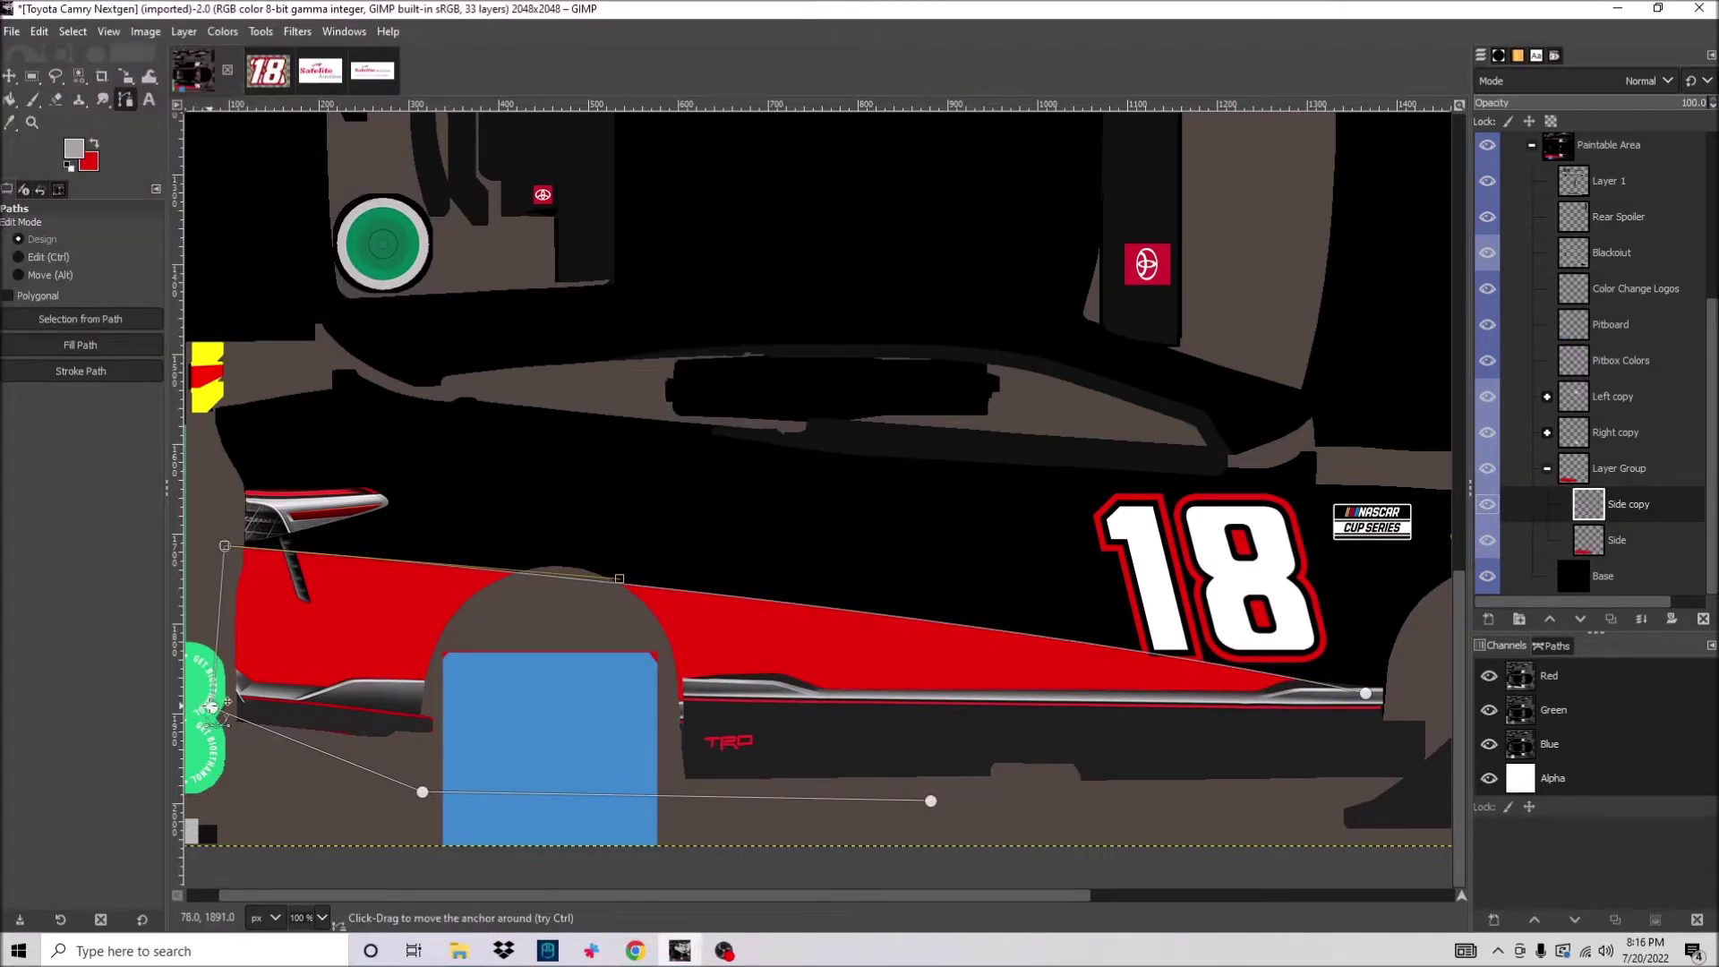
pyautogui.click(231, 504)
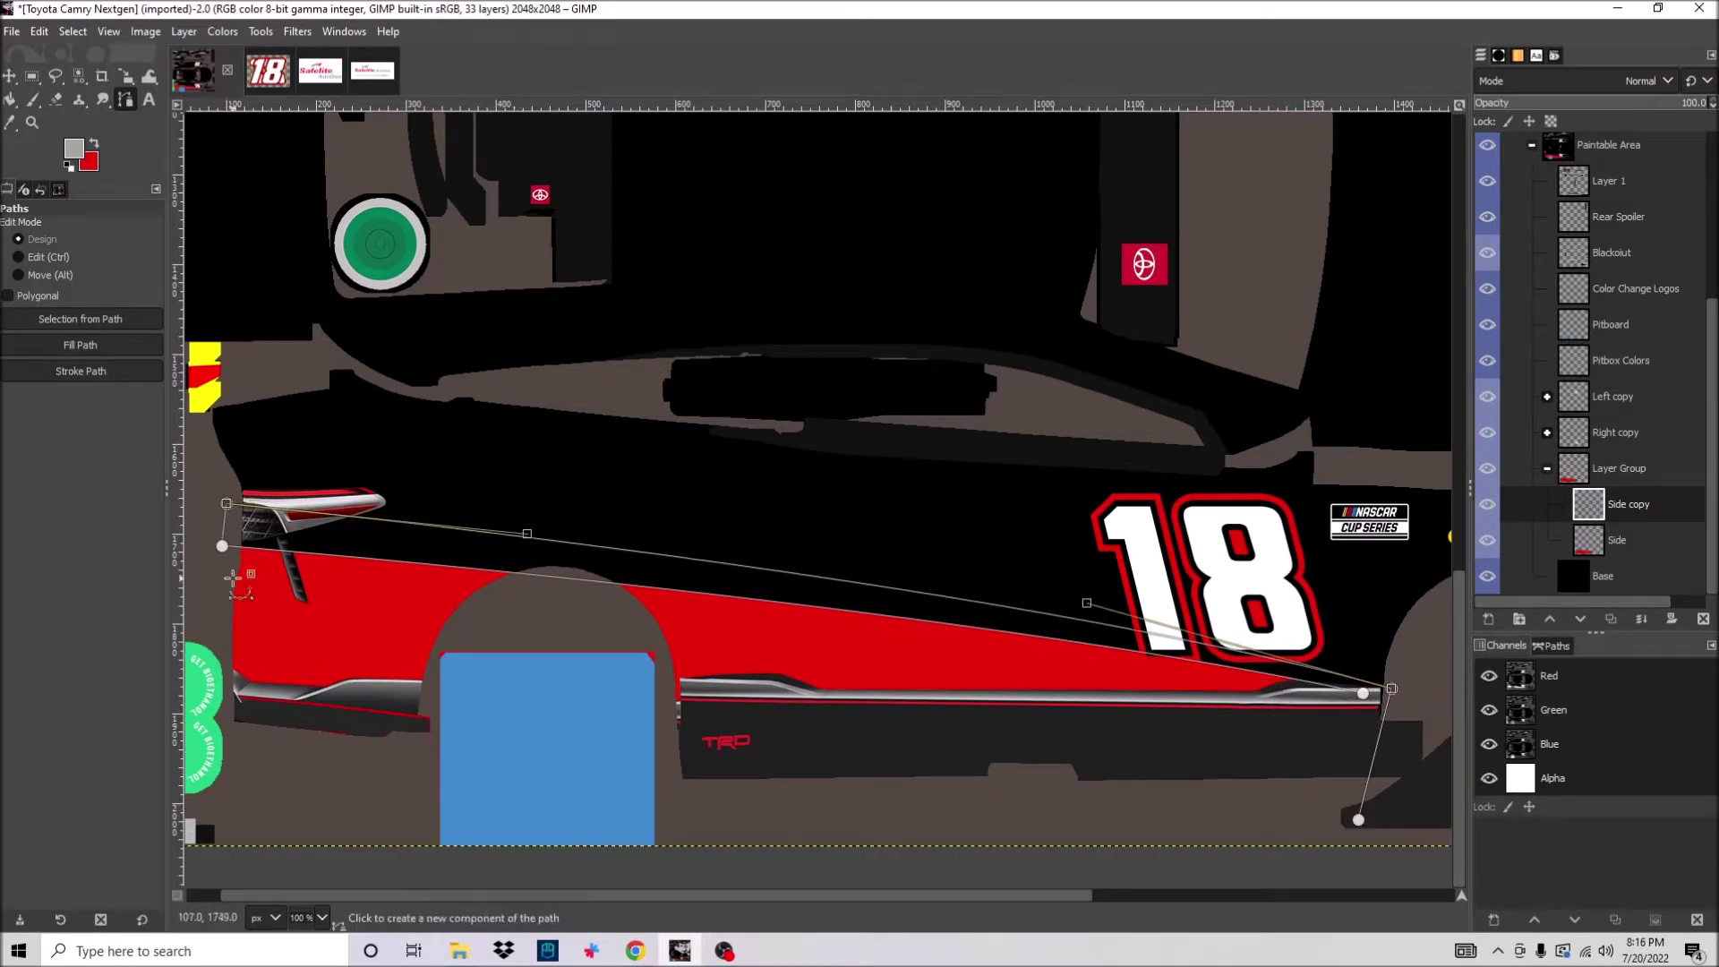
pyautogui.rightClick(253, 520)
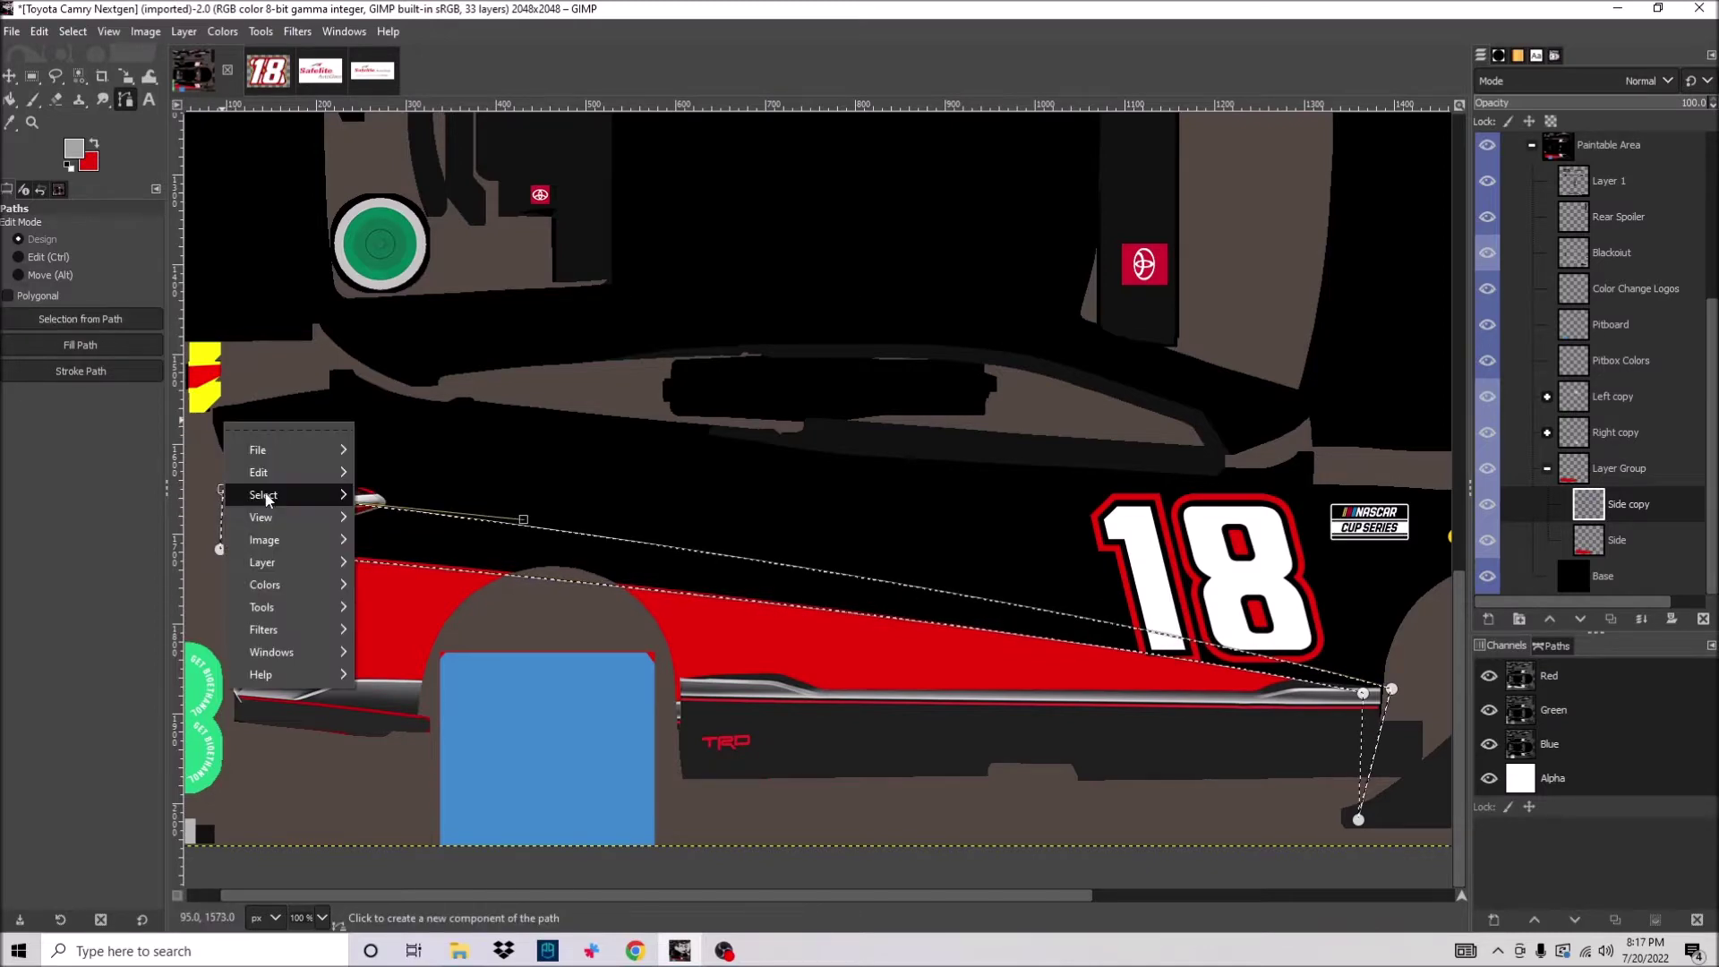
pyautogui.hotkey('shift', 'v')
pyautogui.hotkey('ctrl', ',')
# Choose a lighter grey as the foreground colour and refill the stripe above the red area with it.
pyautogui.click(74, 148)
pyautogui.press('Escape')
pyautogui.rightClick(358, 387)
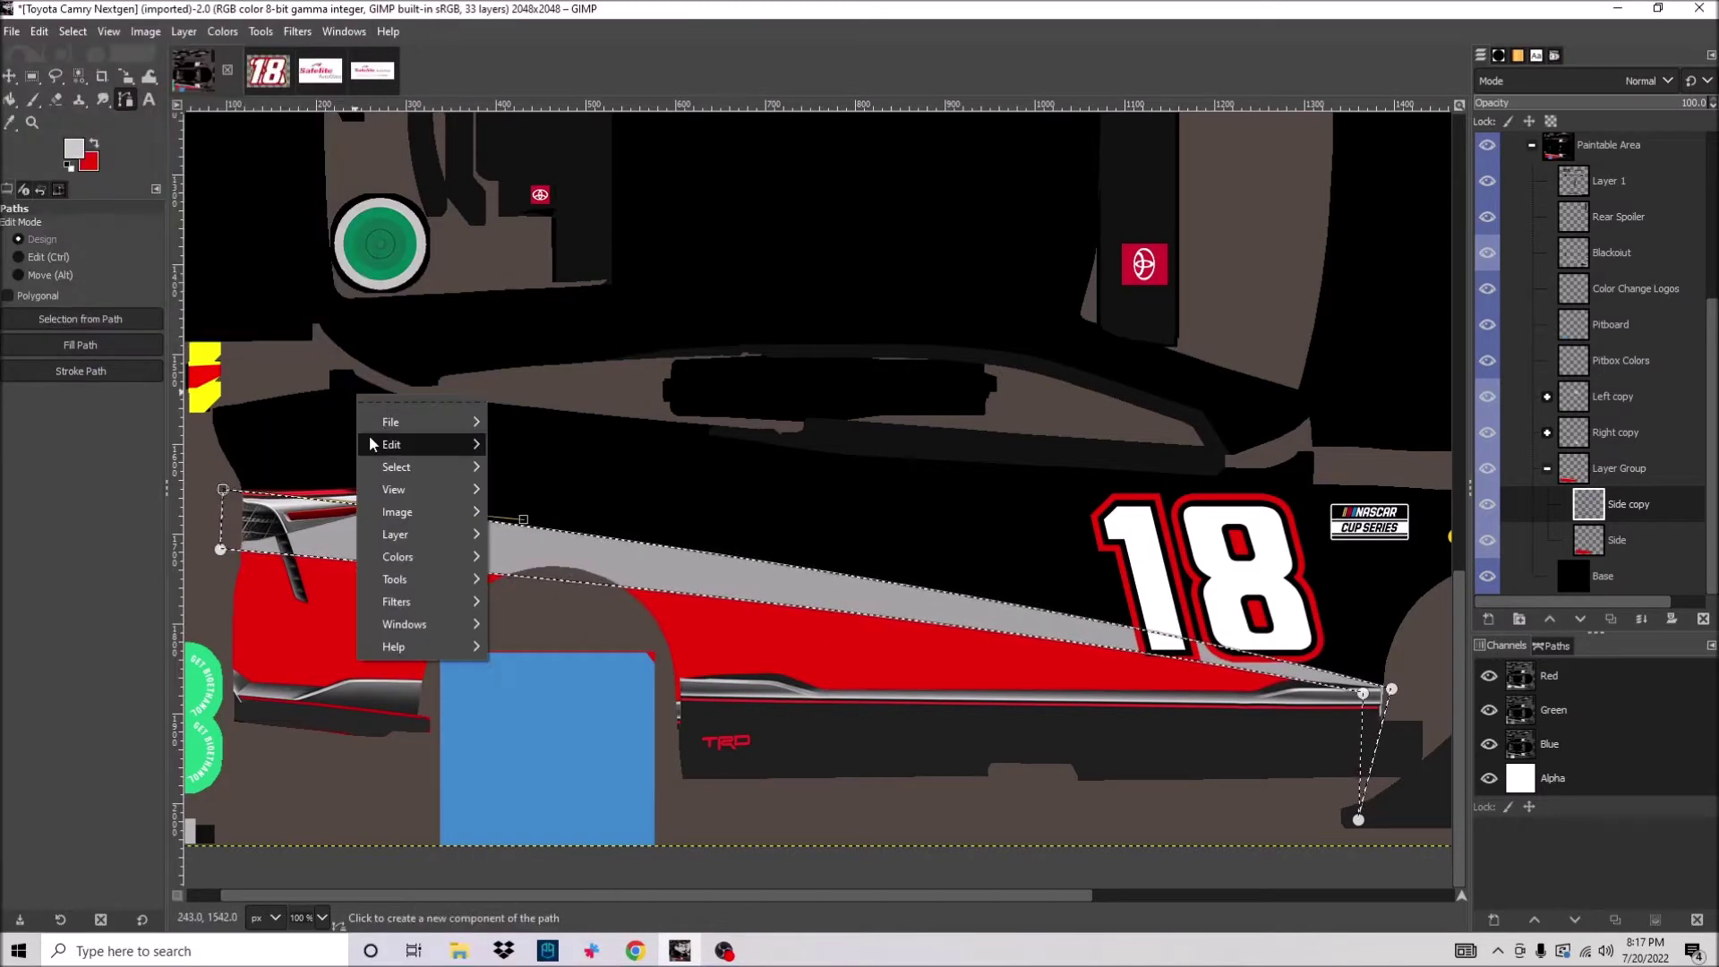
pyautogui.click(582, 716)
pyautogui.rightClick(368, 326)
pyautogui.moveTo(403, 374)
pyautogui.click(558, 696)
# Examine the grey stripe's edges at the taillight and near the front wheel arch.
pyautogui.scroll(5, 572, 559)
pyautogui.scroll(-3, 526, 549)
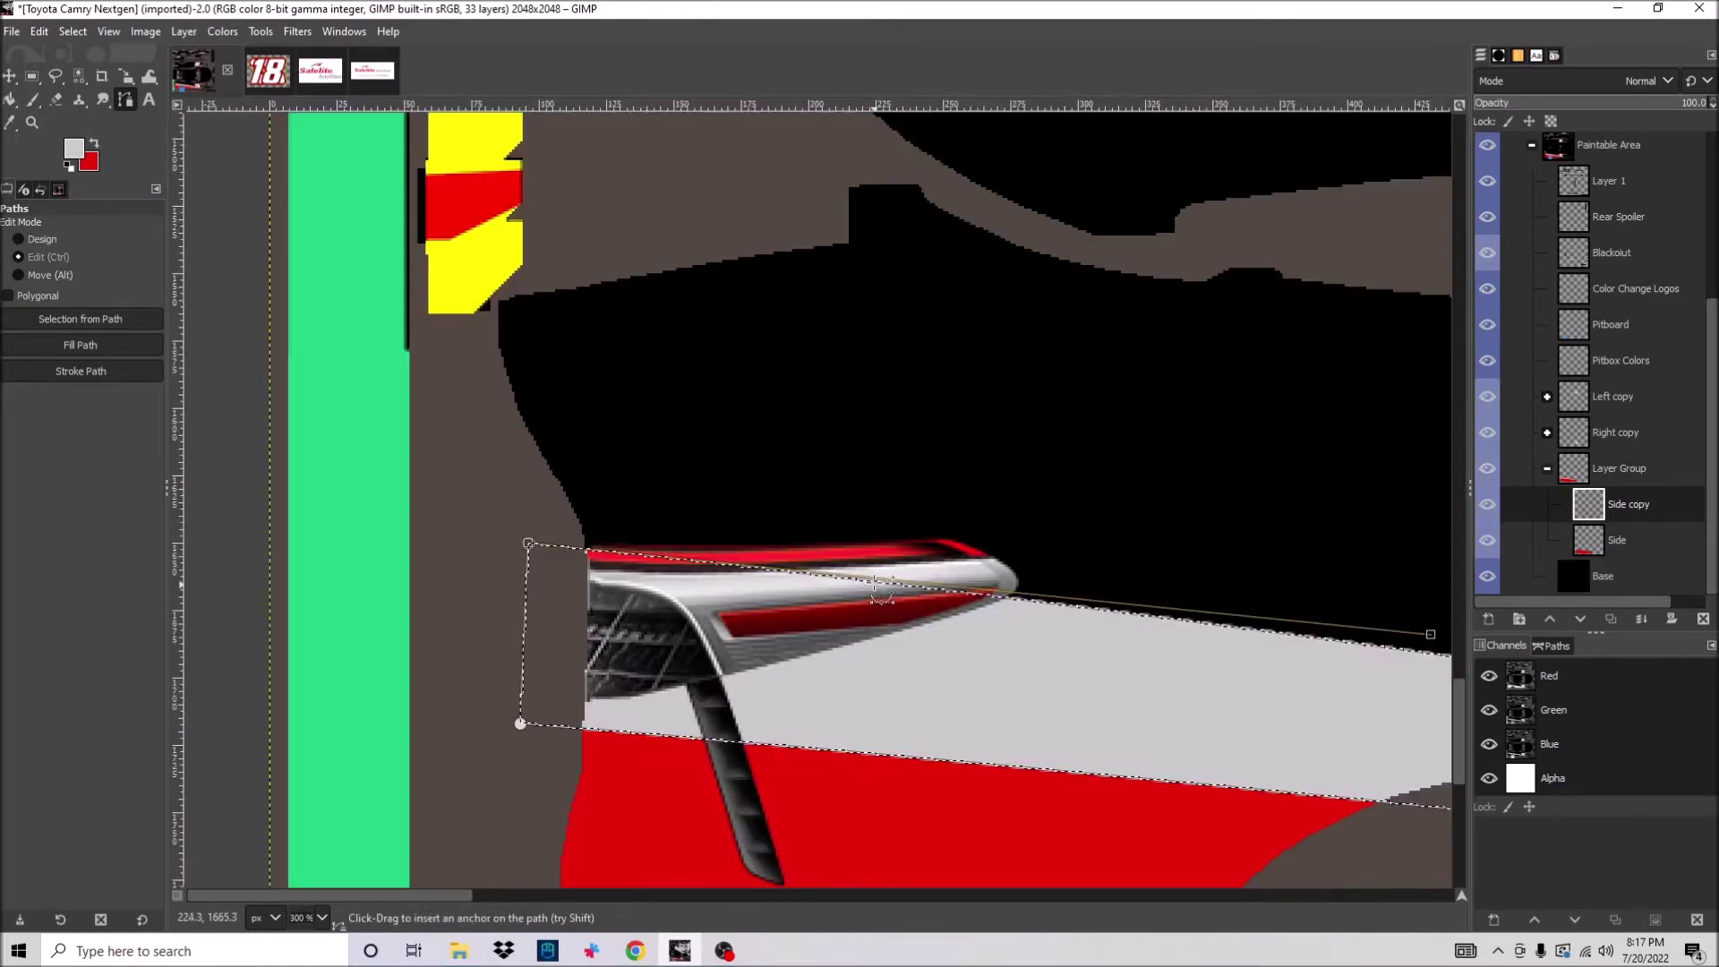
pyautogui.scroll(1, 238, 498)
pyautogui.scroll(-3, 242, 506)
pyautogui.hscroll(5, 806, 502)
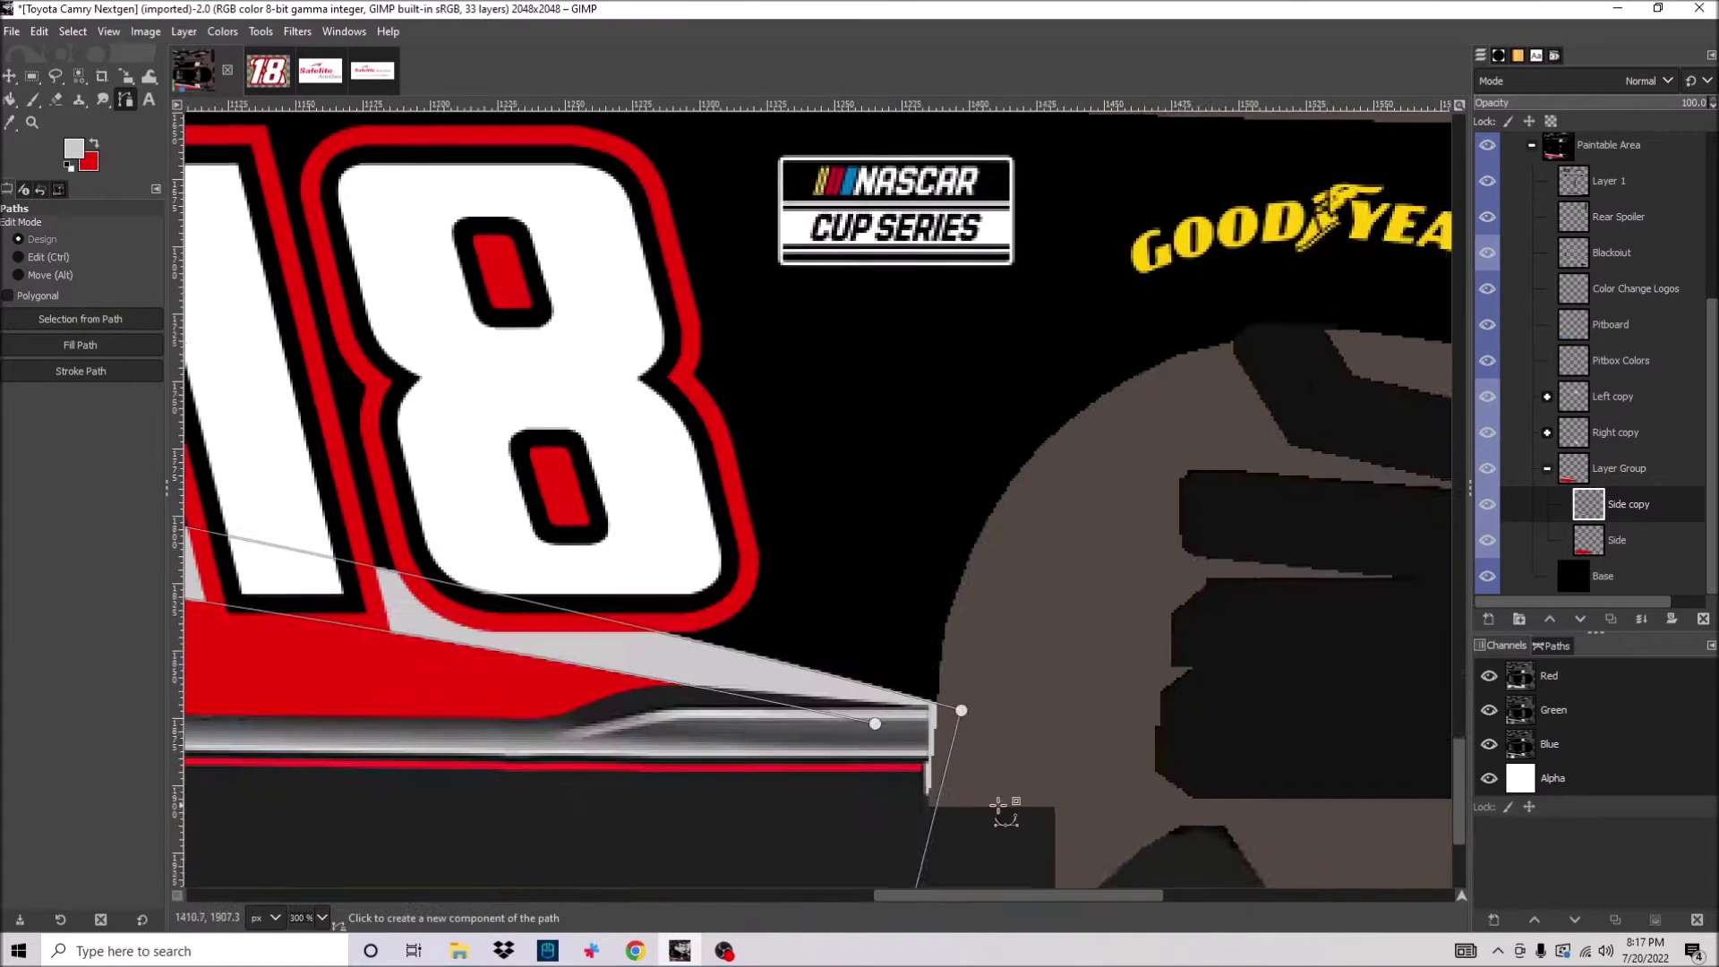
pyautogui.scroll(4, 940, 707)
pyautogui.rightClick(500, 410)
pyautogui.press('Escape')
pyautogui.scroll(-8, 672, 359)
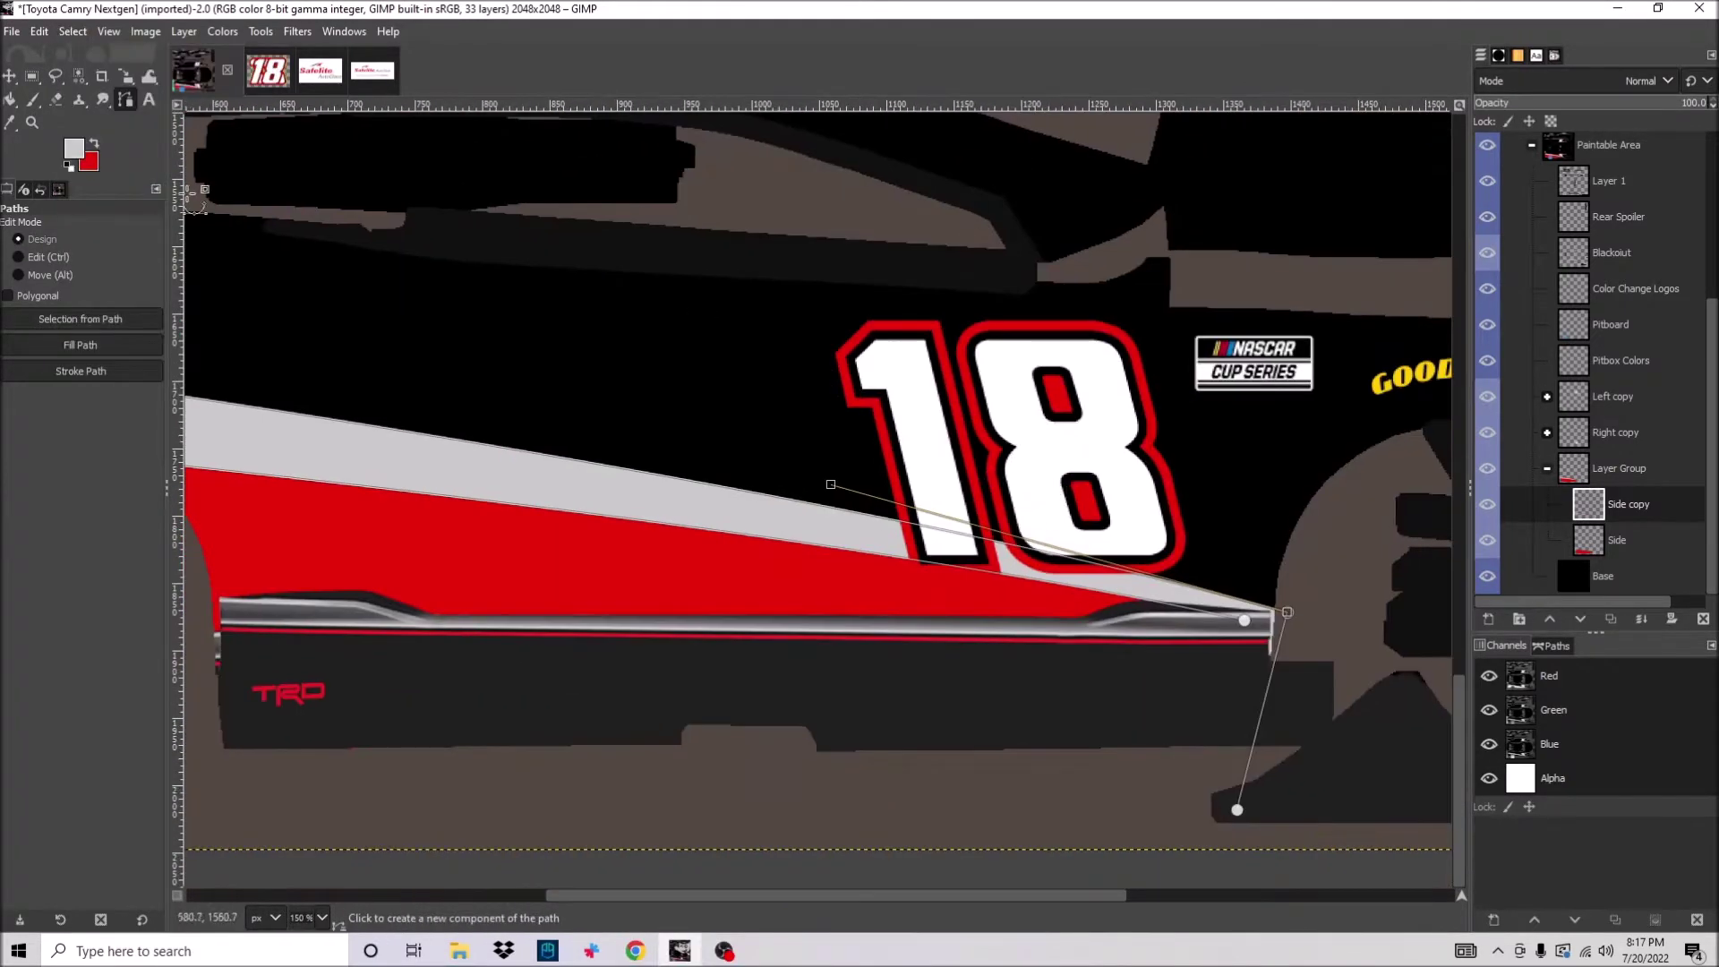
pyautogui.press('m')
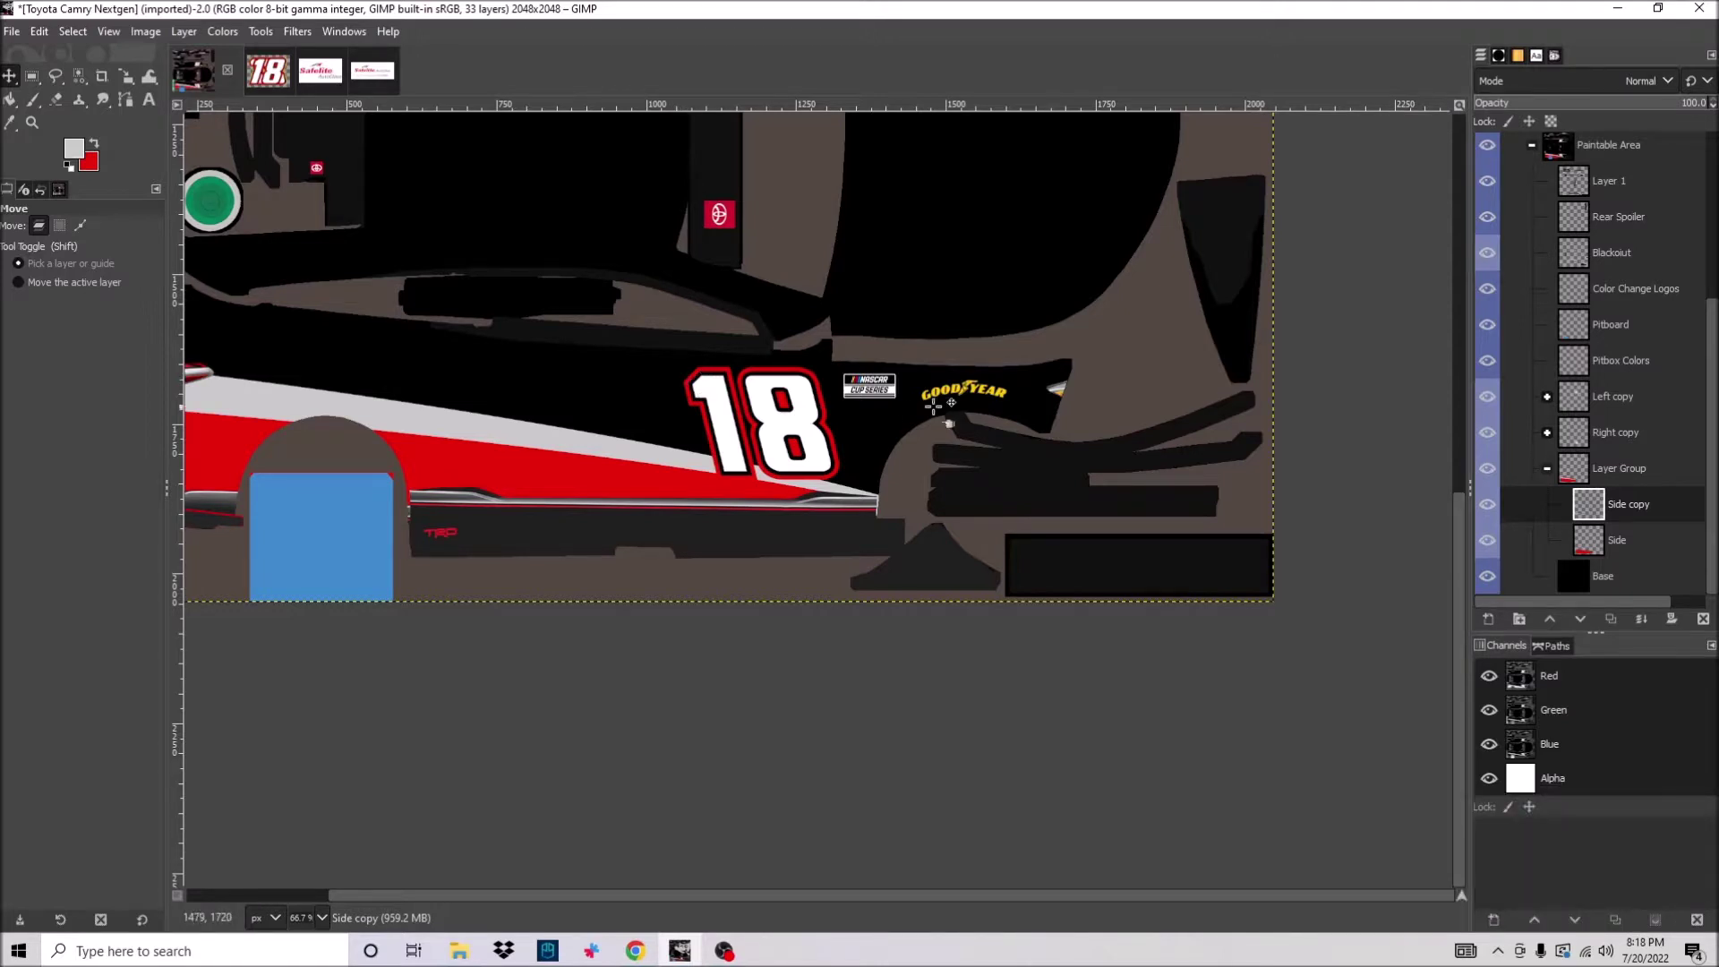
# Remove the white background from the Safelite.png logo using a colour selection with threshold 135.
pyautogui.click(320, 70)
pyautogui.click(126, 76)
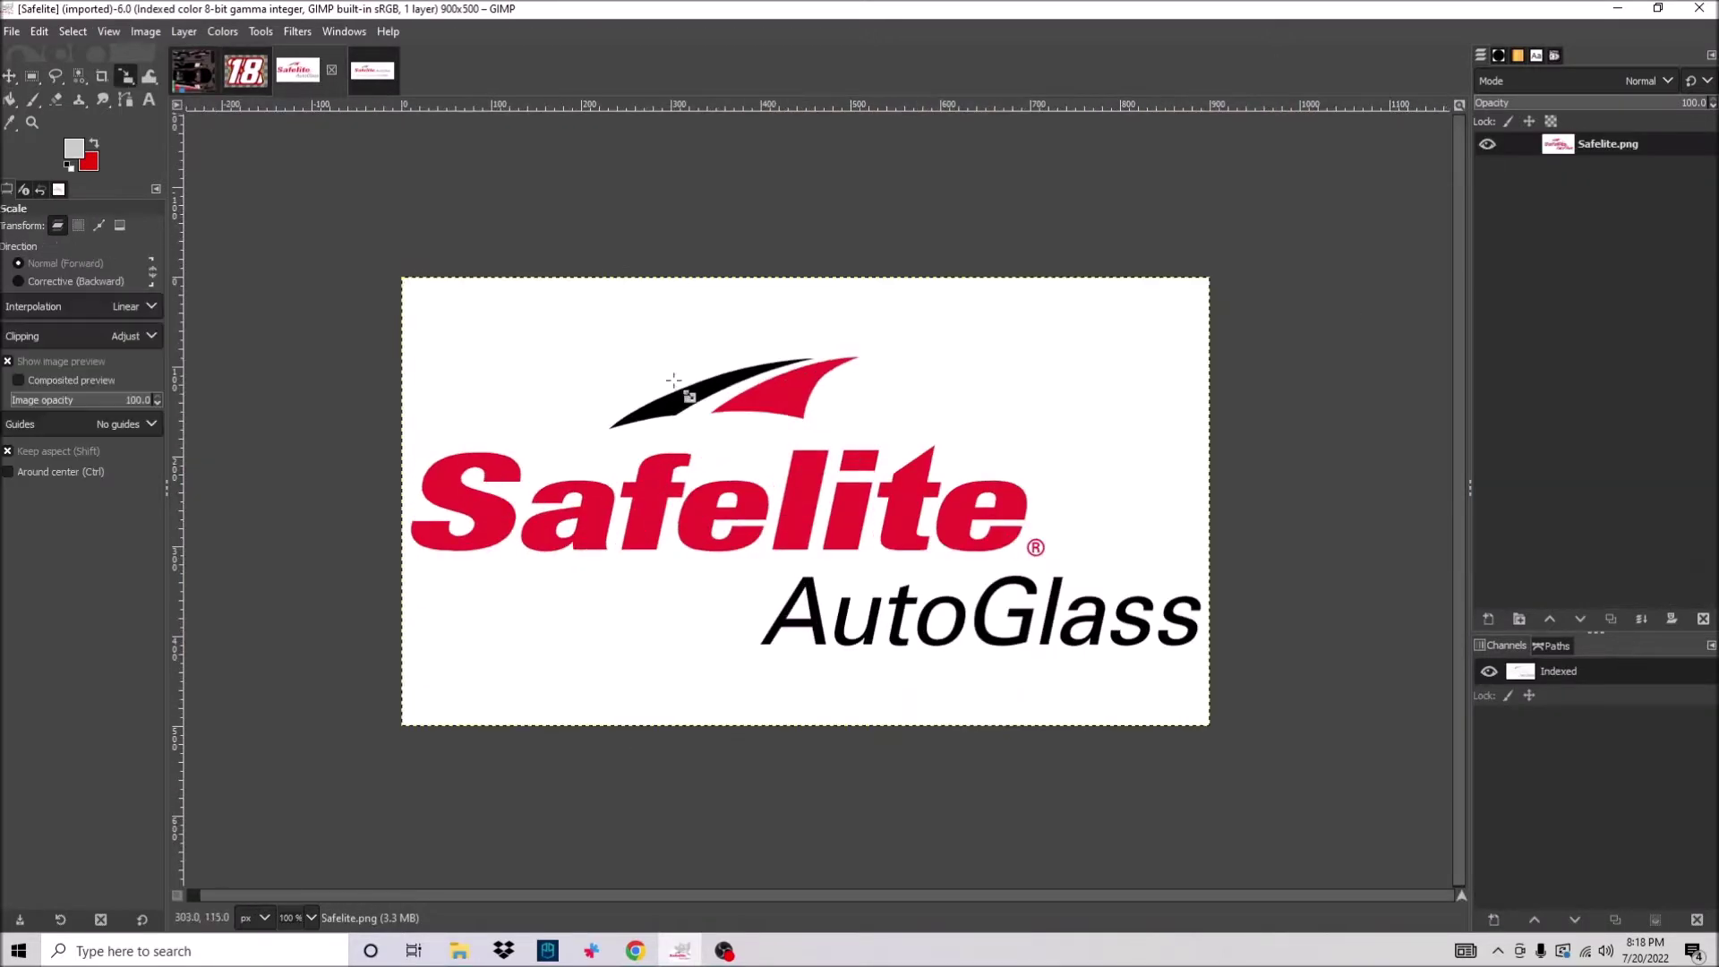
pyautogui.click(627, 448)
pyautogui.rightClick(502, 385)
pyautogui.click(537, 555)
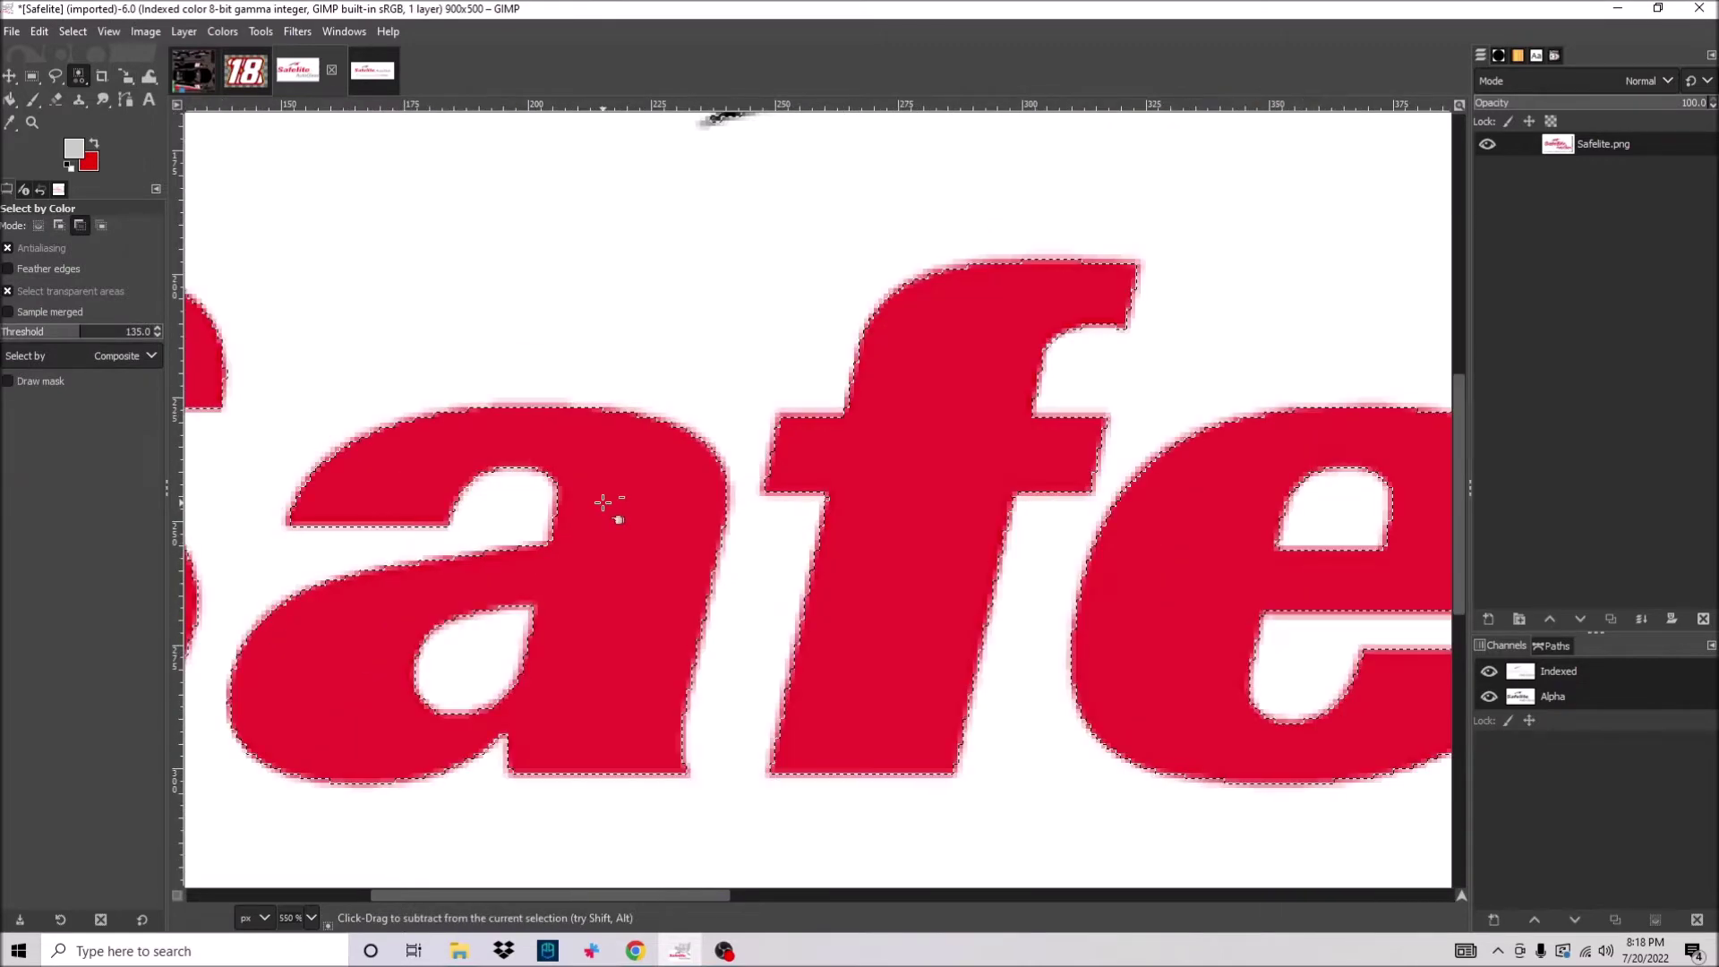
pyautogui.hotkey('shift', 'ctrl', 'j')
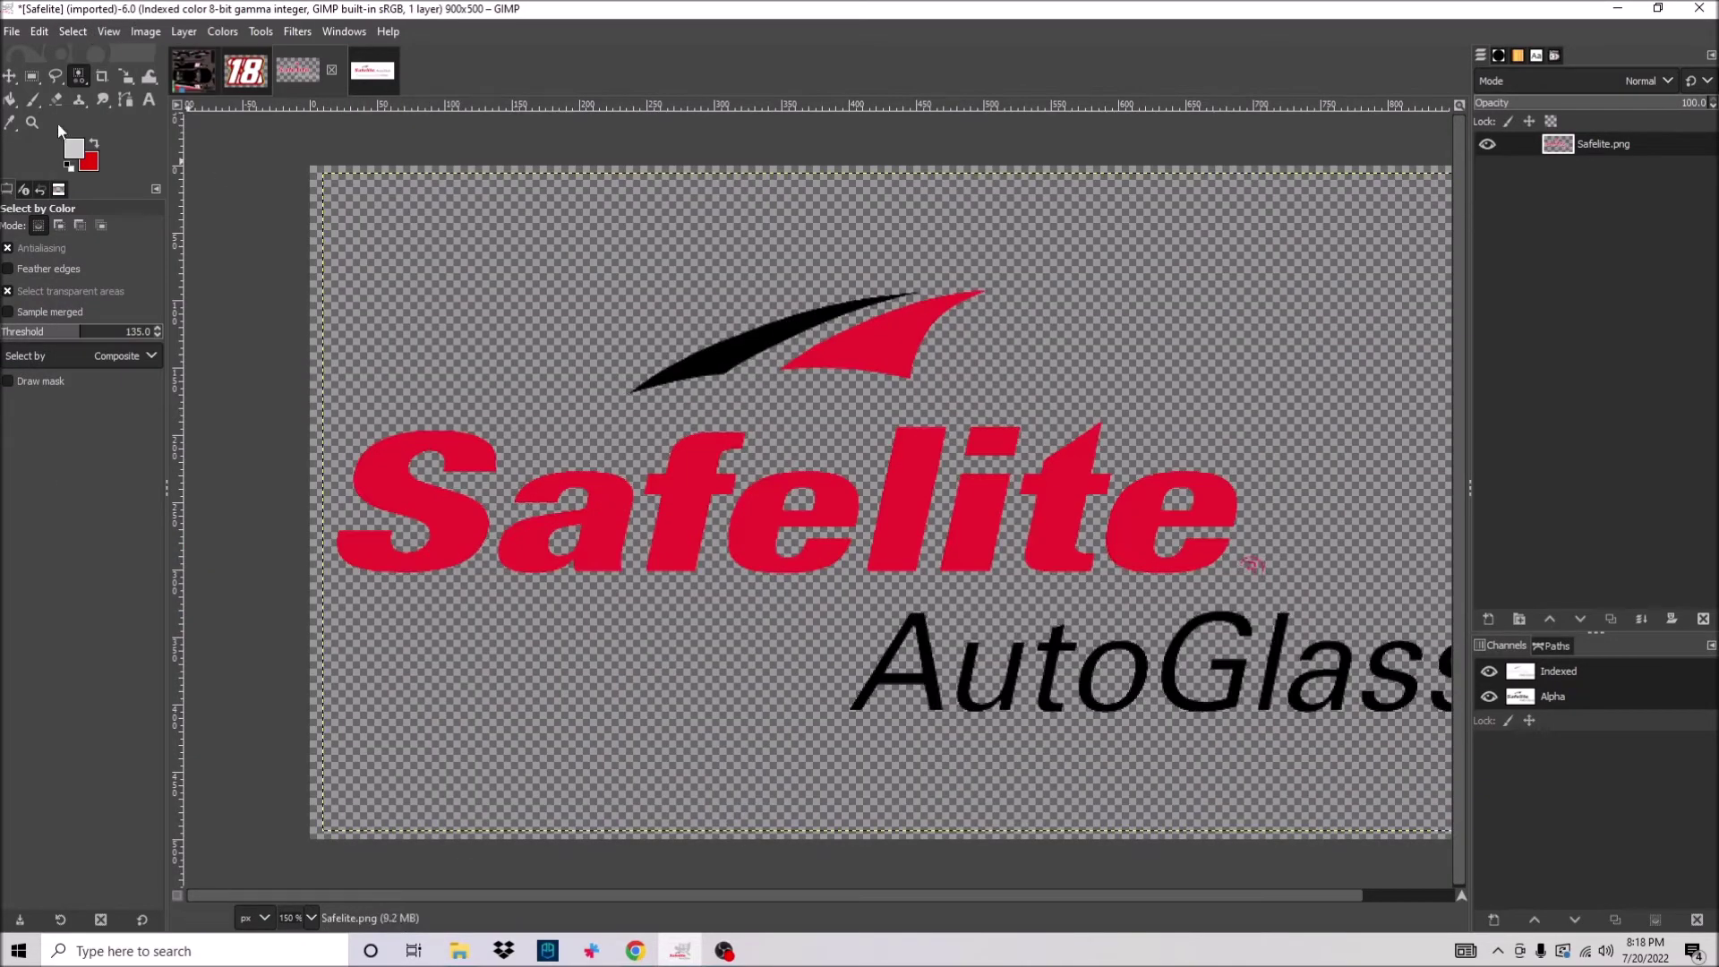
# Select the black swoosh and the AutoGlass text freehand and colorize them white with lightness 1.000.
pyautogui.press('f')
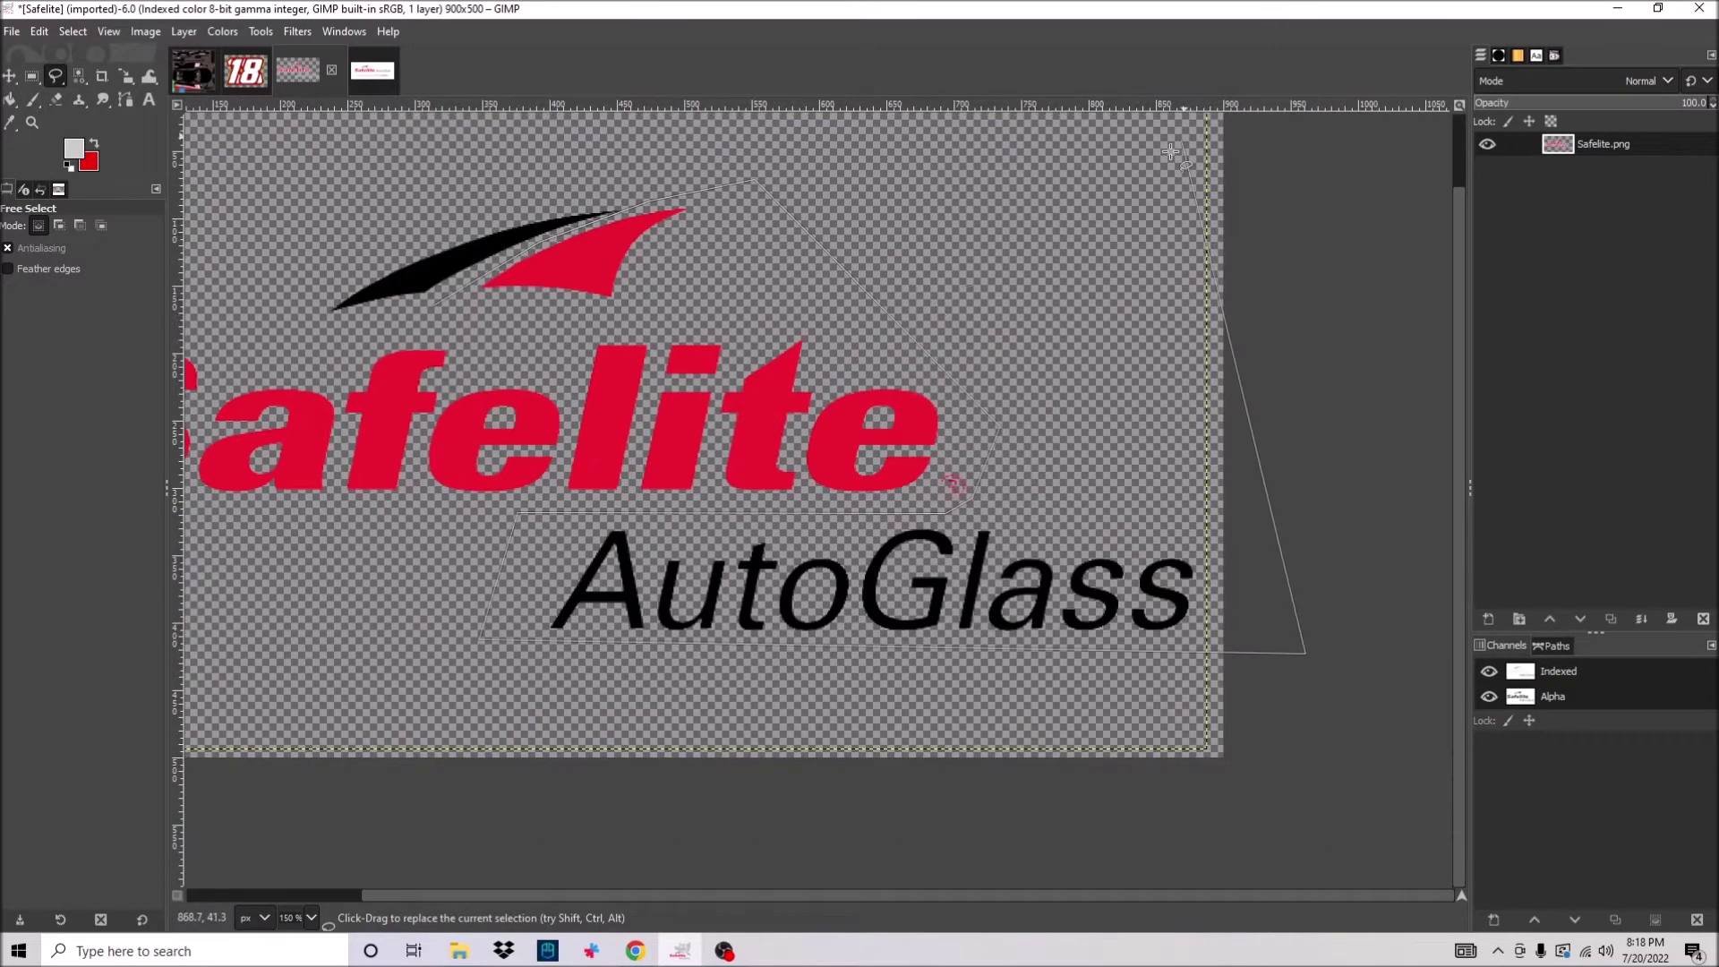
pyautogui.press('Return')
pyautogui.rightClick(555, 381)
pyautogui.moveTo(627, 536)
pyautogui.click(731, 843)
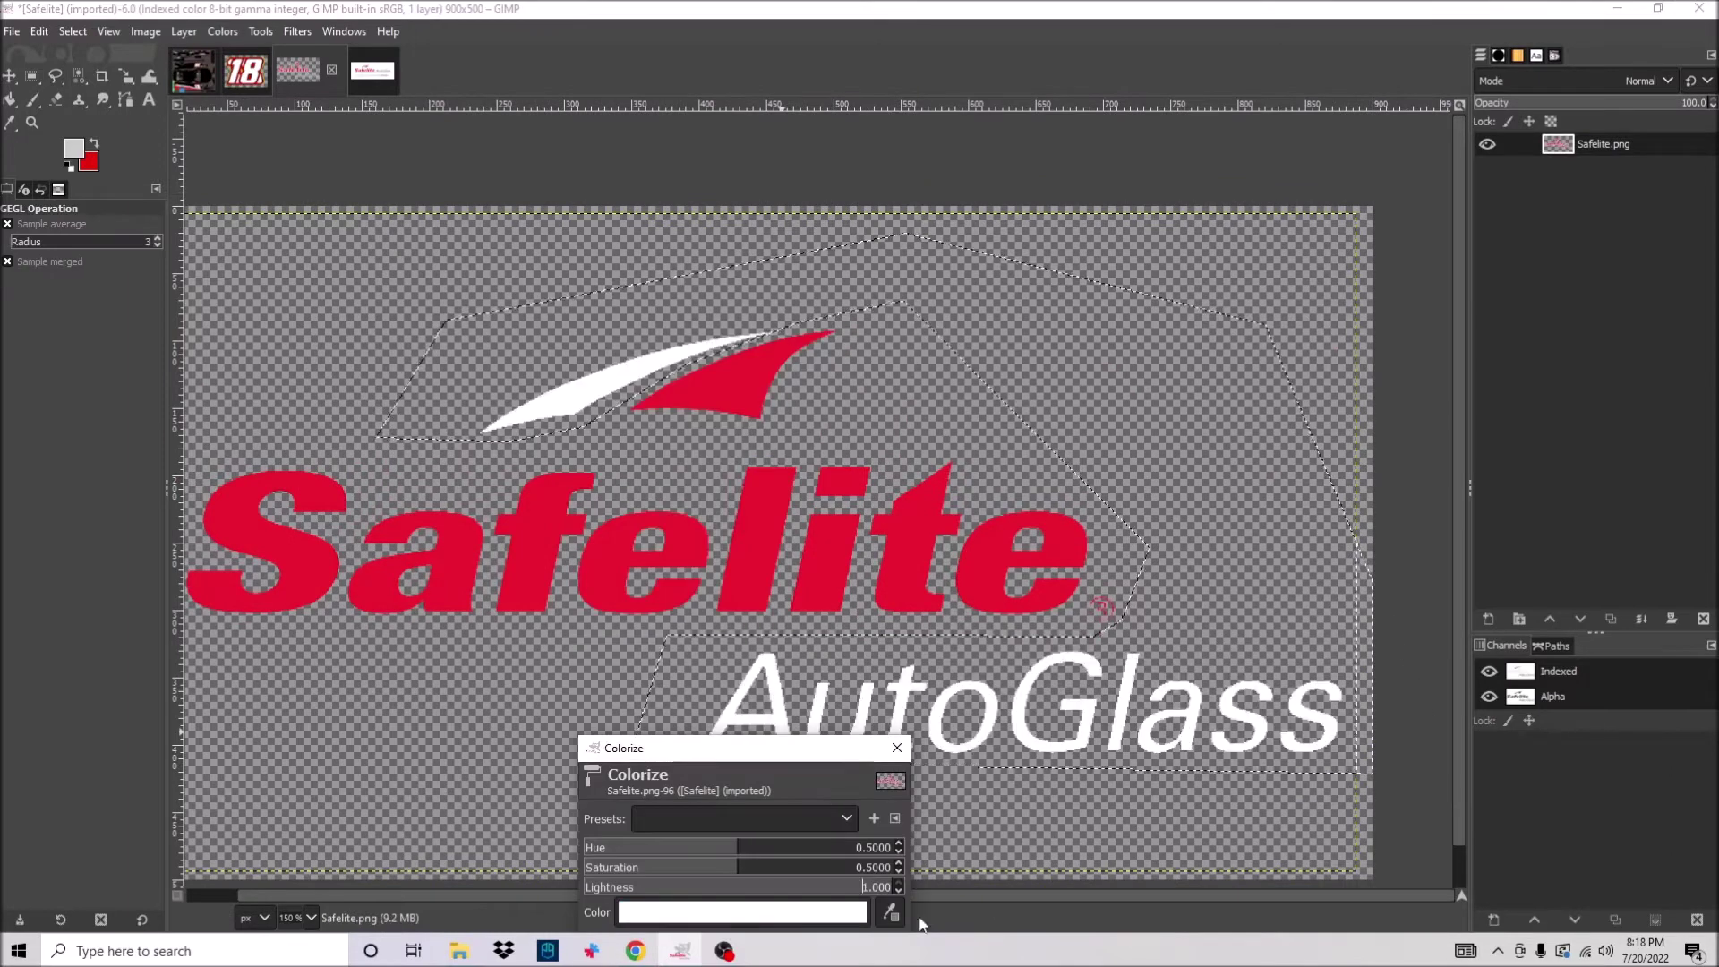
pyautogui.click(863, 895)
# Select the red parts of the Safelite logo by colour and convert the selection to a path.
pyautogui.hotkey('shift', 'o')
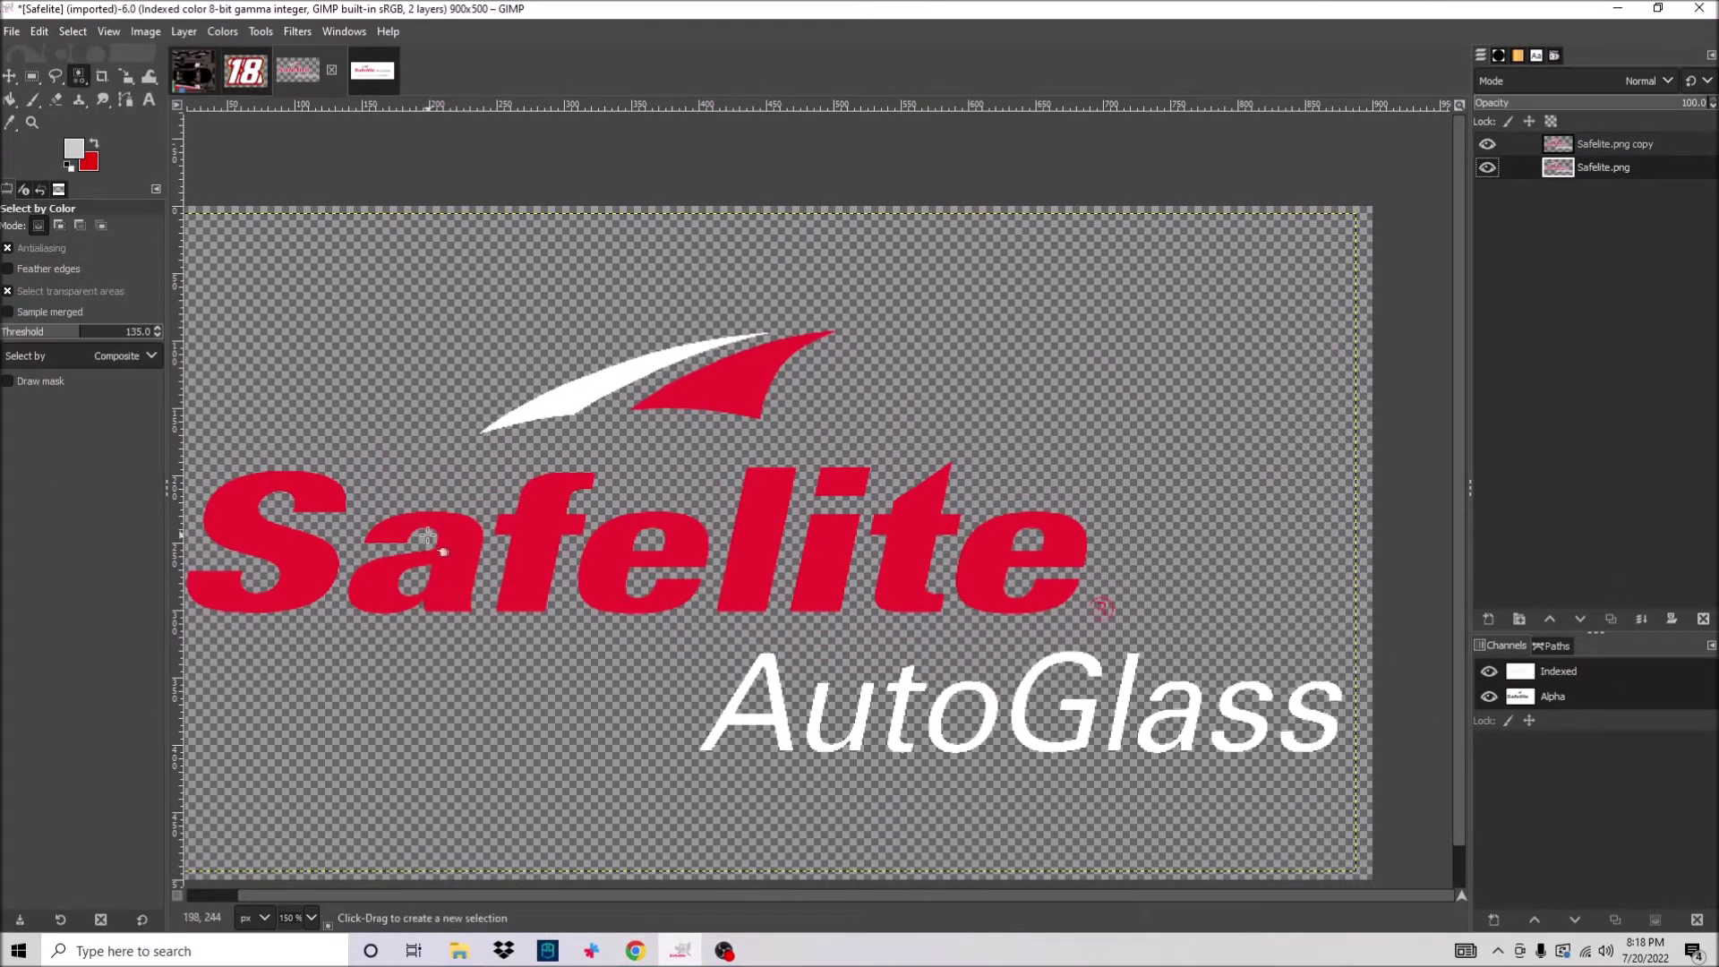
pyautogui.scroll(2, 433, 534)
pyautogui.click(521, 480)
pyautogui.rightClick(520, 480)
pyautogui.press('Escape')
# Try to stroke the path around the red logo parts with the light grey foreground colour.
pyautogui.rightClick(340, 246)
pyautogui.moveTo(403, 292)
pyautogui.click(616, 750)
pyautogui.click(614, 907)
pyautogui.scroll(-2, 816, 497)
pyautogui.hotkey('ctrl', 'z')
# Clear the selection and stroke the path on the lower Safelite.png layer with a white solid line 5 px wide.
pyautogui.hotkey('ctrl', 'shift', 'a')
pyautogui.click(73, 147)
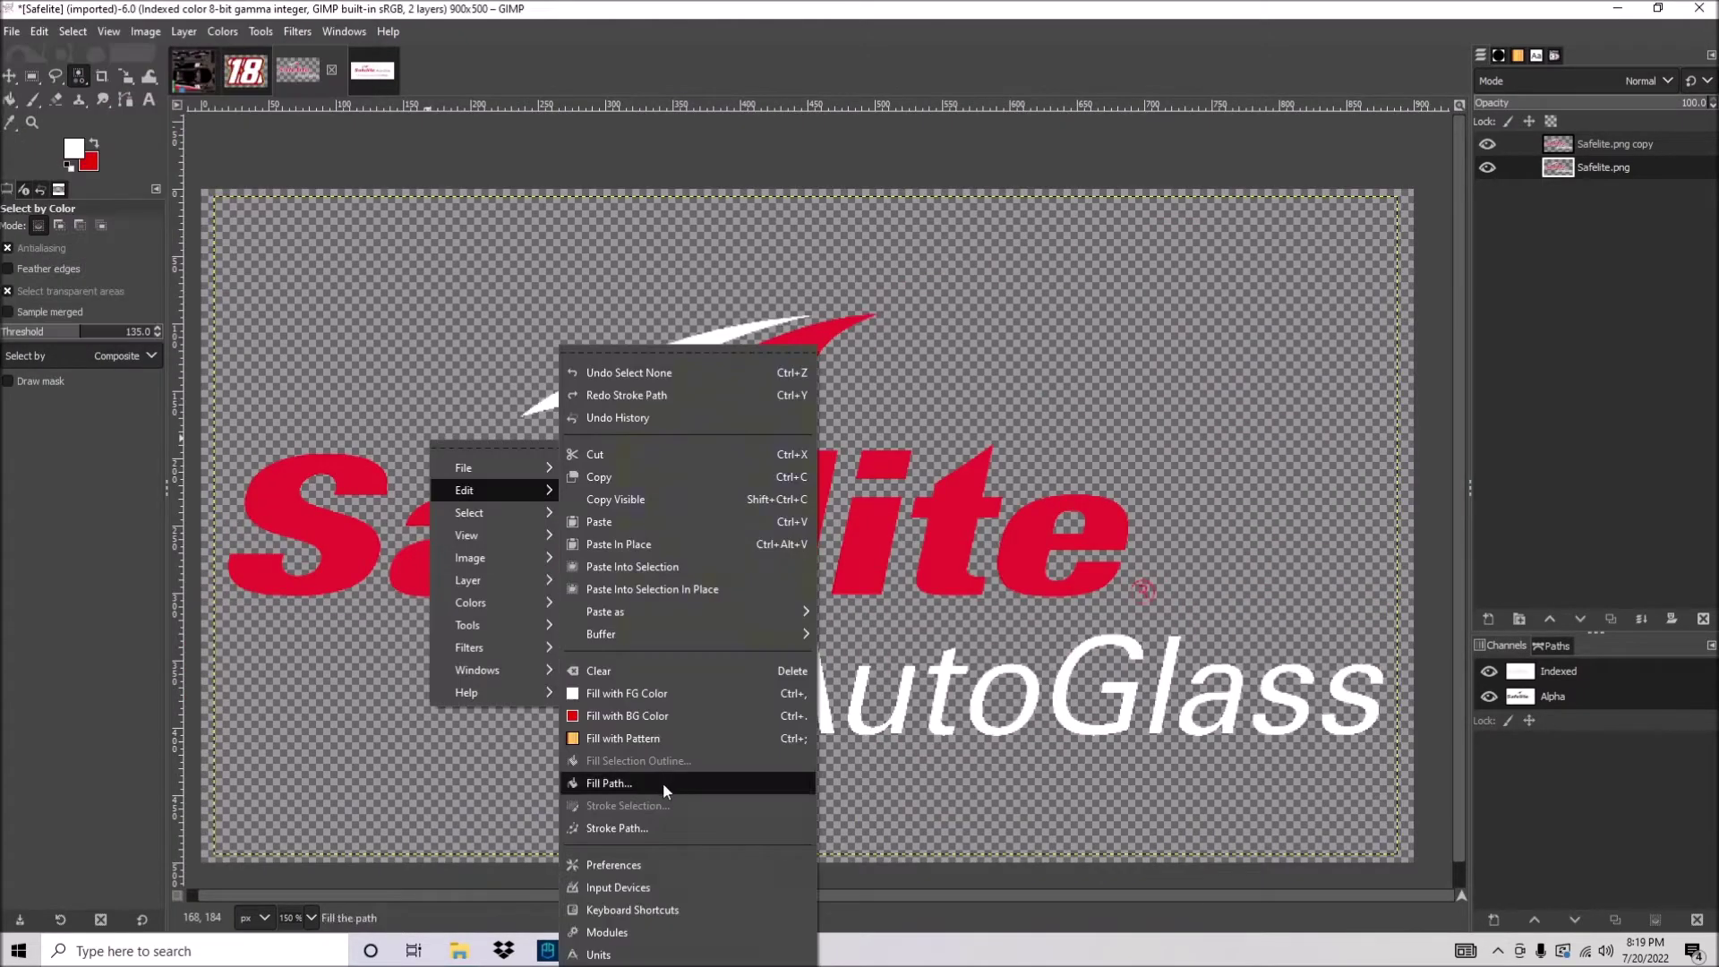
pyautogui.click(626, 827)
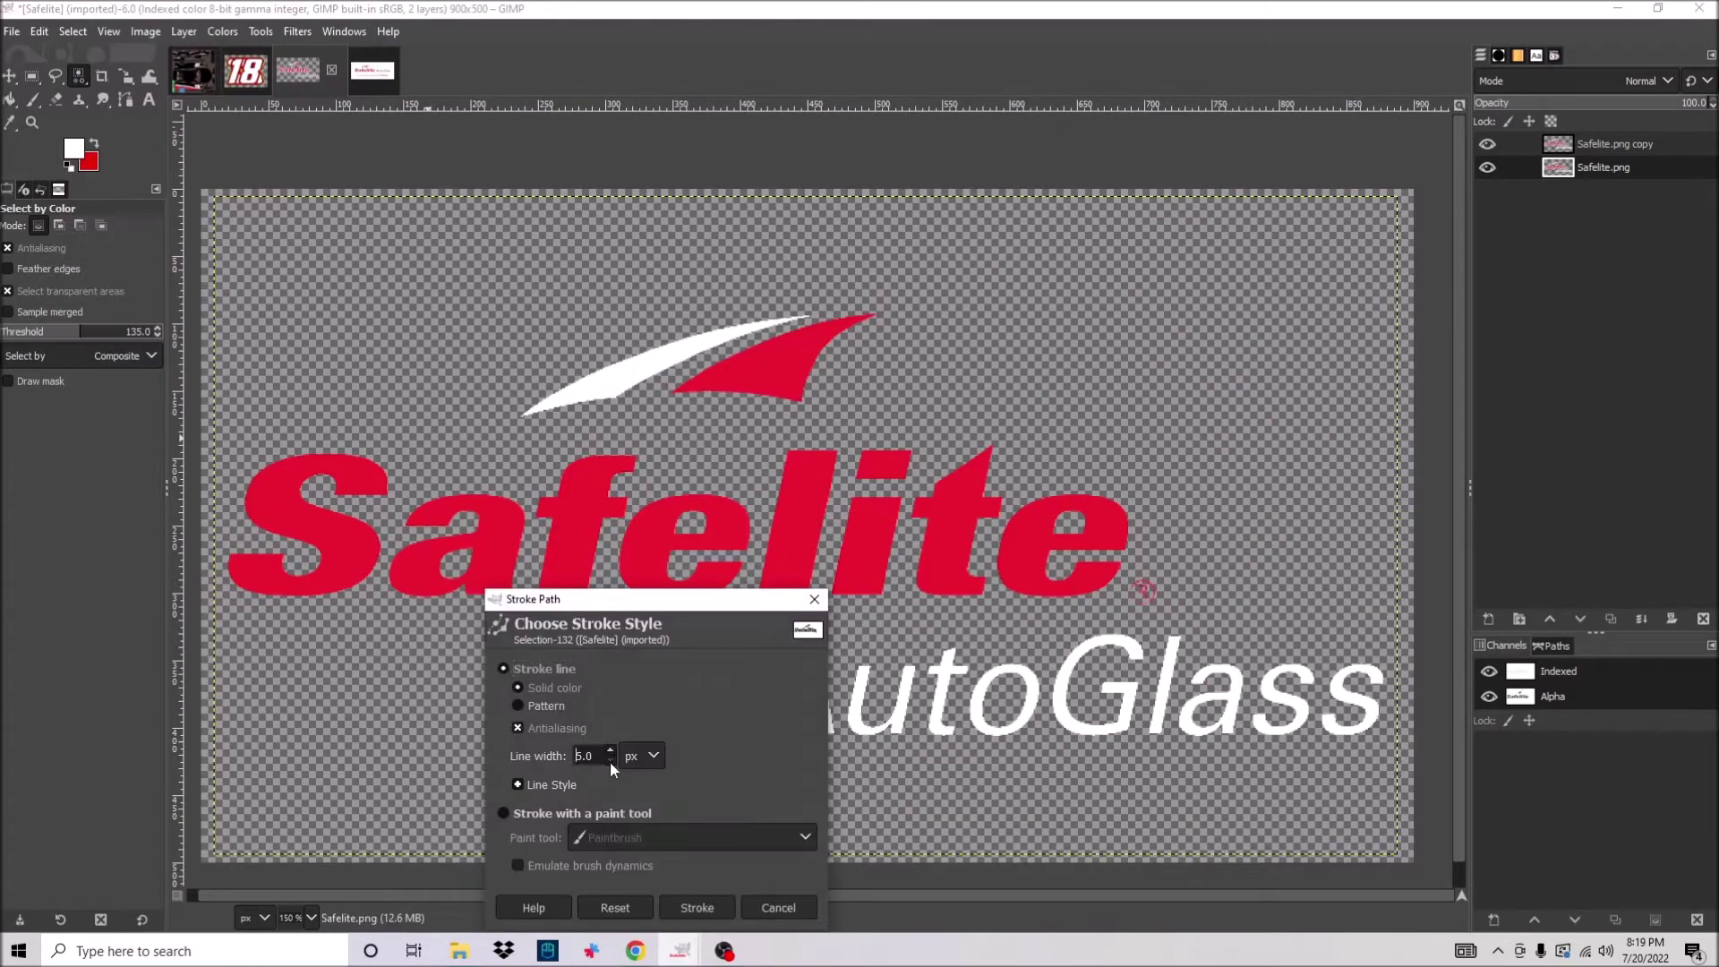
pyautogui.press('Return')
# Erase the excess white outline where the tips of the white and red swooshes meet.
pyautogui.click(59, 101)
pyautogui.scroll(7, 806, 304)
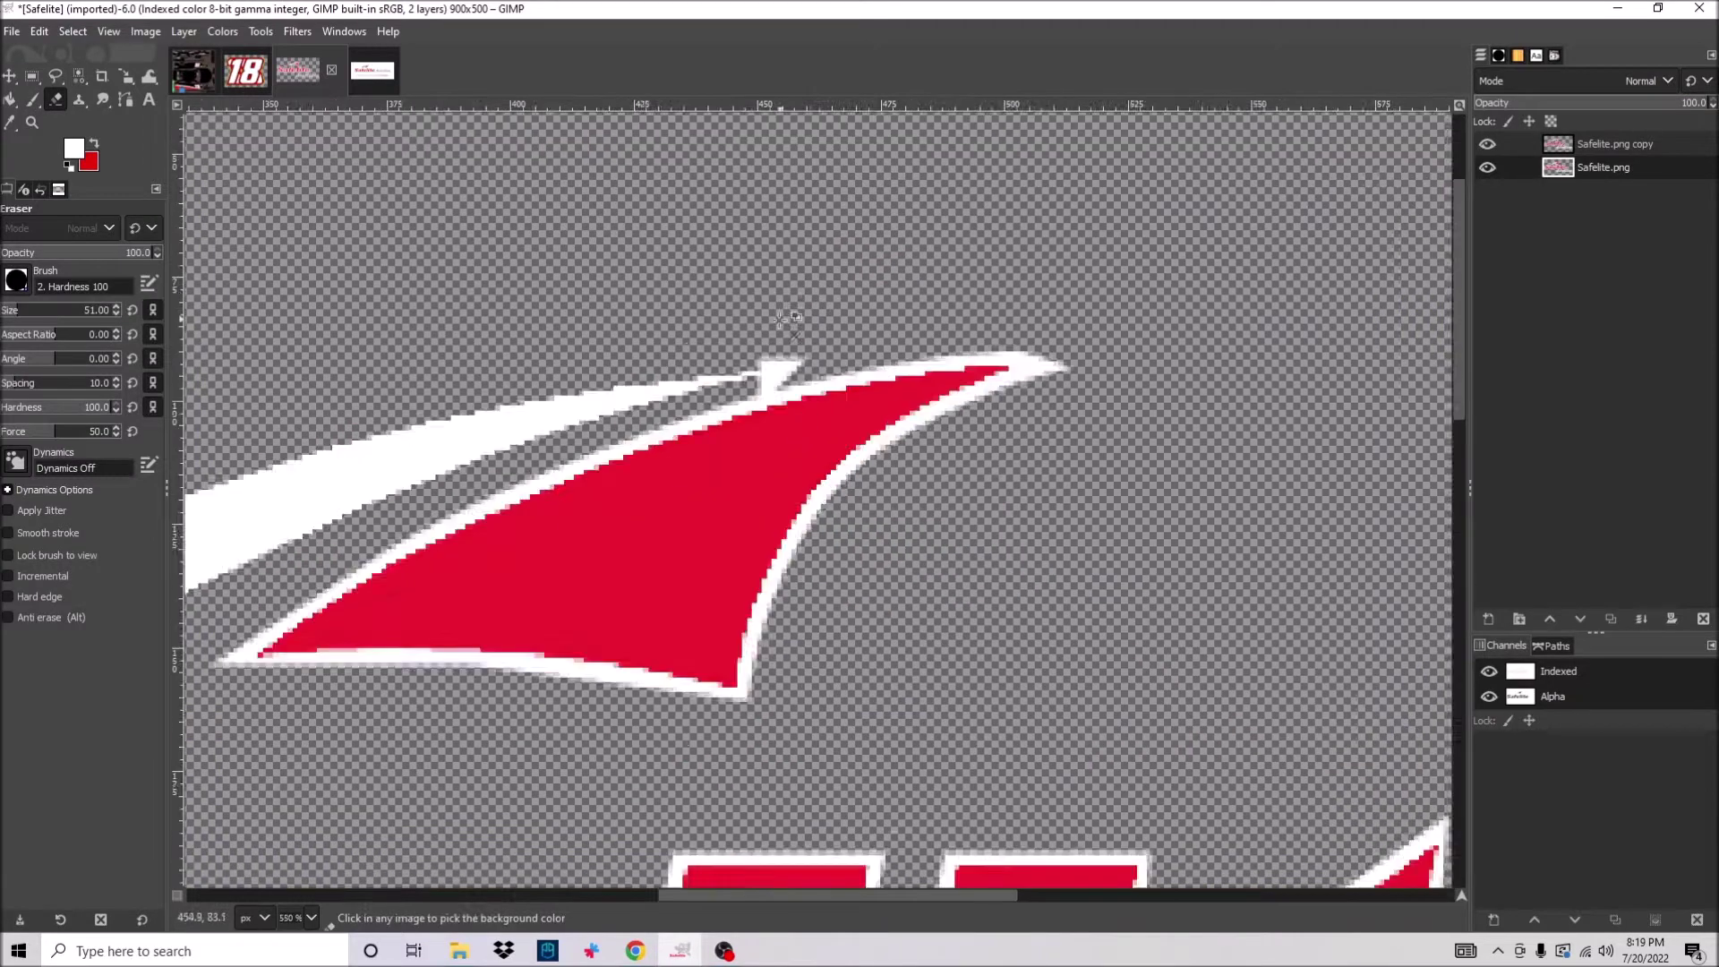
pyautogui.moveTo(685, 339); pyautogui.dragTo(851, 319)
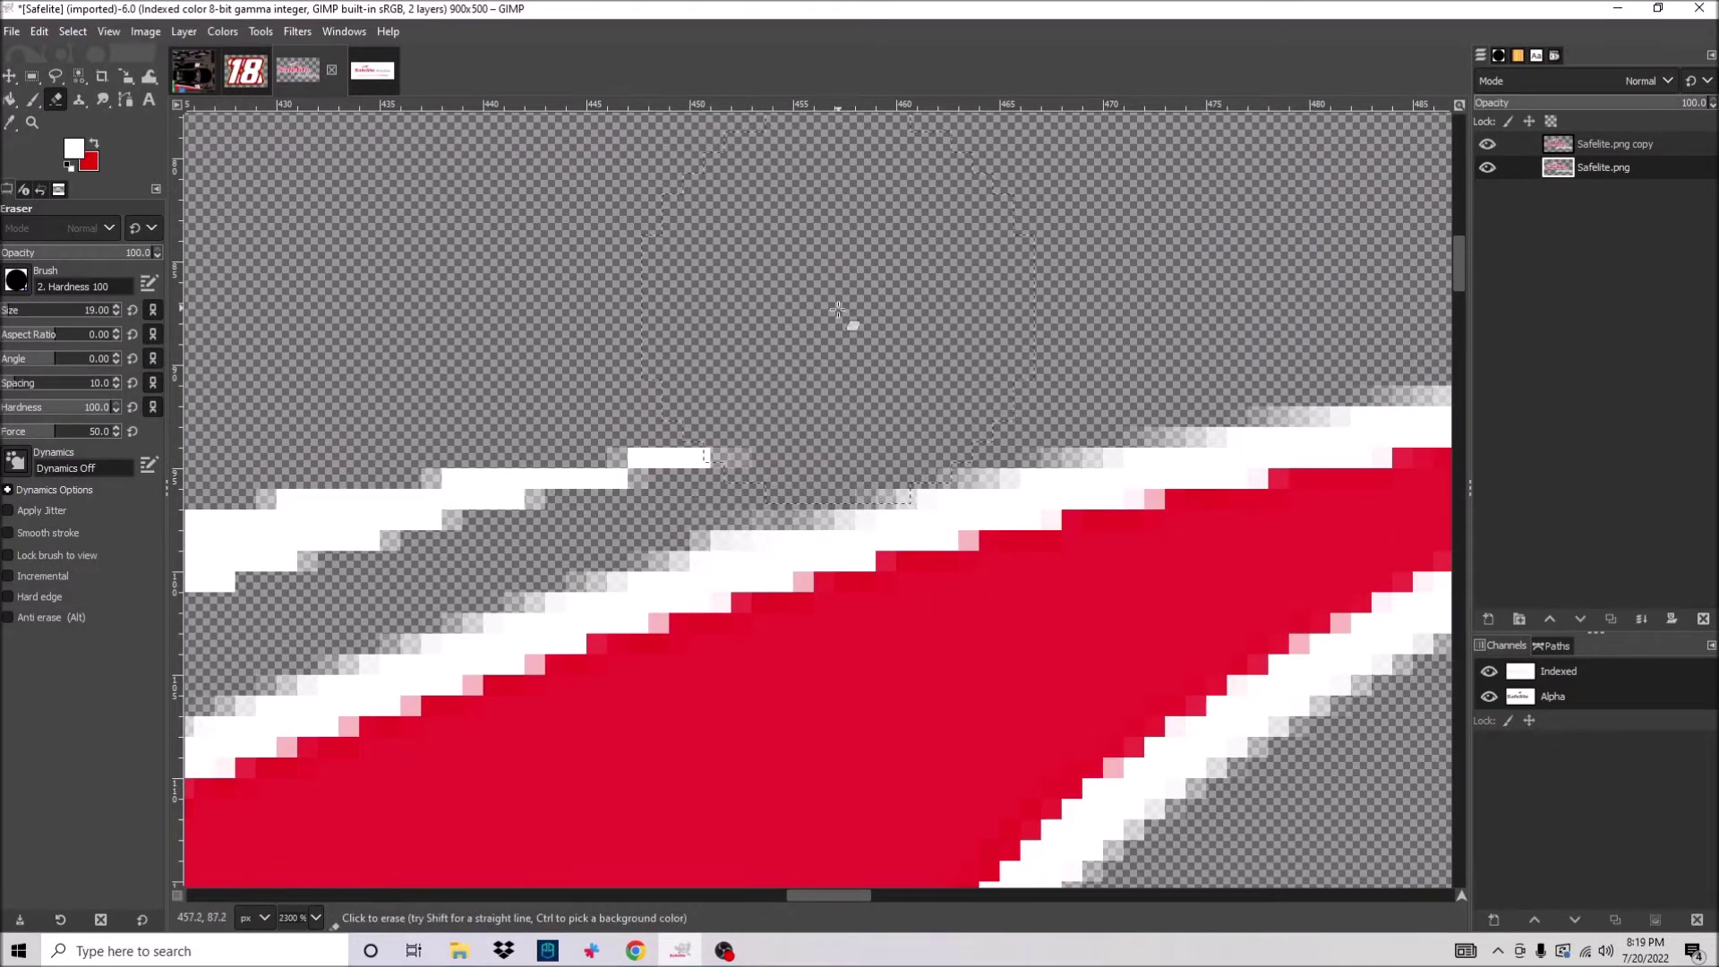
pyautogui.scroll(-5, 851, 319)
# Merge the Safelite logo layers and duplicate the result so that there are three copies of the logo.
pyautogui.rightClick(1612, 142)
pyautogui.click(1468, 363)
pyautogui.moveTo(1075, 473); pyautogui.dragTo(1028, 530)
pyautogui.scroll(-4, 1012, 456)
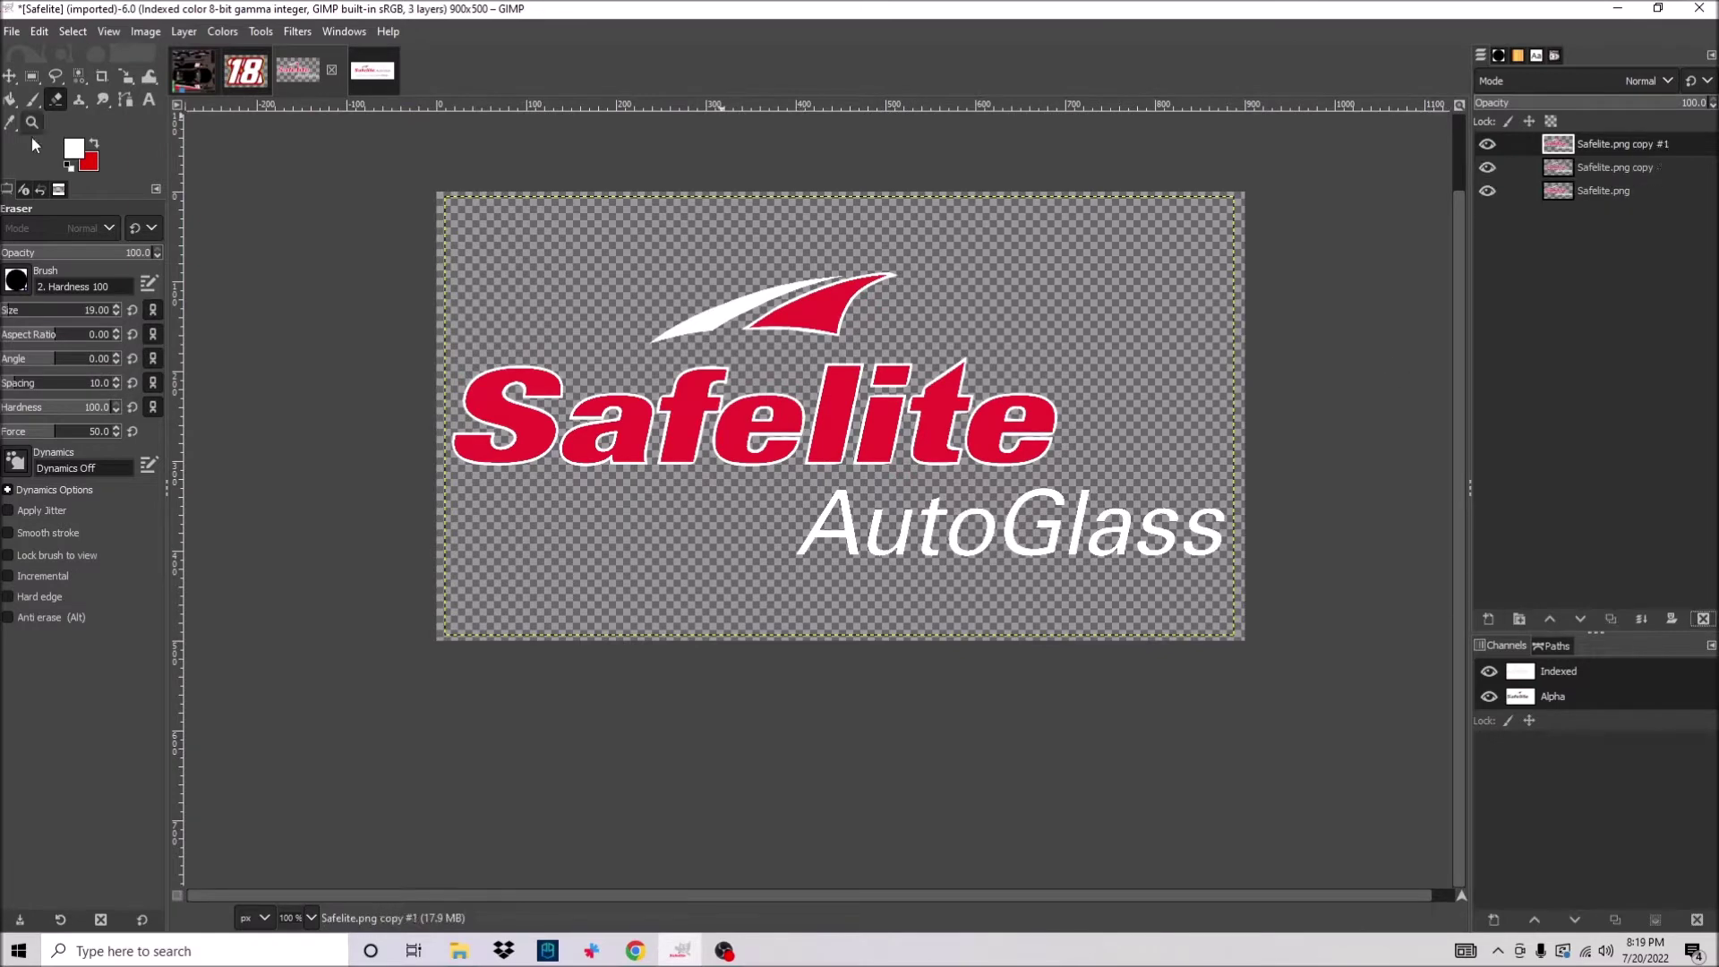
# Crop the three logo layers separately to the swoosh, the Safelite wordmark and the AutoGlass text.
pyautogui.click(101, 77)
pyautogui.moveTo(607, 237); pyautogui.dragTo(929, 352)
pyautogui.click(442, 355)
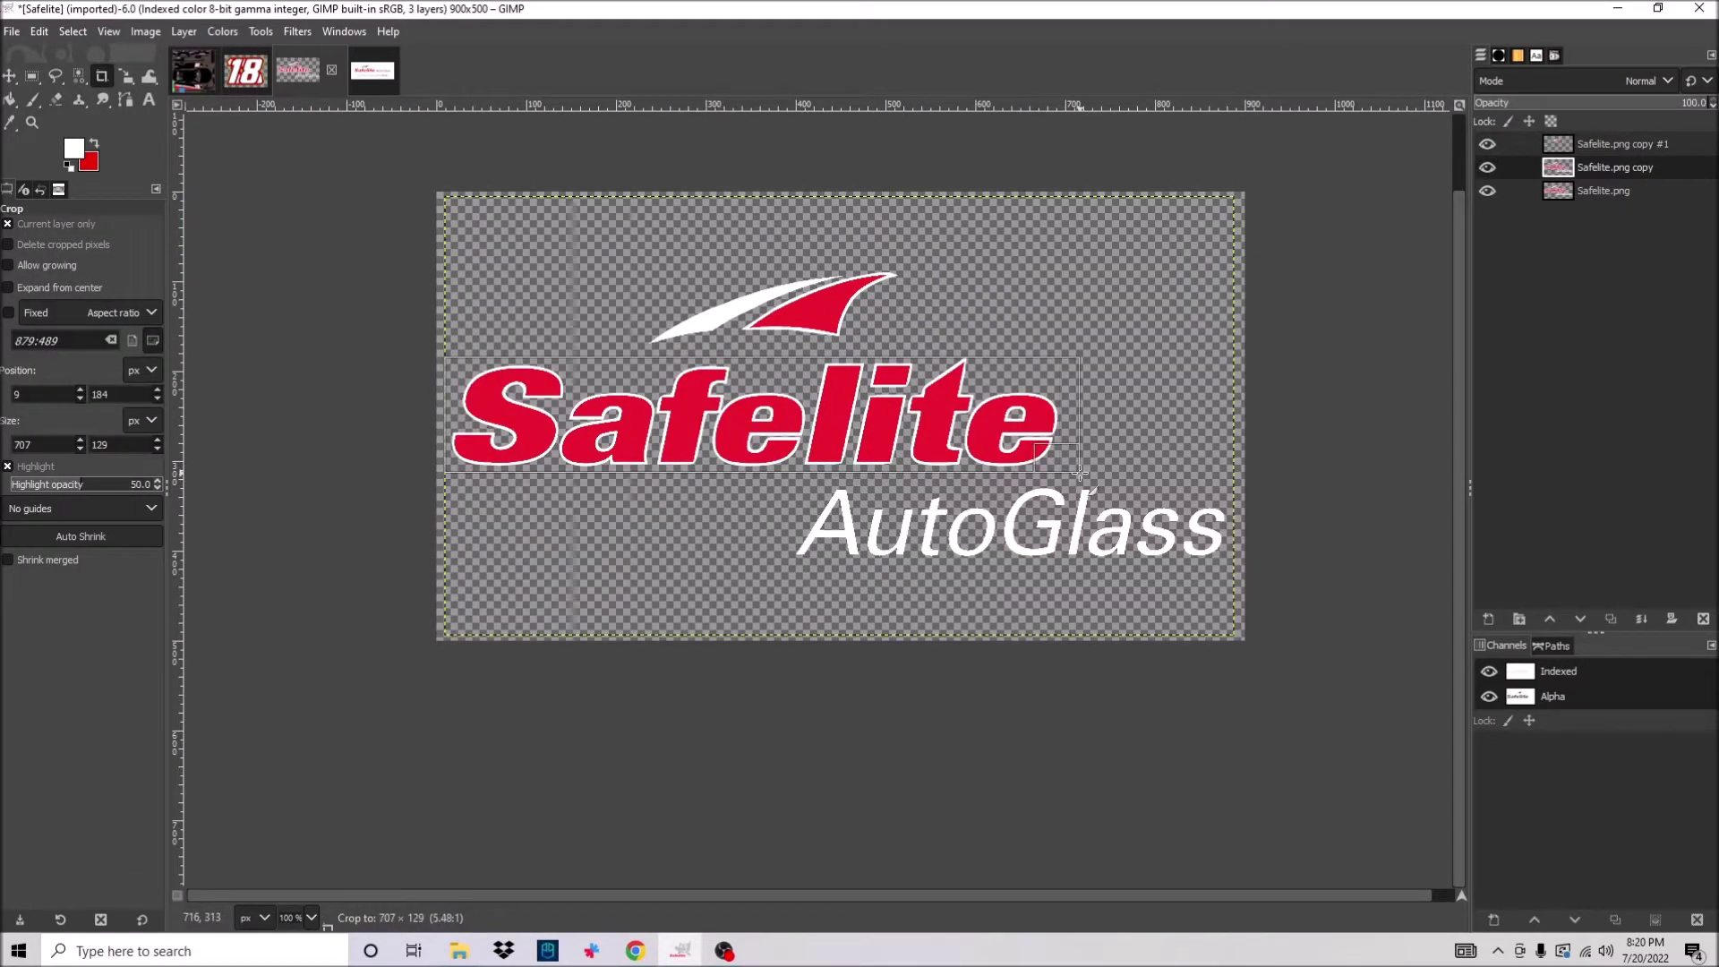
pyautogui.click(1608, 191)
pyautogui.moveTo(783, 482); pyautogui.dragTo(794, 491)
pyautogui.press('m')
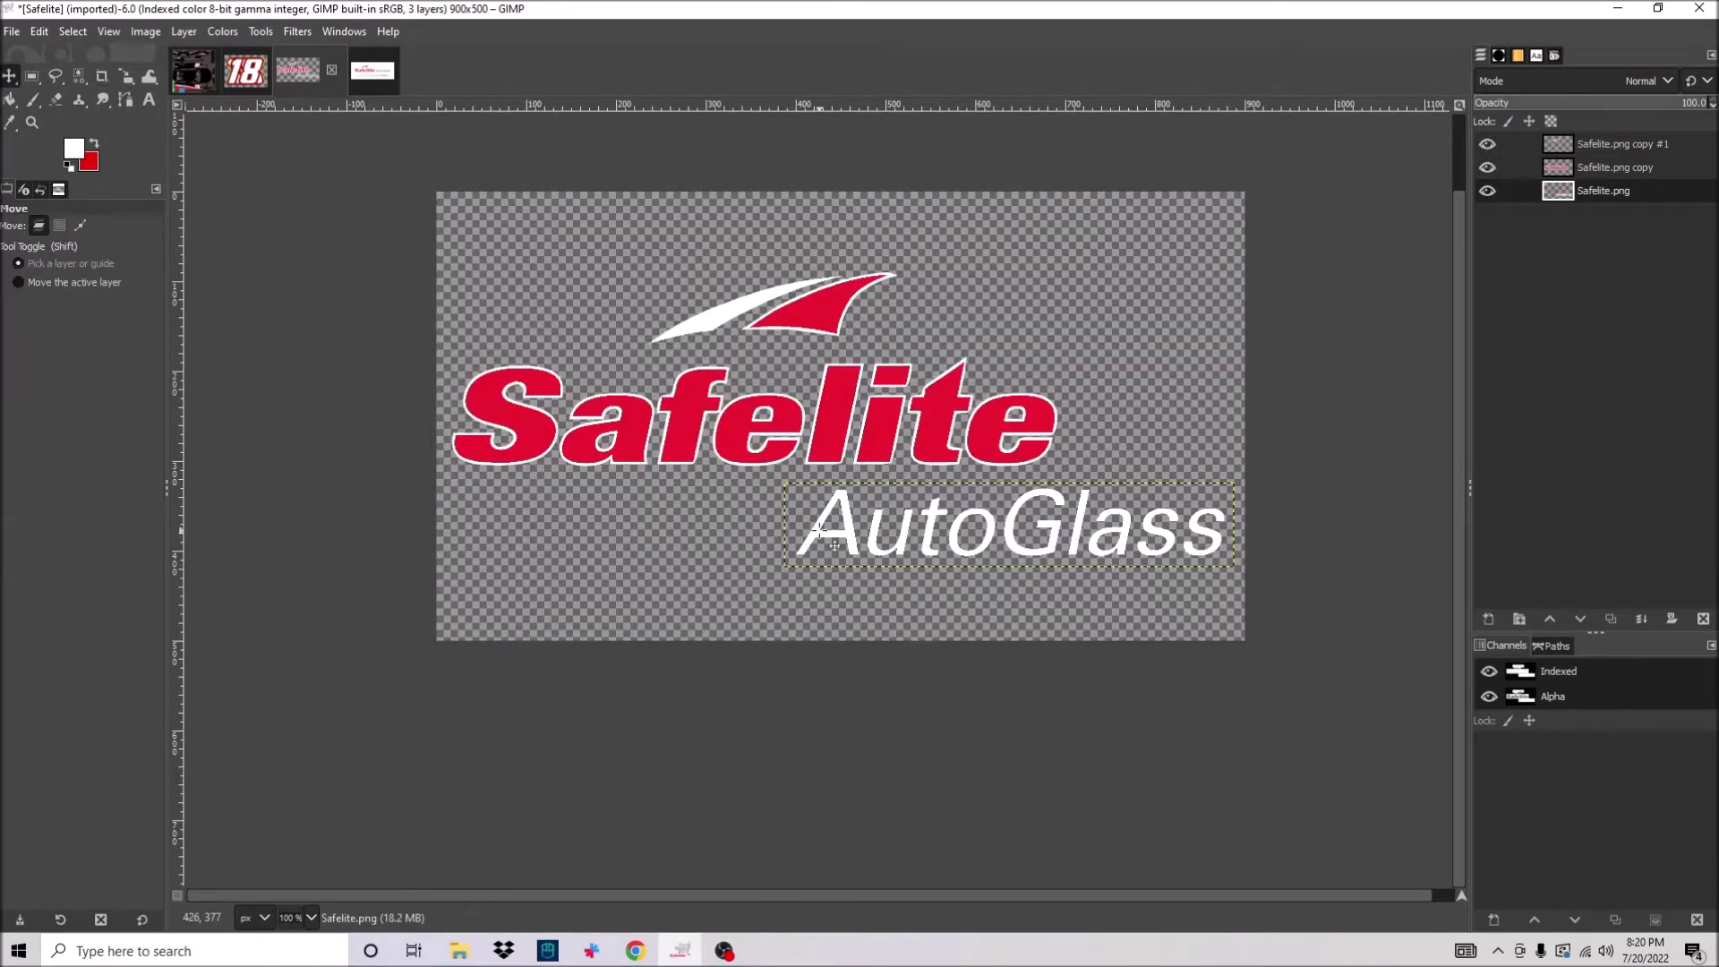
# Arrange the Safelite wordmark and AutoGlass text side by side, away from the swoosh, and merge these two into one layer.
pyautogui.moveTo(1048, 530); pyautogui.dragTo(1184, 520)
pyautogui.moveTo(930, 433); pyautogui.dragTo(786, 512)
pyautogui.moveTo(824, 309); pyautogui.dragTo(886, 265)
pyautogui.rightClick(1609, 158)
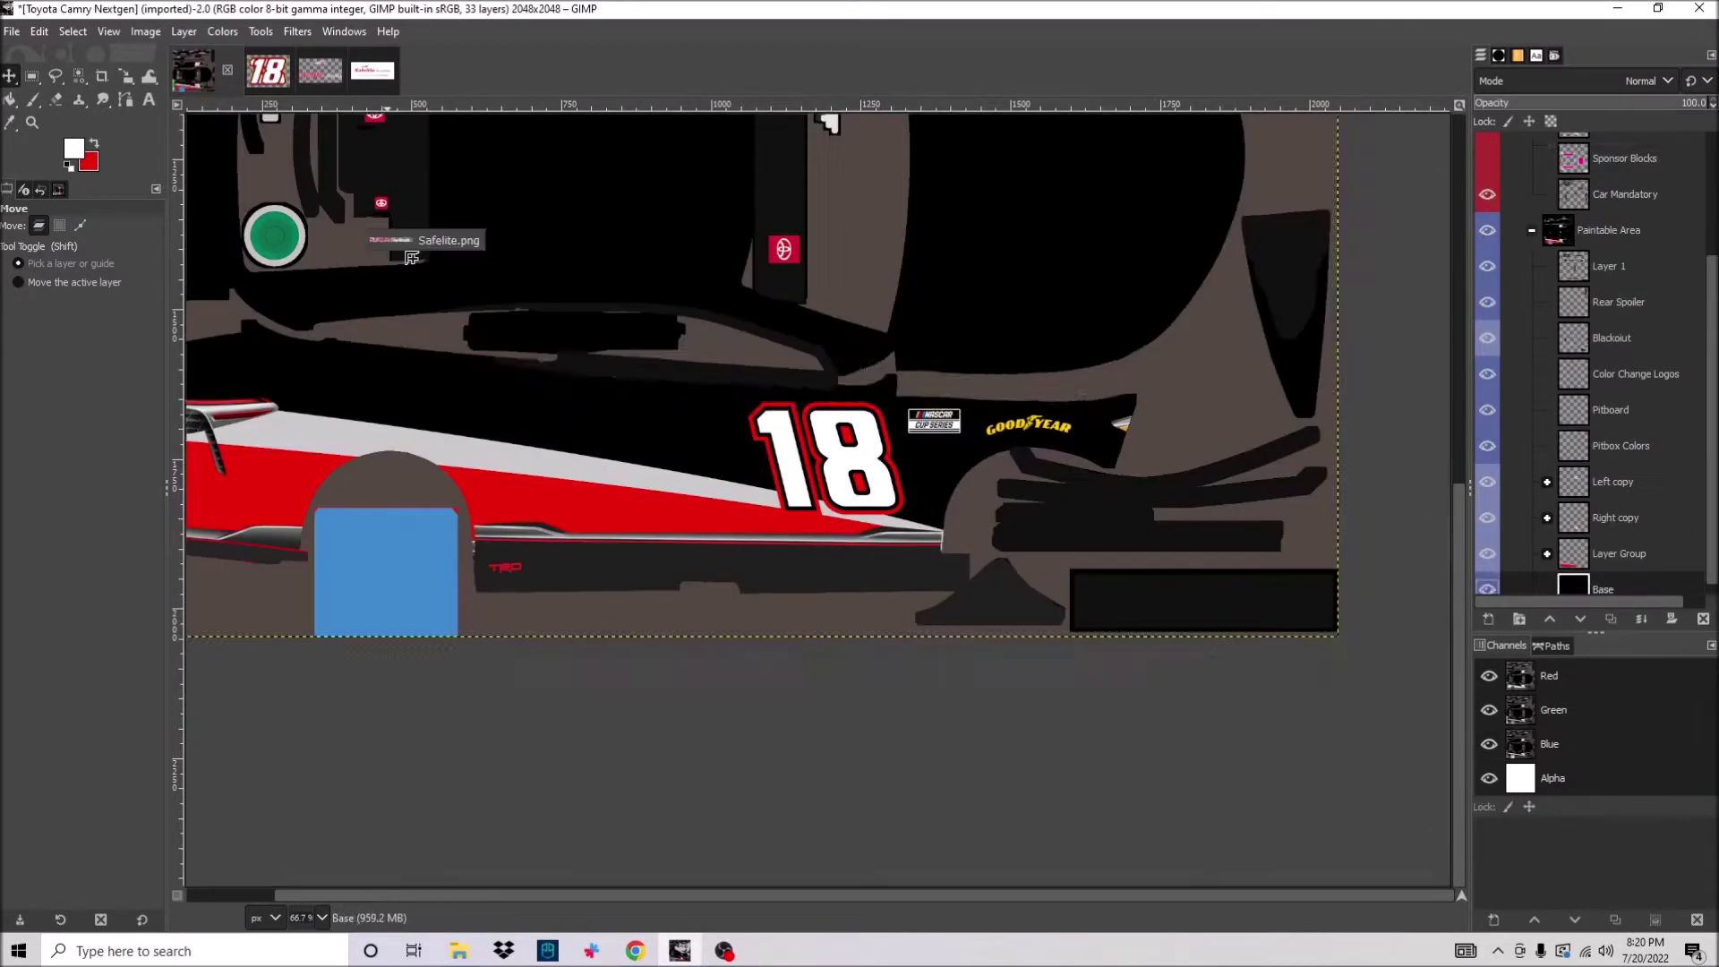
# Scale the Safelite AutoGlass lettering on the Camry template to fit the side panel beside the 18 and duplicate its layer.
pyautogui.hotkey('shift', 's')
pyautogui.click(553, 399)
pyautogui.moveTo(553, 399); pyautogui.dragTo(503, 399)
pyautogui.click(1398, 244)
pyautogui.click(1610, 619)
pyautogui.press('m')
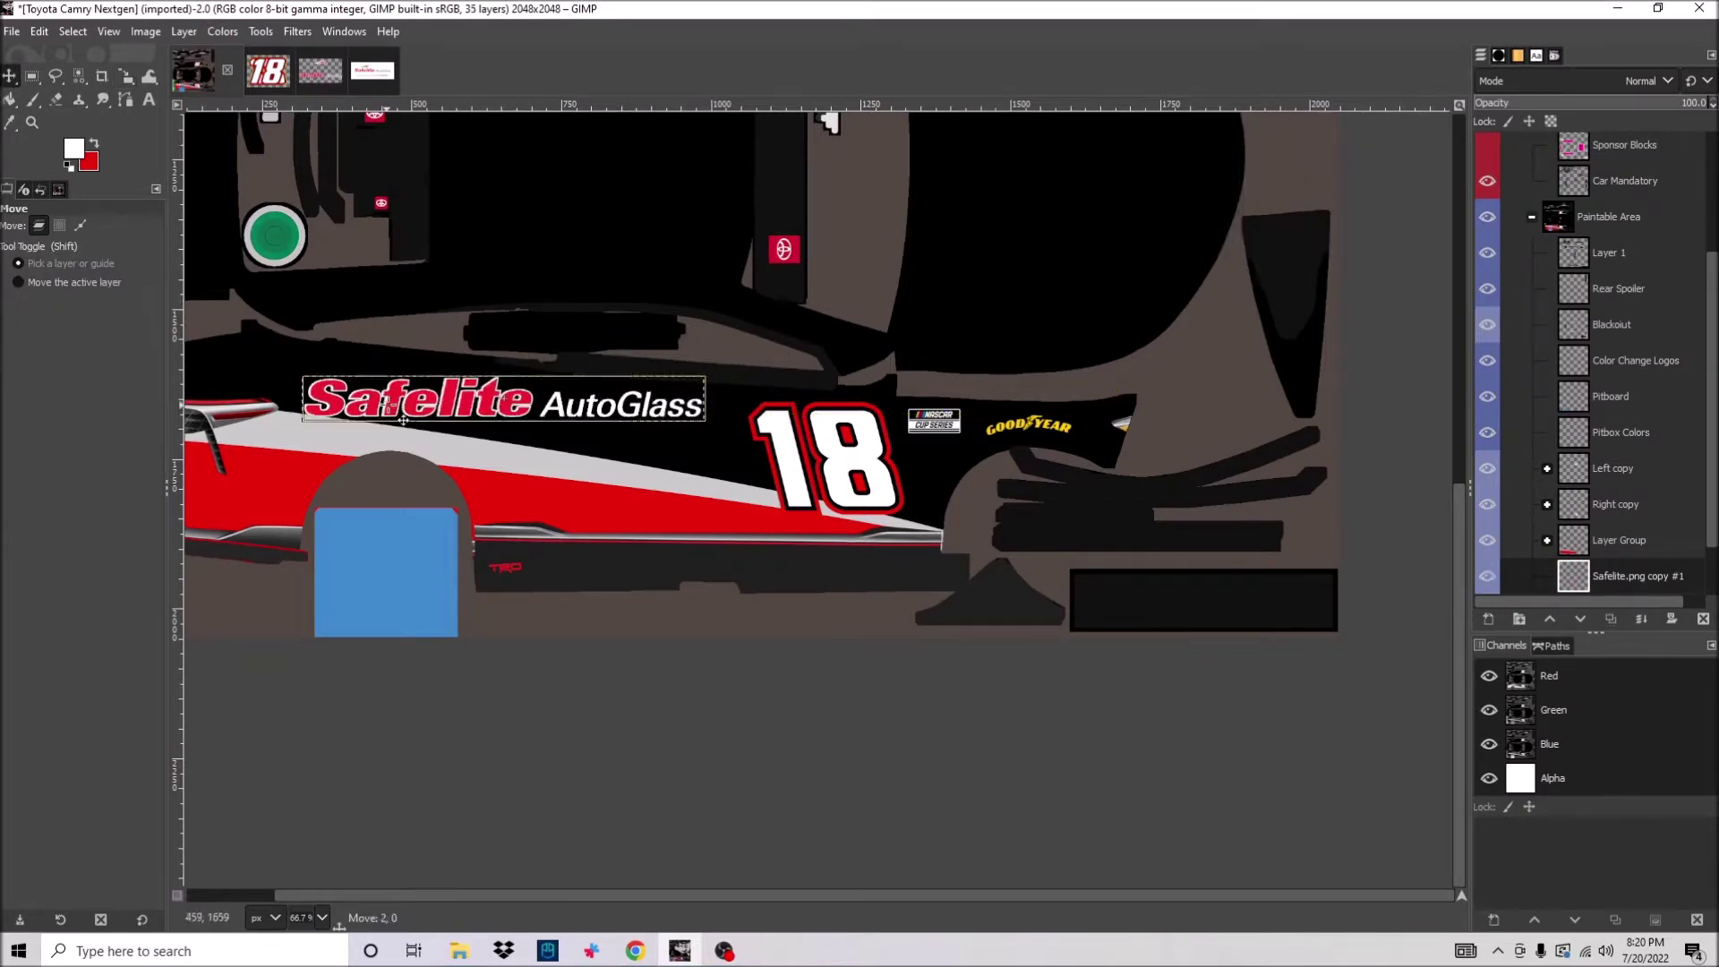
# Rotate the Safelite AutoGlass lettering to the slope of the grey stripe and place it just above the stripe.
pyautogui.scroll(3, 683, 537)
pyautogui.keyDown('ctrl'); pyautogui.scroll(2, 683, 537); pyautogui.keyUp('ctrl')
pyautogui.hotkey('shift', 'r')
pyautogui.moveTo(1164, 663); pyautogui.dragTo(1155, 748)
pyautogui.click(1393, 270)
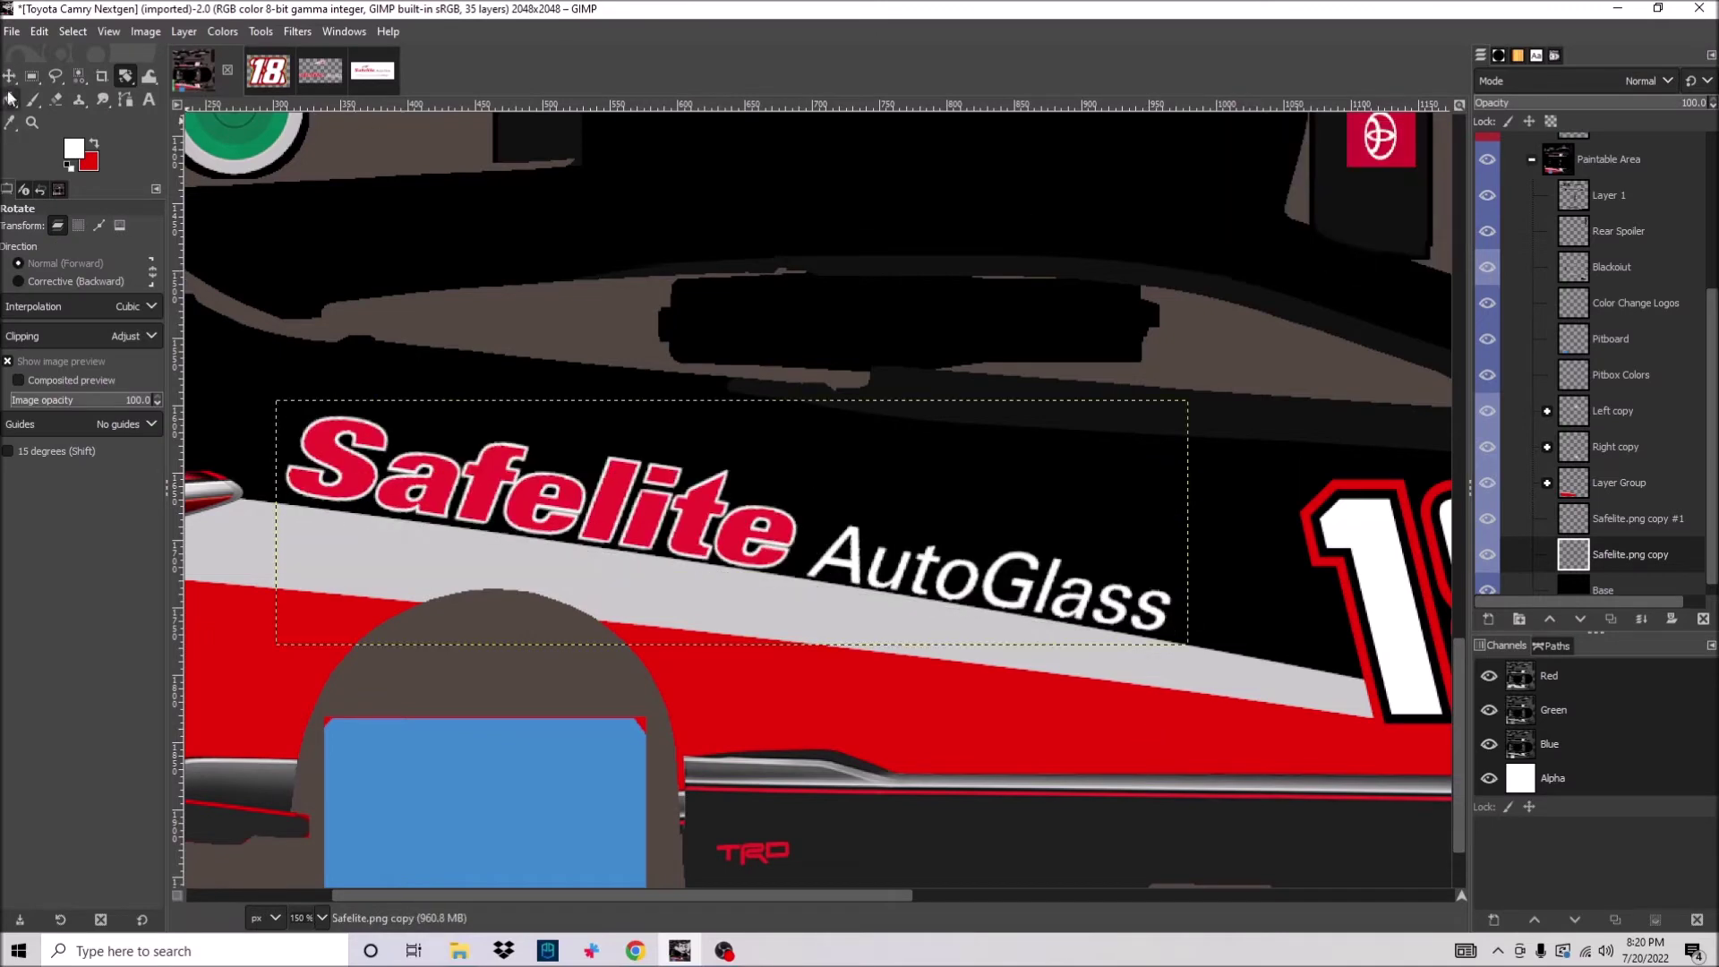
pyautogui.press('m')
pyautogui.moveTo(488, 484); pyautogui.dragTo(567, 495)
pyautogui.hotkey('shift', 'ctrl', 'j')
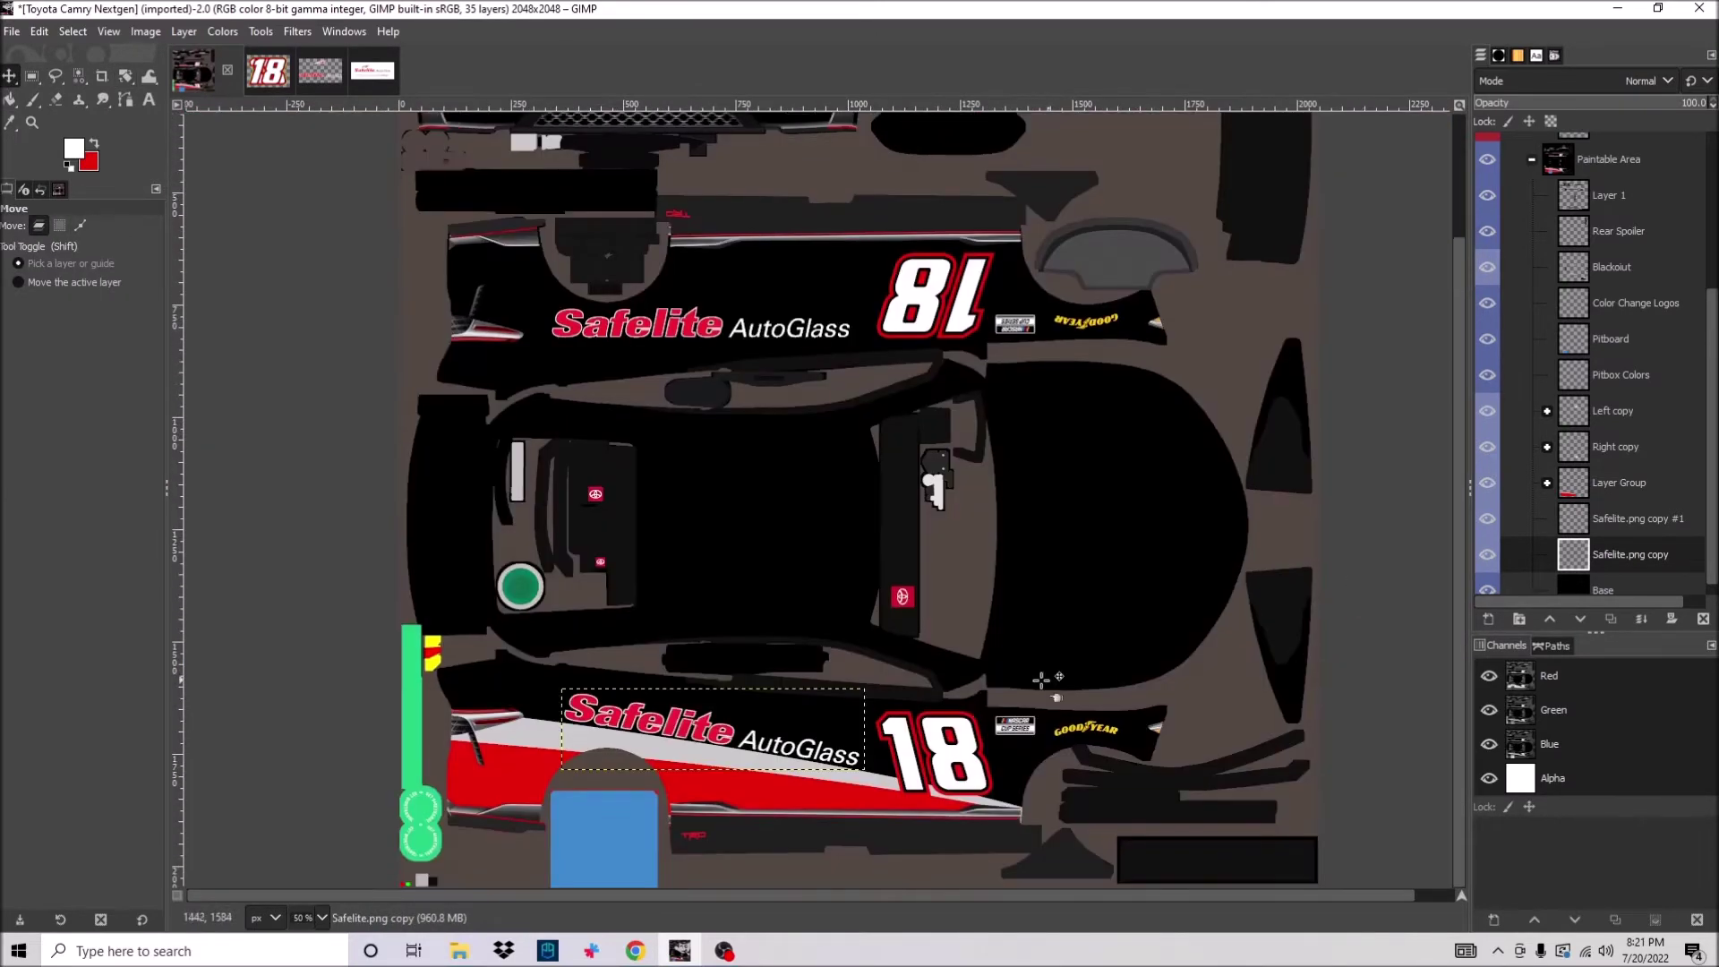
# Nudge the rotated Safelite AutoGlass lettering along the grey stripe closer to the 18.
pyautogui.click(1603, 586)
pyautogui.press('1')
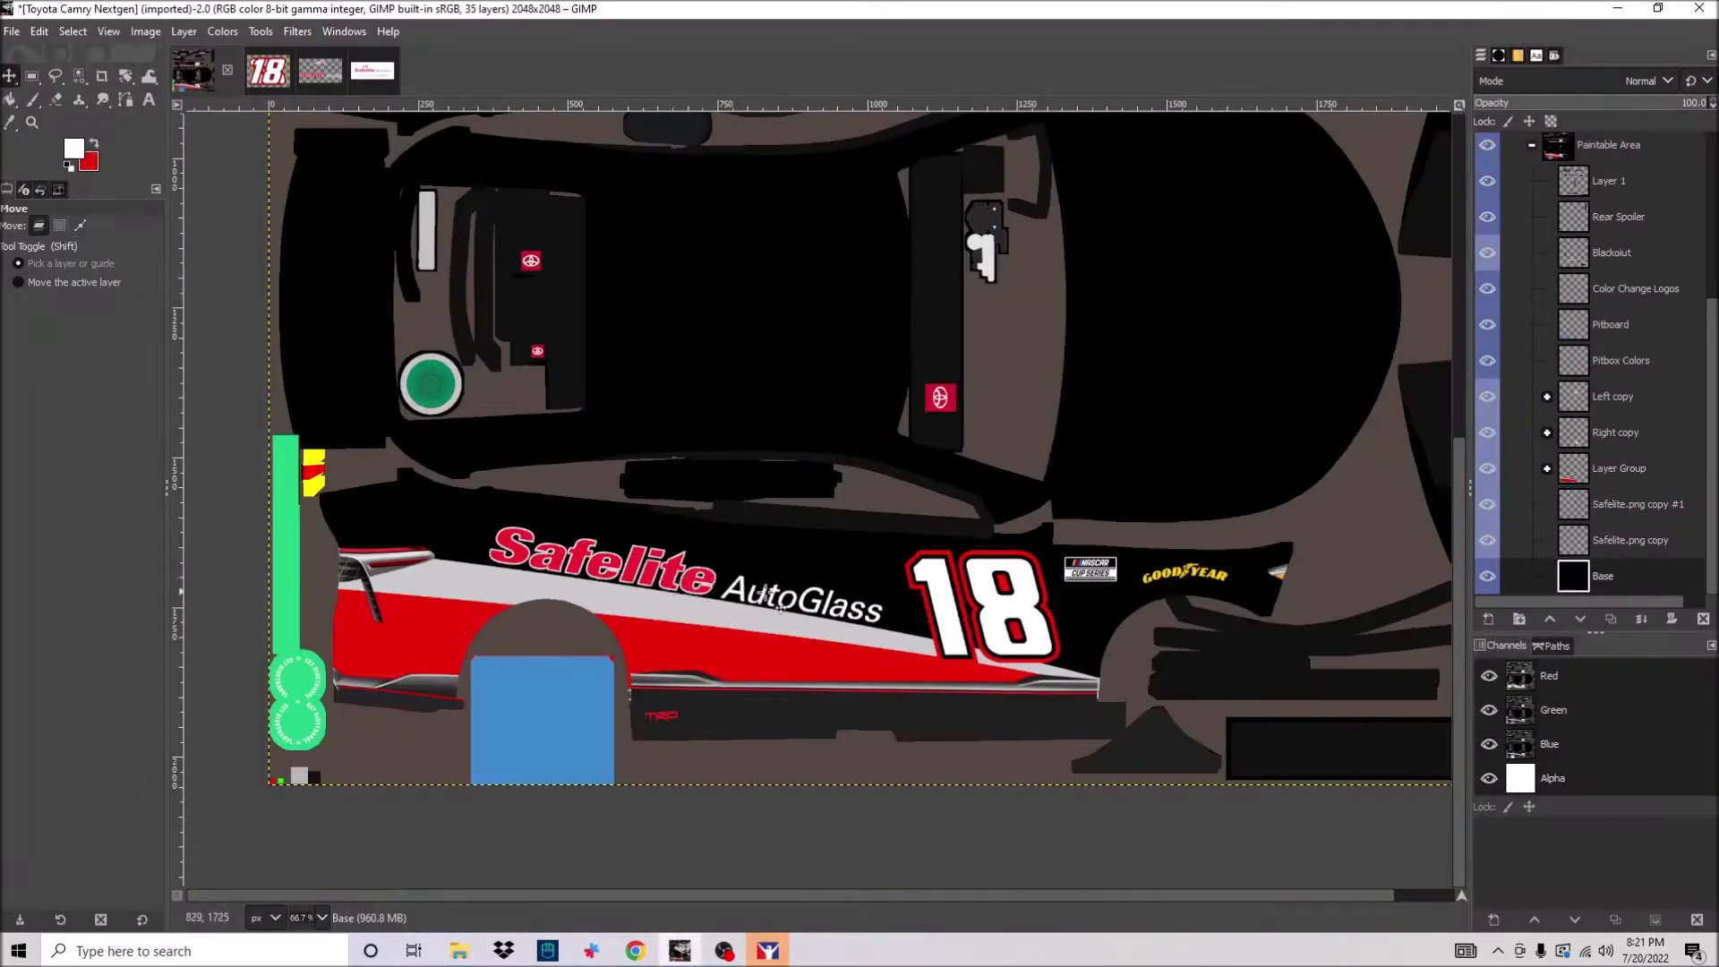
pyautogui.scroll(5, 770, 598)
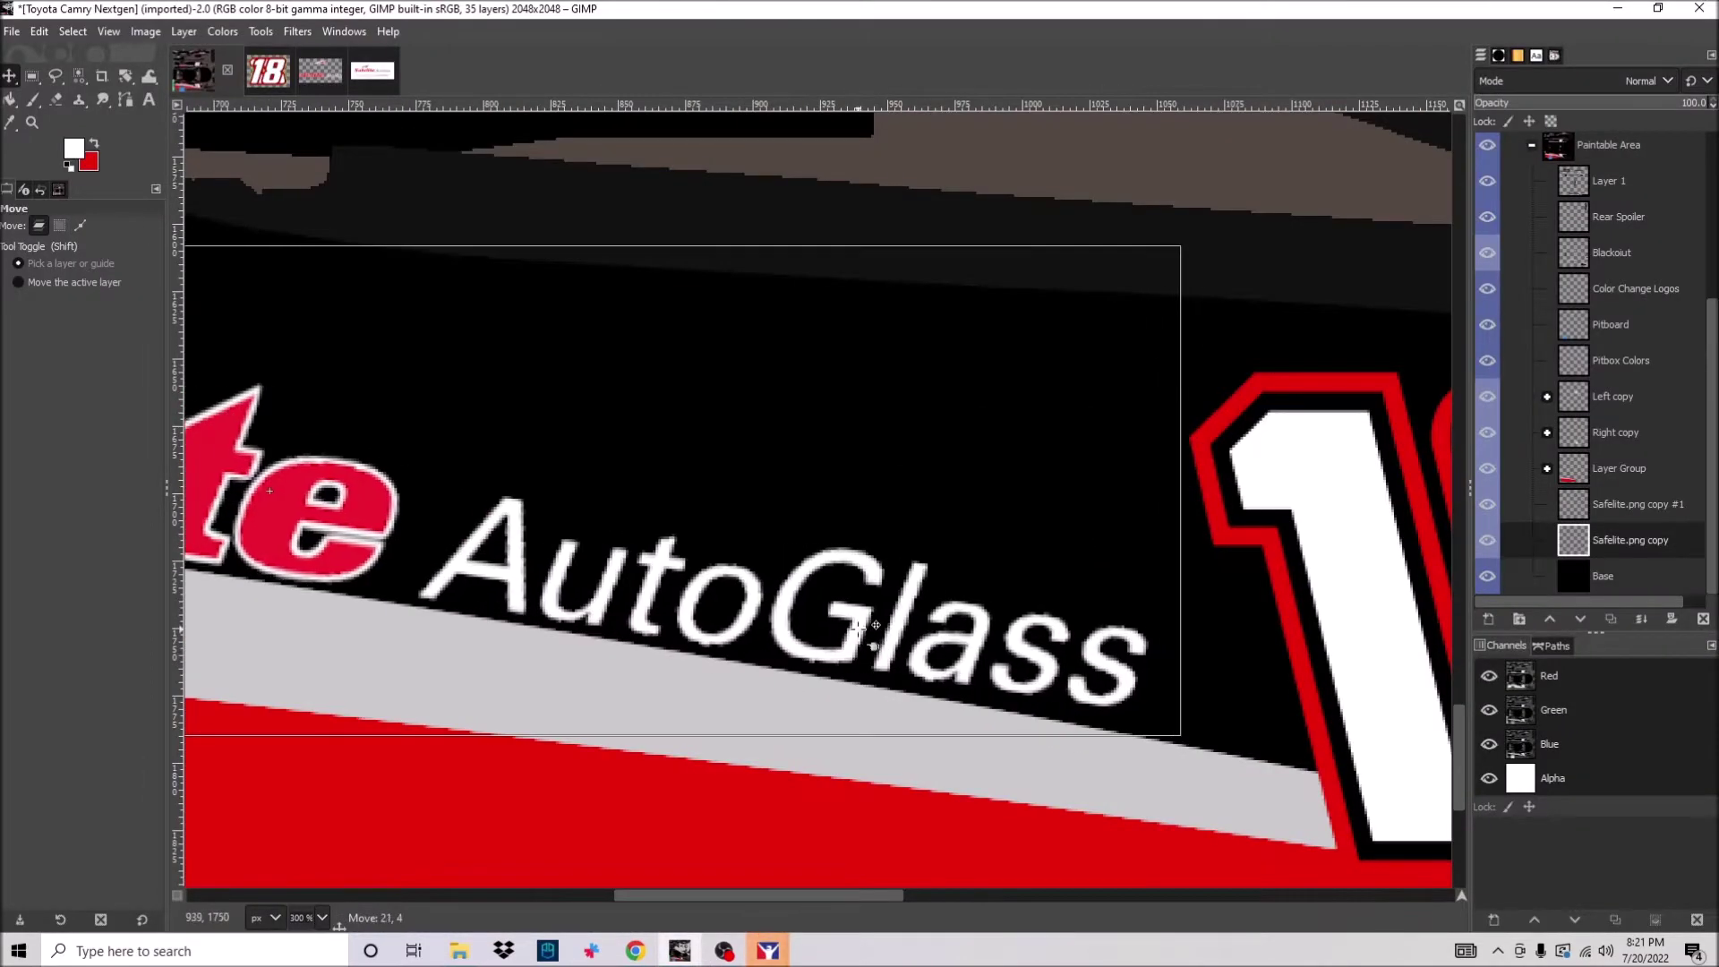
pyautogui.scroll(-4, 770, 598)
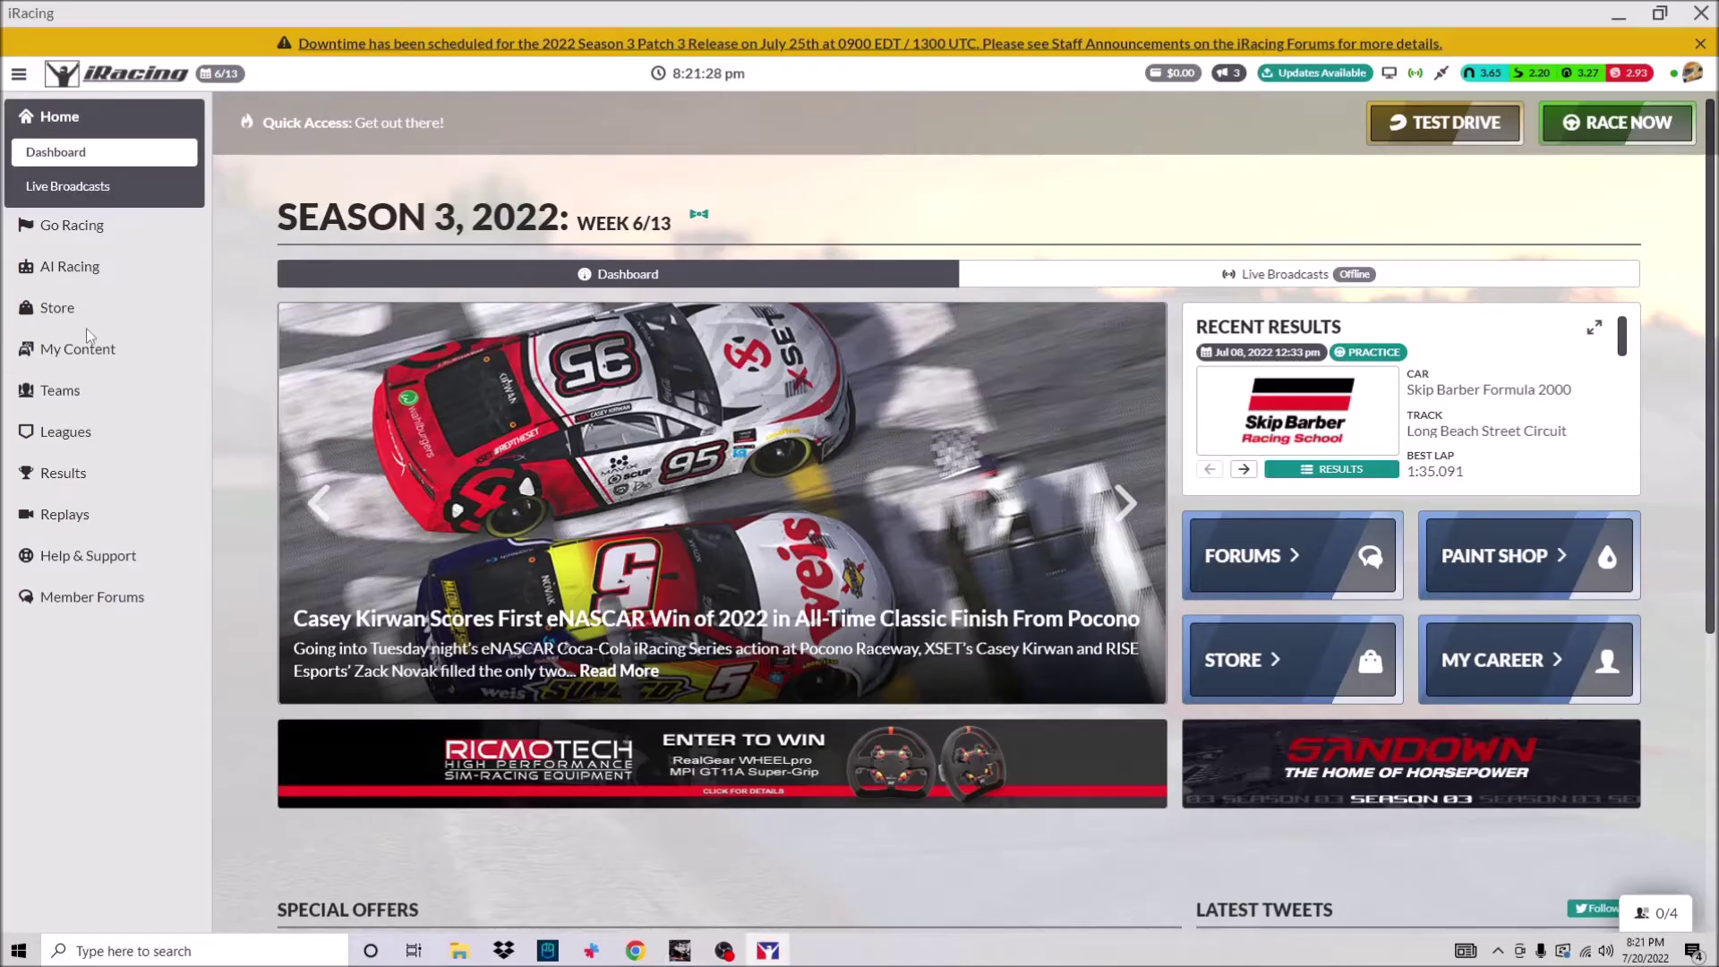
# Switch to iRacing and open the car model view of the NASCAR Cup Series Next Gen Toyota Camry.
pyautogui.click(77, 349)
pyautogui.scroll(-15, 985, 582)
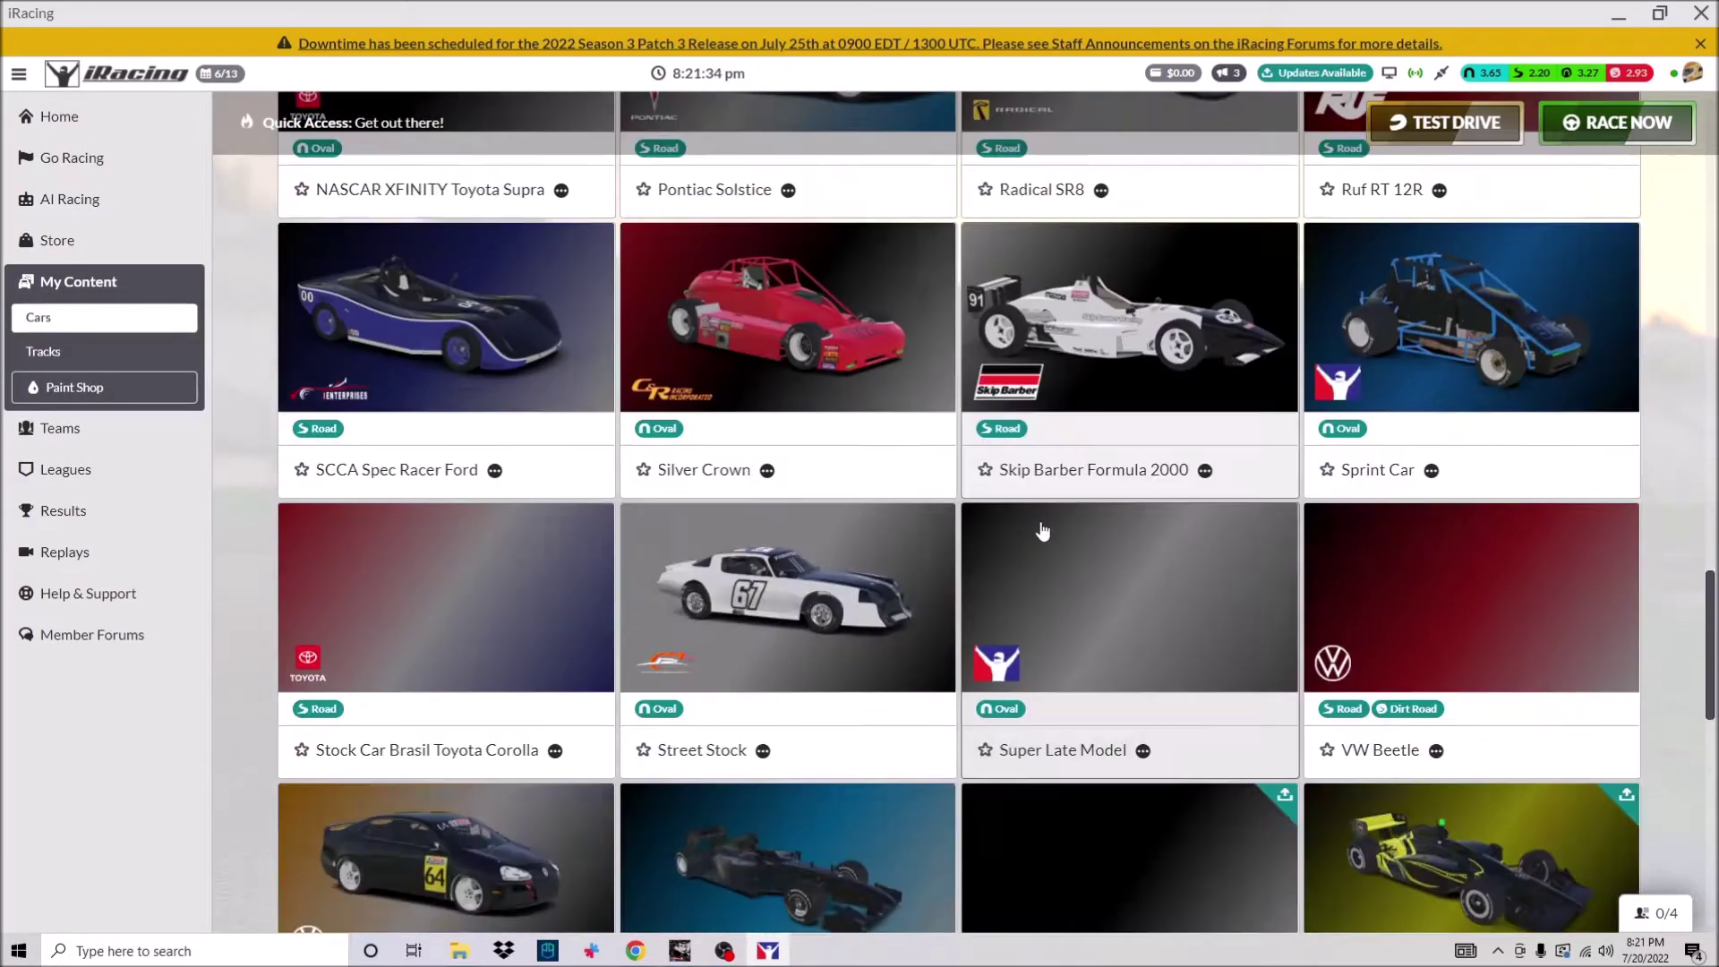
pyautogui.scroll(6, 1029, 519)
pyautogui.click(1030, 519)
pyautogui.click(874, 134)
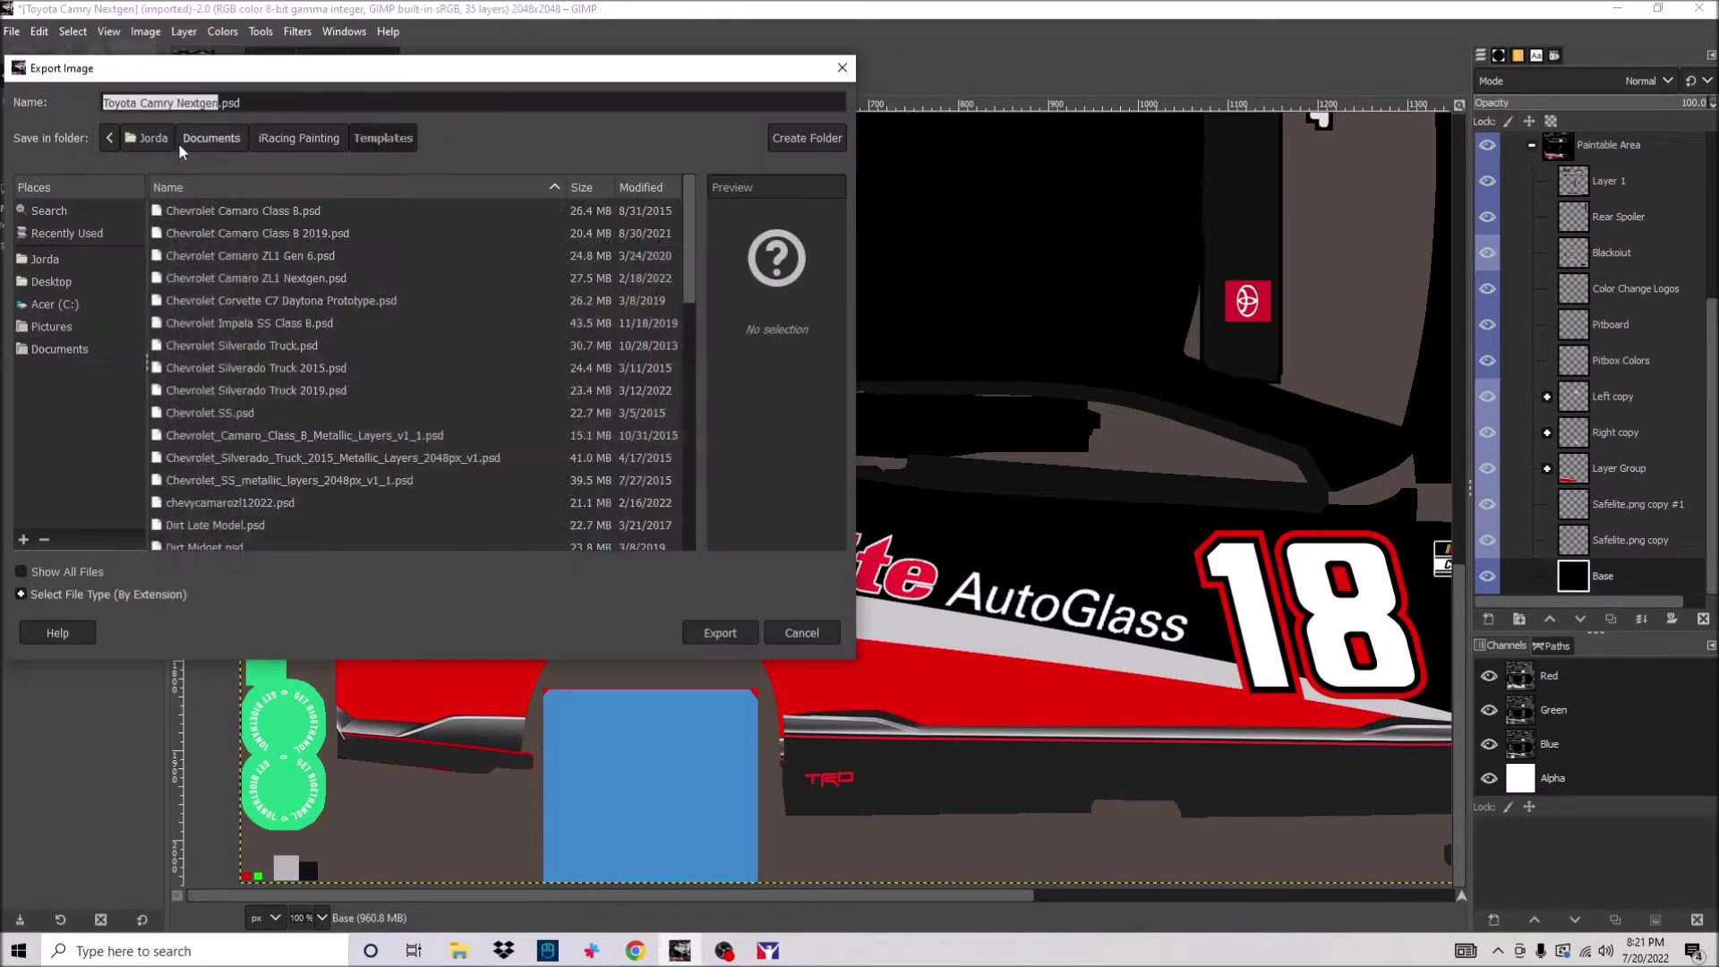
# Export the paint as a TGA named car_num plus the customer ID into the iRacing paint folder stockcars toyotacamry2022.
pyautogui.click(179, 142)
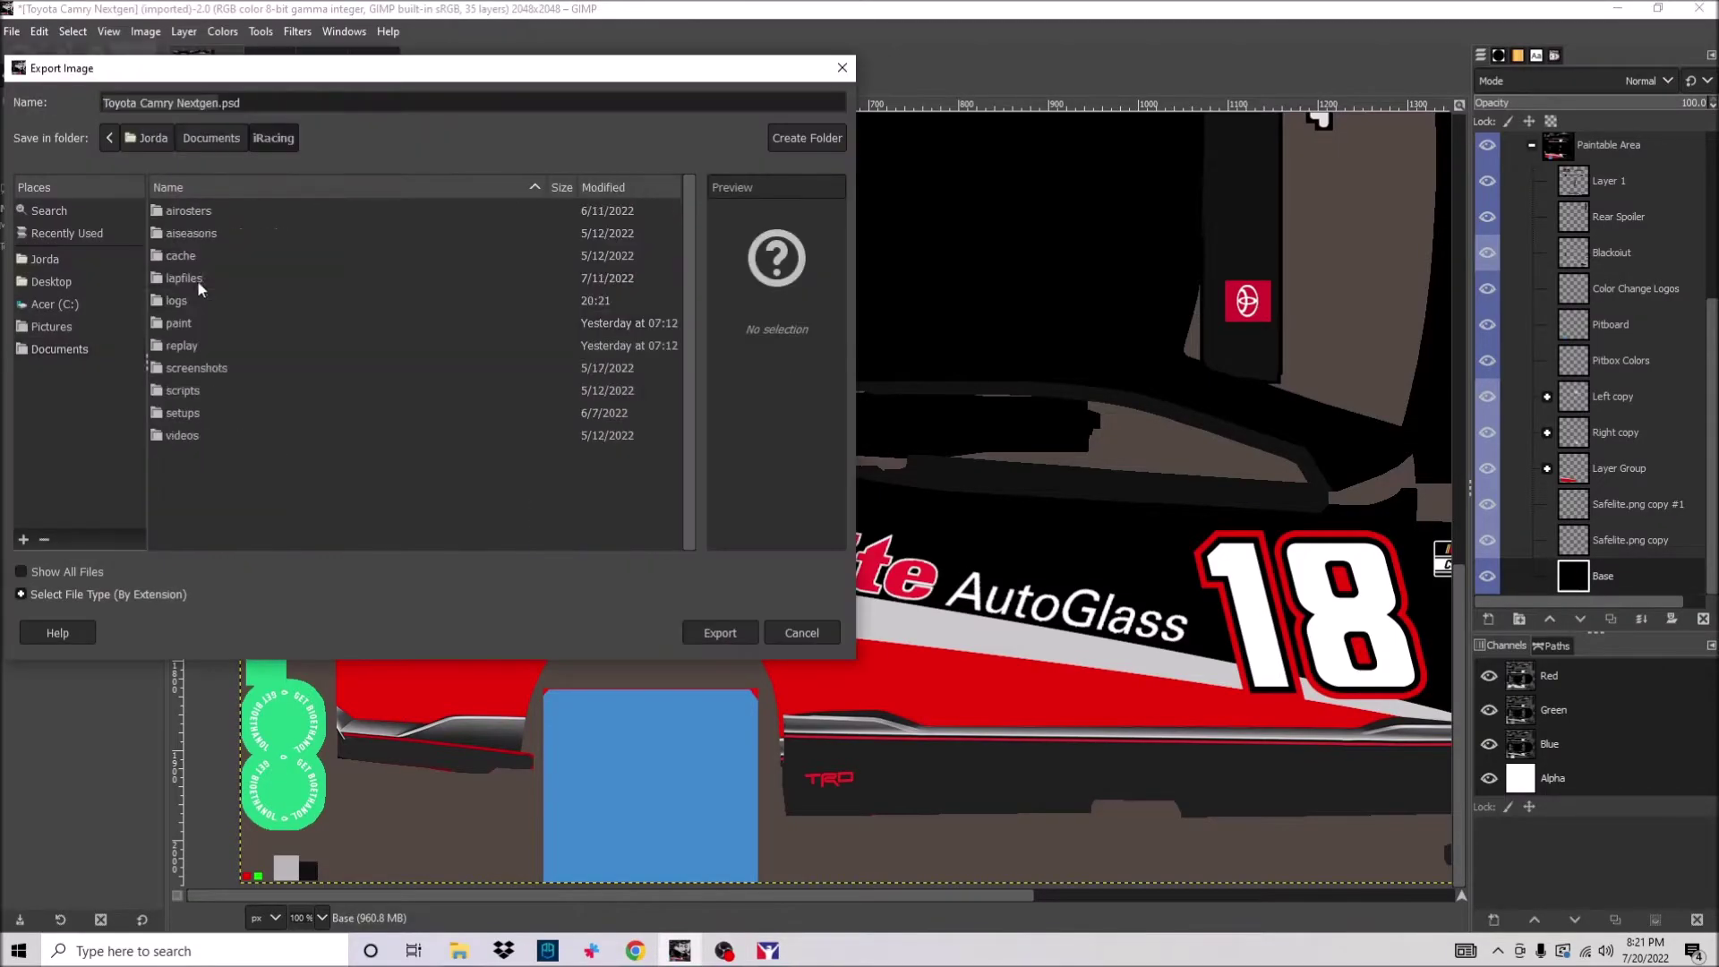
pyautogui.doubleClick(184, 344)
pyautogui.doubleClick(309, 369)
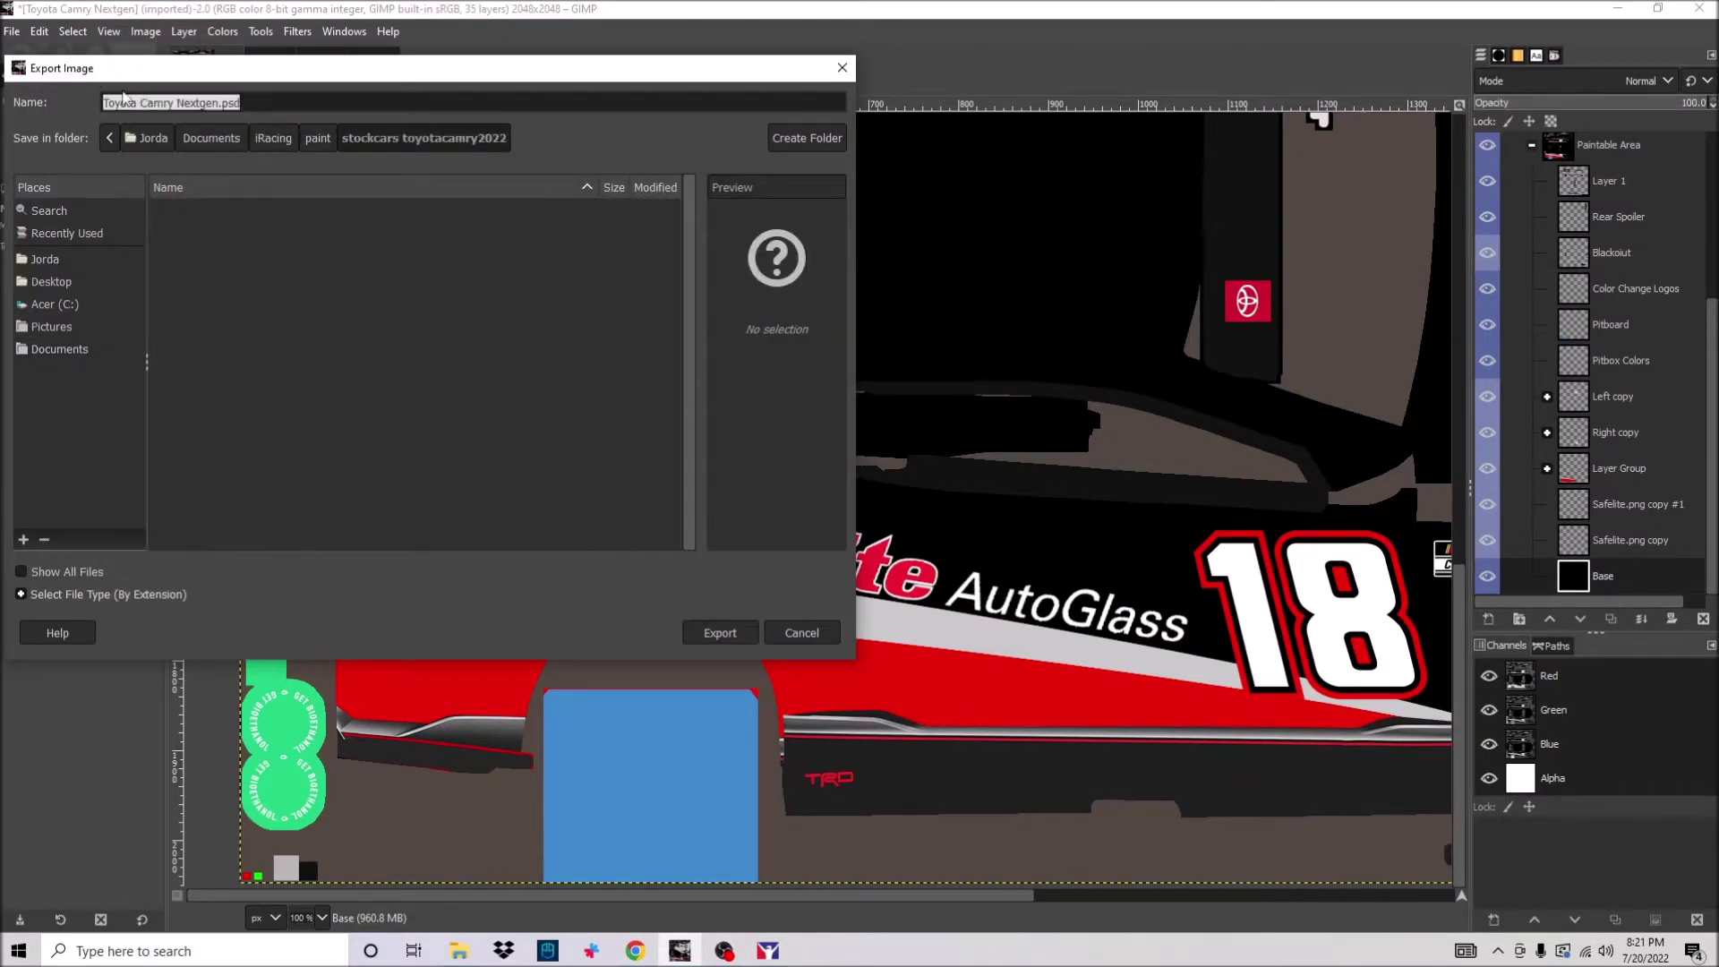
pyautogui.press('Return')
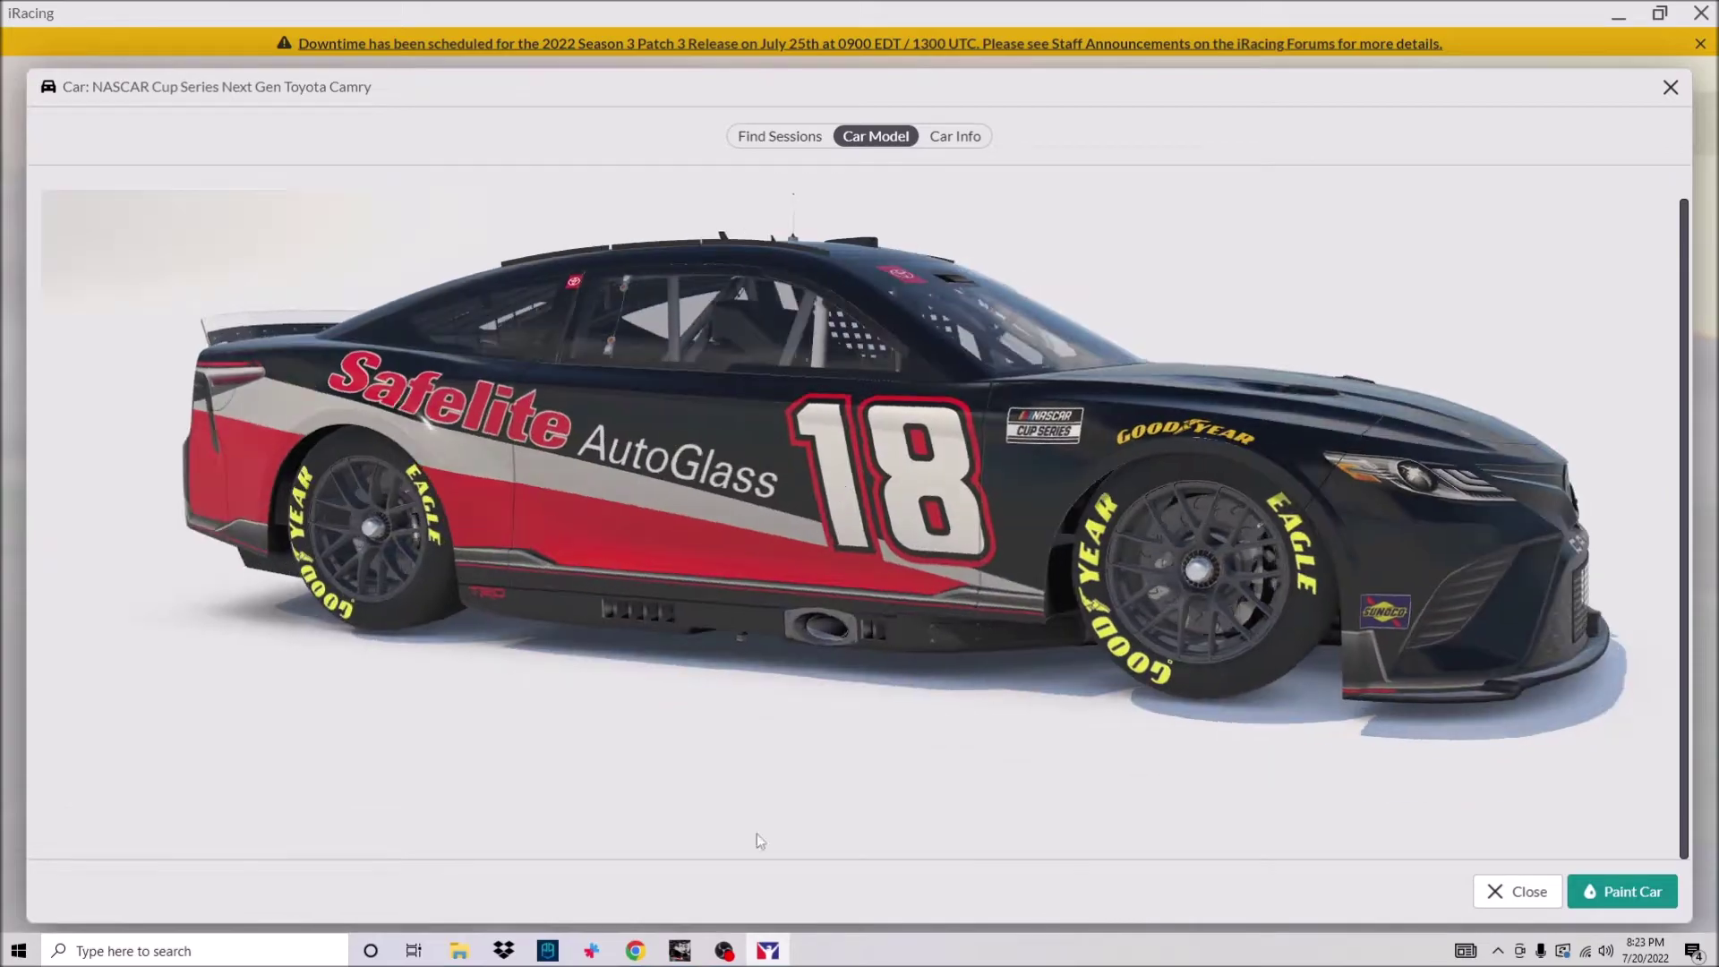
# Return to GIMP, copy the swoosh layer from the Safelite image into the Camry template and scale it down above the AutoGlass text.
pyautogui.click(680, 950)
pyautogui.click(373, 70)
pyautogui.moveTo(1612, 146); pyautogui.dragTo(194, 70)
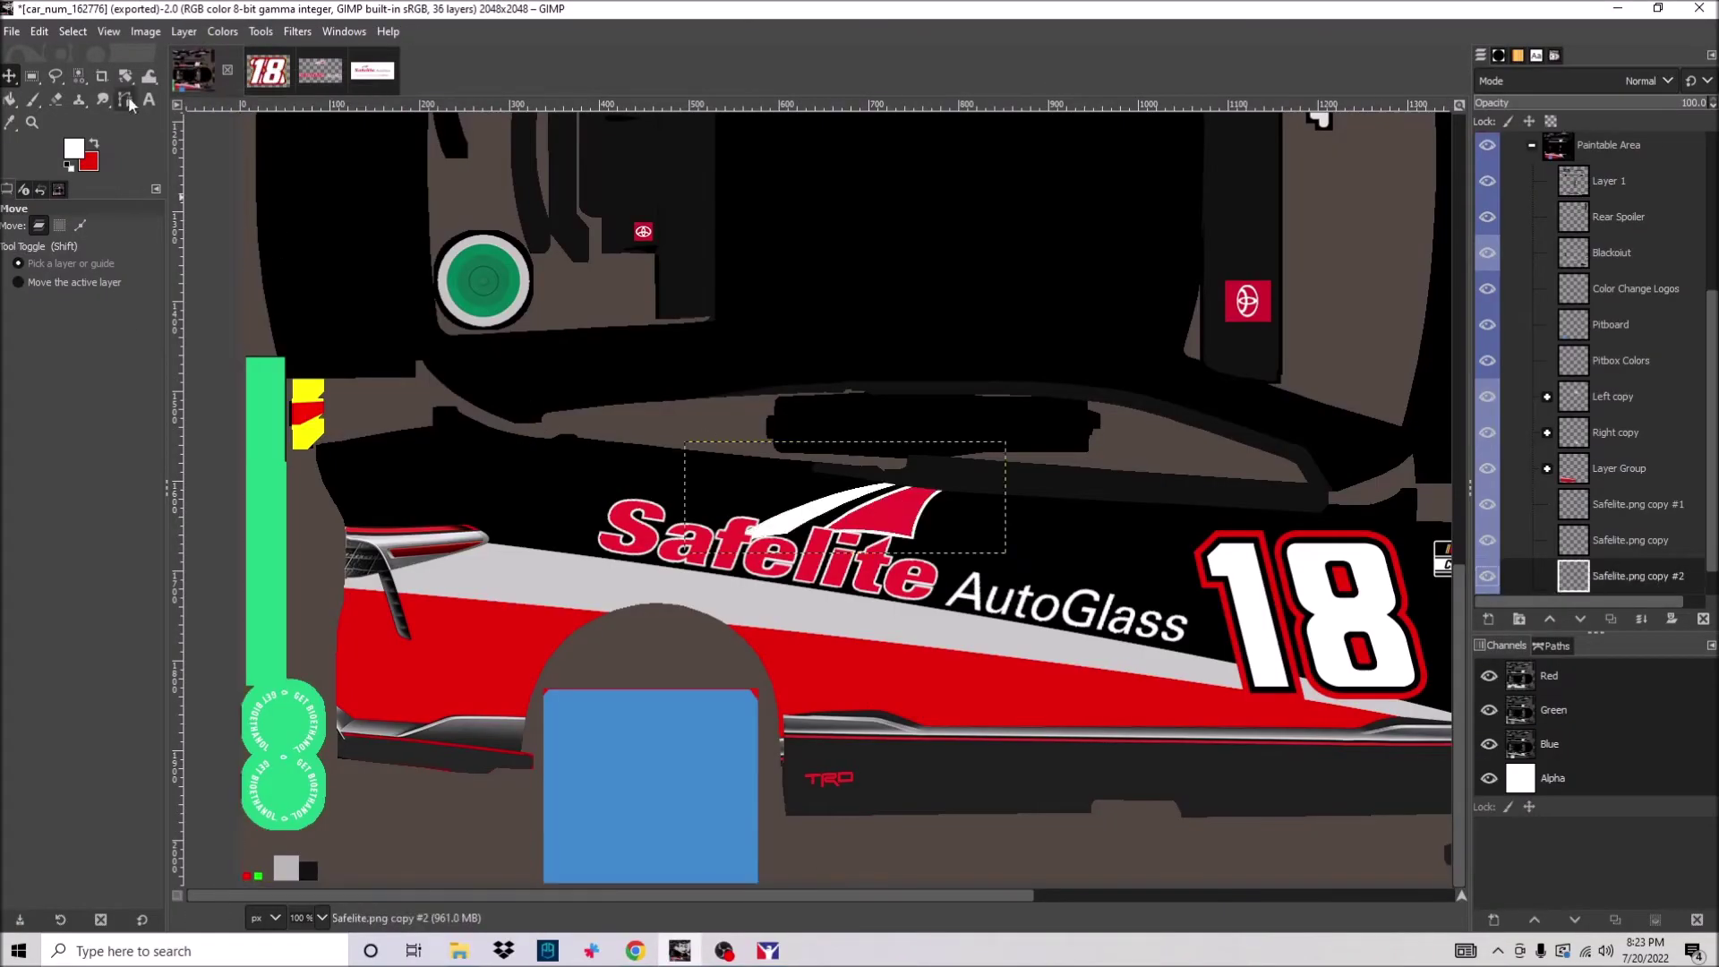
pyautogui.hotkey('shift', 's')
pyautogui.moveTo(685, 441); pyautogui.dragTo(815, 453)
pyautogui.moveTo(911, 510); pyautogui.dragTo(1086, 562)
pyautogui.press('Return')
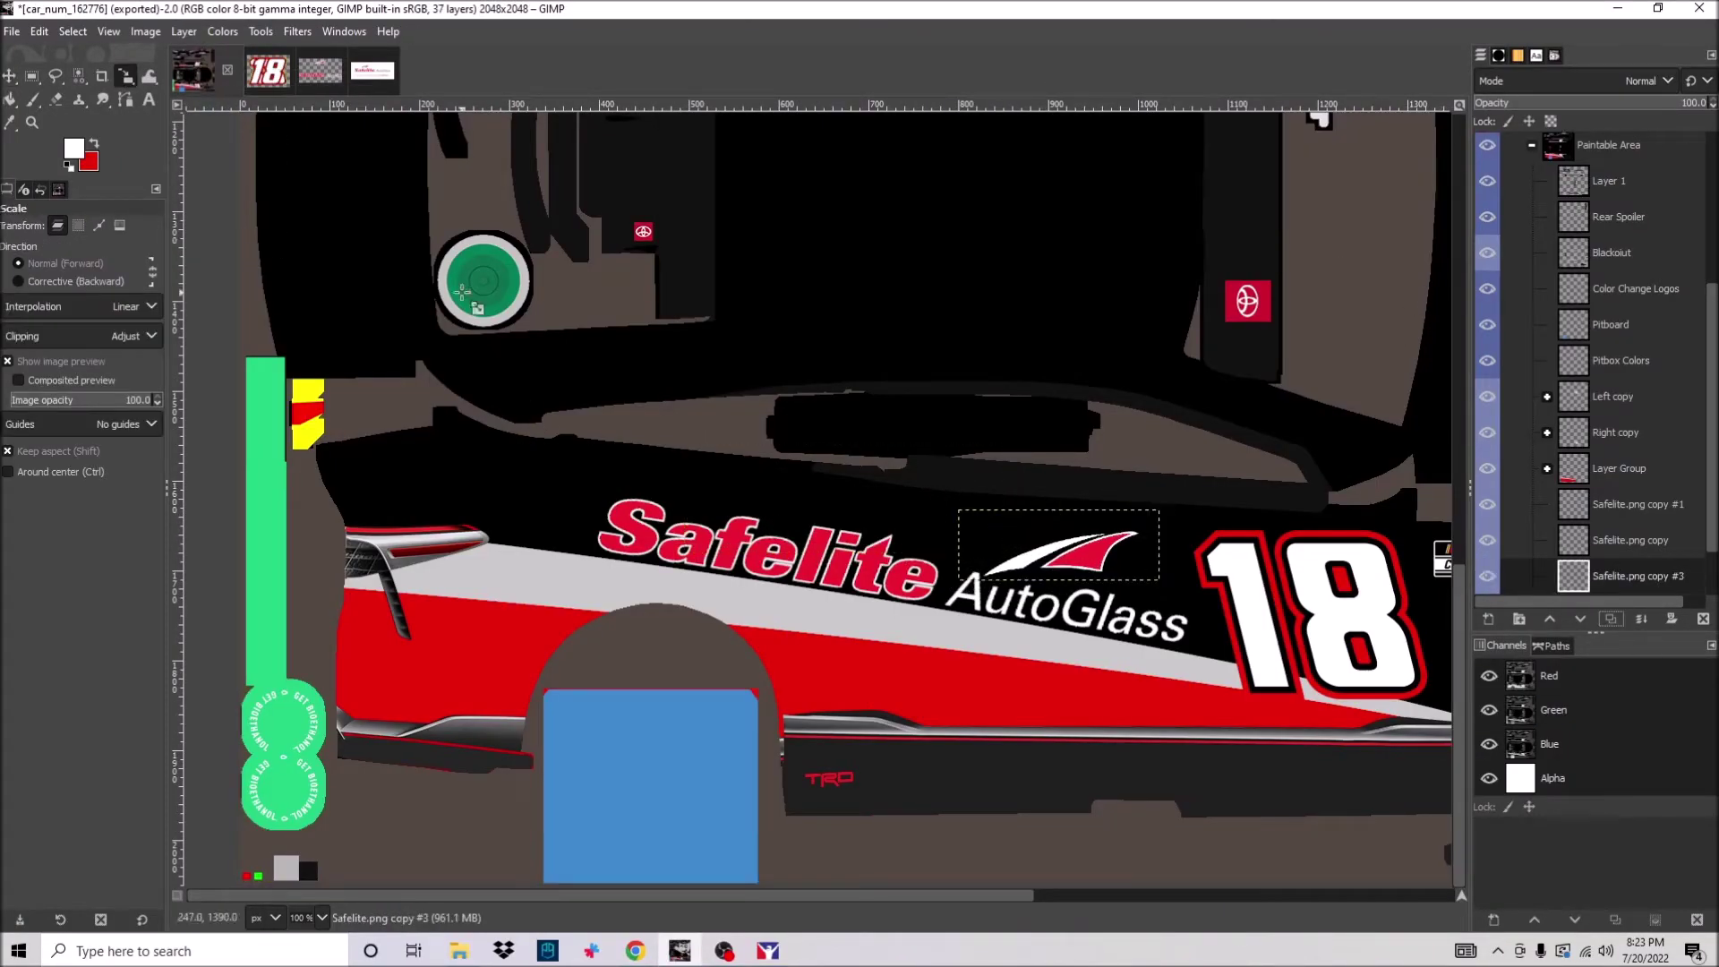
# Duplicate the swoosh and rotate the one above AutoGlass to follow the slope of the lettering.
pyautogui.hotkey('shift', 'r')
pyautogui.hotkey('shift', 'ctrl', 'd')
pyautogui.click(1113, 678)
pyautogui.scroll(3, 1113, 678)
pyautogui.moveTo(1113, 678); pyautogui.dragTo(1200, 703)
pyautogui.press('Return')
pyautogui.scroll(-1, 547, 443)
# Export the updated paint file and inspect both sides of the car model in iRacing.
pyautogui.click(12, 31)
pyautogui.click(94, 311)
pyautogui.click(680, 951)
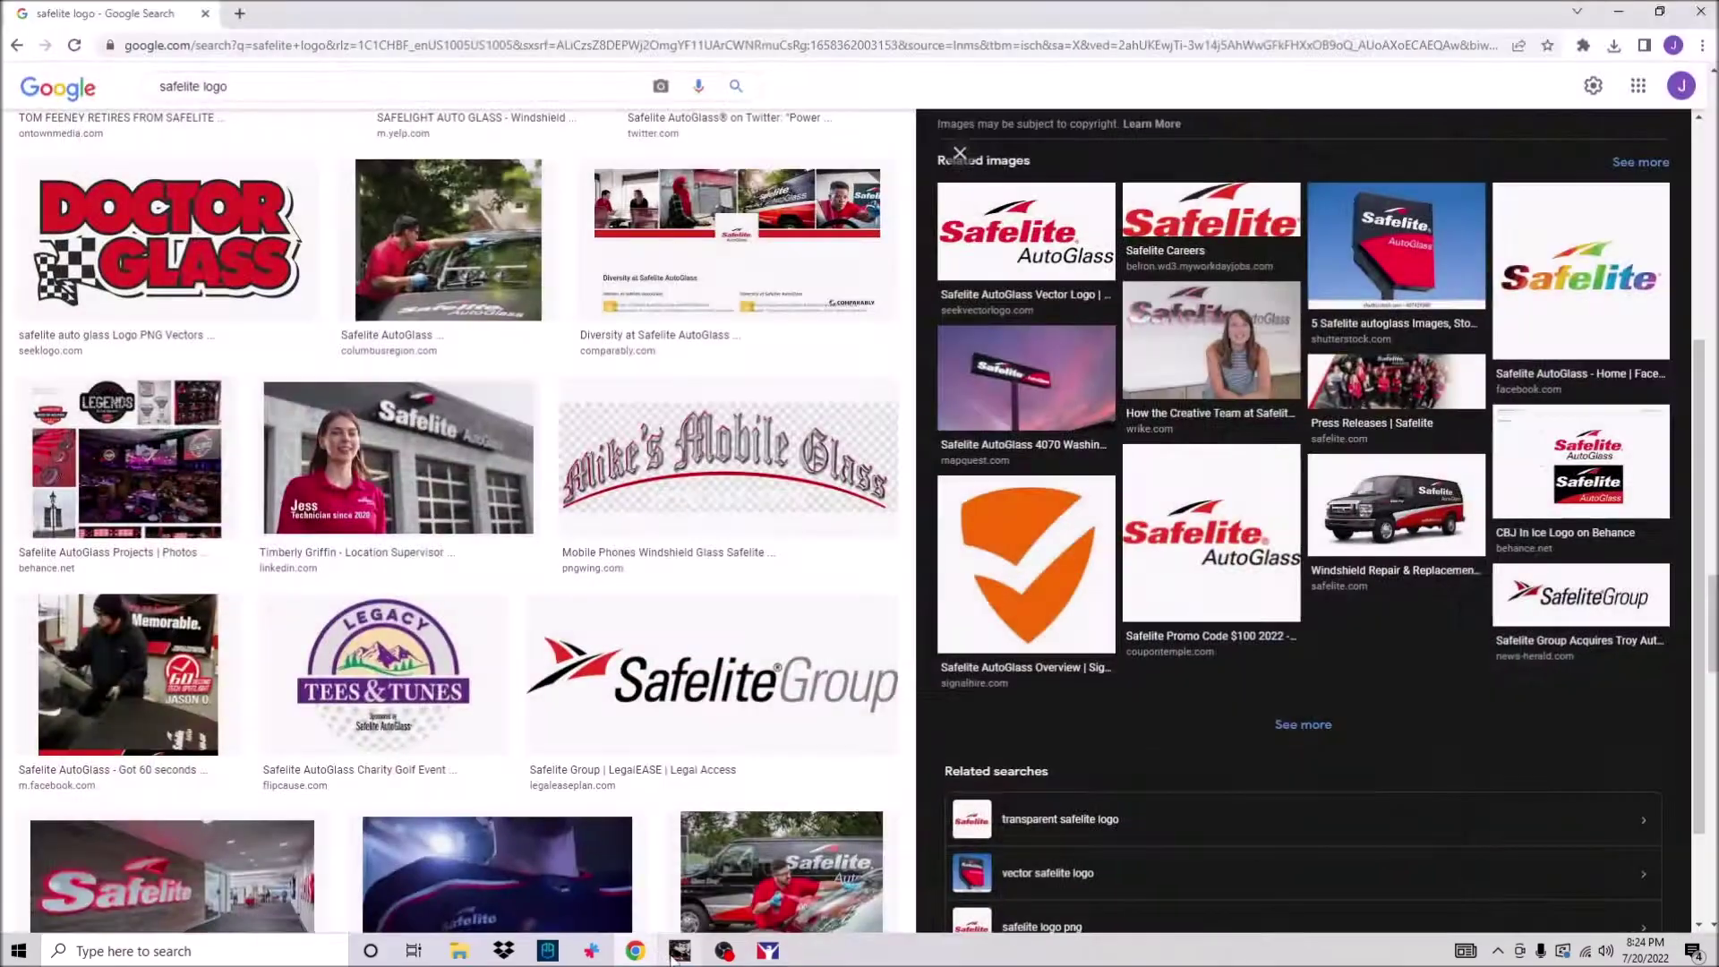
pyautogui.click(679, 951)
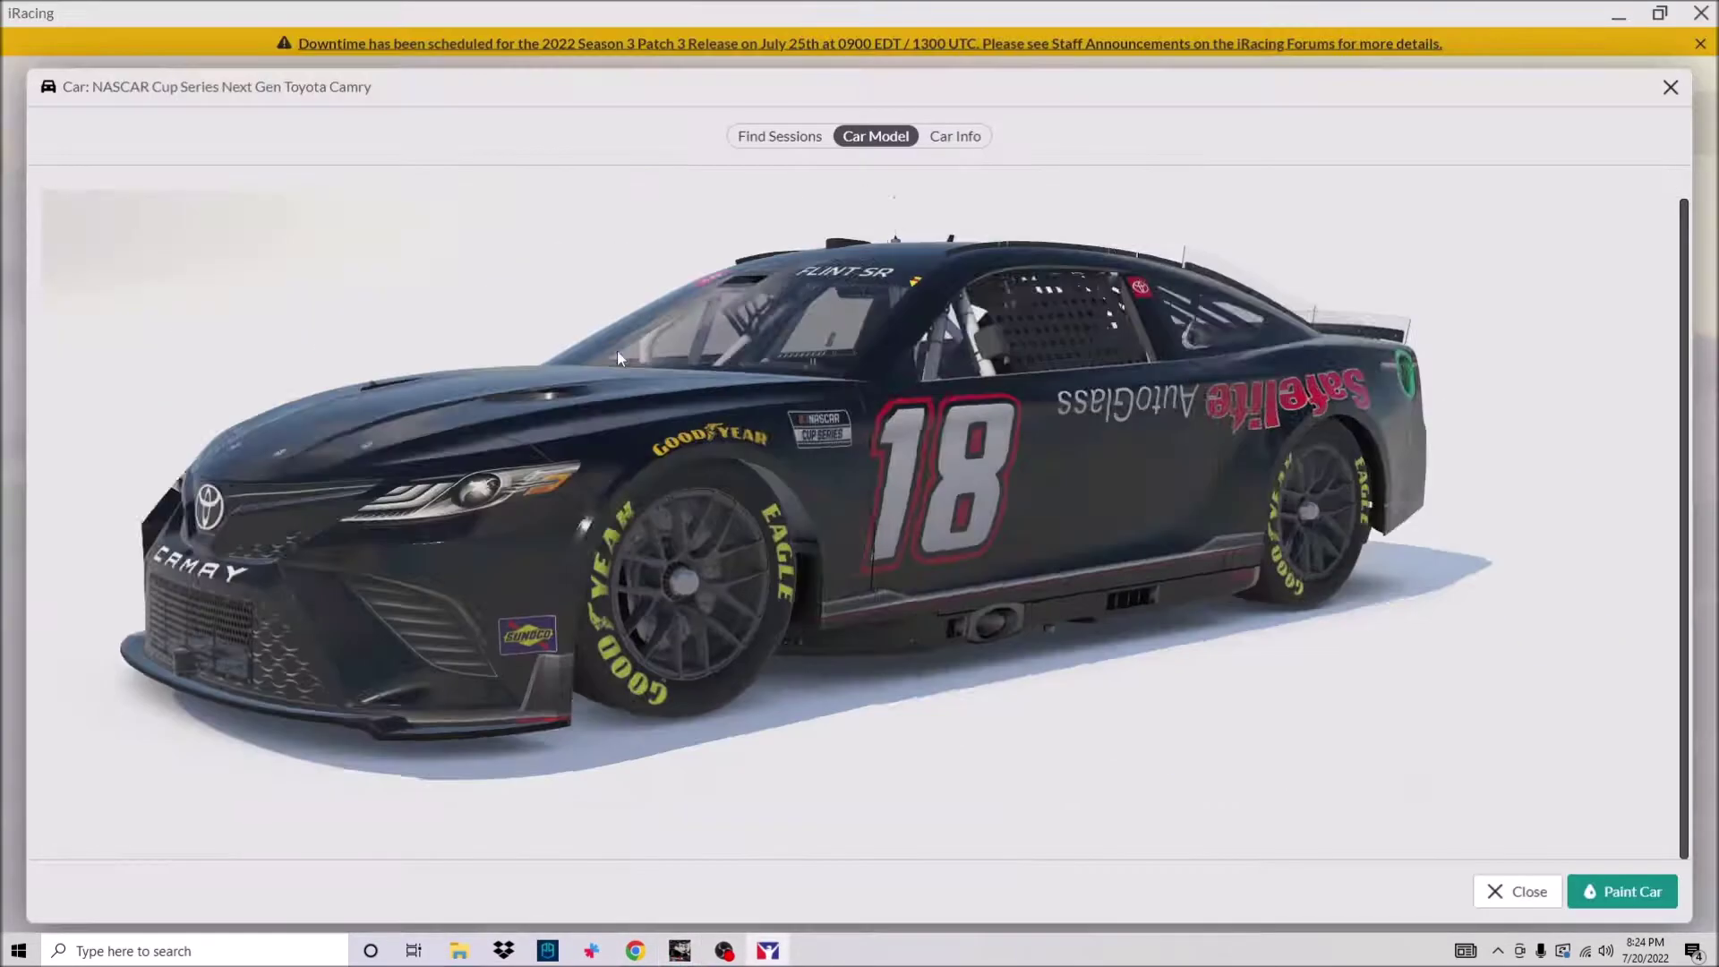
pyautogui.moveTo(616, 351); pyautogui.dragTo(806, 218)
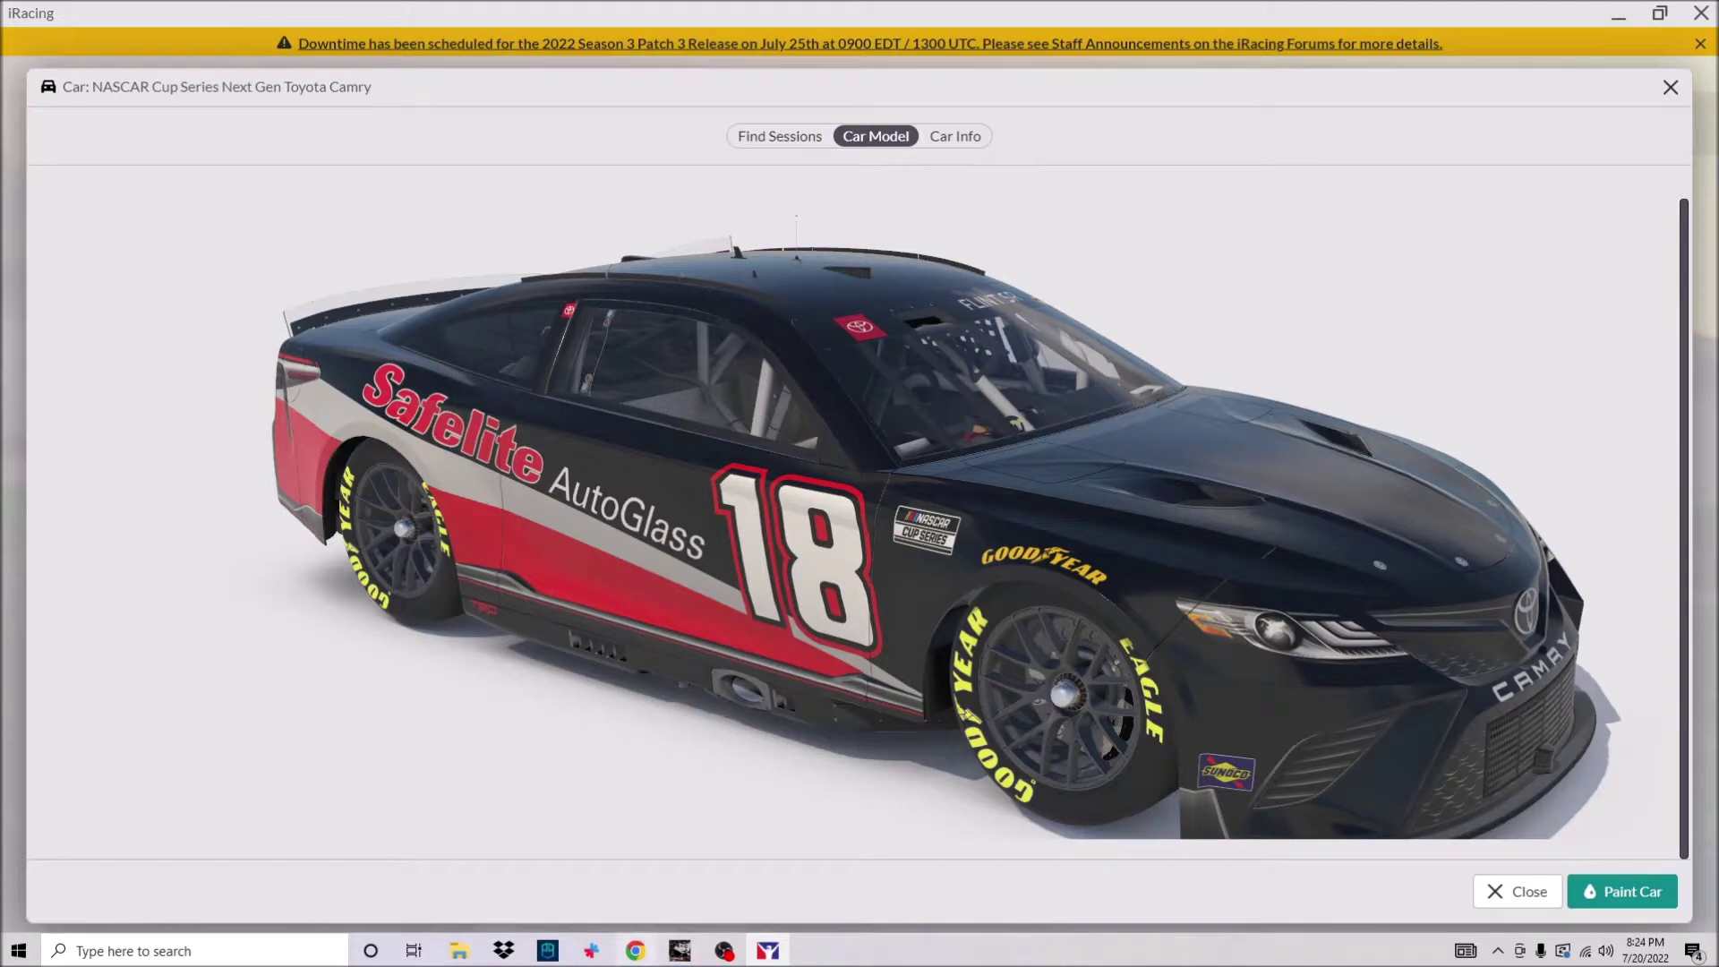
# Return to GIMP, duplicate the red and grey stripe layer group, flip the copy vertically and place it on the car's opposite side.
pyautogui.click(679, 950)
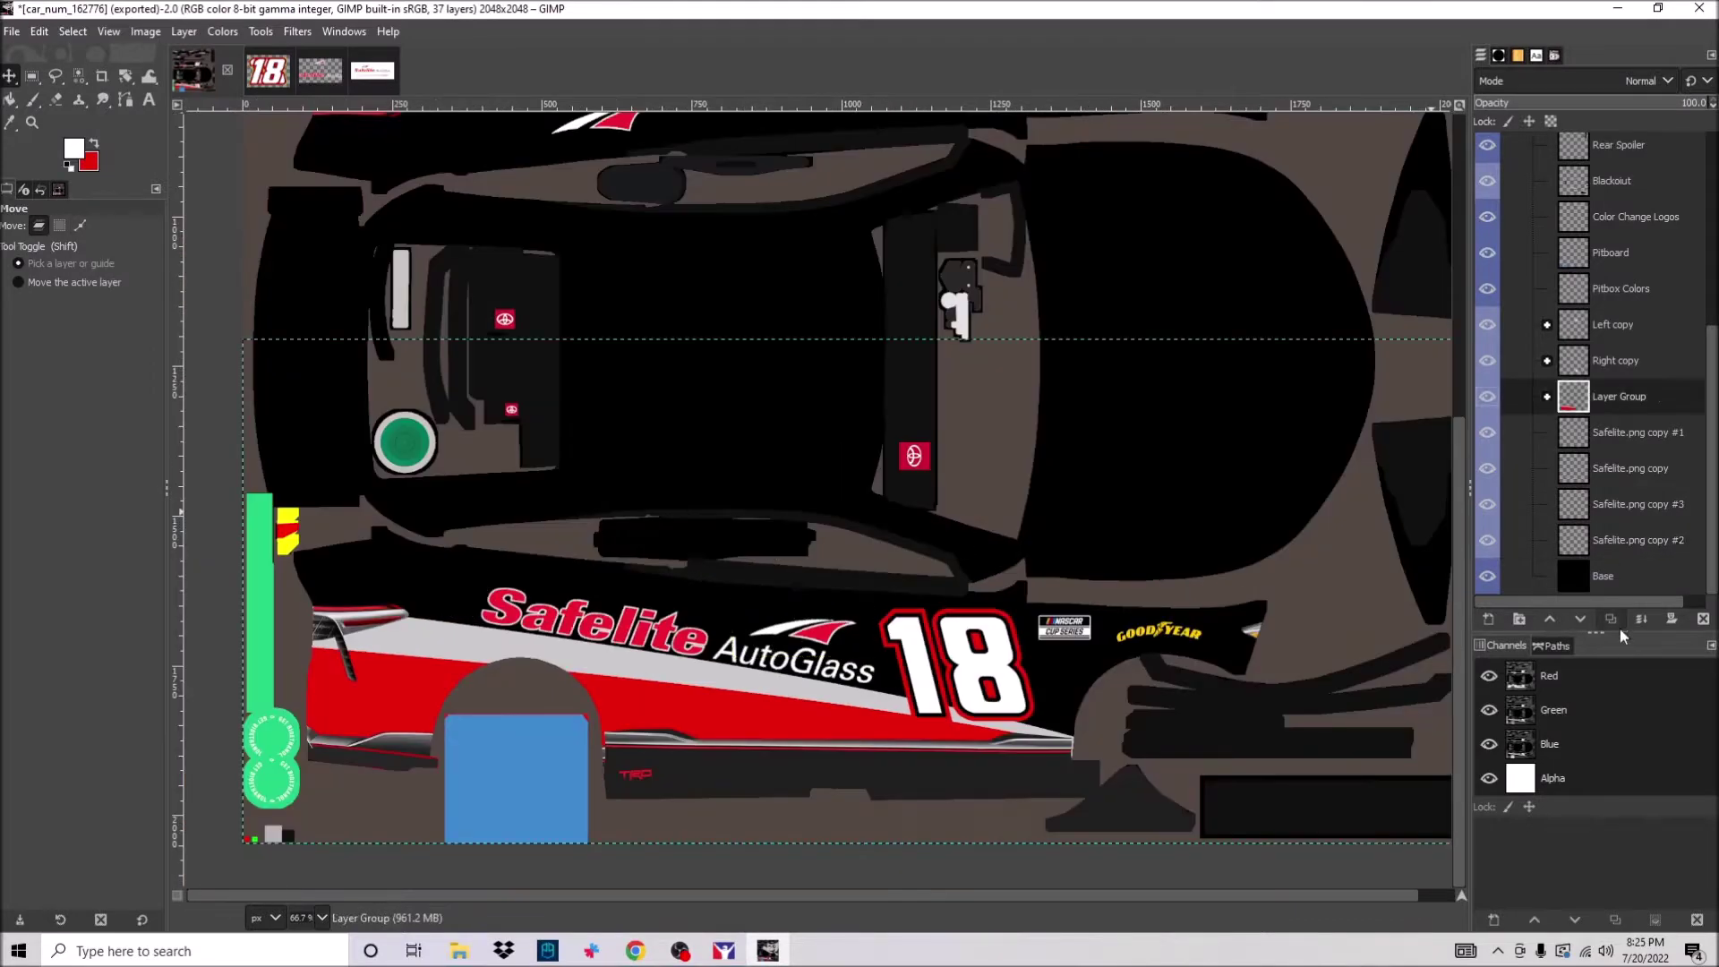
pyautogui.hotkey('shift', 'ctrl', 'd')
pyautogui.rightClick(868, 457)
pyautogui.click(1299, 859)
pyautogui.press('-')
pyautogui.hotkey('shift', 's')
pyautogui.click(752, 624)
pyautogui.moveTo(752, 624); pyautogui.dragTo(759, 341)
pyautogui.click(1399, 245)
# Rotate the opposite side's Safelite AutoGlass lettering upside down to follow the grey stripe and move it closer to the 18.
pyautogui.click(1585, 540)
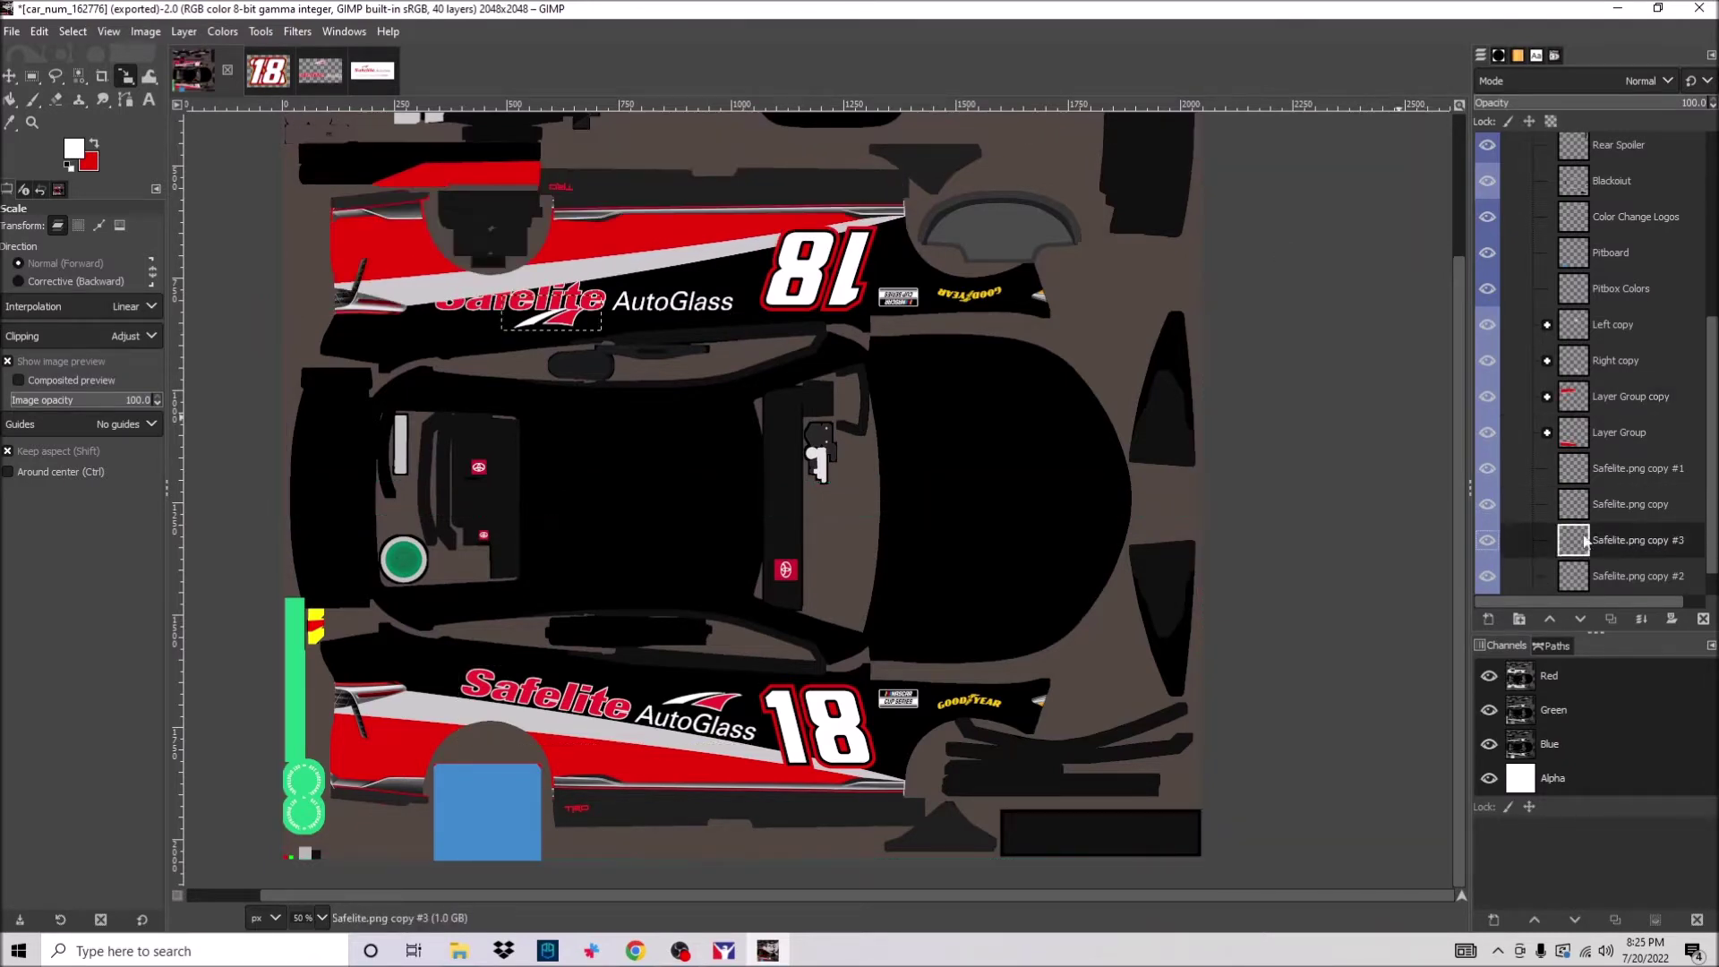
pyautogui.click(1616, 473)
pyautogui.scroll(2, 653, 315)
pyautogui.hotkey('shift', 'r')
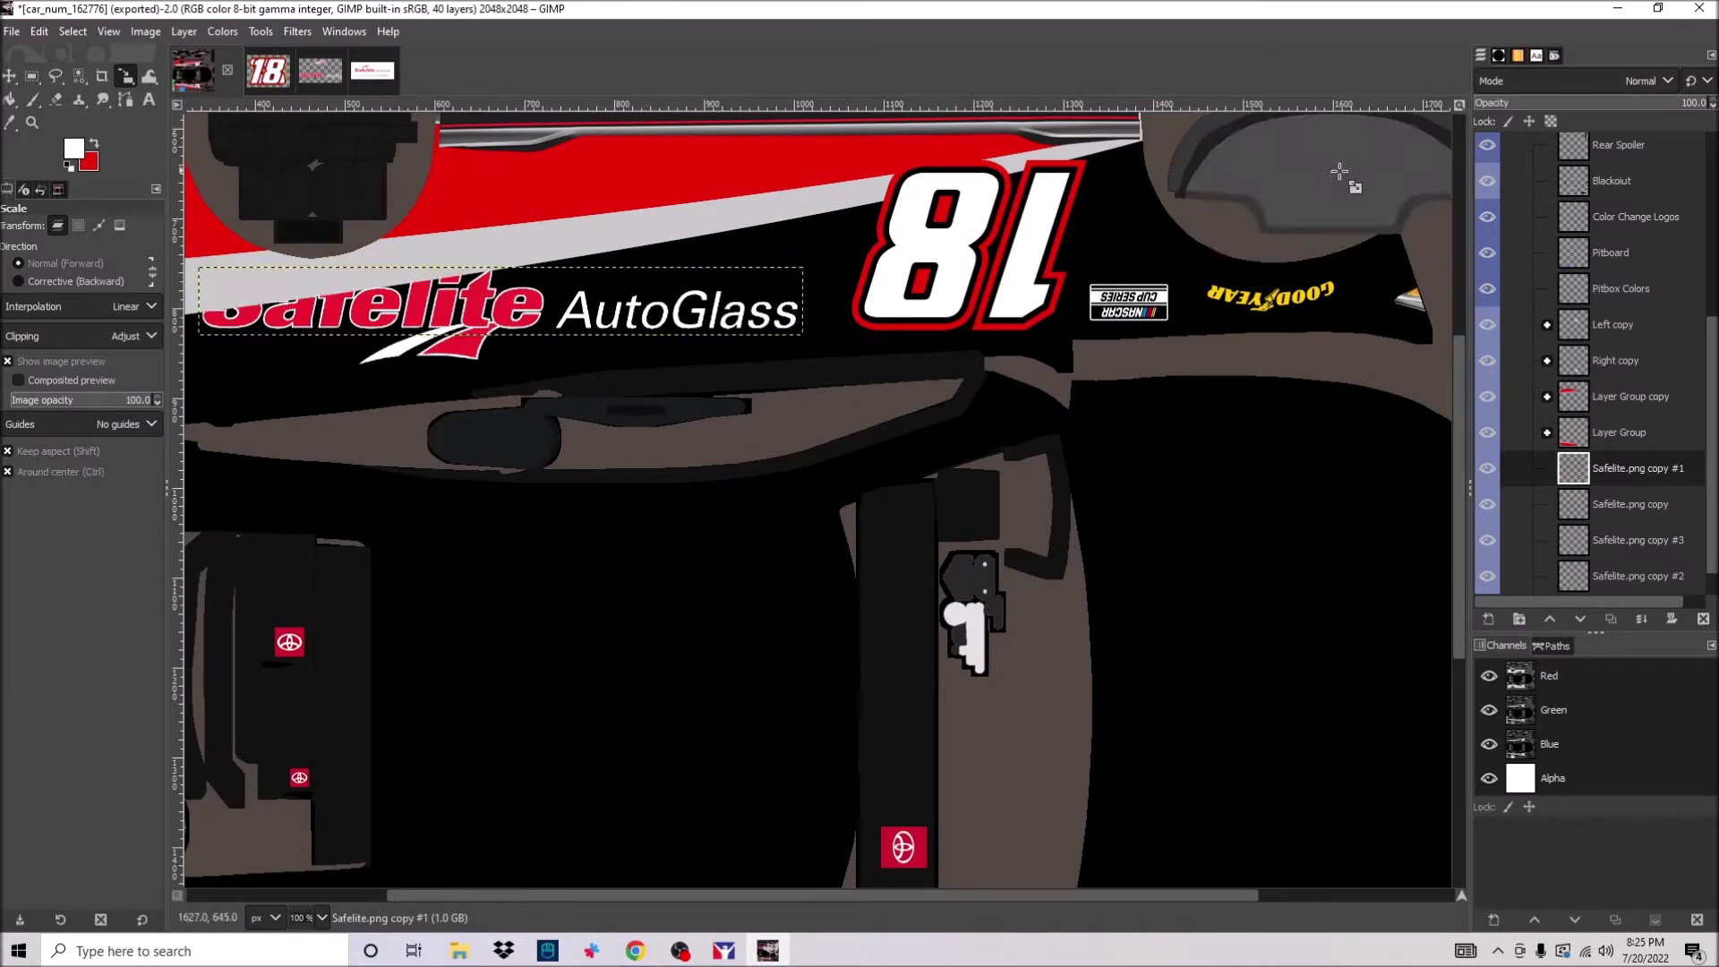
pyautogui.moveTo(1343, 173); pyautogui.dragTo(34, 261)
pyautogui.click(1399, 266)
pyautogui.press('m')
pyautogui.moveTo(594, 287); pyautogui.dragTo(632, 283)
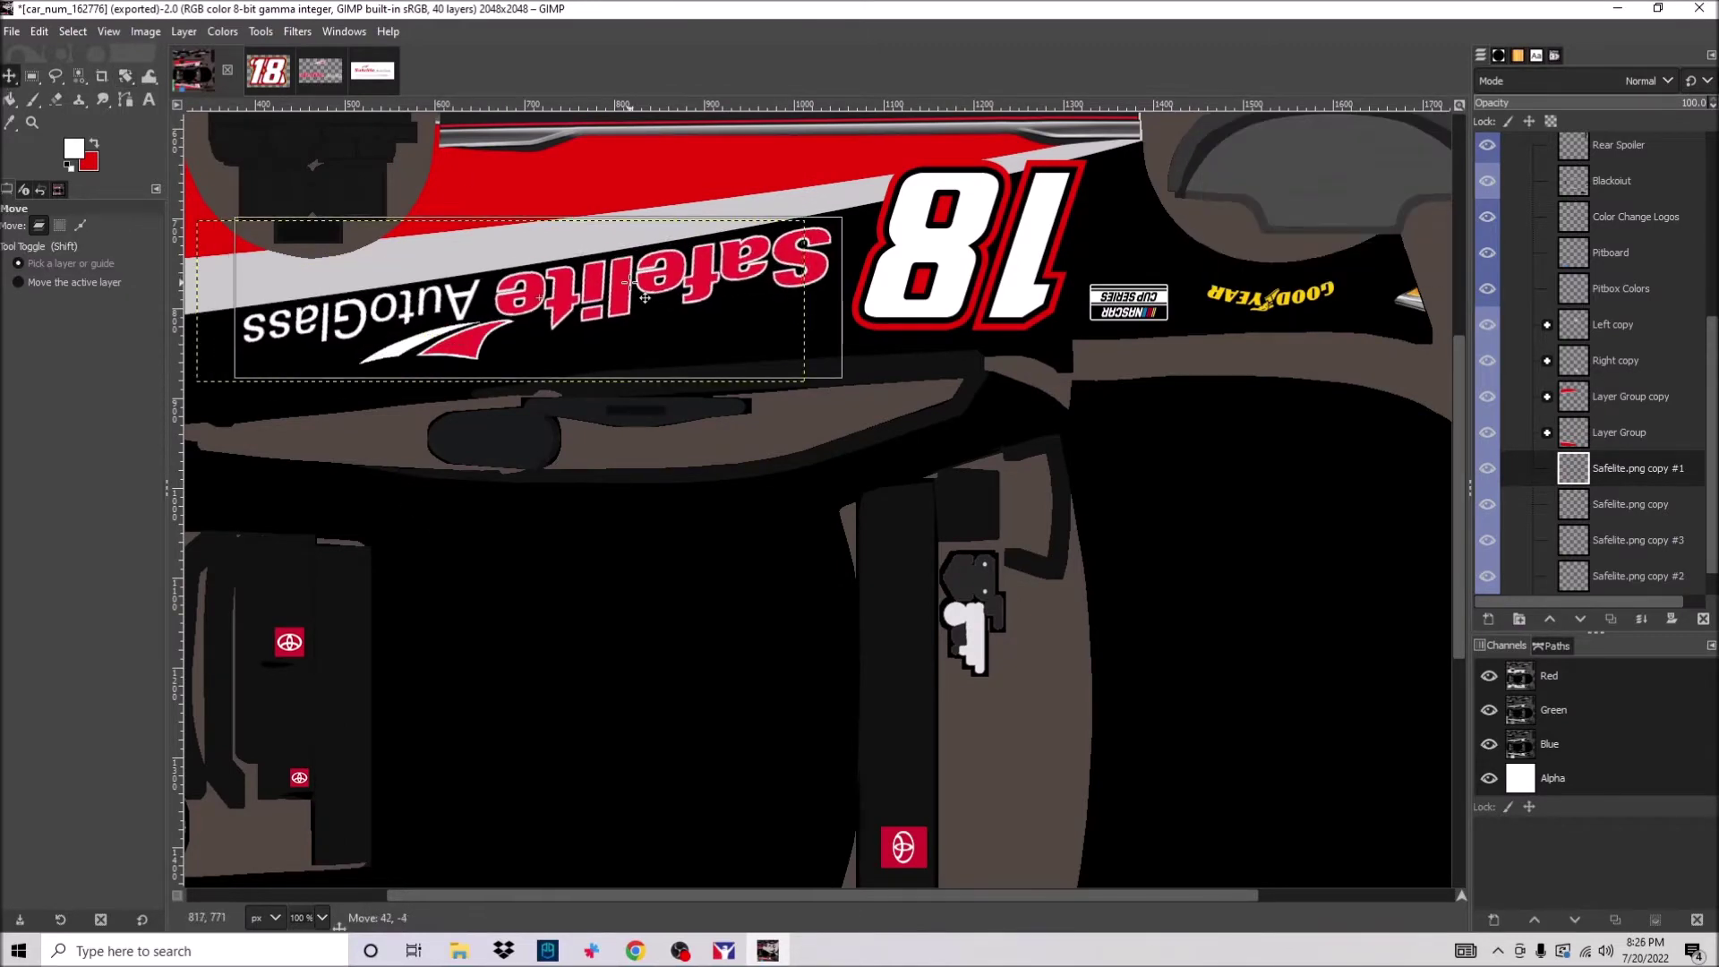
# Rotate the opposite side's swoosh upside down and move it next to the Safelite wordmark.
pyautogui.click(1593, 540)
pyautogui.hotkey('shift', 'r')
pyautogui.moveTo(268, 430); pyautogui.dragTo(782, 387)
pyautogui.press('Return')
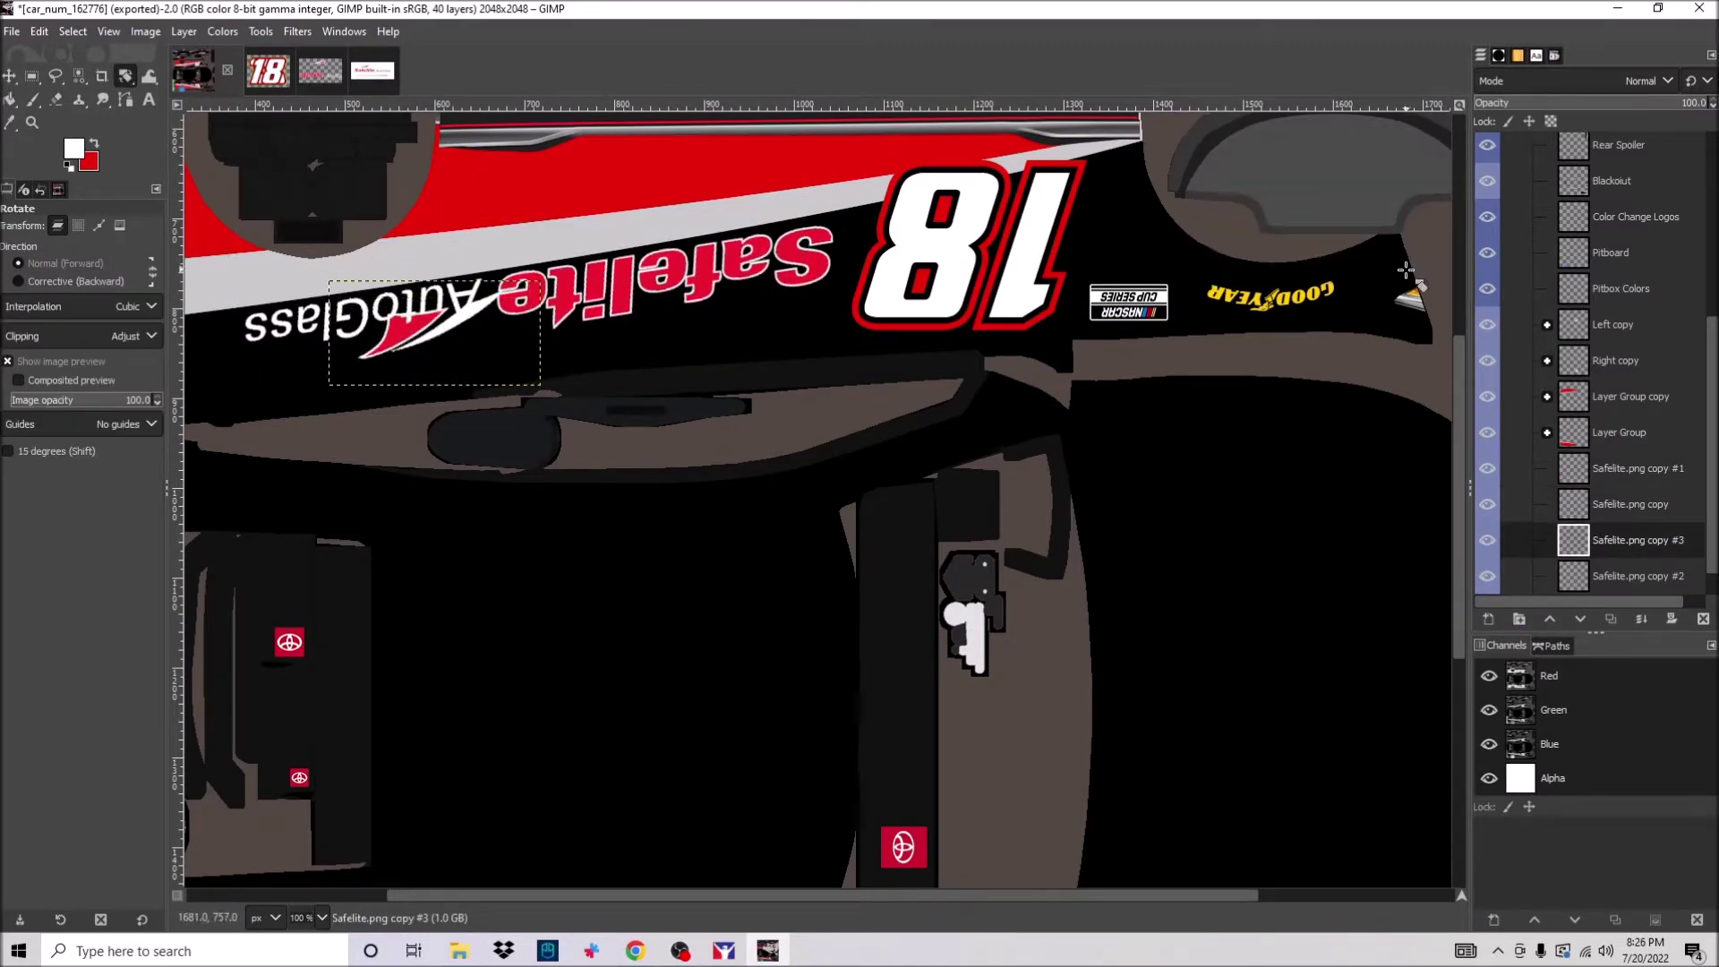
pyautogui.press('m')
pyautogui.moveTo(677, 329); pyautogui.dragTo(679, 330)
pyautogui.scroll(5, 681, 414)
# Export the paint file with the mirrored stripes and review the car model from several angles in iRacing.
pyautogui.click(11, 32)
pyautogui.click(90, 307)
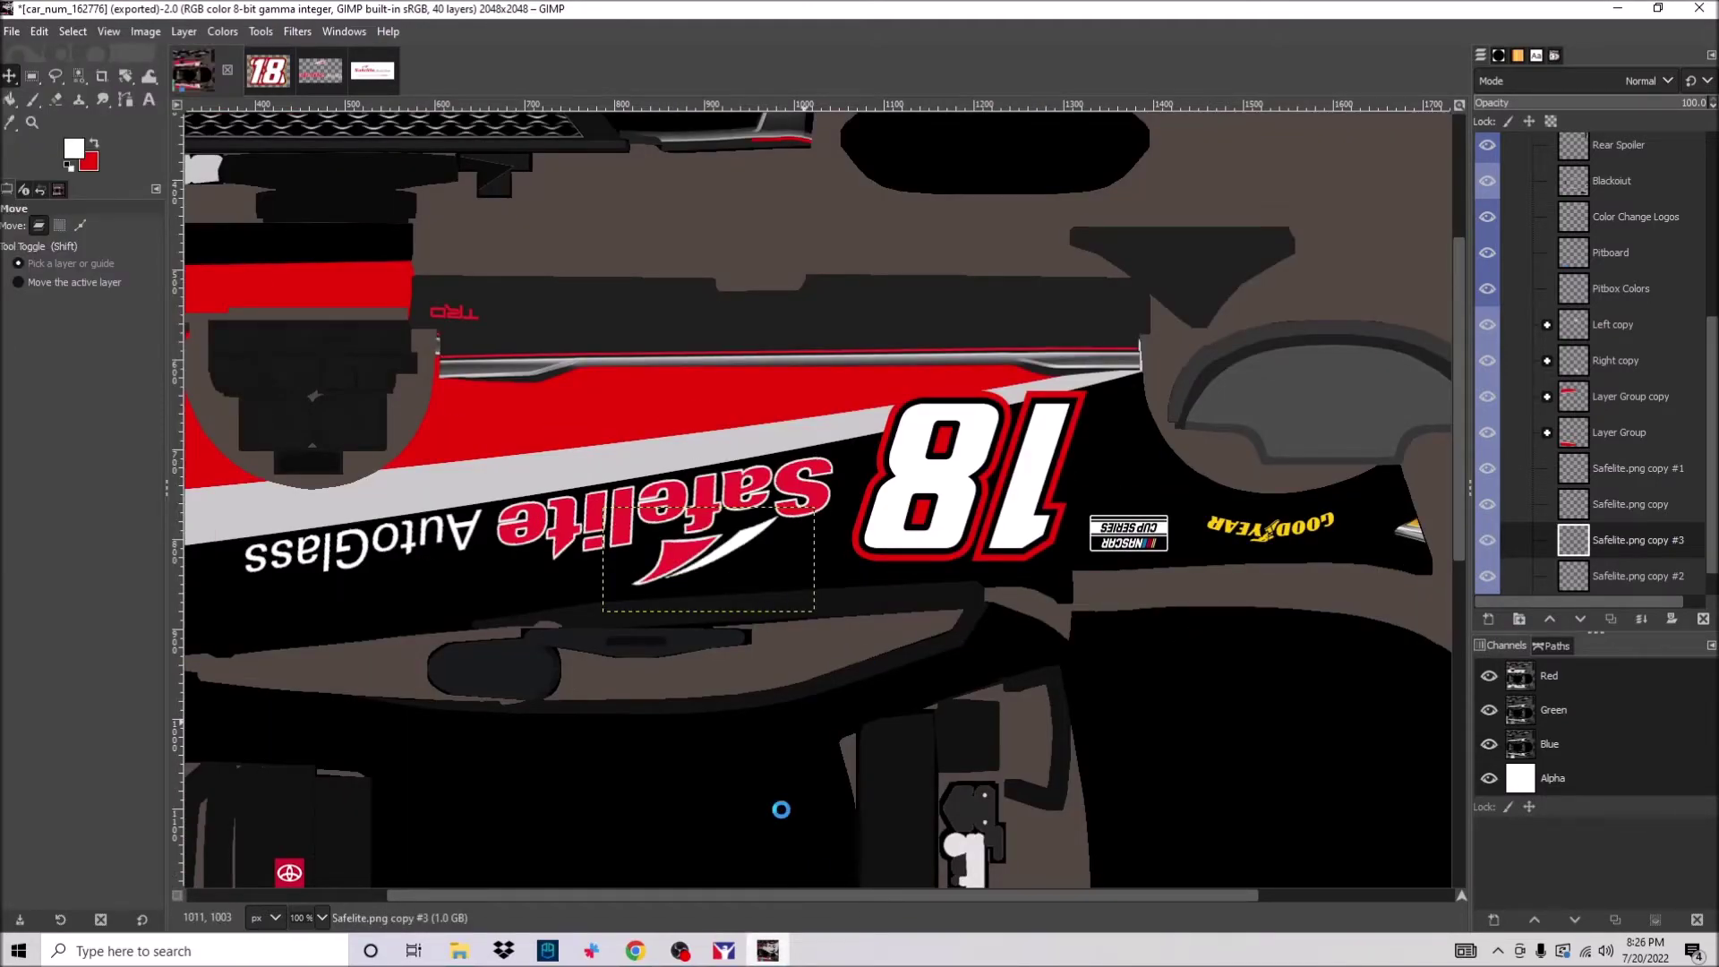
pyautogui.click(724, 950)
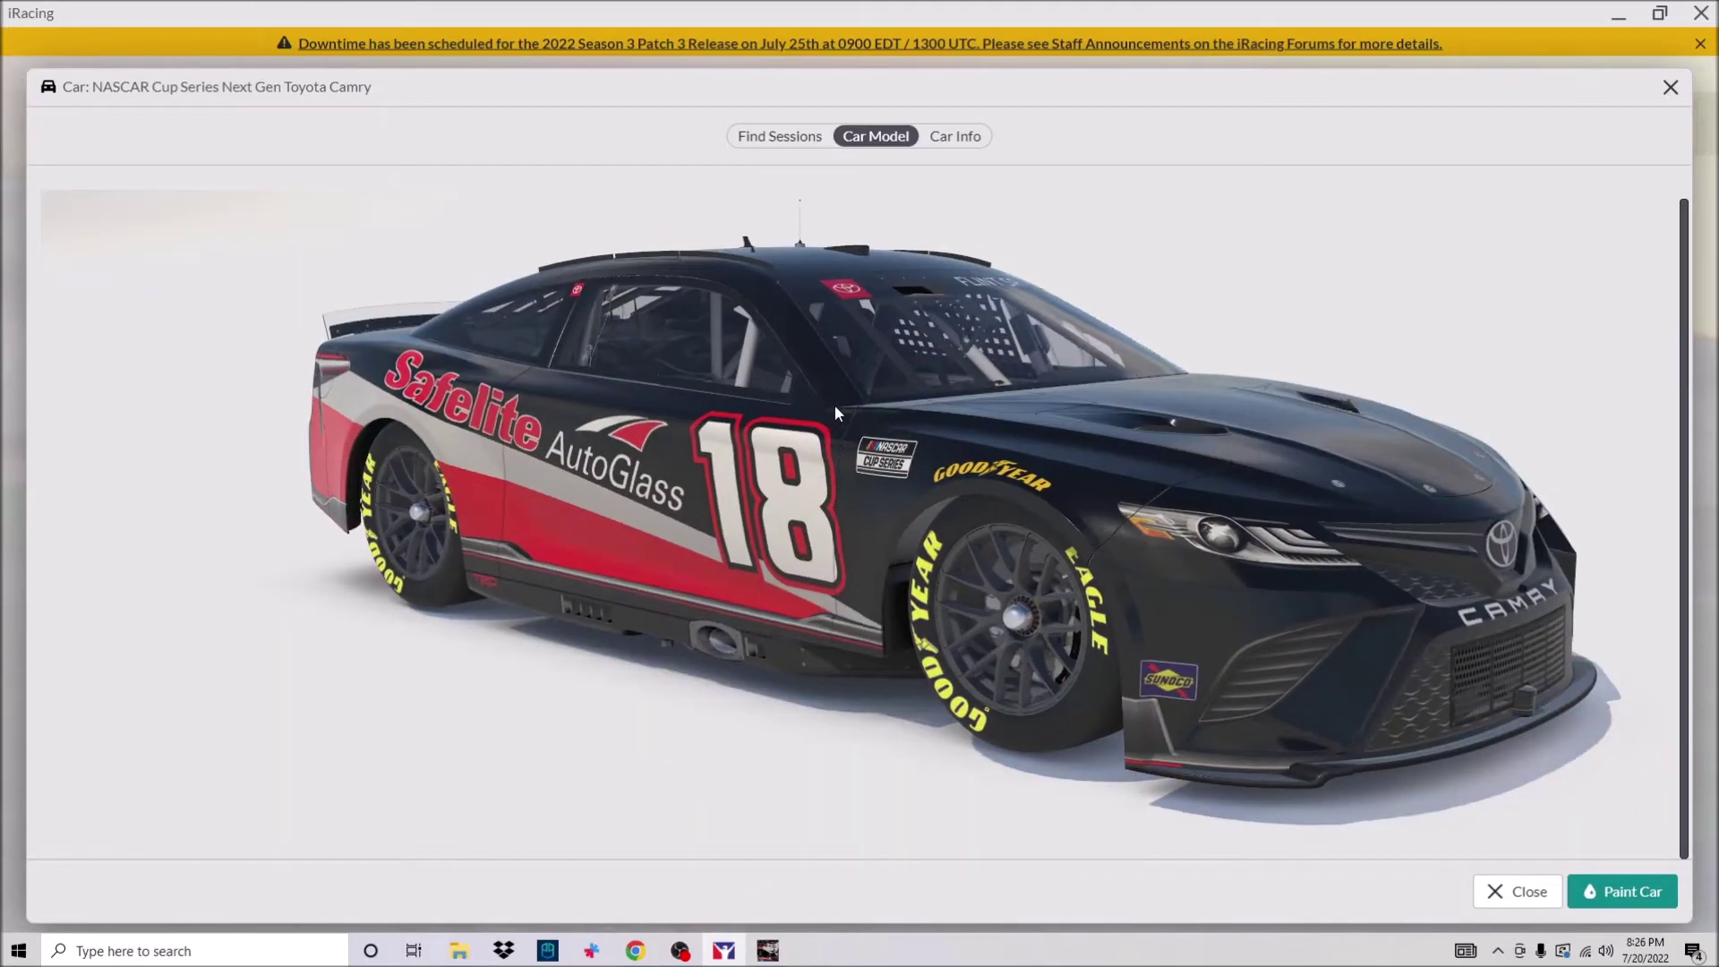
pyautogui.hotkey('alt', 'Tab')
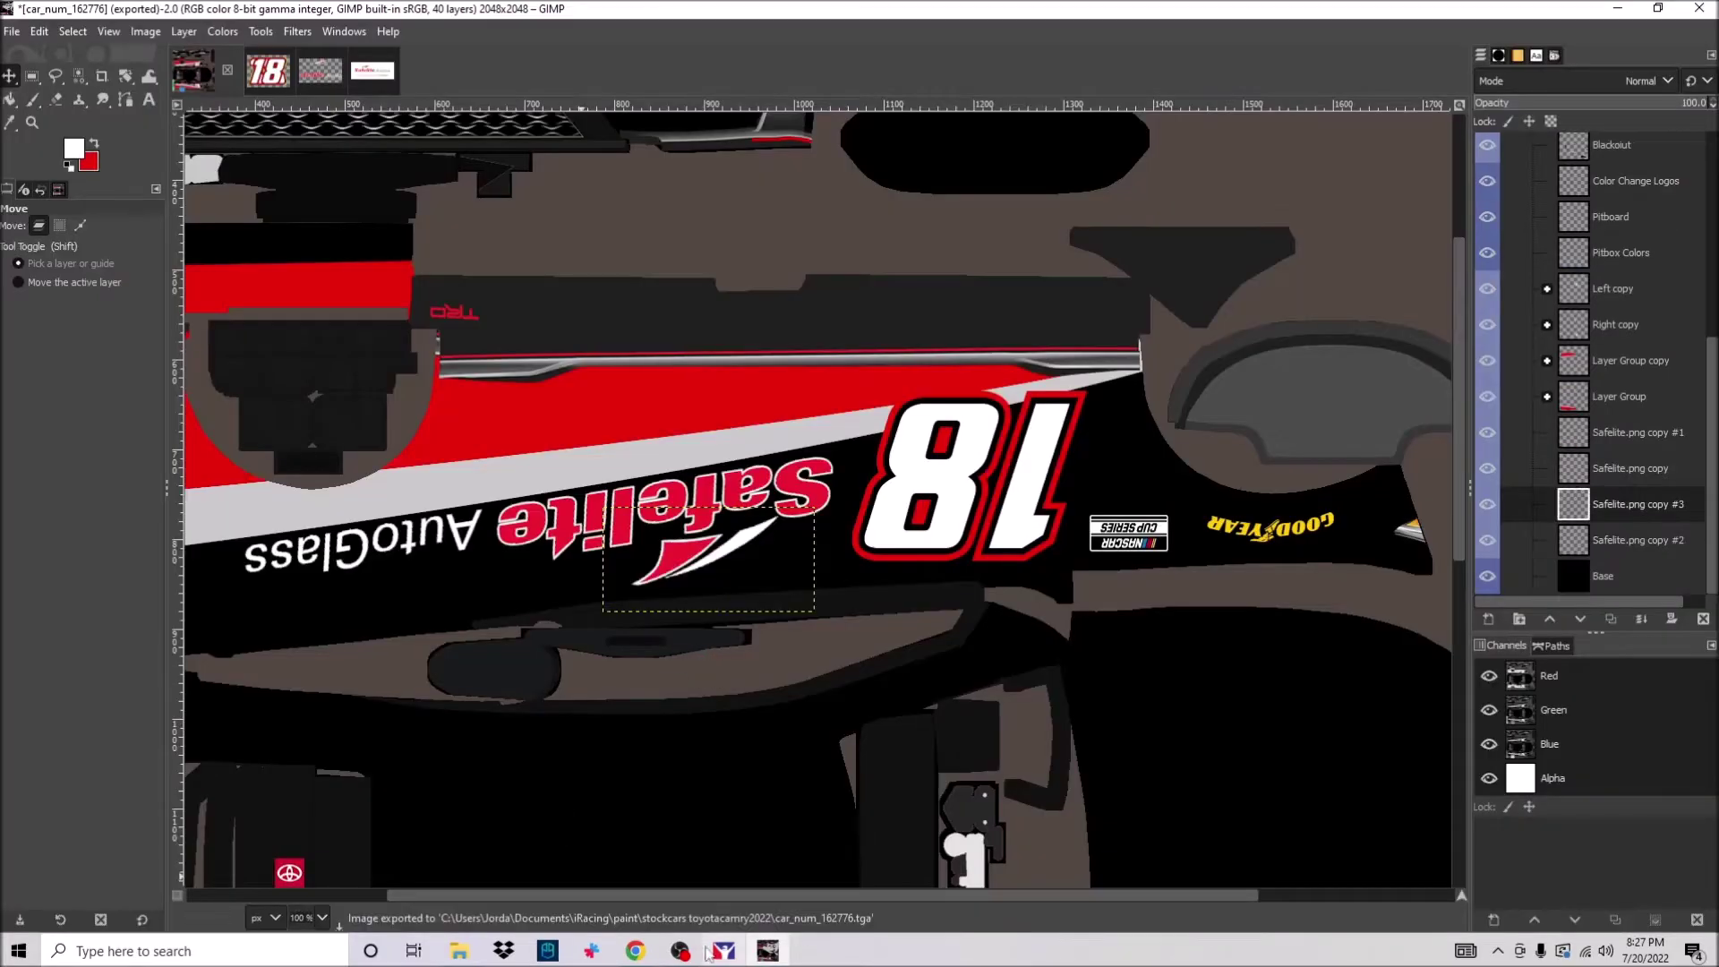
pyautogui.hotkey('alt', 'Tab')
pyautogui.moveTo(845, 458); pyautogui.dragTo(1114, 486)
pyautogui.hotkey('alt', 'Tab')
# Erase the red overspill on the Side #1 layer from the separate black panel above the rear wheel arch.
pyautogui.hotkey('shift', 'ctrl', 'j')
pyautogui.click(366, 473)
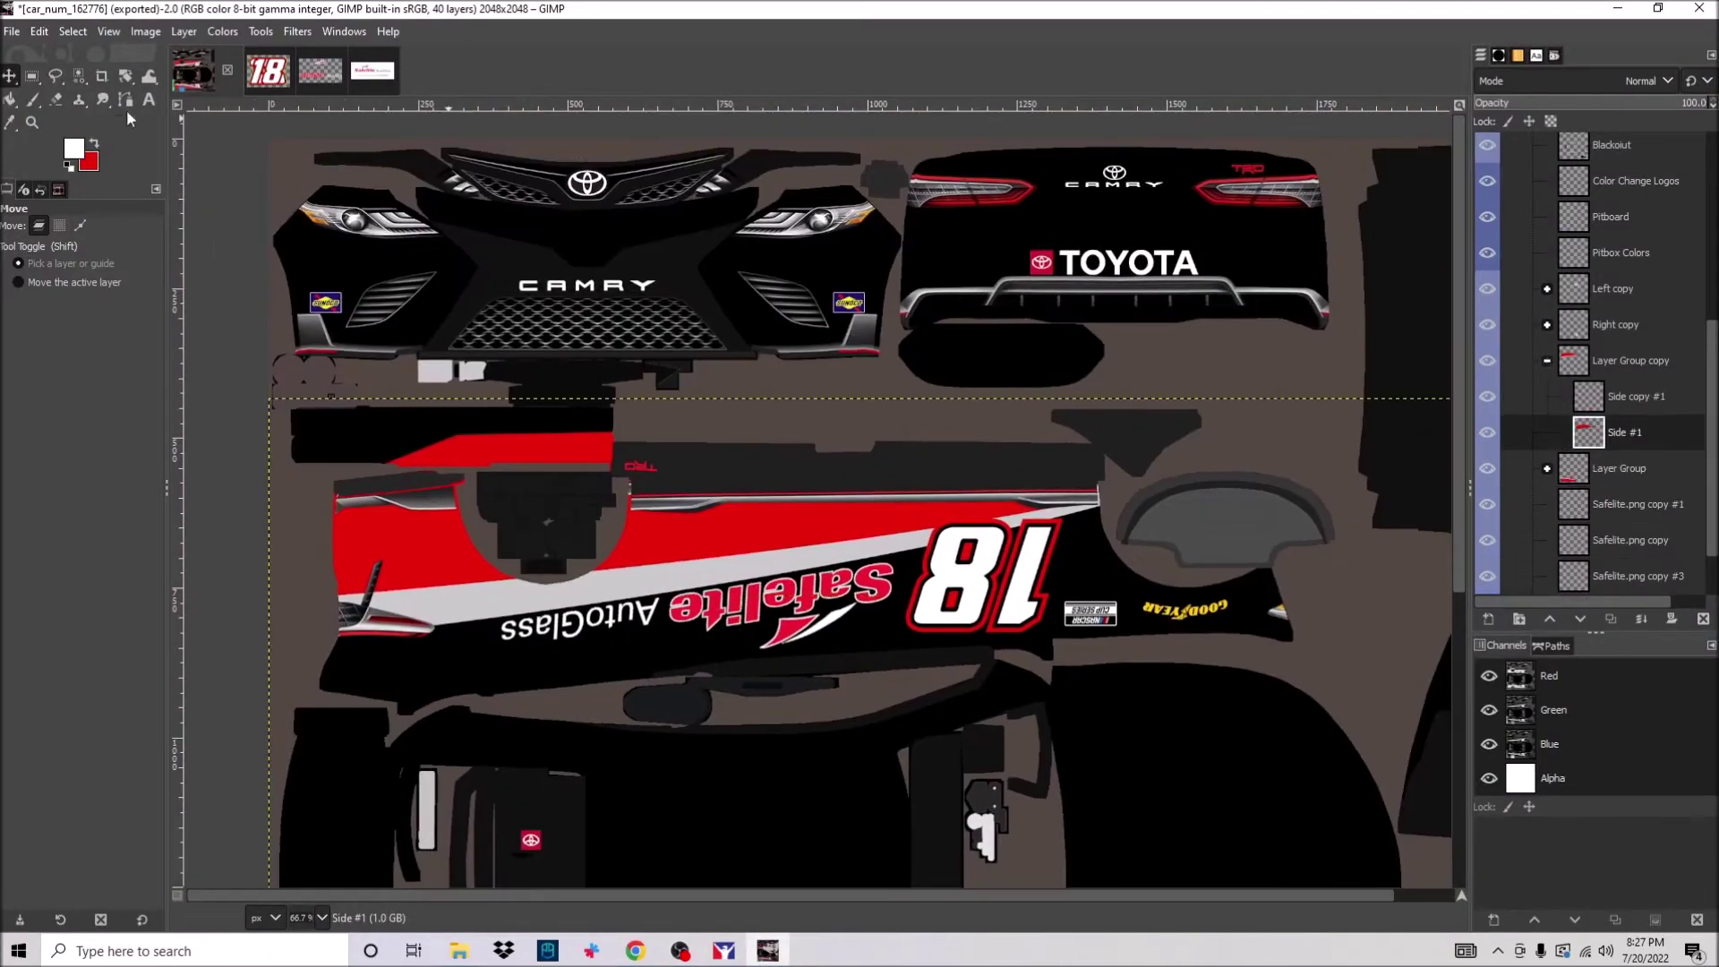
pyautogui.hotkey('shift', 'e')
pyautogui.press('2')
pyautogui.moveTo(365, 473); pyautogui.dragTo(994, 483)
pyautogui.hotkey('shift', 'ctrl', 'j')
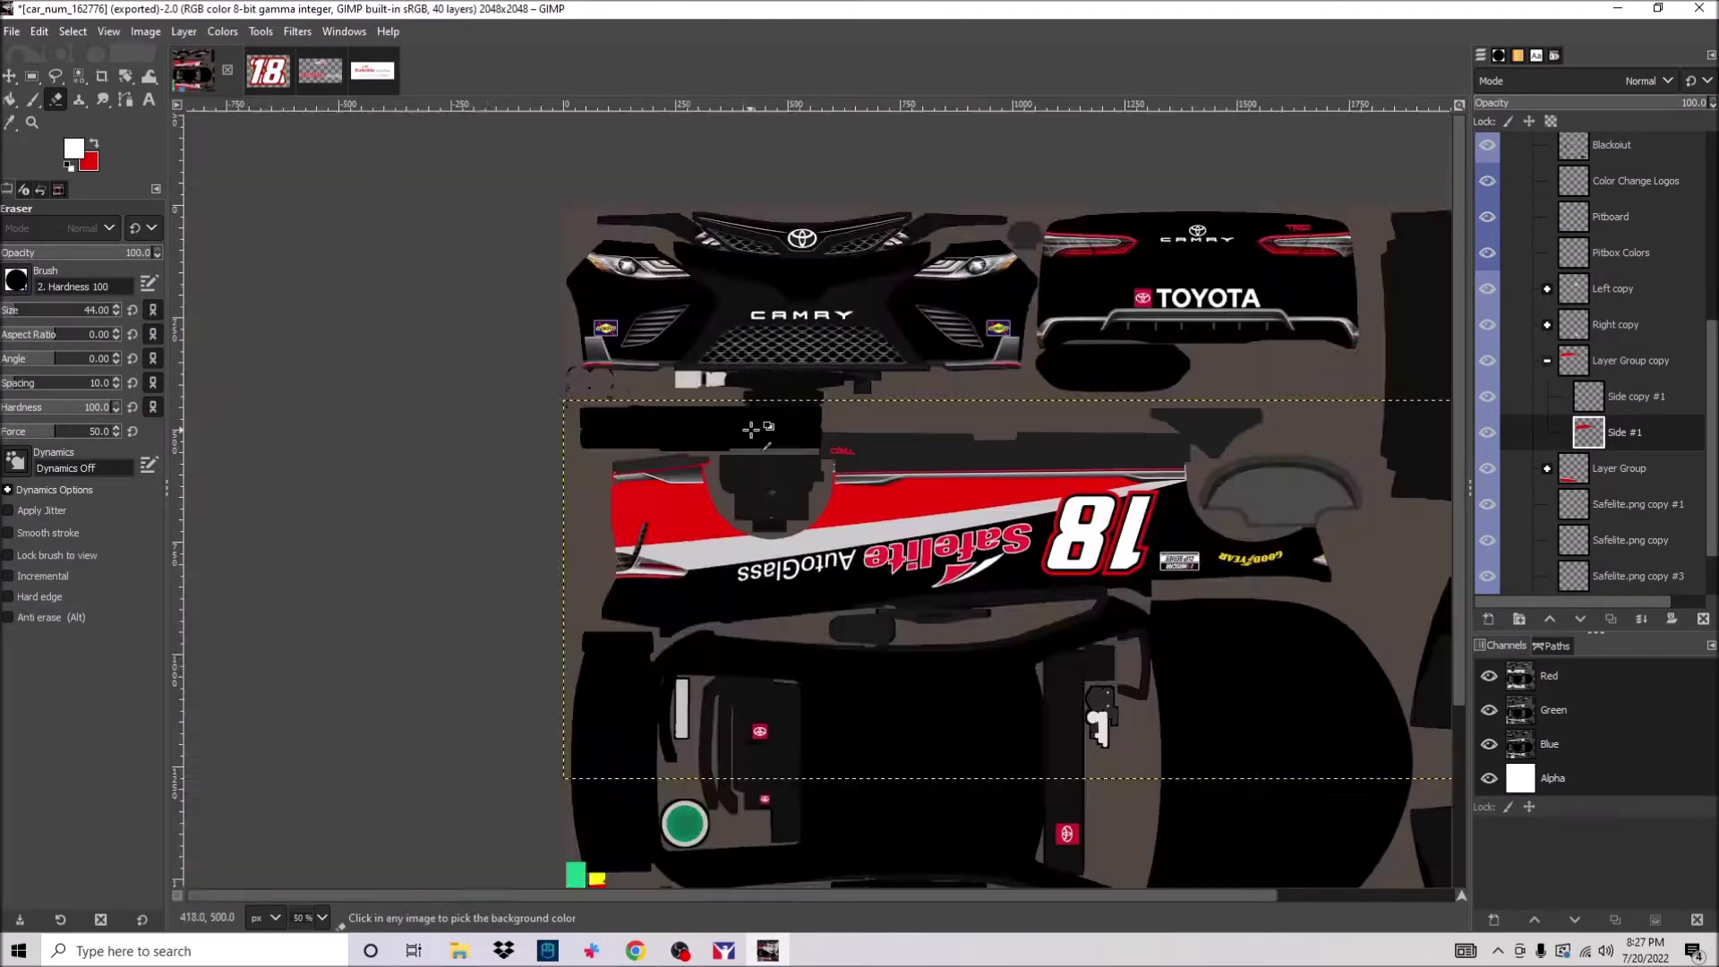
# Cut the Safelite wordmark out of the combined lettering in the Safelite logo image and paste it as its own layer.
pyautogui.click(319, 69)
pyautogui.press('r')
pyautogui.moveTo(301, 436); pyautogui.dragTo(924, 555)
pyautogui.hotkey('ctrl', 'x')
pyautogui.click(39, 31)
pyautogui.click(421, 268)
# Stack the logo with the swoosh above the Safelite wordmark and AutoGlass below it, and merge everything into one layer.
pyautogui.press('m')
pyautogui.moveTo(549, 481); pyautogui.dragTo(727, 365)
pyautogui.moveTo(882, 264); pyautogui.dragTo(815, 286)
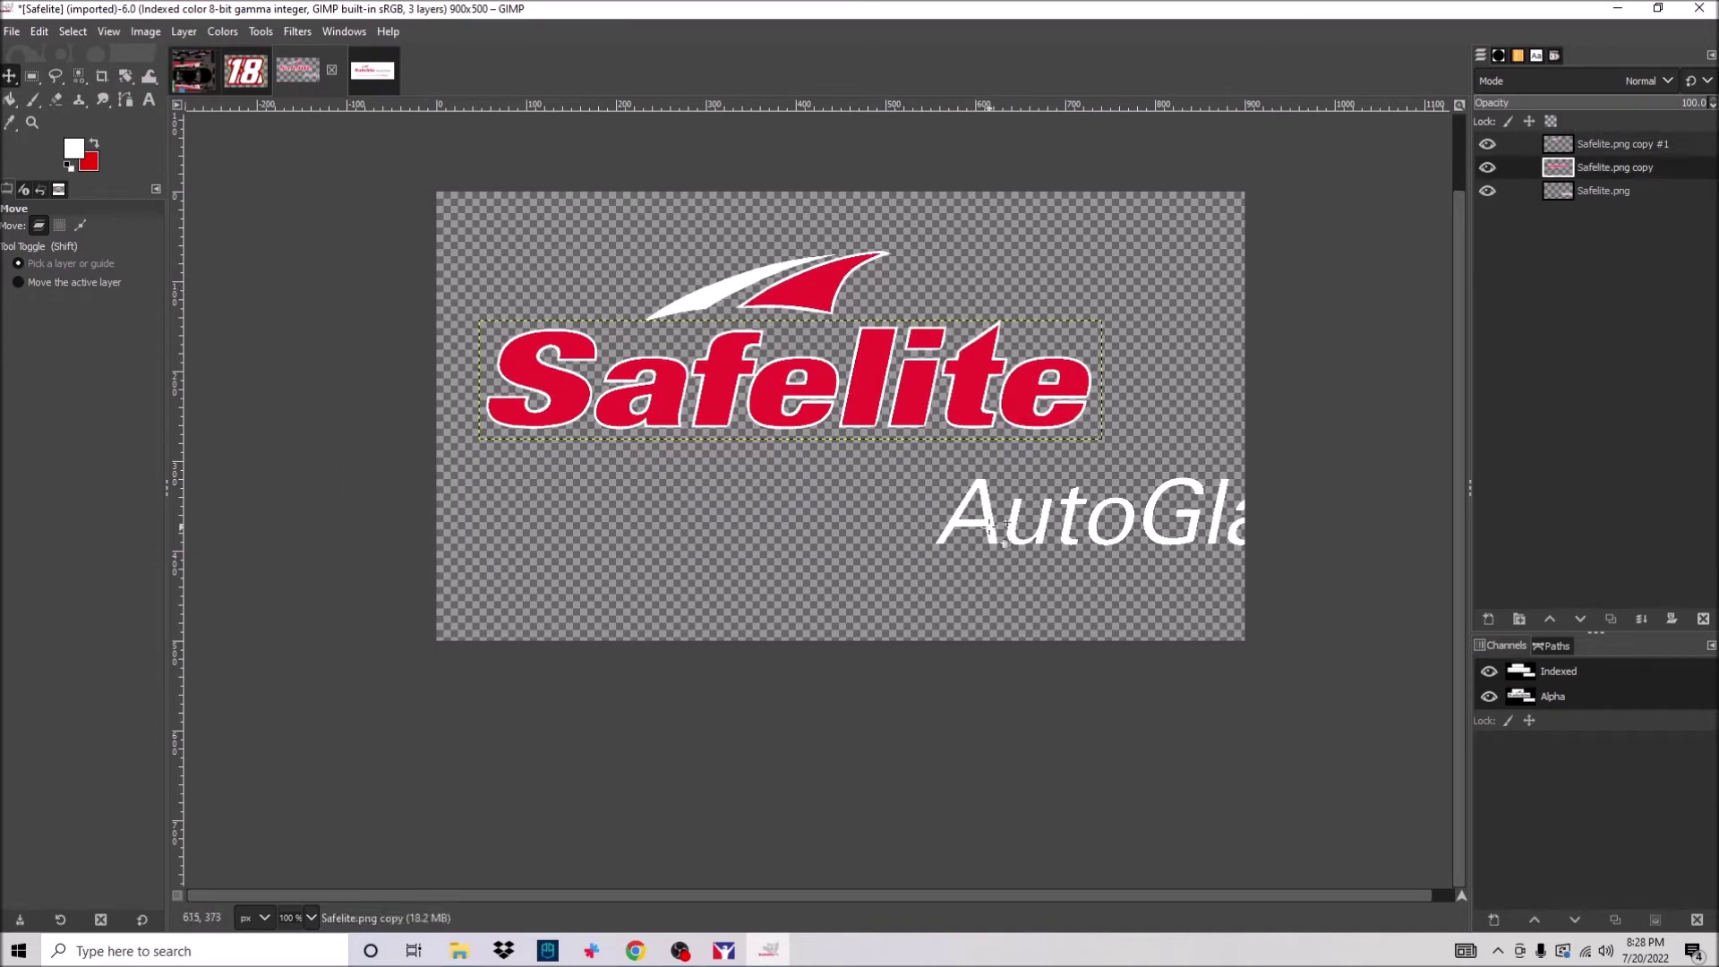
pyautogui.moveTo(1119, 510); pyautogui.dragTo(936, 473)
pyautogui.rightClick(1606, 150)
pyautogui.press('Escape')
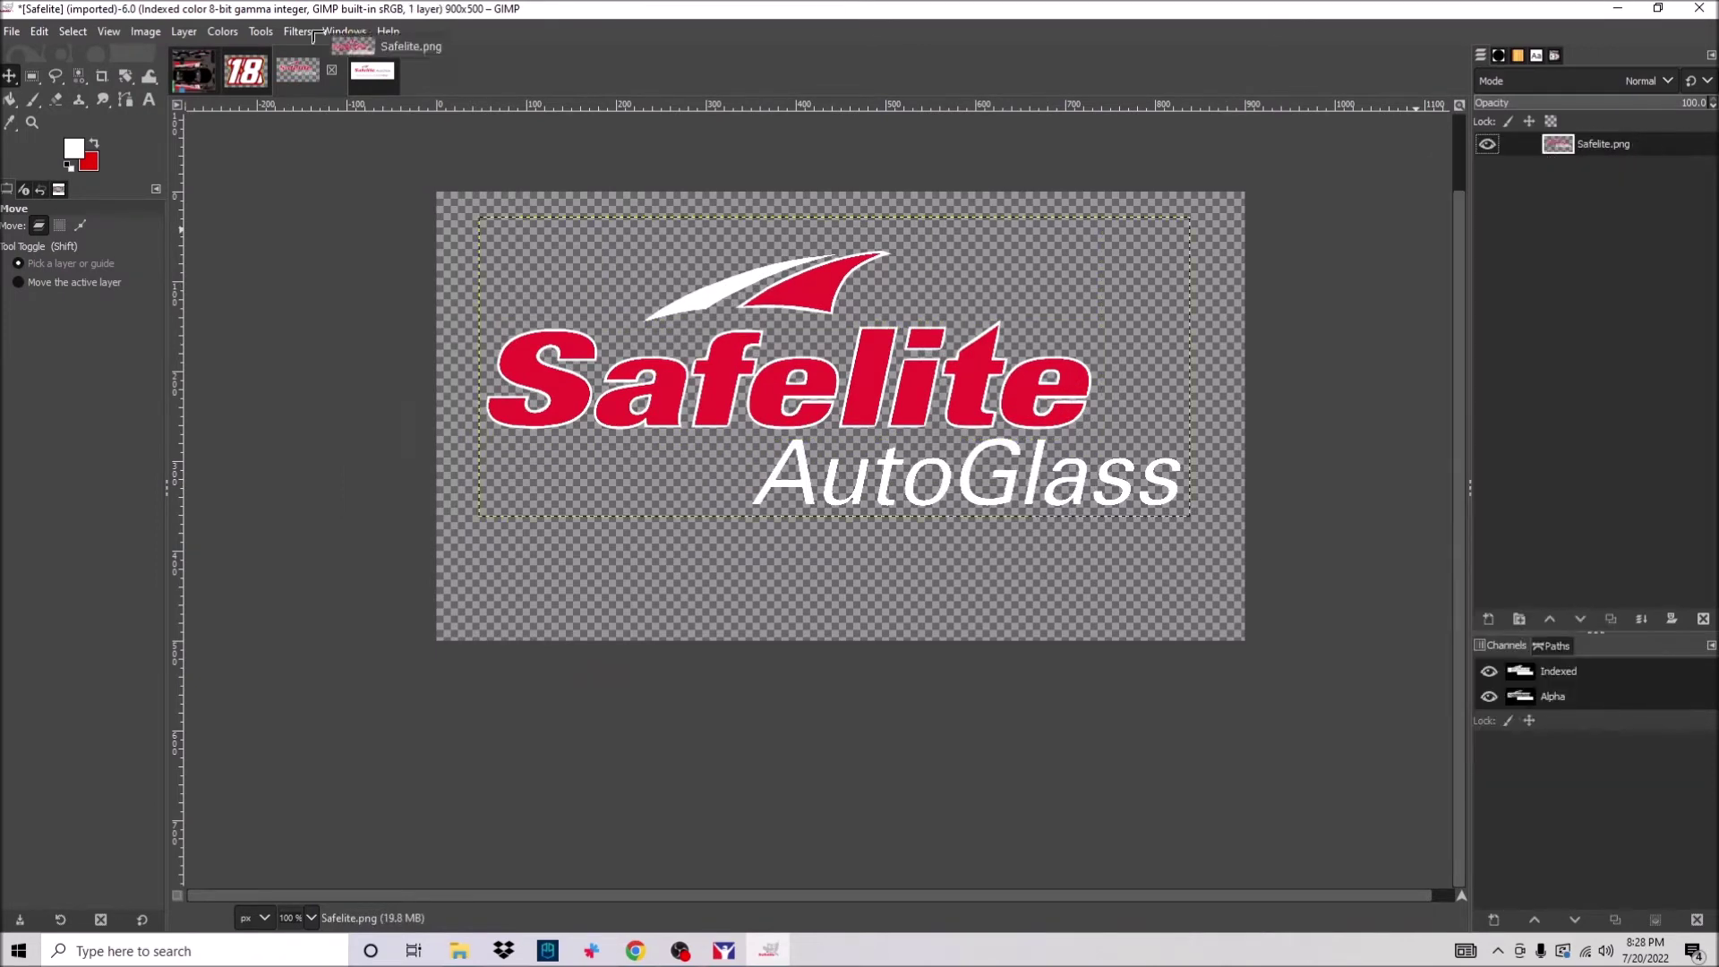
# Add the stacked Safelite logo to the Camry template and rotate it 90 degrees counter-clockwise.
pyautogui.click(193, 69)
pyautogui.rightClick(688, 513)
pyautogui.moveTo(726, 637)
pyautogui.moveTo(867, 827)
pyautogui.click(1088, 873)
# Scale the rotated Safelite logo to fit the hood and place it there.
pyautogui.hotkey('shift', 's')
pyautogui.click(627, 528)
pyautogui.moveTo(627, 528); pyautogui.dragTo(822, 534)
pyautogui.press('Return')
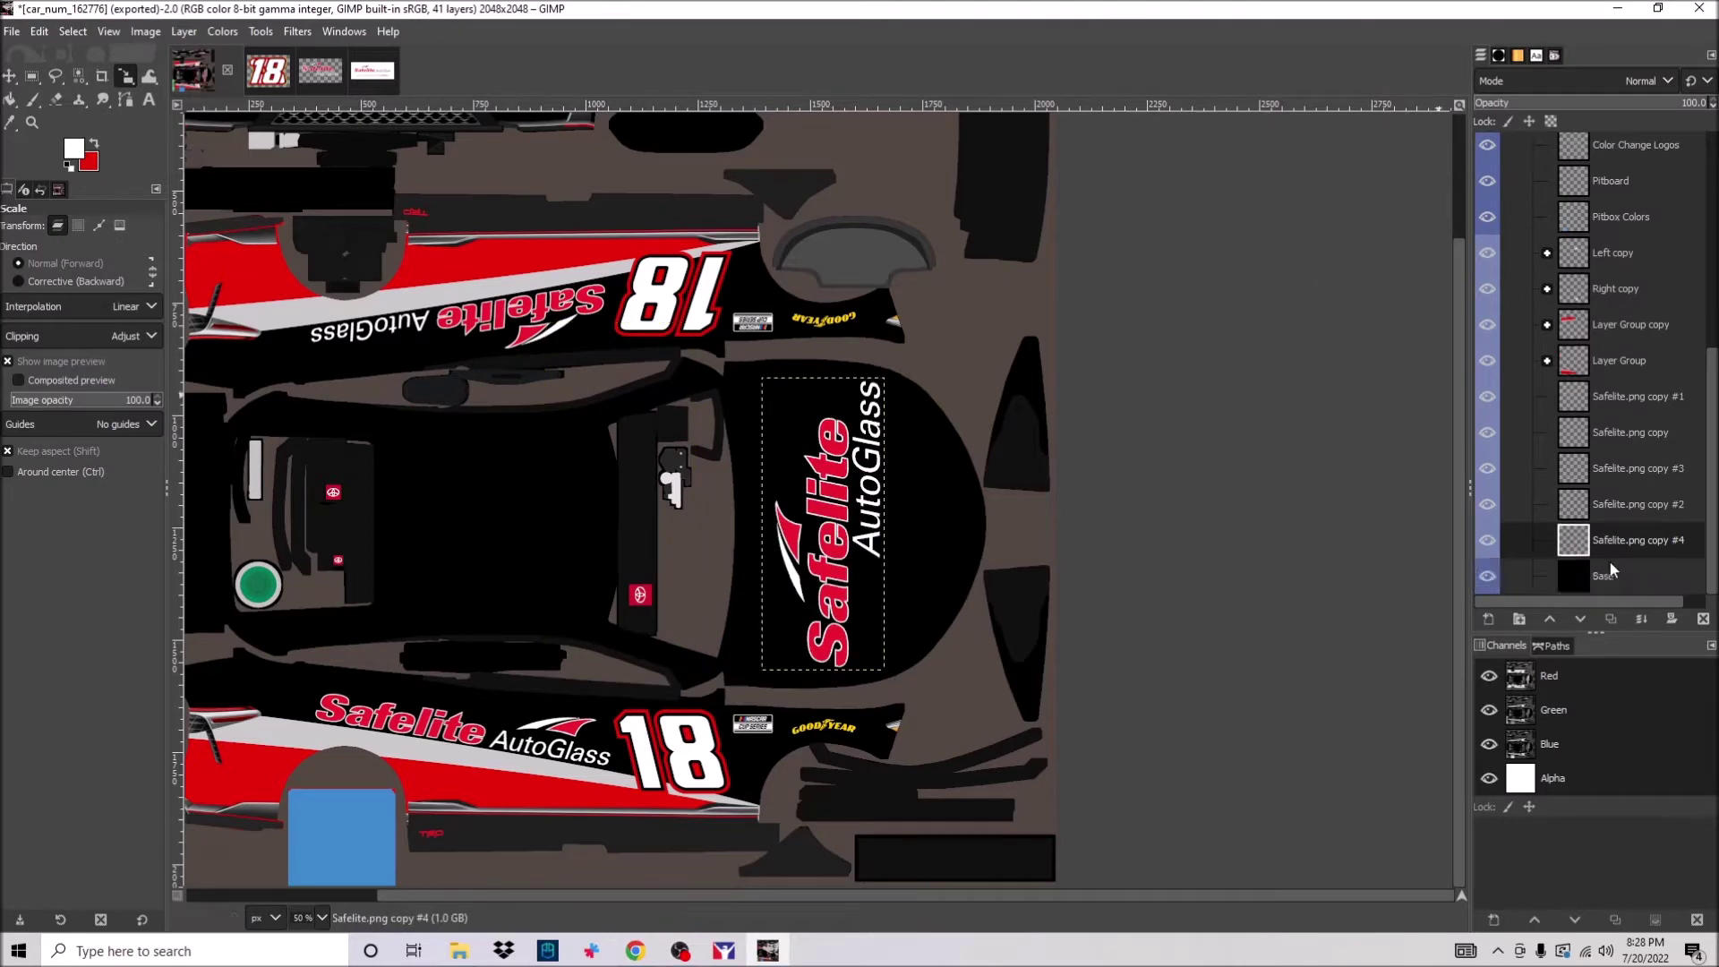
# Fill the white digits of the left 18 with red in the number image and hide the outermost outline layer.
pyautogui.hotkey('alt', '2')
pyautogui.click(1620, 347)
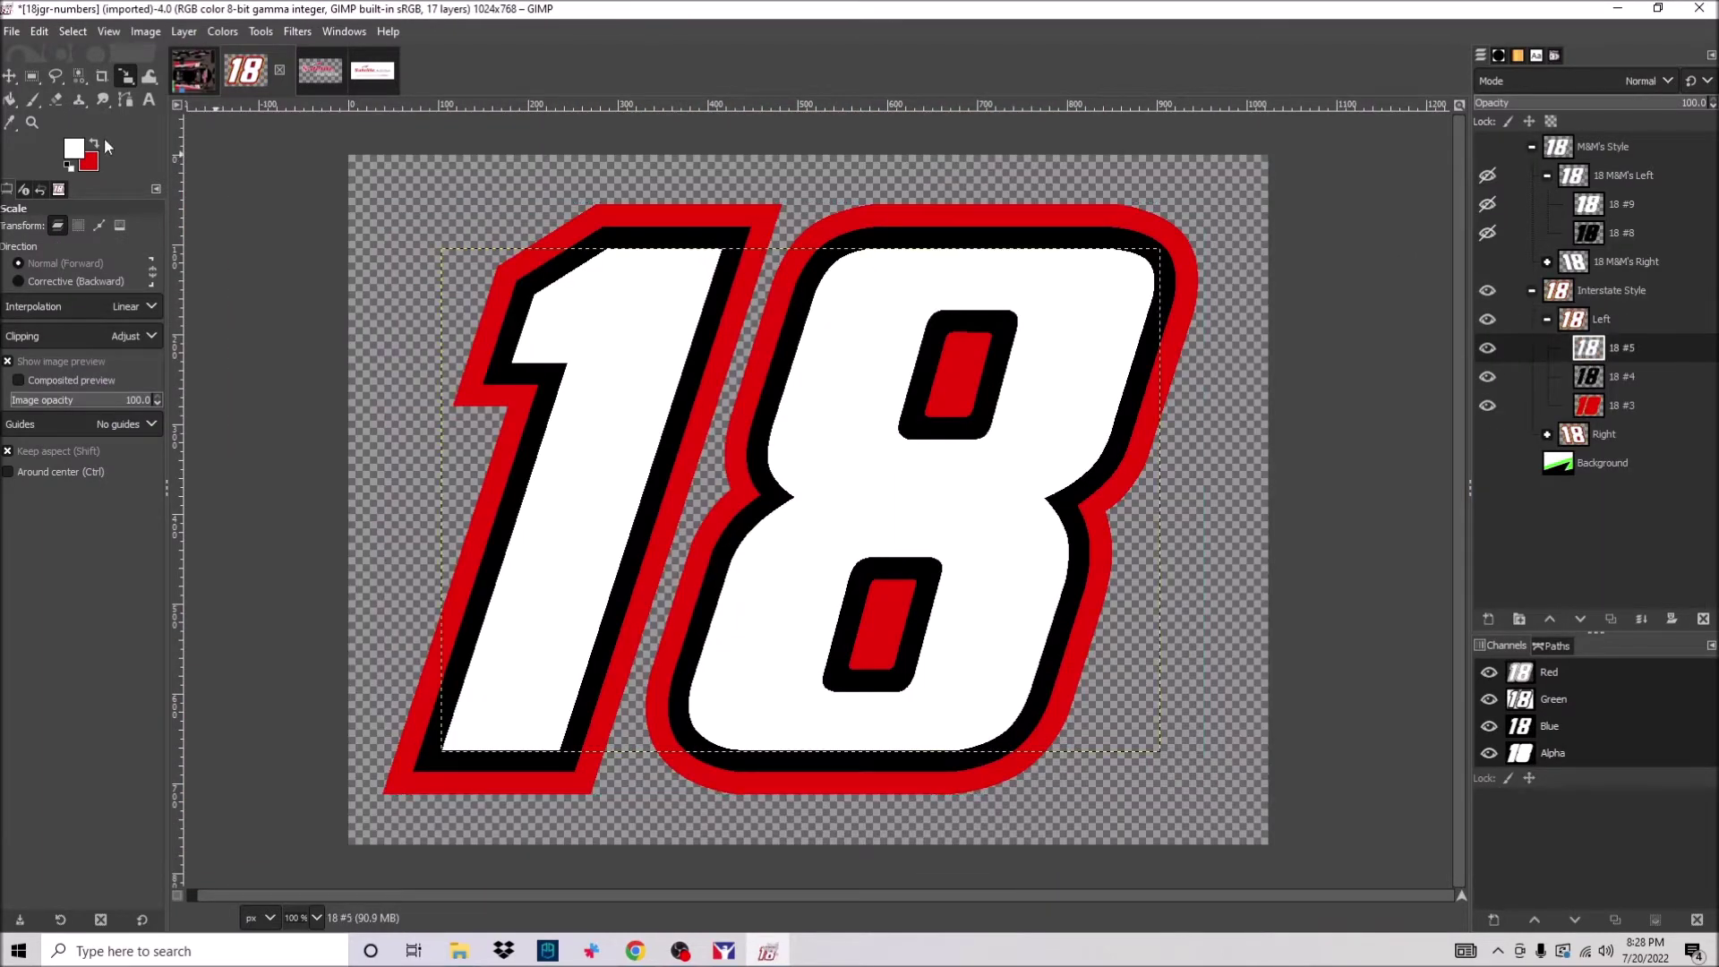
pyautogui.press('x')
pyautogui.hotkey('shift', 'b')
pyautogui.click(683, 338)
pyautogui.click(967, 501)
pyautogui.click(95, 142)
pyautogui.click(550, 261)
pyautogui.click(1487, 405)
# Add the recoloured left 18 group to the Camry template and rotate it 180 degrees.
pyautogui.moveTo(1593, 334); pyautogui.dragTo(583, 483)
pyautogui.rightClick(710, 441)
pyautogui.click(994, 888)
# Scale the red 18 to 446 × 319 pixels and place it on the roof.
pyautogui.hotkey('shift', 's')
pyautogui.click(715, 439)
pyautogui.press('1')
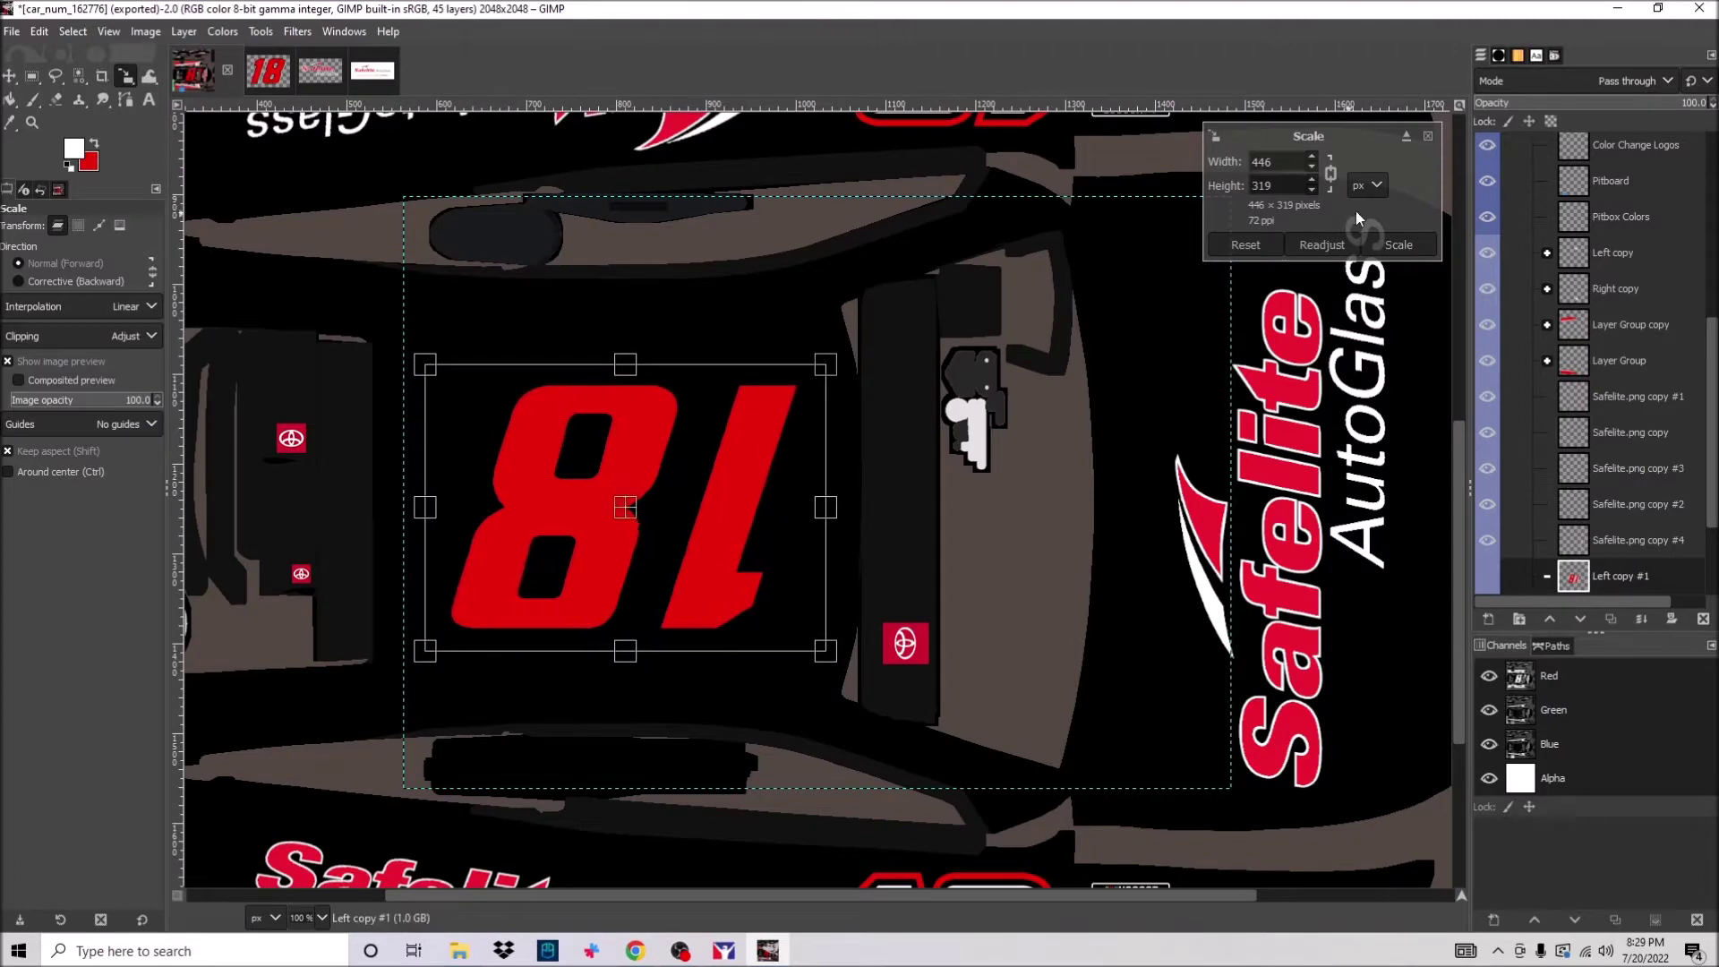
pyautogui.press('Return')
pyautogui.scroll(-1, 1619, 537)
pyautogui.click(1619, 567)
pyautogui.press('-')
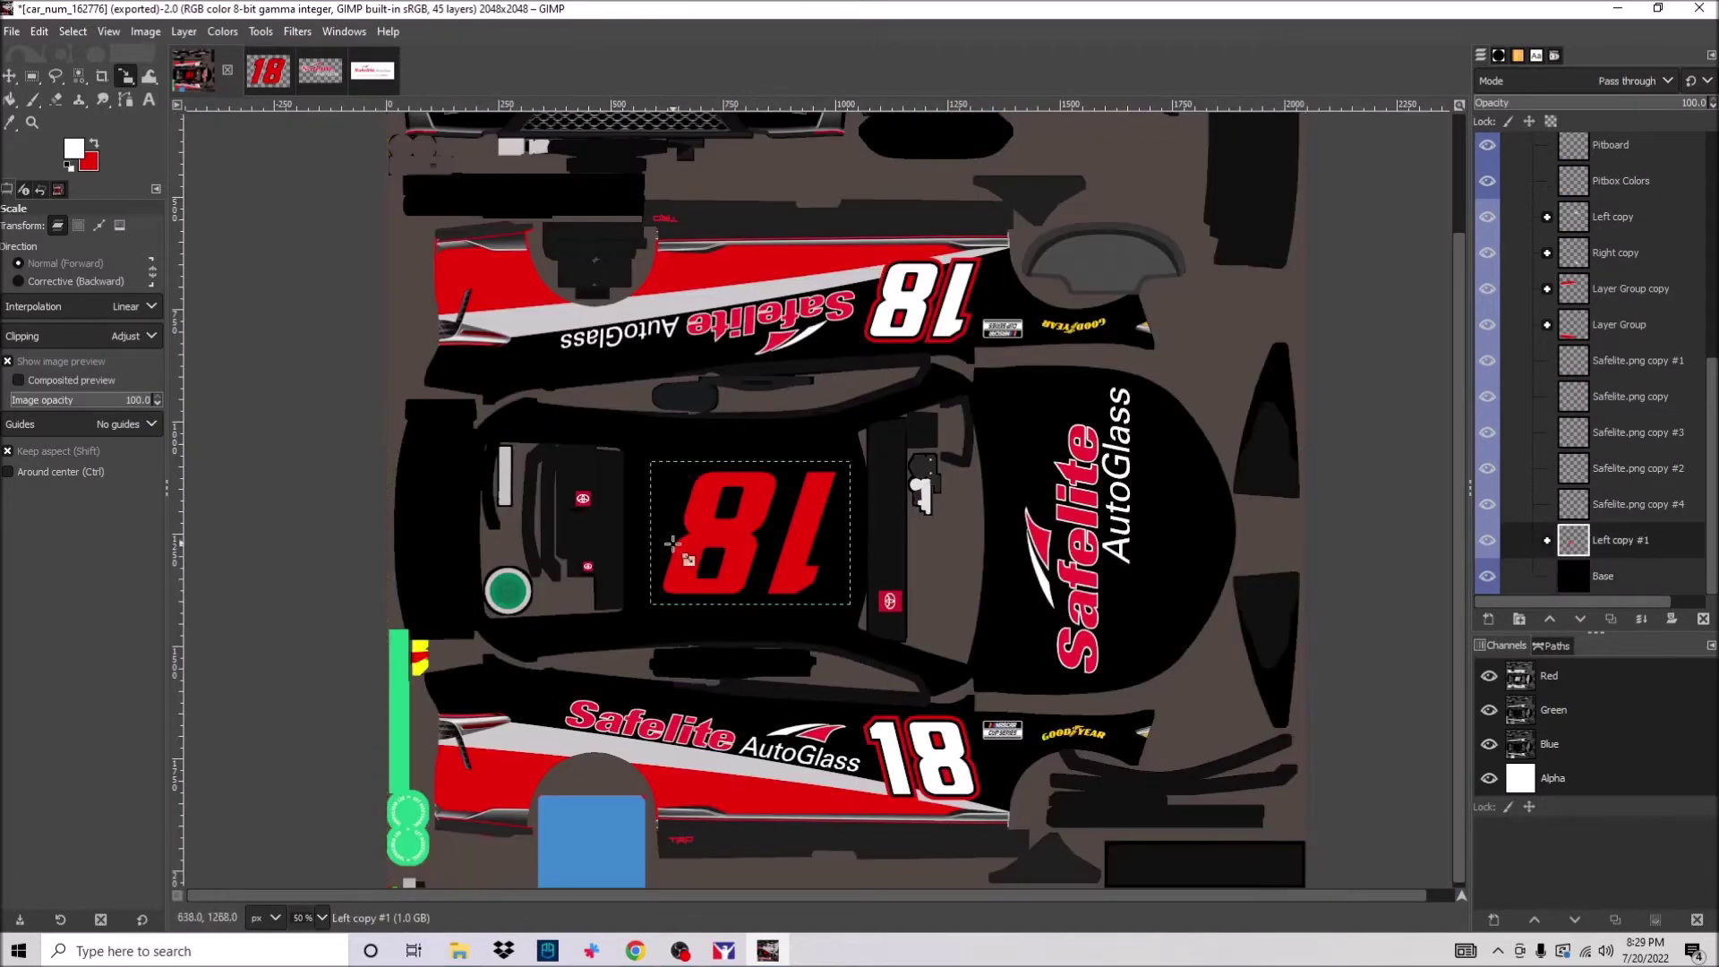
pyautogui.click(757, 537)
pyautogui.press('1')
pyautogui.press('Escape')
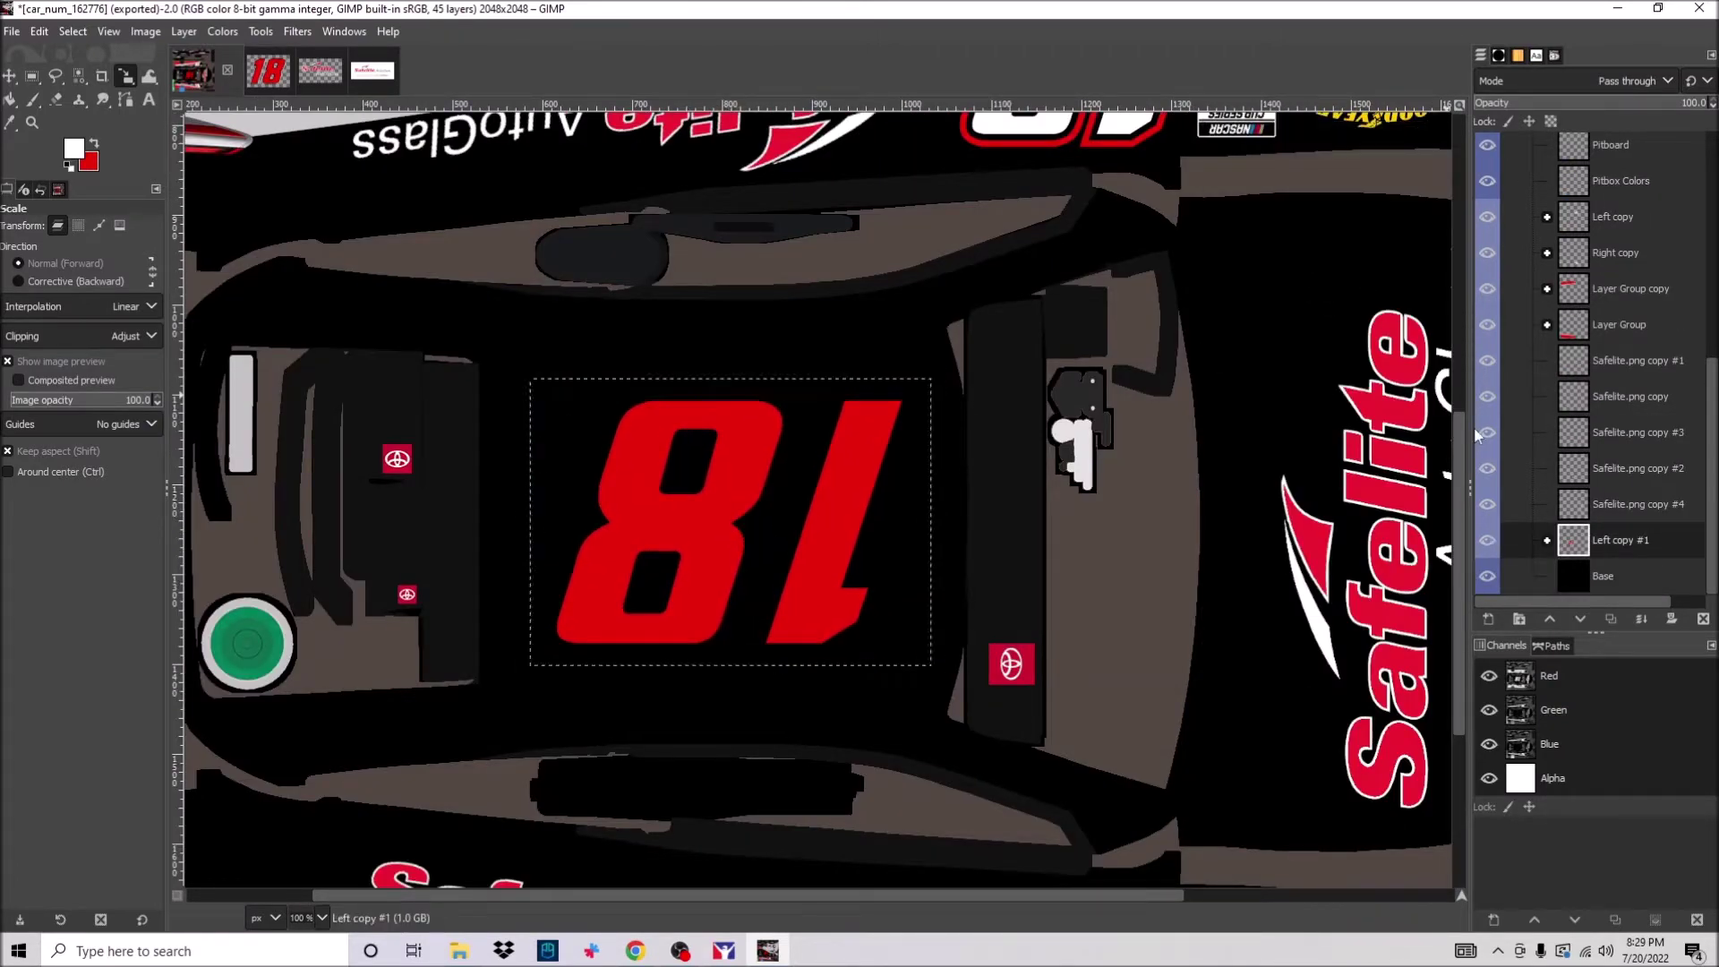
pyautogui.press('-')
# Search the Sponsors folder for "rowdy" and open the Rowdy Engy logo as an image in GIMP.
pyautogui.click(460, 951)
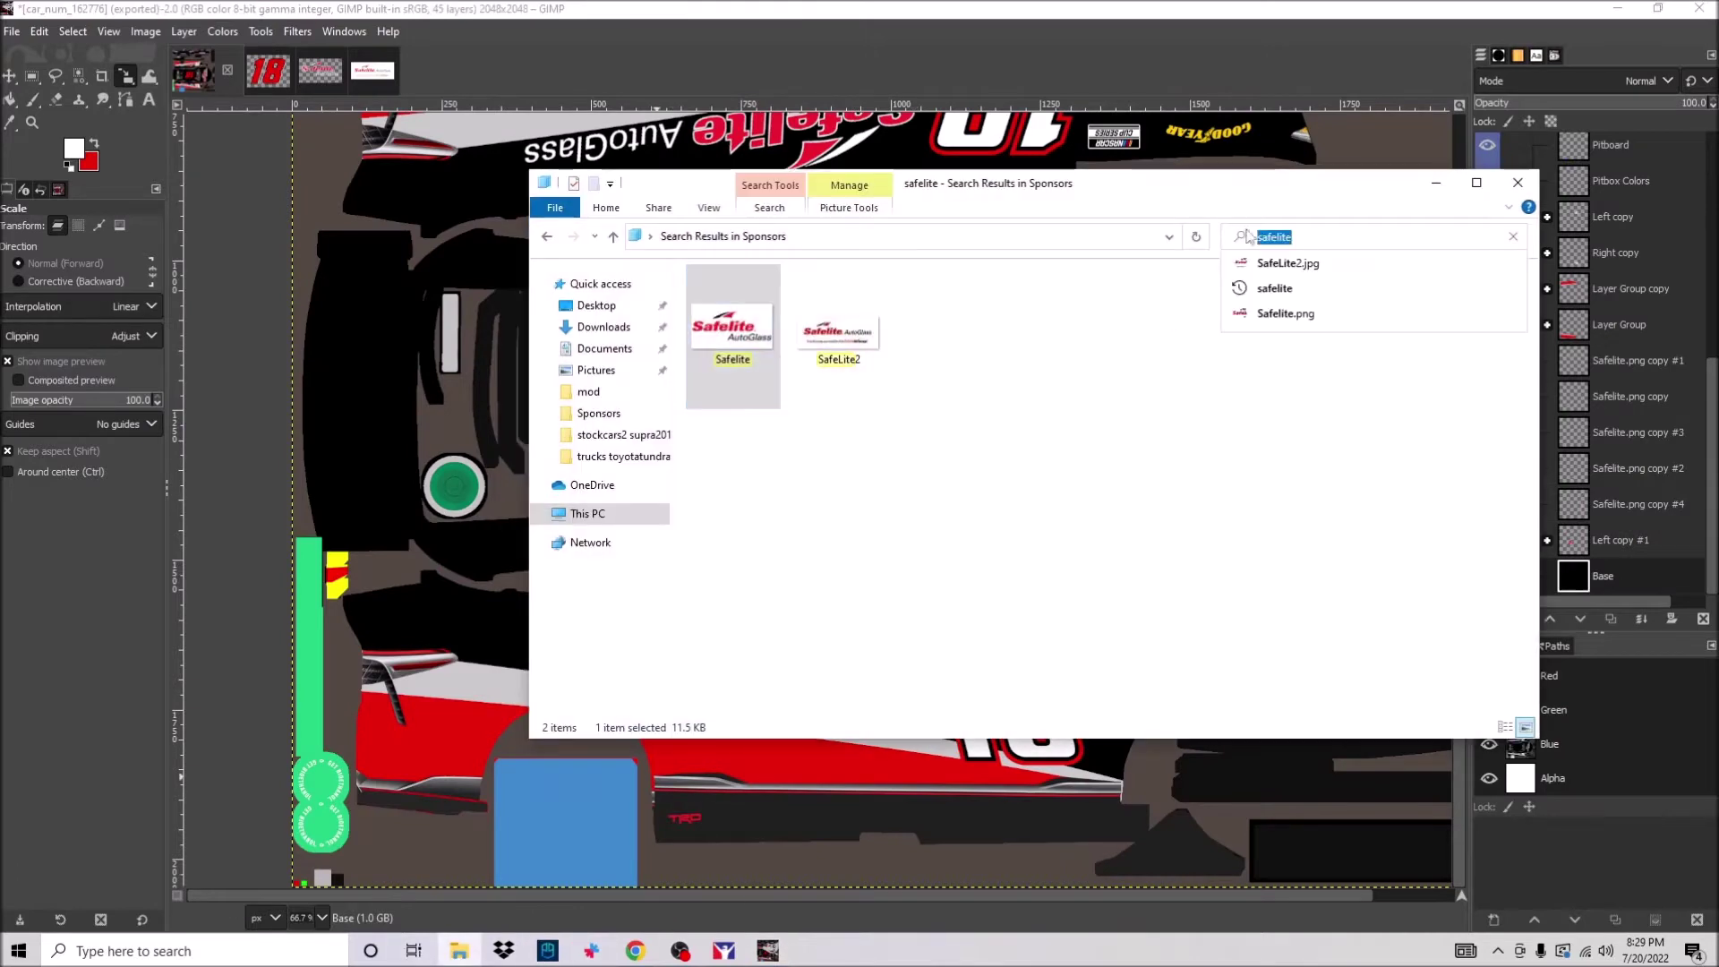
pyautogui.write('y')
pyautogui.rightClick(873, 324)
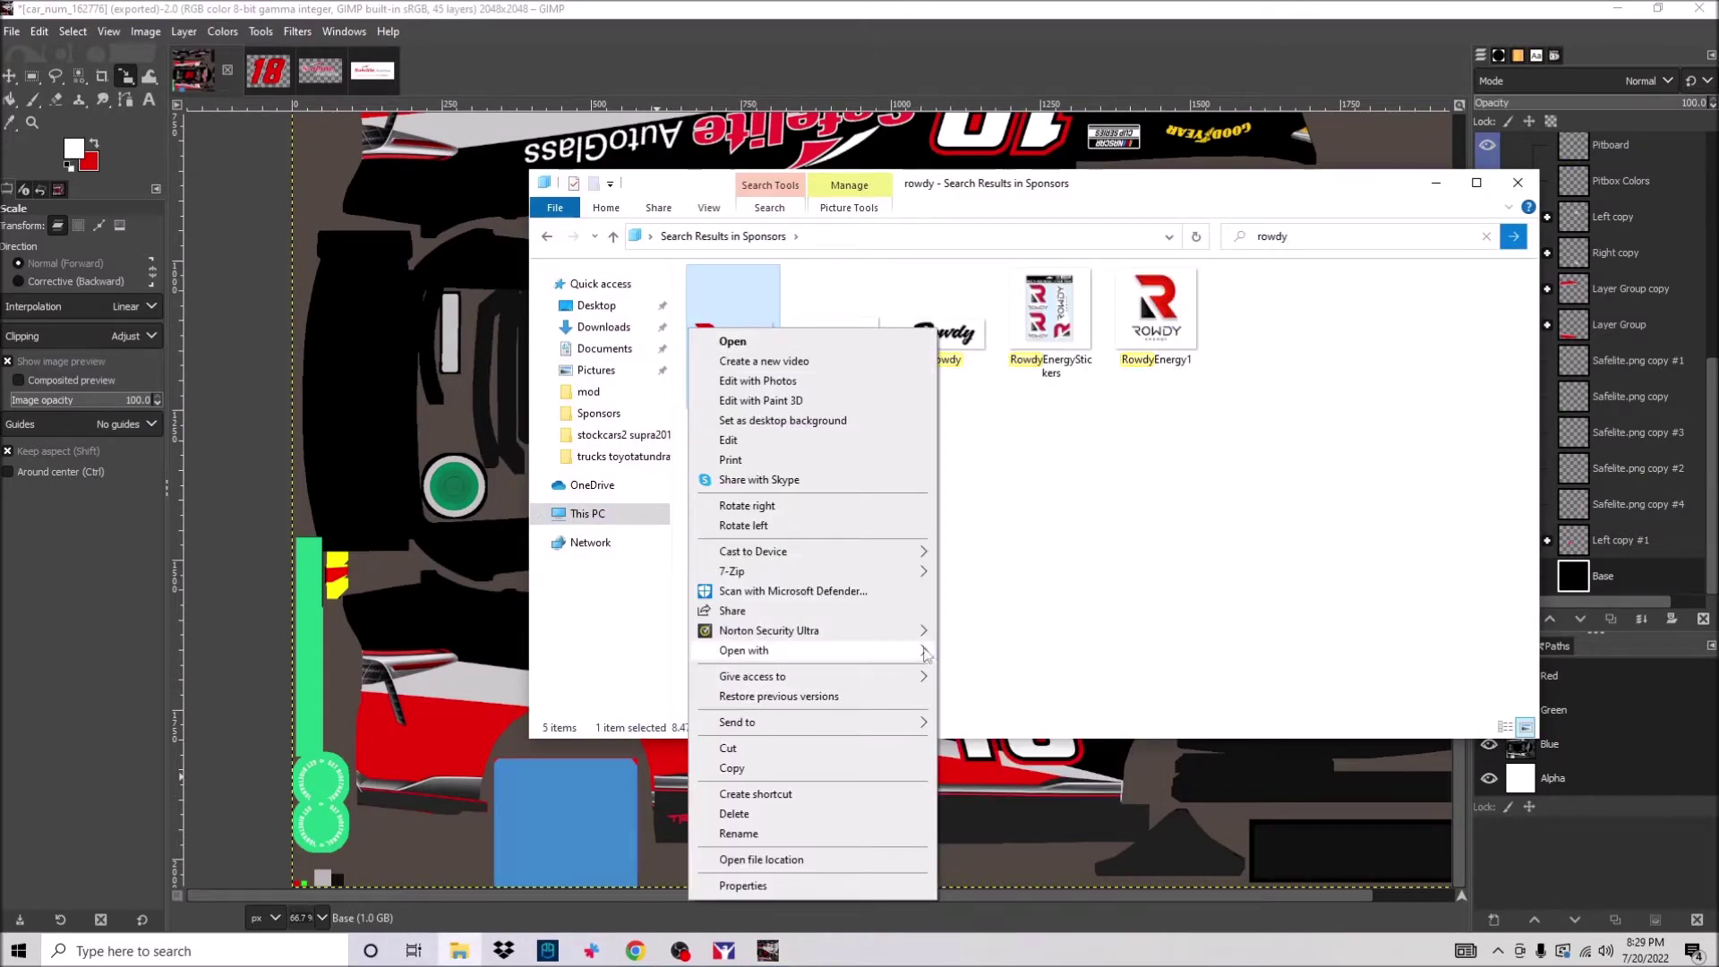
pyautogui.click(905, 788)
pyautogui.click(1436, 182)
# Select the black ROWDY lettering in the logo image and turn it white.
pyautogui.press('r')
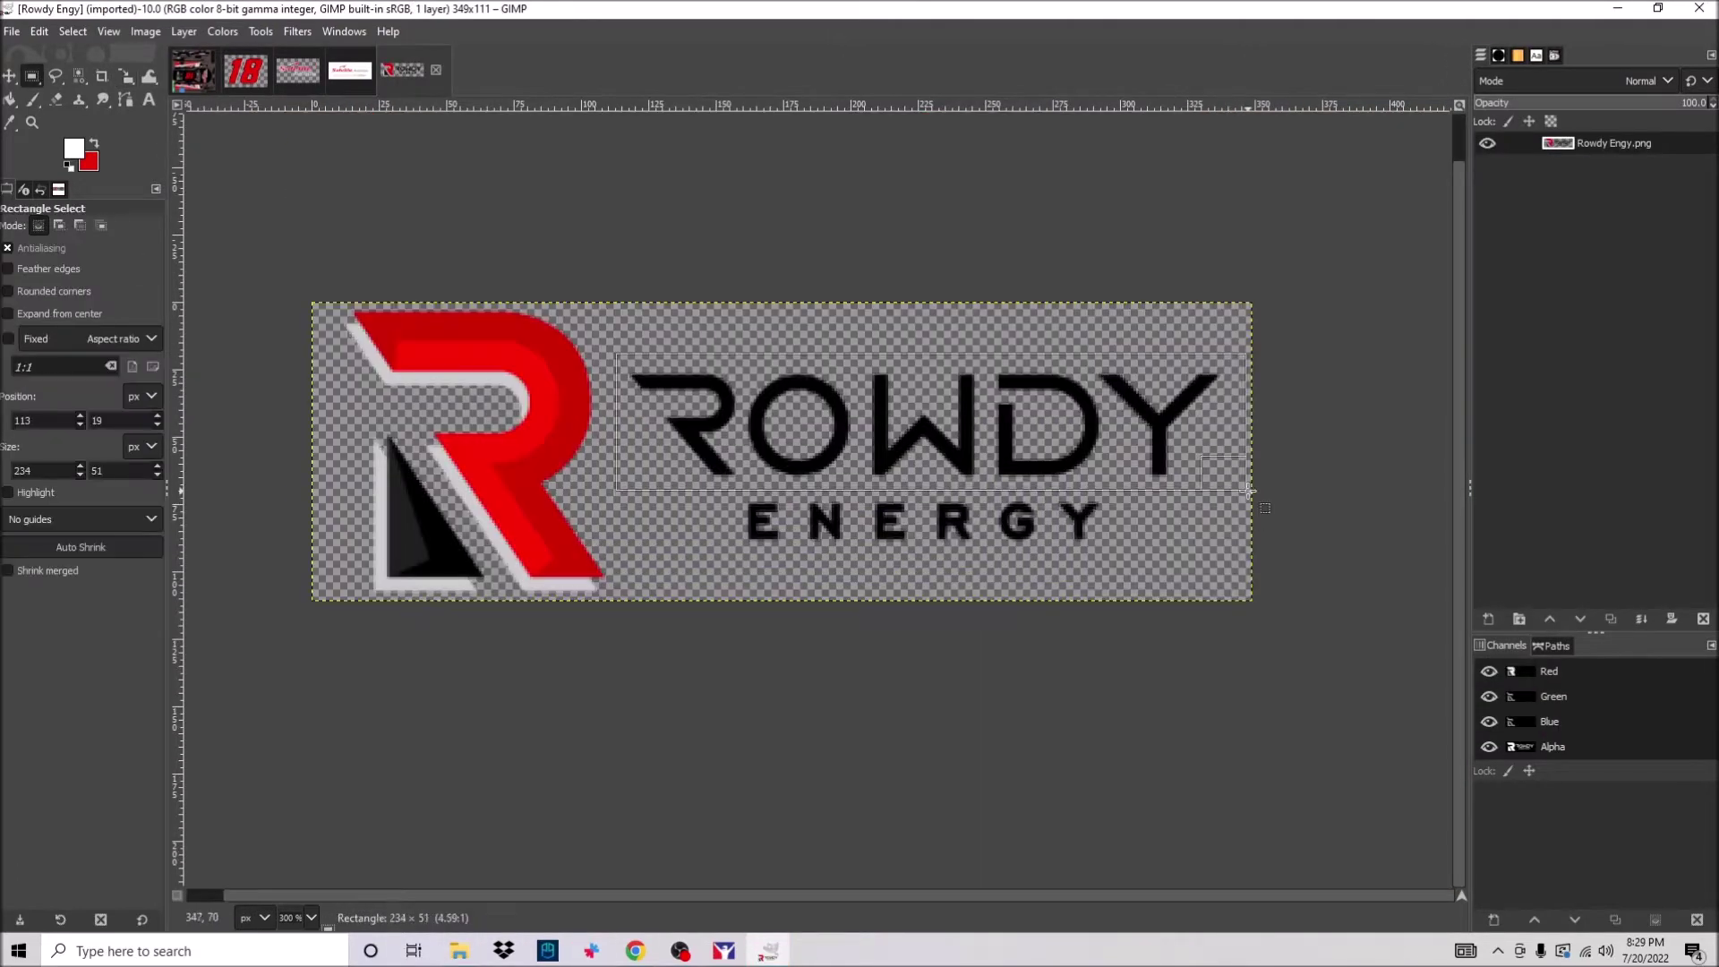
pyautogui.moveTo(1249, 491); pyautogui.dragTo(1248, 491)
pyautogui.rightClick(785, 371)
pyautogui.moveTo(842, 537)
pyautogui.click(1062, 837)
pyautogui.click(871, 894)
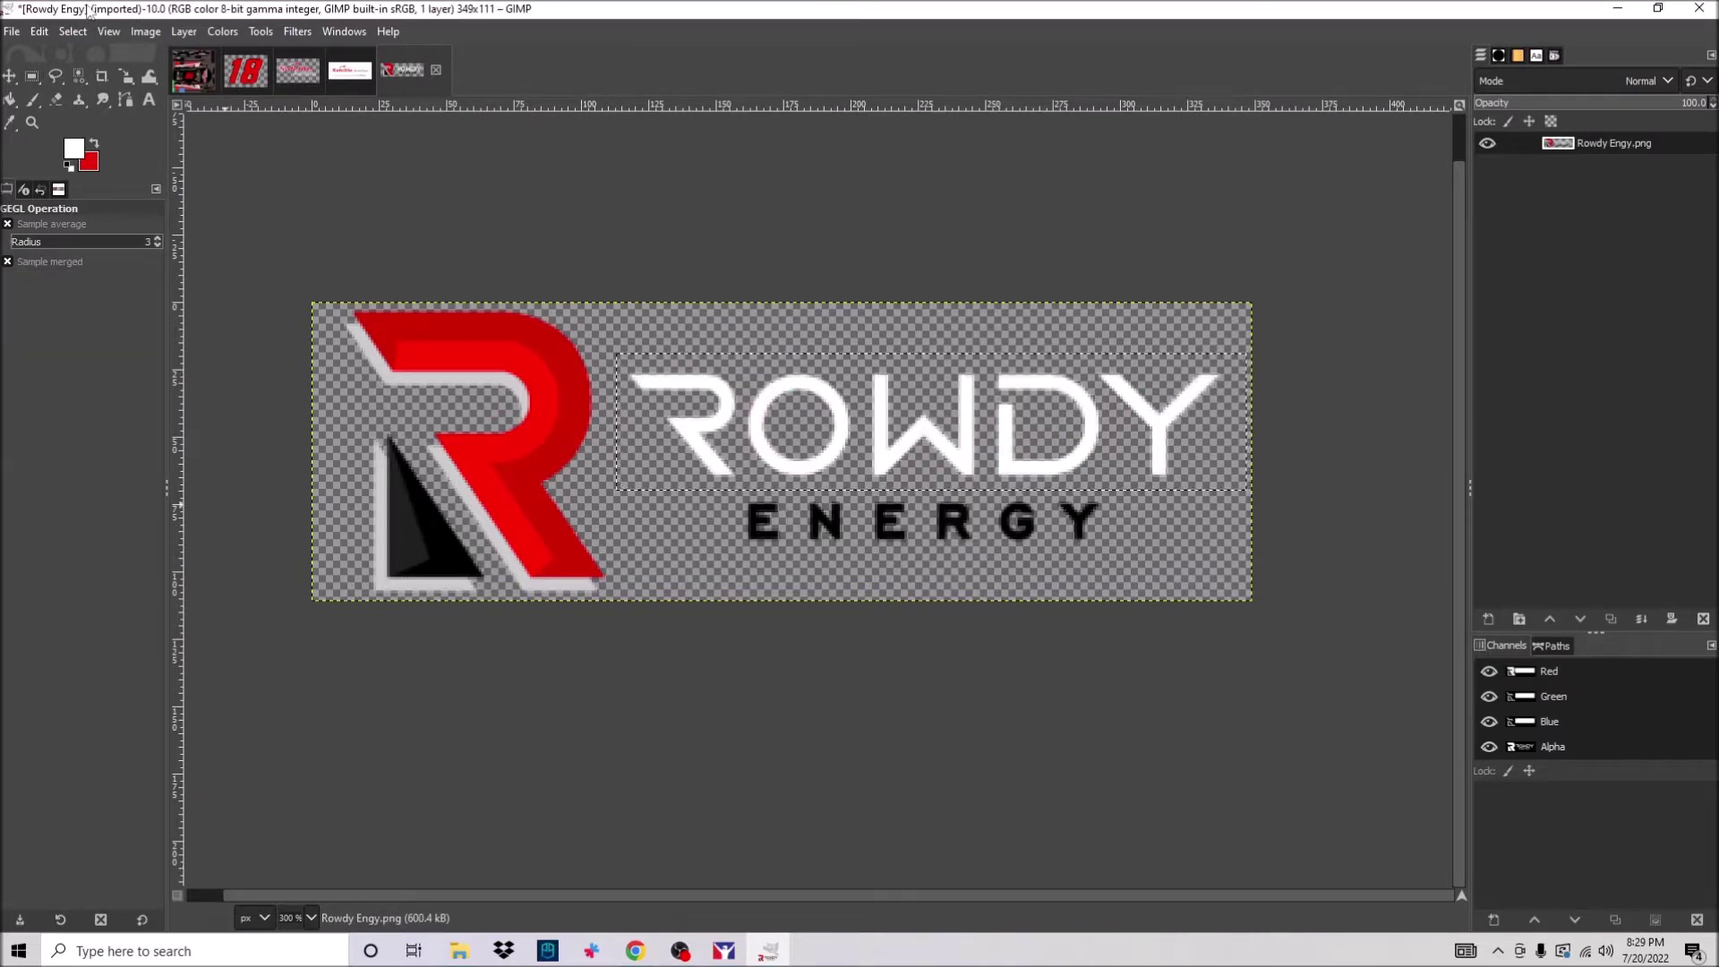
# Erase the ENERGY lettering and paste a copy of the white ROWDY wordmark as its own layer.
pyautogui.hotkey('shift', 'e')
pyautogui.hotkey('ctrl', 'c')
pyautogui.hotkey('ctrl', 'v')
pyautogui.rightClick(1576, 143)
pyautogui.click(1432, 295)
# Stretch the ROWDY wordmark to 234 × 71 pixels without keeping its aspect ratio and merge it with the R logo.
pyautogui.hotkey('shift', 's')
pyautogui.moveTo(795, 432); pyautogui.dragTo(947, 561)
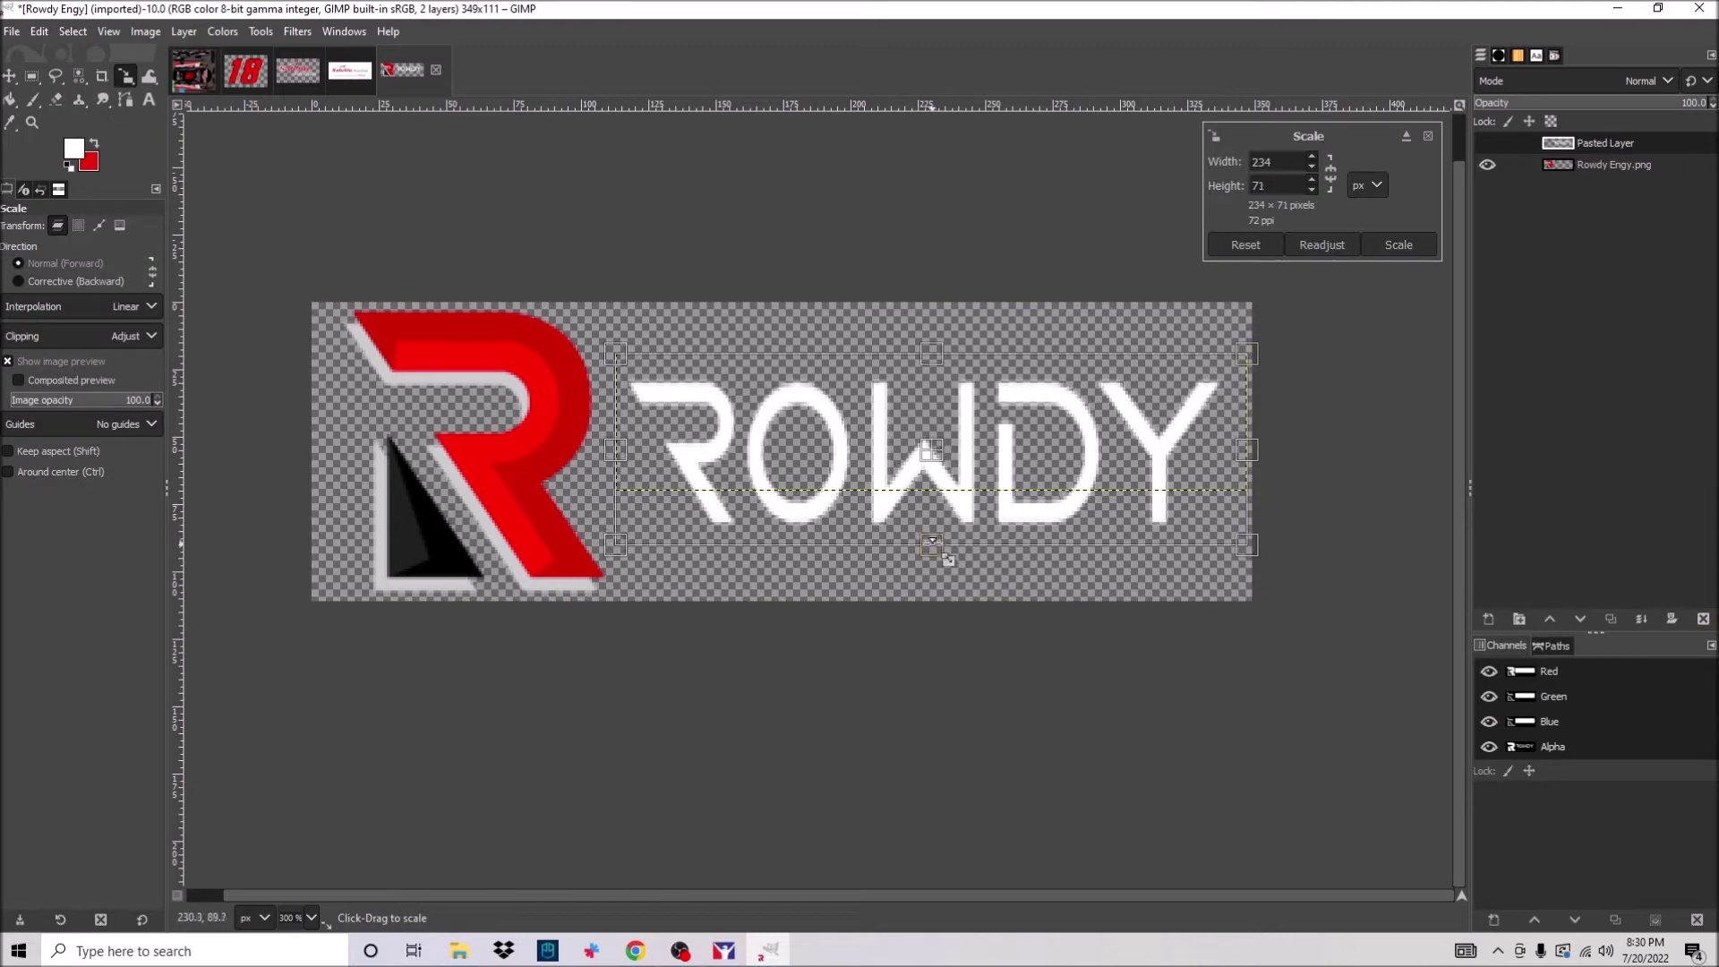
pyautogui.click(1352, 238)
pyautogui.press('-')
pyautogui.press('-')
pyautogui.rightClick(1620, 143)
pyautogui.click(1501, 376)
# Place the Rowdy logo along one roof edge of the template and put a copy rotated 180 degrees along the opposite edge.
pyautogui.moveTo(154, 59); pyautogui.dragTo(825, 502)
pyautogui.click(825, 502)
pyautogui.press('2')
pyautogui.press('Return')
pyautogui.press('1')
pyautogui.press('m')
pyautogui.moveTo(604, 405); pyautogui.dragTo(633, 180)
pyautogui.rightClick(632, 218)
pyautogui.click(1056, 673)
# Scale both Rowdy logos on the roof edges to 113 × 37 pixels.
pyautogui.hotkey('shift', 's')
pyautogui.click(663, 213)
pyautogui.scroll(1, 627, 206)
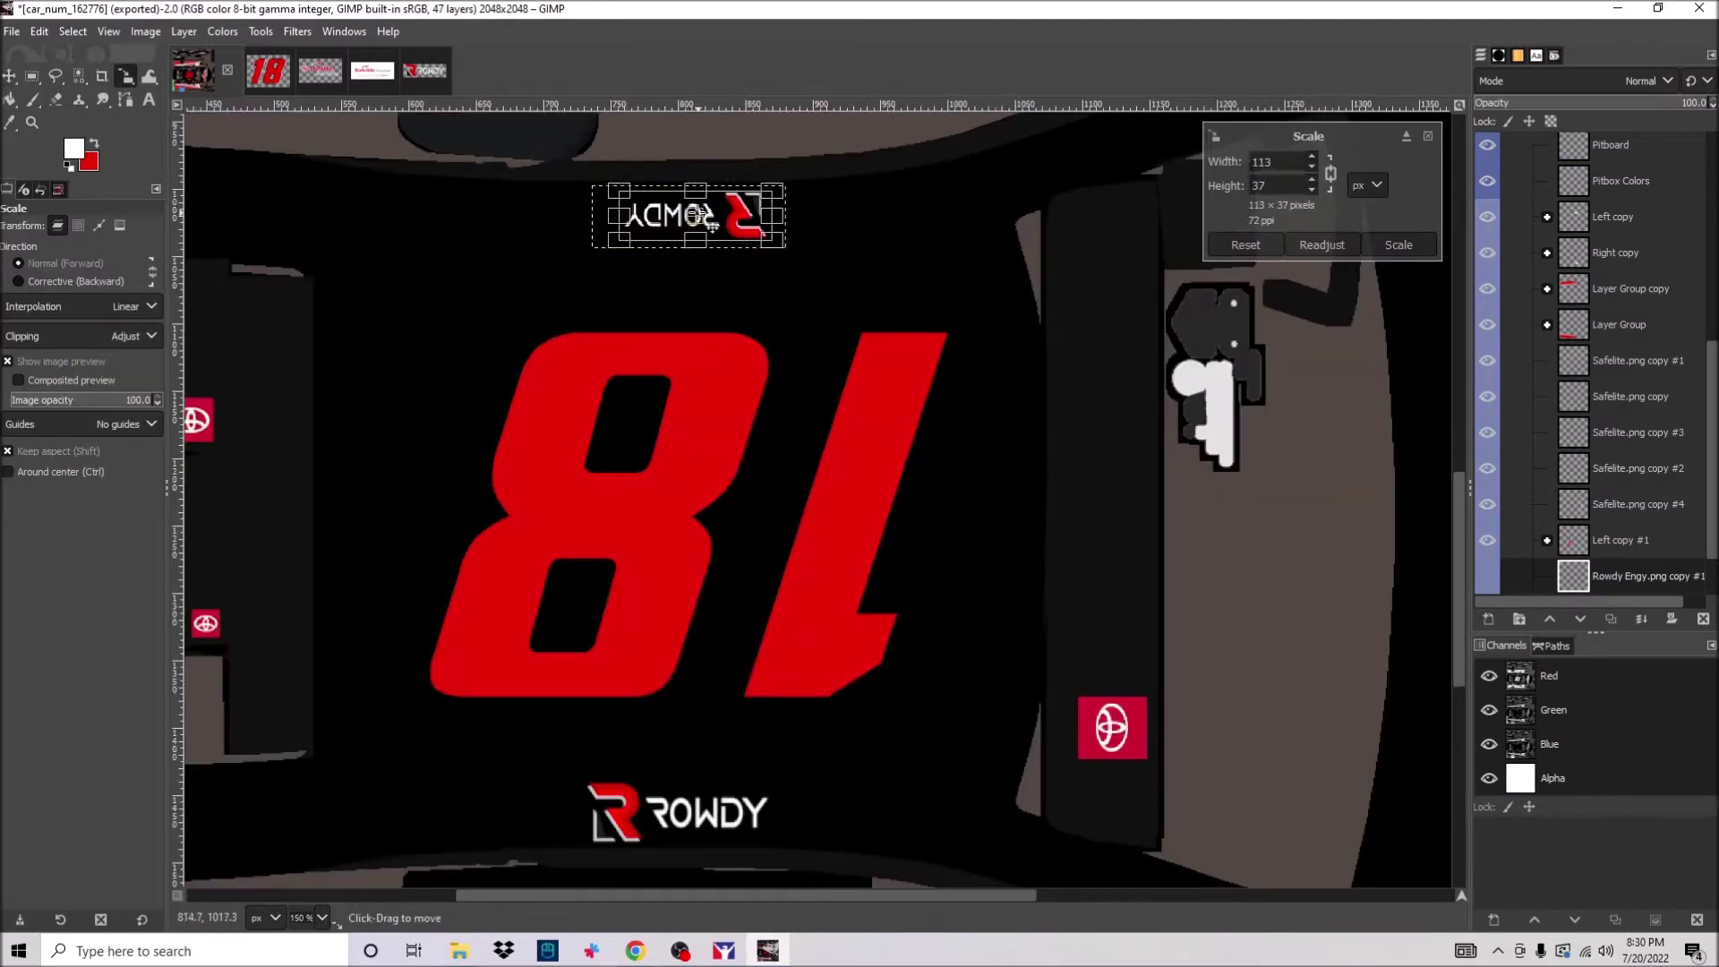
pyautogui.scroll(-1, 1578, 568)
pyautogui.click(1612, 540)
pyautogui.scroll(-5, 717, 449)
pyautogui.click(717, 450)
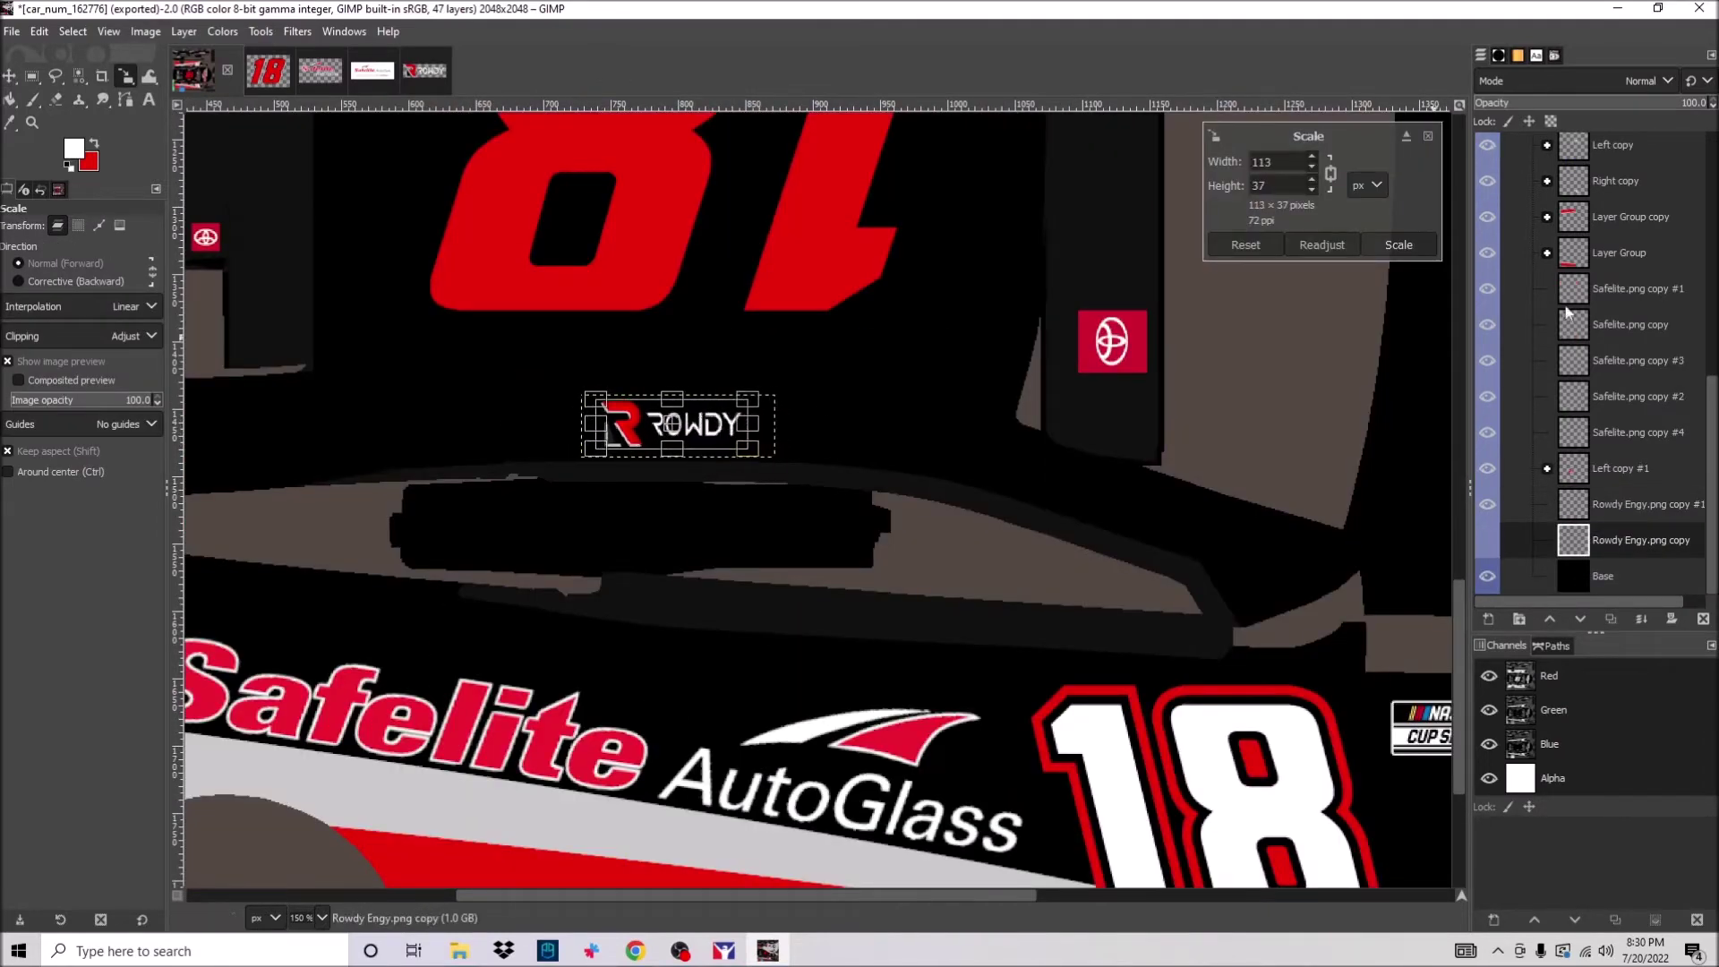
pyautogui.press('Return')
# Export the updated paint to the car's TGA file and inspect the car in iRacing.
pyautogui.press('m')
pyautogui.scroll(5, 644, 442)
pyautogui.scroll(-2, 644, 442)
pyautogui.hotkey('ctrl', 'e')
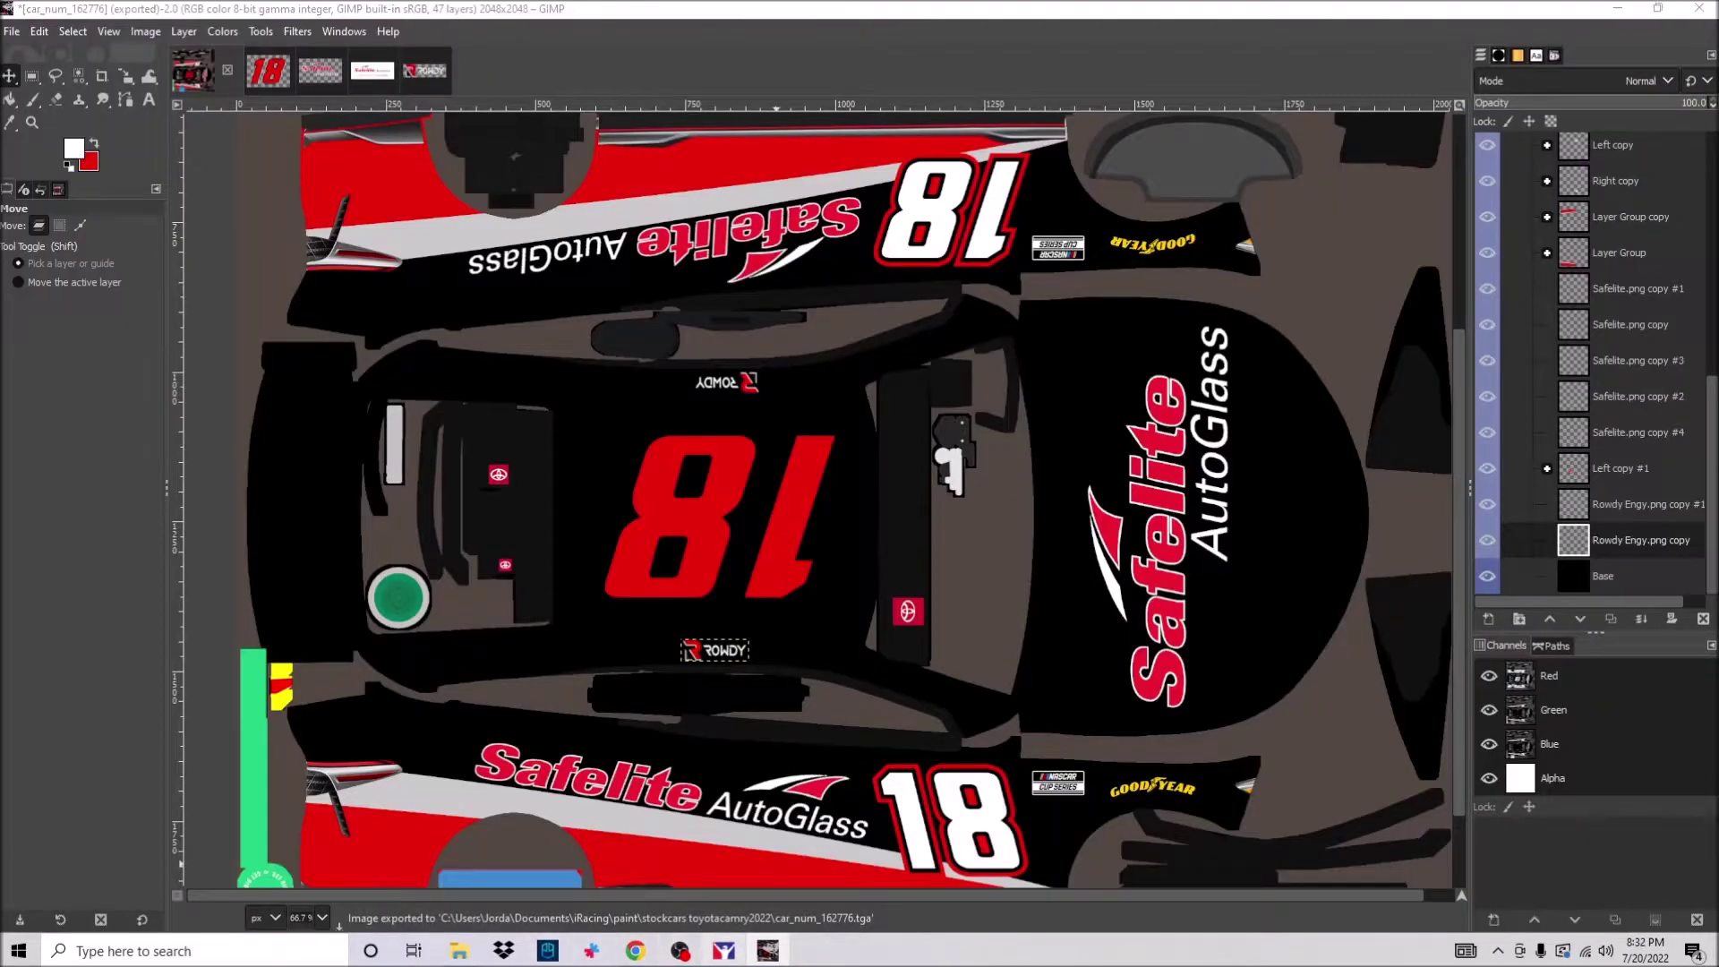
pyautogui.hotkey('alt', 'Tab')
pyautogui.moveTo(1063, 385); pyautogui.dragTo(1317, 419)
pyautogui.hotkey('alt', 'Tab')
# Duplicate the stacked Safelite hood logo, rotate the copy 180 degrees and scale it to fit the rear deck.
pyautogui.keyDown('ctrl'); pyautogui.scroll(-6, 607, 597); pyautogui.keyUp('ctrl')
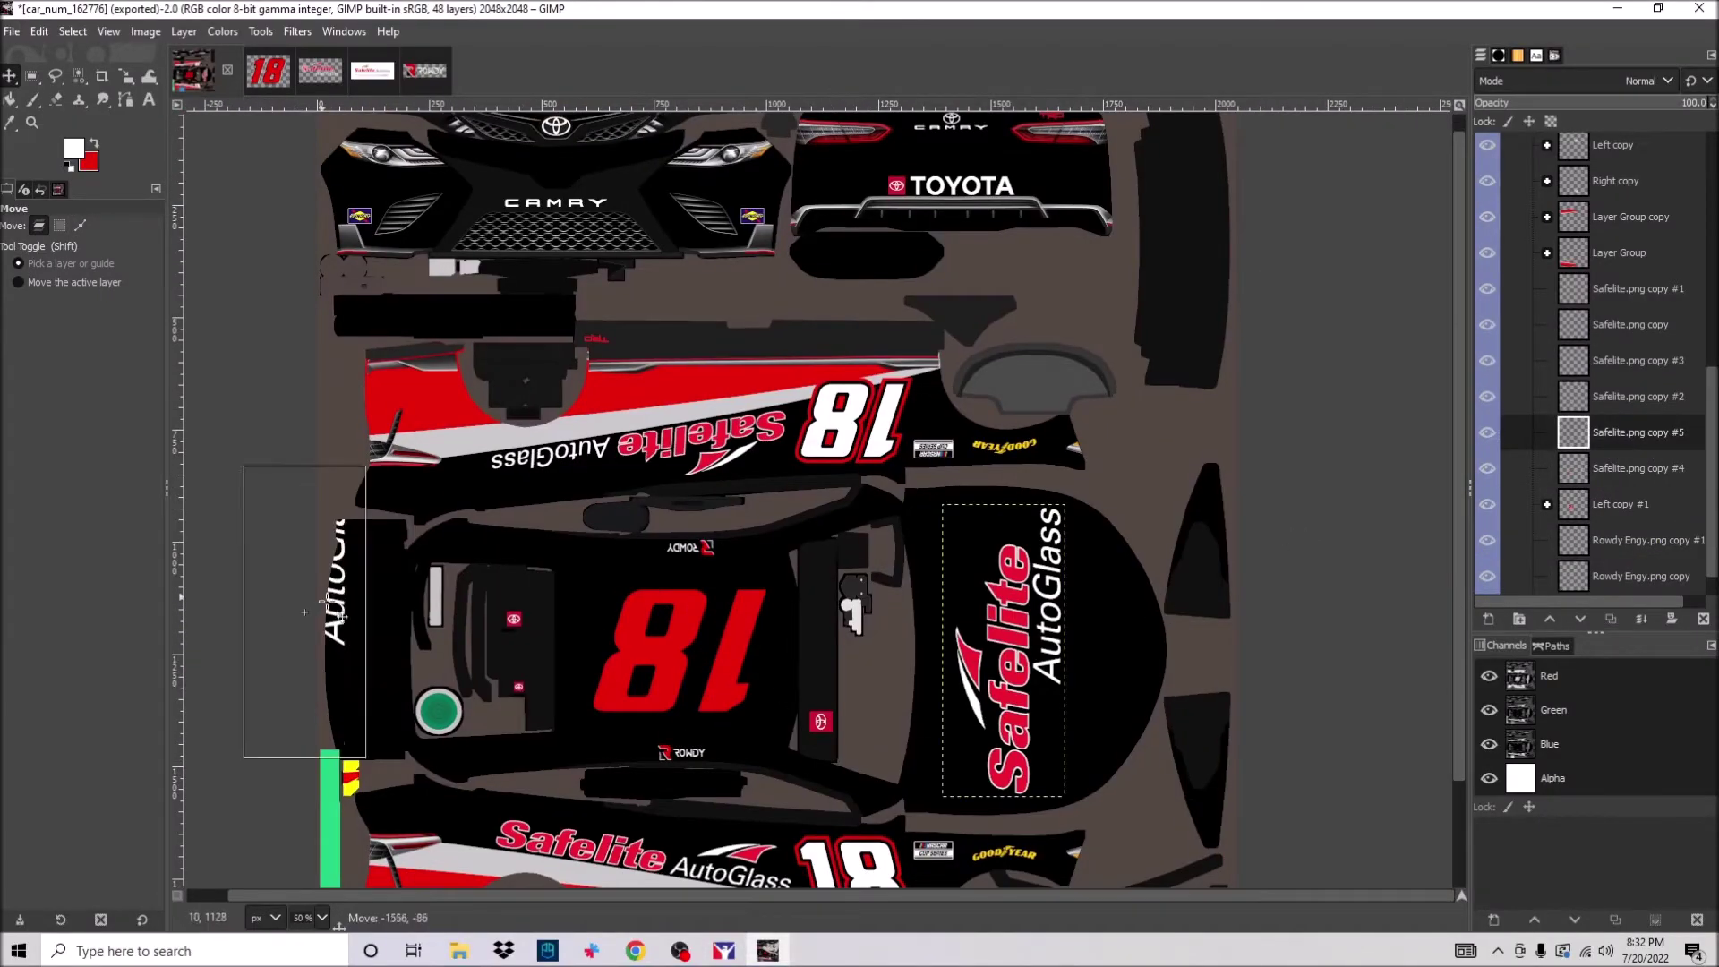
pyautogui.moveTo(305, 613); pyautogui.dragTo(371, 628)
pyautogui.rightClick(430, 603)
pyautogui.click(538, 716)
pyautogui.click(329, 510)
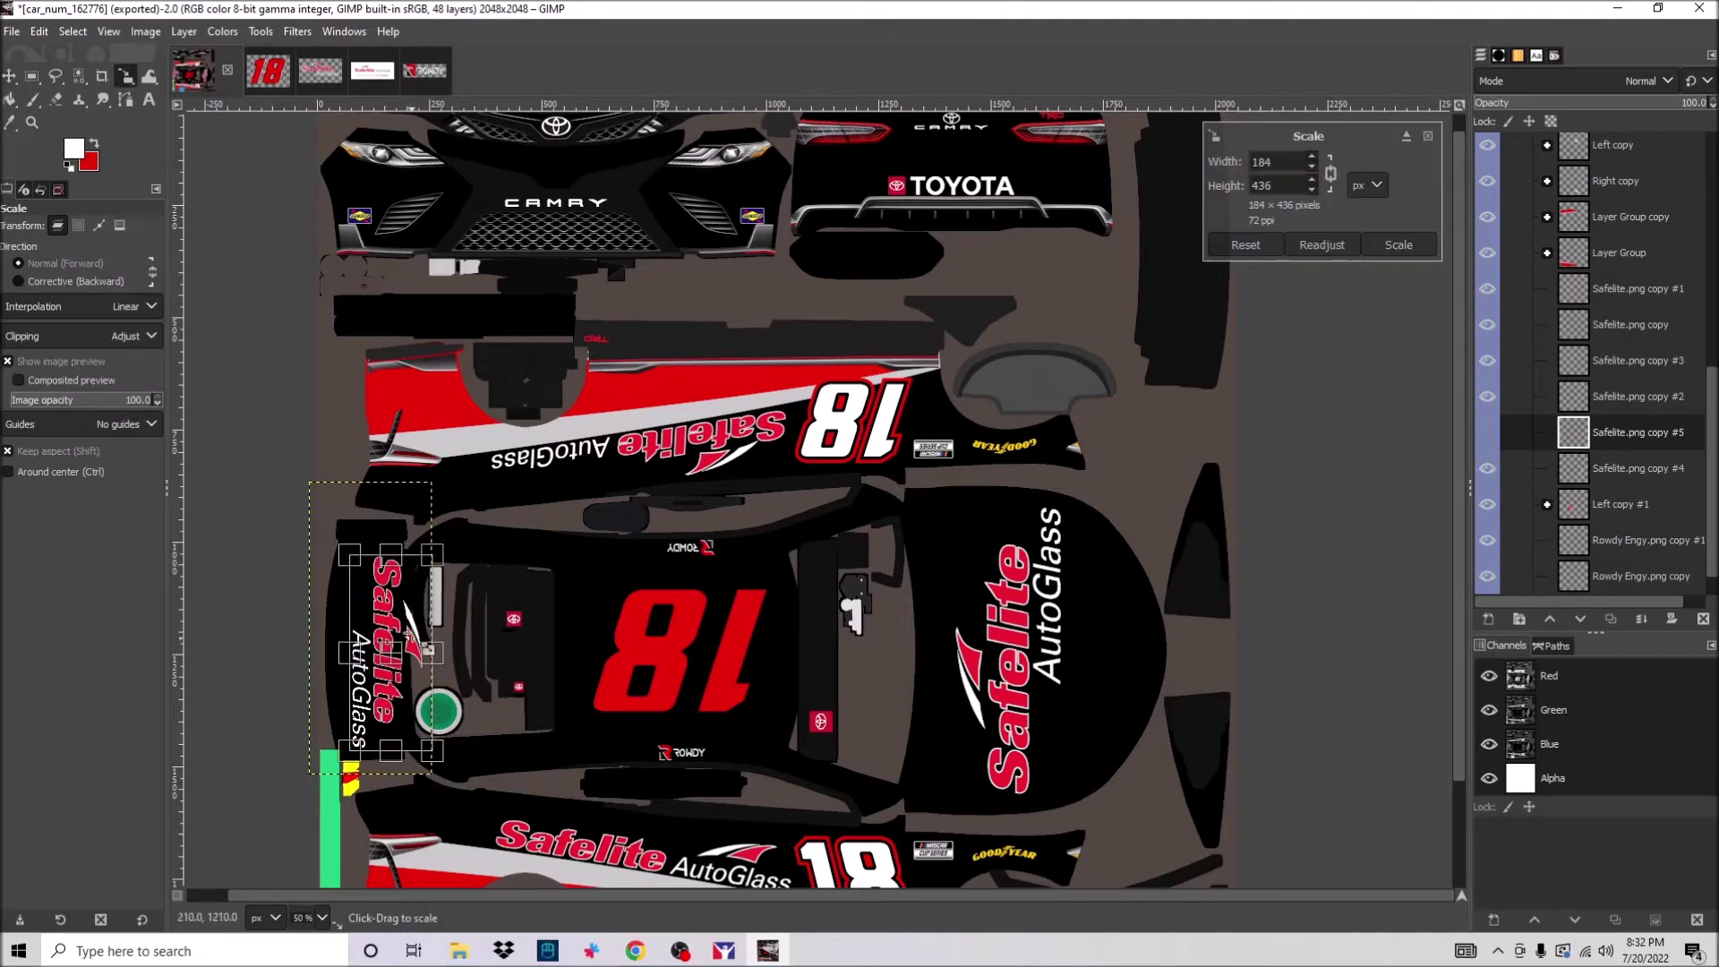
pyautogui.press('Return')
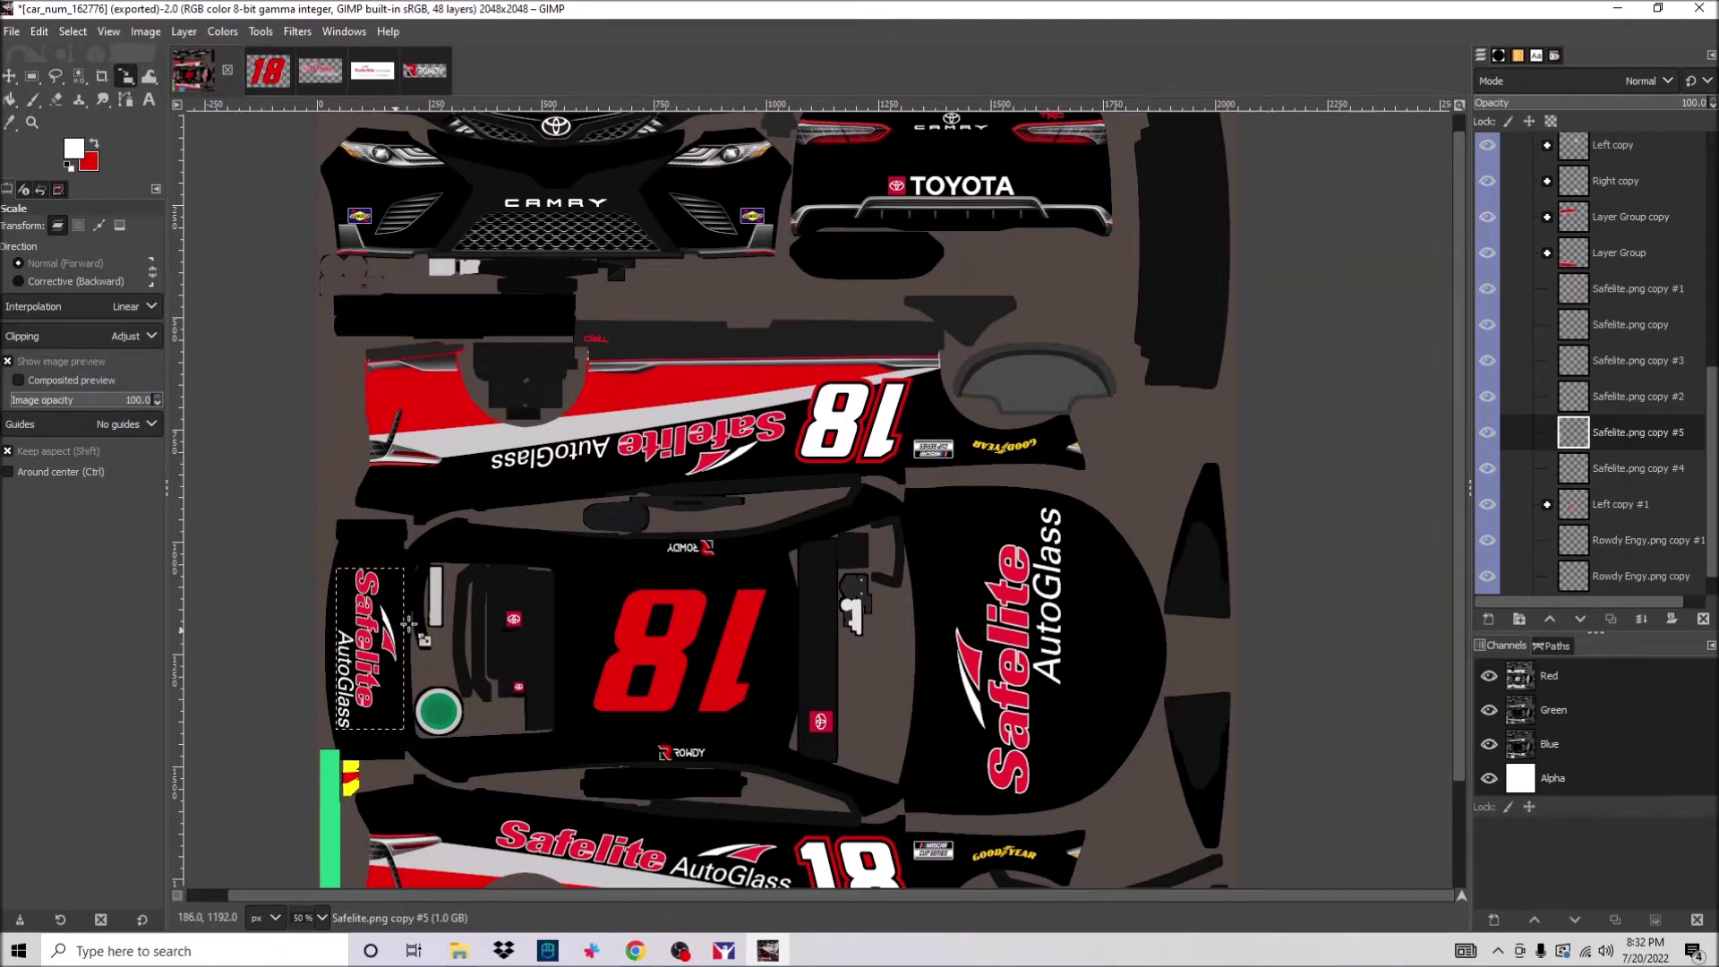
pyautogui.keyDown('ctrl'); pyautogui.scroll(2, 387, 662); pyautogui.keyUp('ctrl')
# Rebuild the one-line Safelite AutoGlass logo by undoing the stacking, merging the wordmarks and moving the swoosh above Safelite.
pyautogui.click(320, 70)
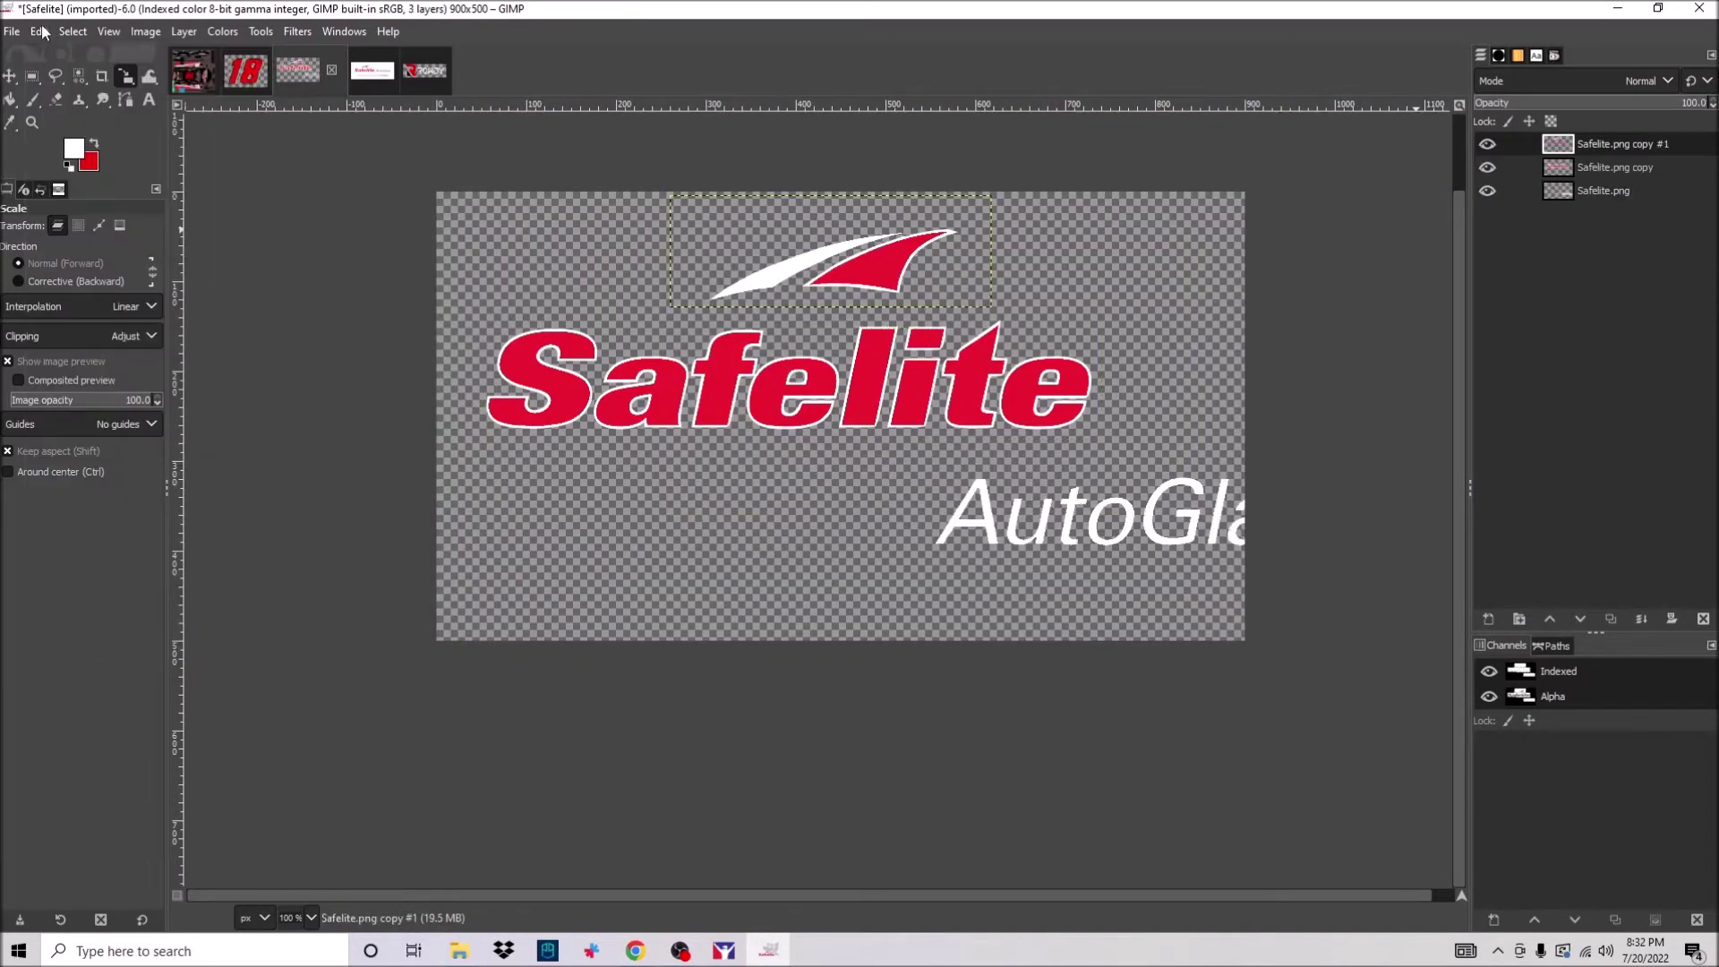
pyautogui.click(41, 30)
pyautogui.click(45, 51)
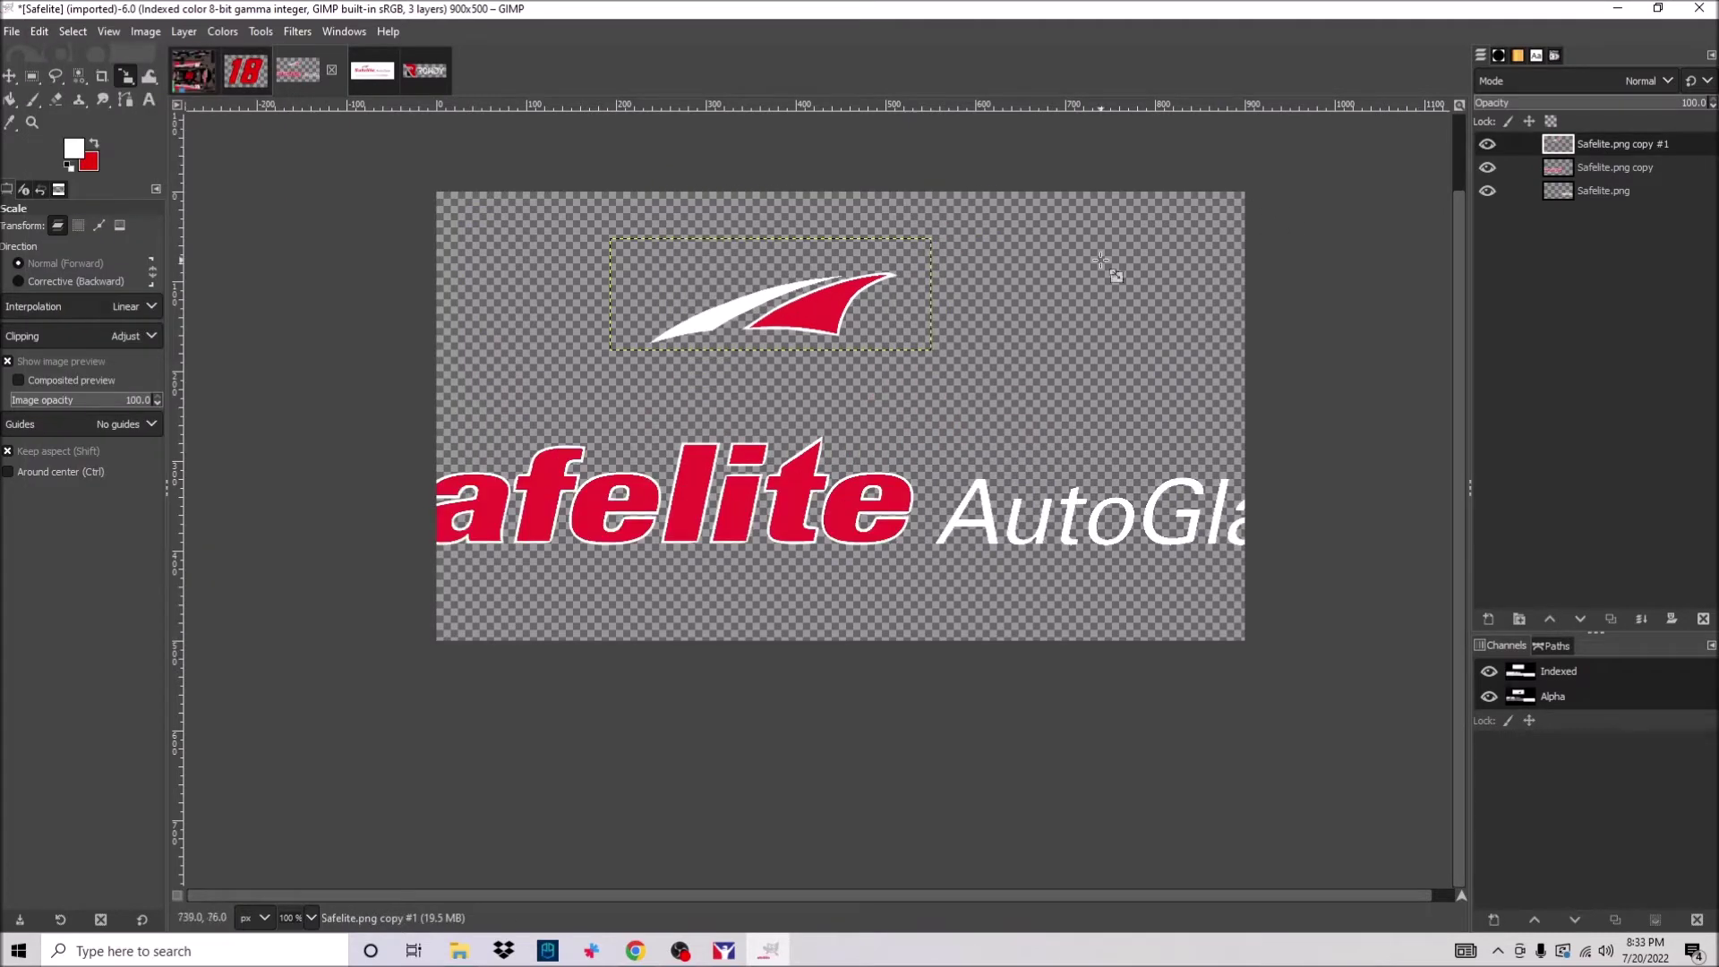
pyautogui.rightClick(1605, 167)
pyautogui.click(1505, 407)
pyautogui.press('m')
pyautogui.moveTo(745, 309); pyautogui.dragTo(573, 406)
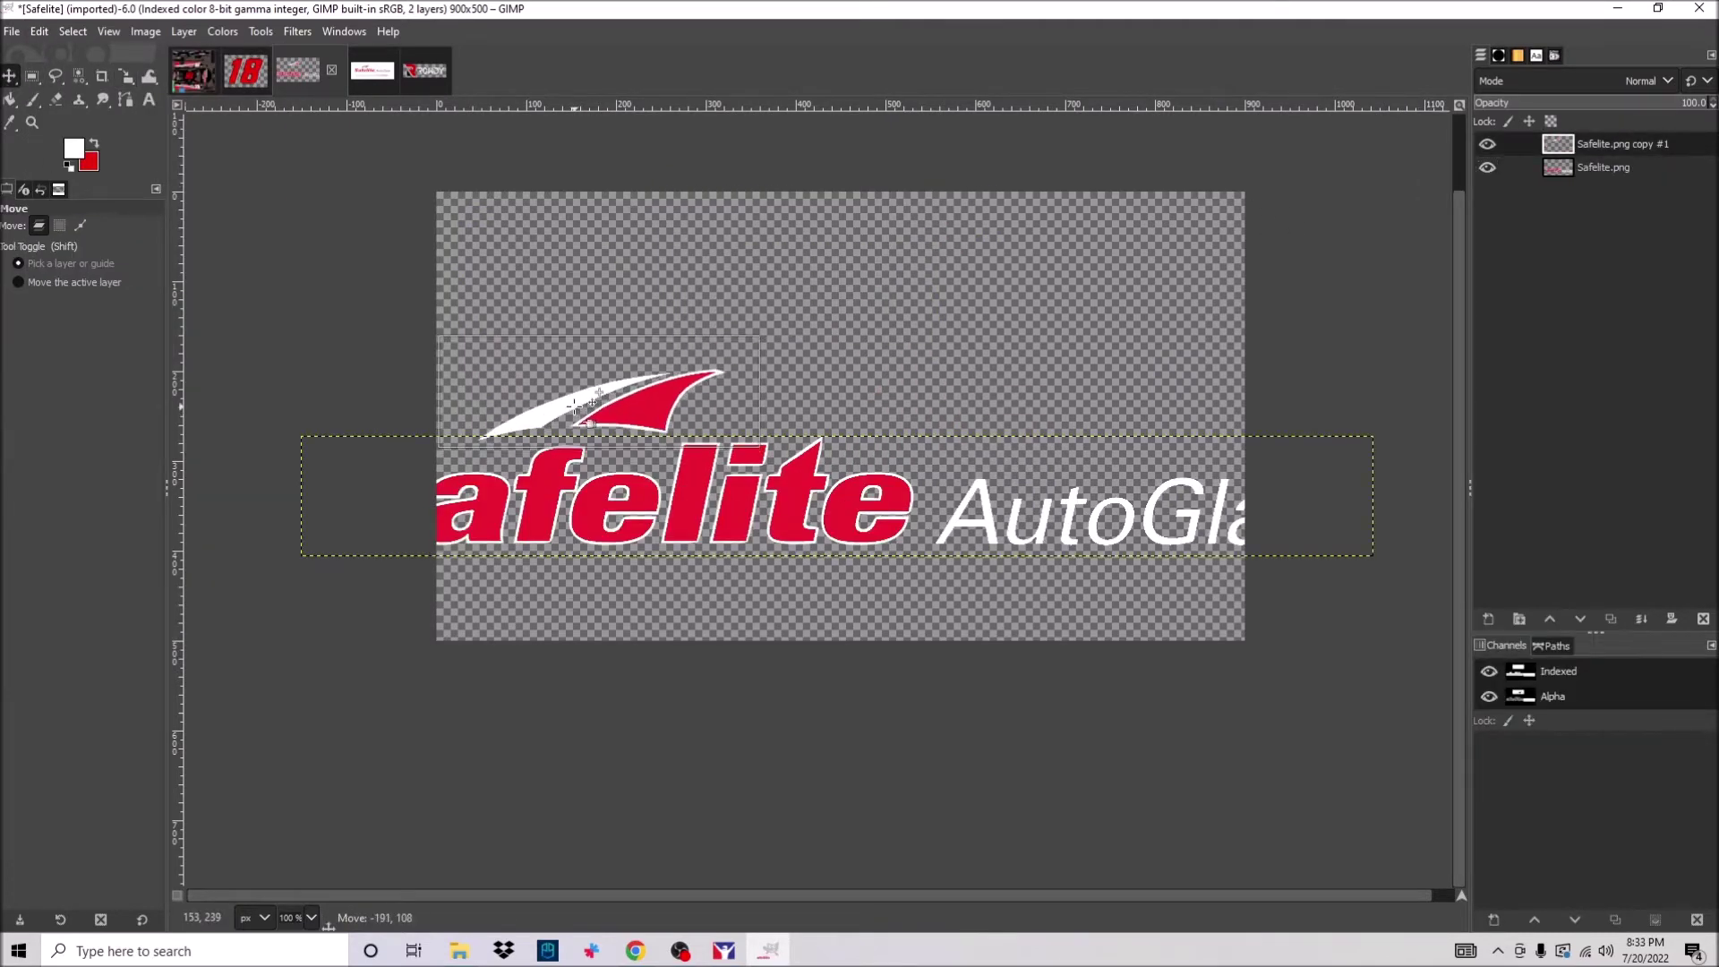
pyautogui.click(1630, 146)
# Copy the one-line Safelite AutoGlass logo into the Camry template and rotate it 90 degrees clockwise.
pyautogui.hotkey('ctrl', 'c')
pyautogui.click(191, 70)
pyautogui.rightClick(669, 369)
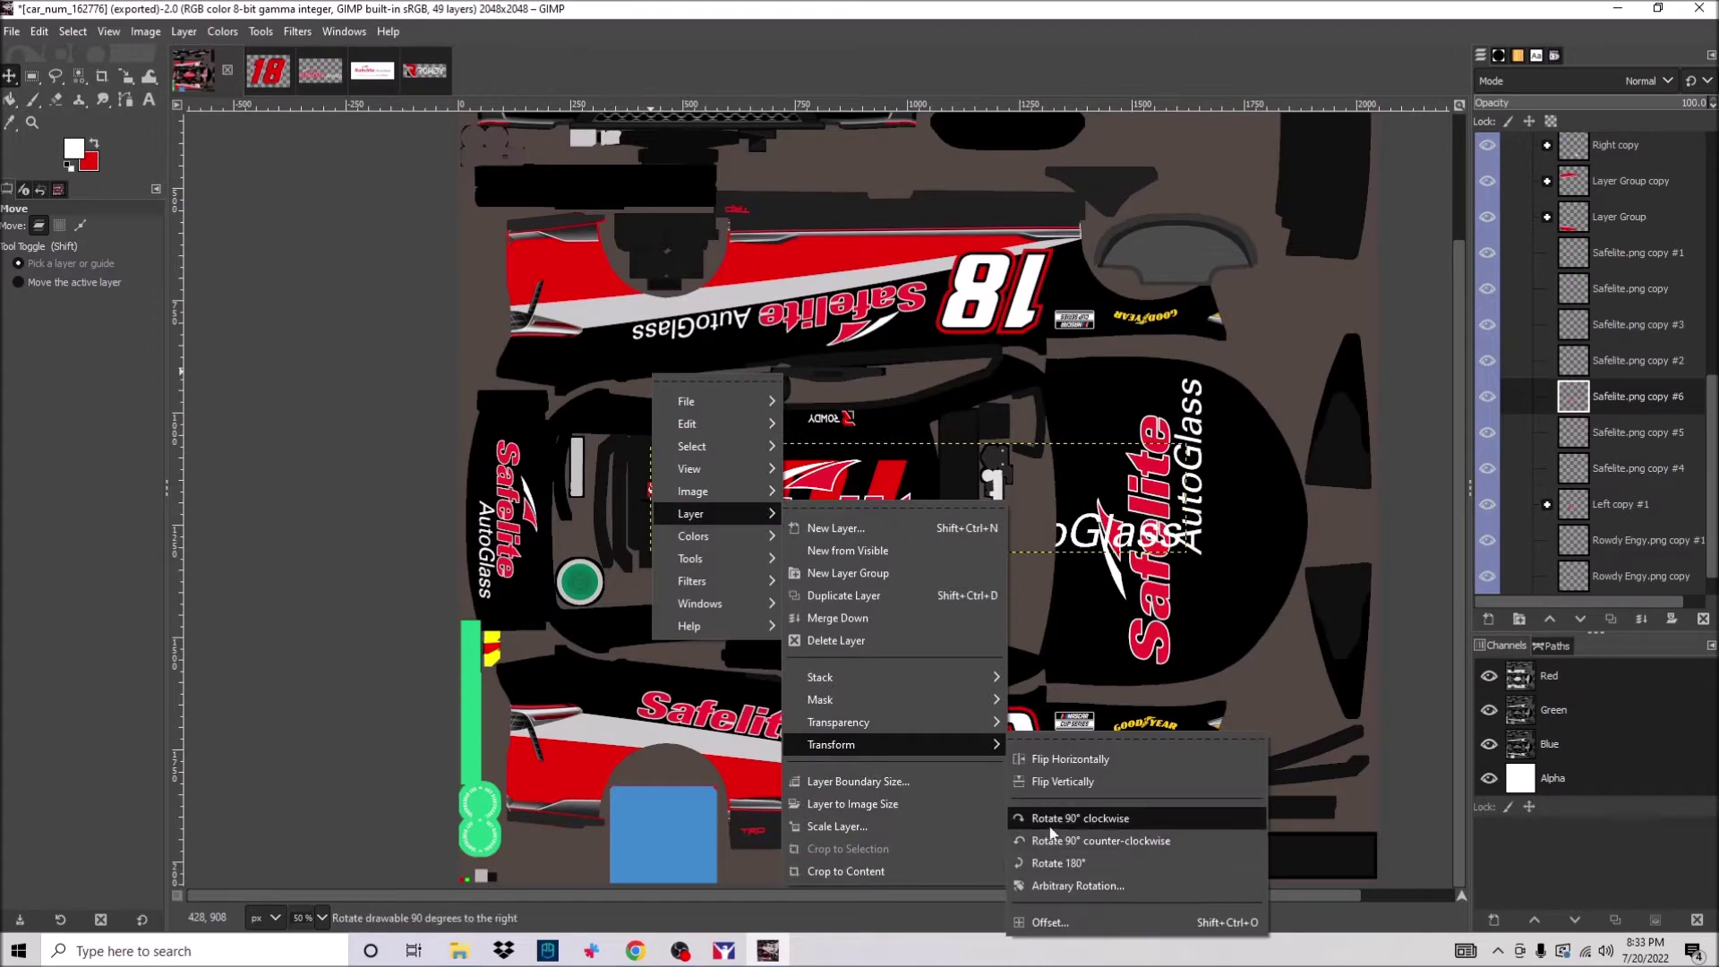
pyautogui.click(1137, 780)
# Scale down the rotated one-line Safelite logo and place it on the roof between the 18 and the rear window.
pyautogui.hotkey('shift', 's')
pyautogui.click(918, 403)
pyautogui.moveTo(973, 231); pyautogui.dragTo(900, 612)
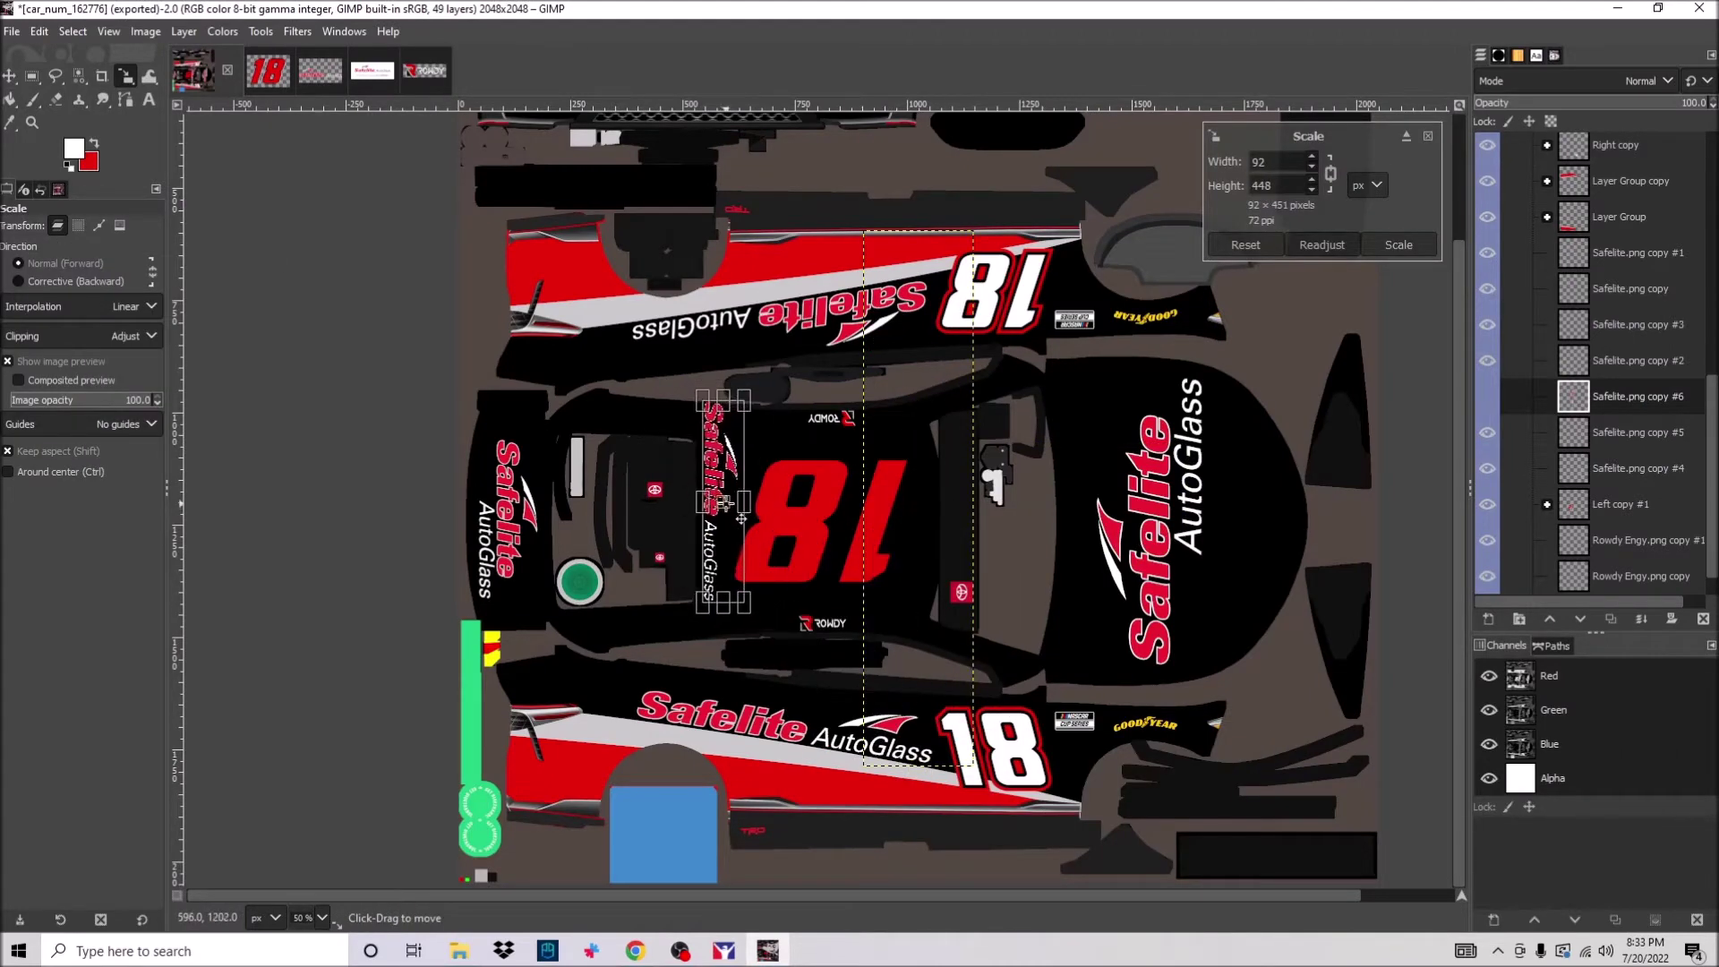
pyautogui.press('1')
pyautogui.moveTo(724, 503); pyautogui.dragTo(729, 445)
pyautogui.press('Return')
pyautogui.press('-')
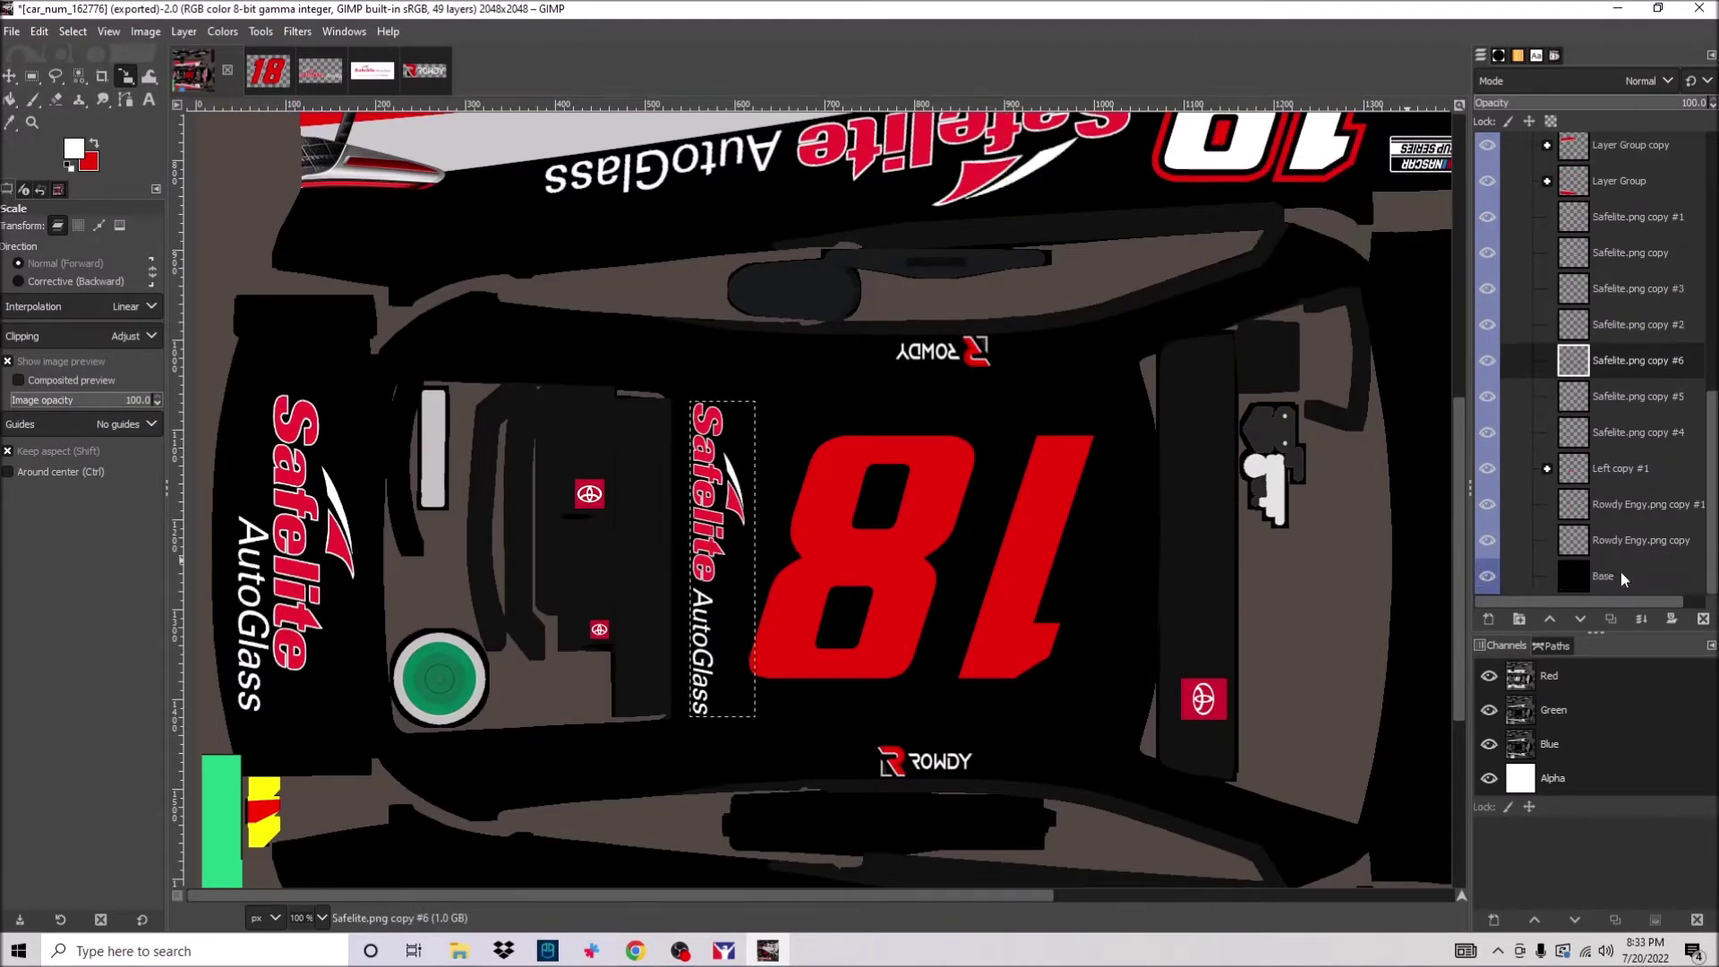
# Gather all Safelite and Rowdy logo layers in a new layer group and move it above the number and stripe groups.
pyautogui.scroll(-1, 1612, 448)
pyautogui.click(1603, 576)
pyautogui.moveTo(1612, 253); pyautogui.dragTo(1611, 219)
pyautogui.moveTo(1612, 288); pyautogui.dragTo(1624, 285)
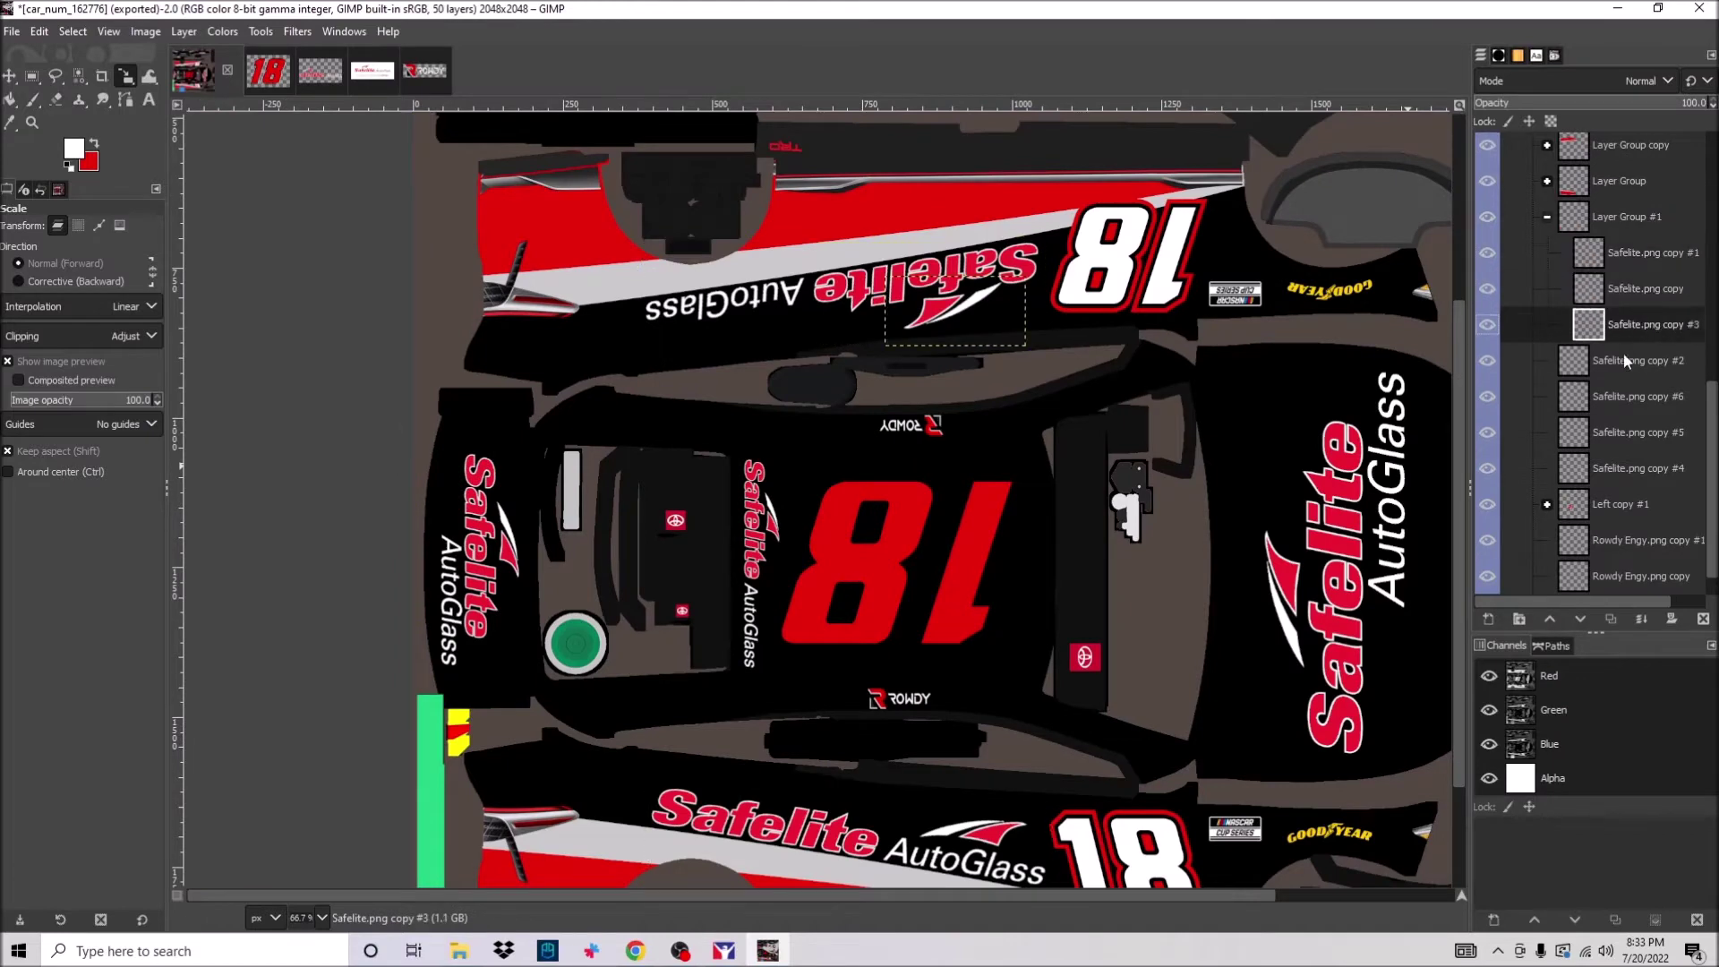
pyautogui.click(1621, 576)
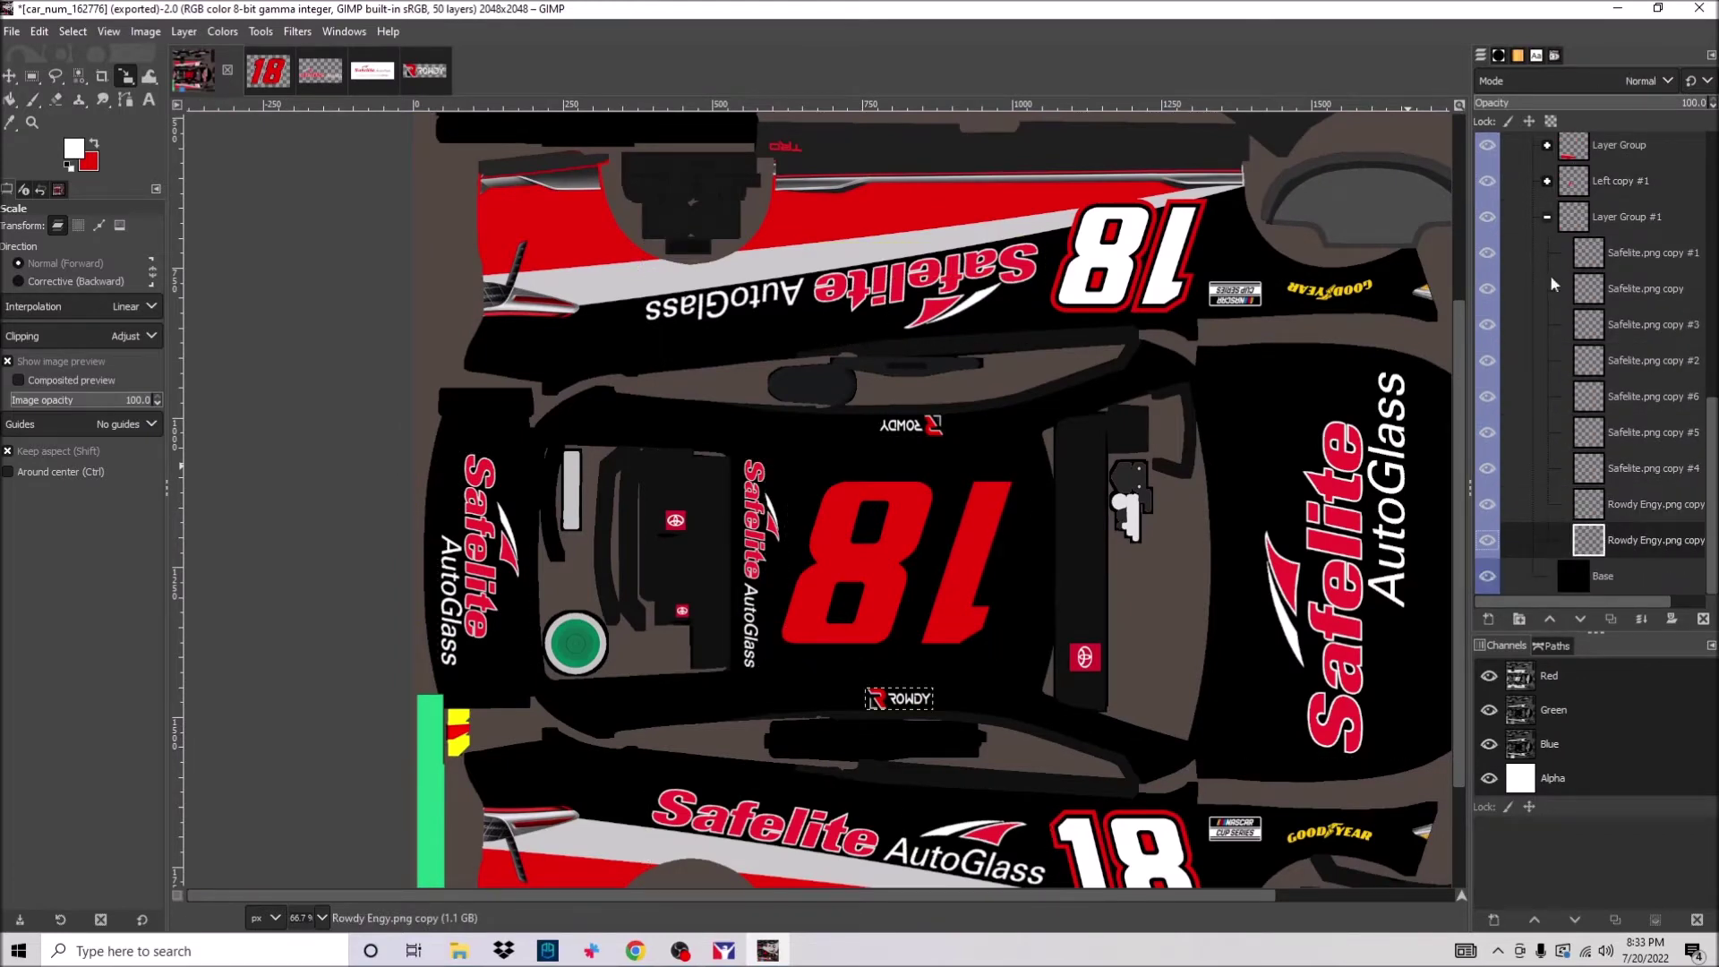
pyautogui.scroll(-3, 896, 493)
pyautogui.scroll(3, 1641, 436)
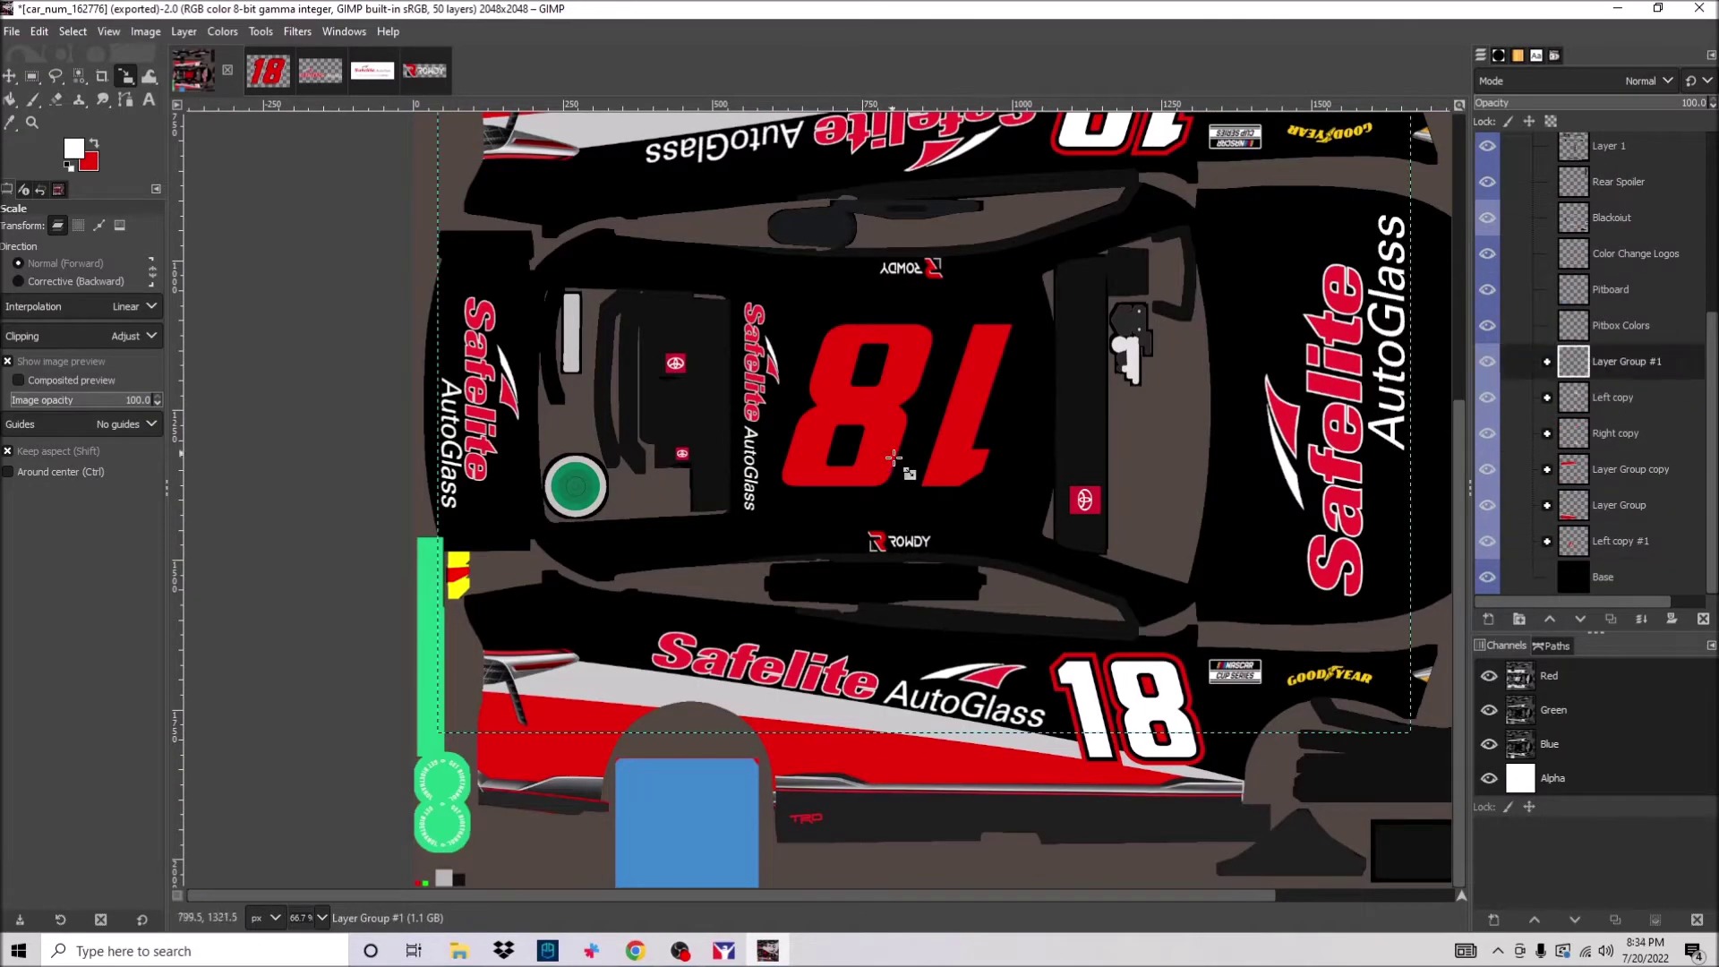
pyautogui.scroll(5, 866, 426)
pyautogui.scroll(2, 483, 296)
pyautogui.press('m')
pyautogui.moveTo(466, 298); pyautogui.dragTo(485, 295)
pyautogui.scroll(-4, 1626, 447)
pyautogui.press('-')
pyautogui.press('-')
pyautogui.press('-')
# Find the DeWalt logo in the Sponsors folder and add it to the logo layer group of the template.
pyautogui.click(1648, 246)
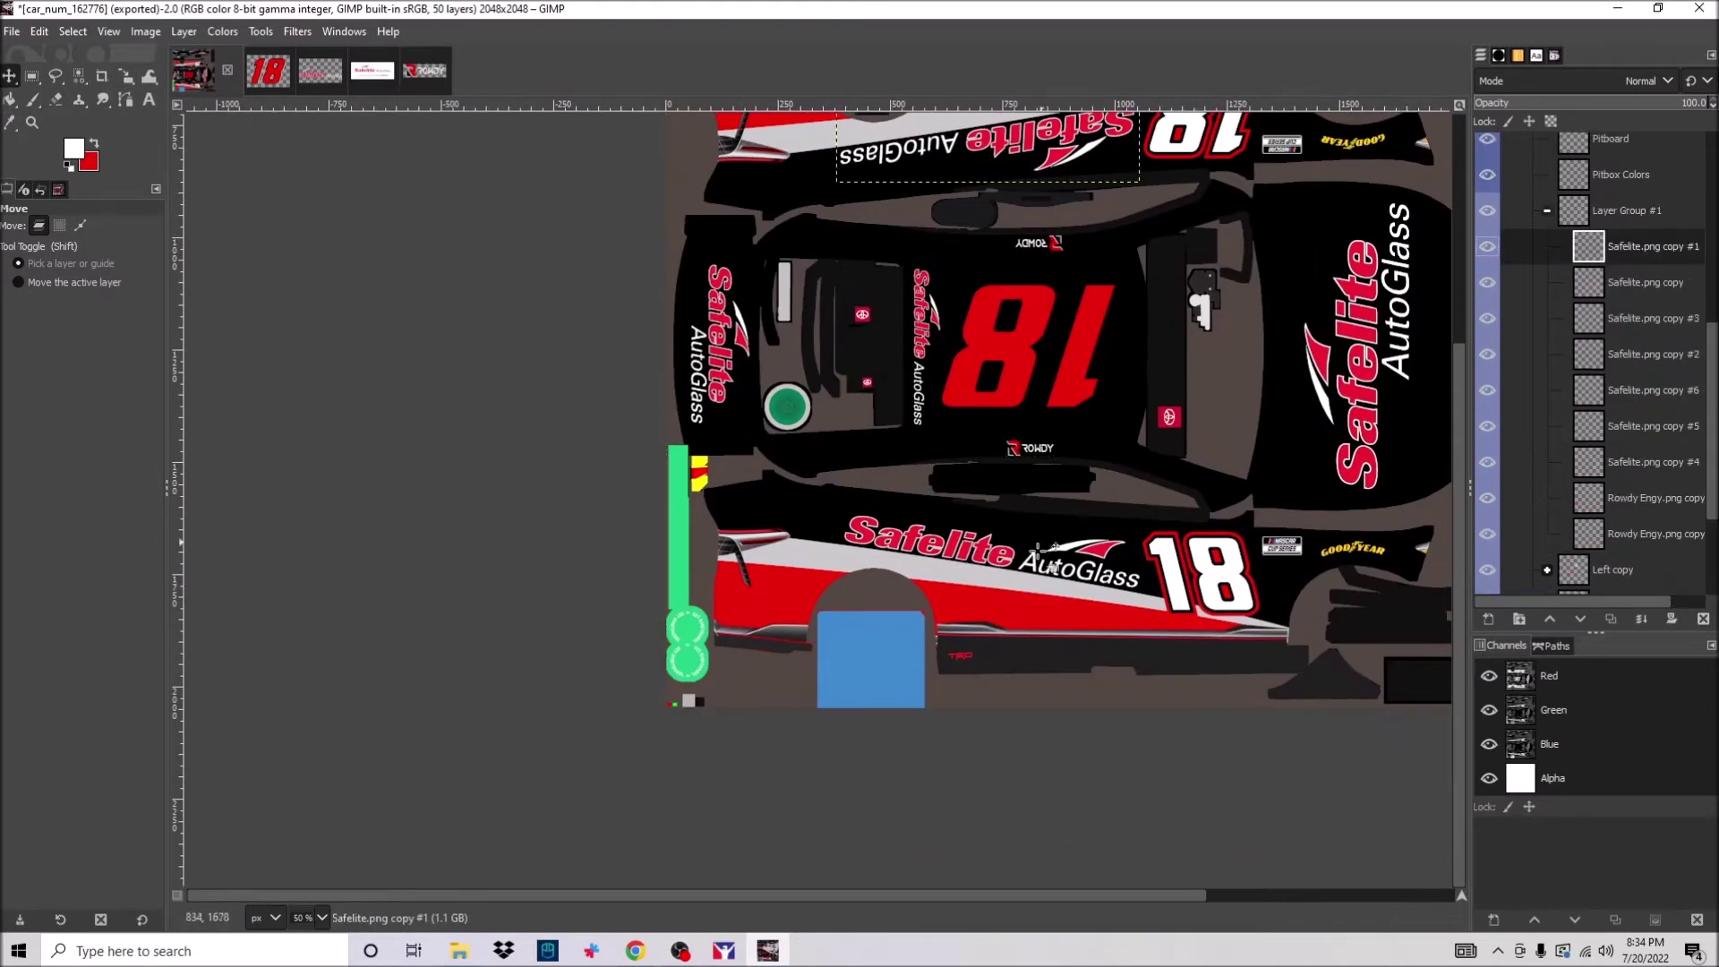
pyautogui.scroll(1, 1052, 548)
pyautogui.click(459, 951)
pyautogui.click(1303, 238)
pyautogui.press('Return')
pyautogui.moveTo(733, 336); pyautogui.dragTo(716, 143)
# Scale the DeWalt logo to 87 × 25 pixels and place it on the red lower side ahead of the rear wheel arch.
pyautogui.hotkey('shift', 's')
pyautogui.press('+')
pyautogui.press('+')
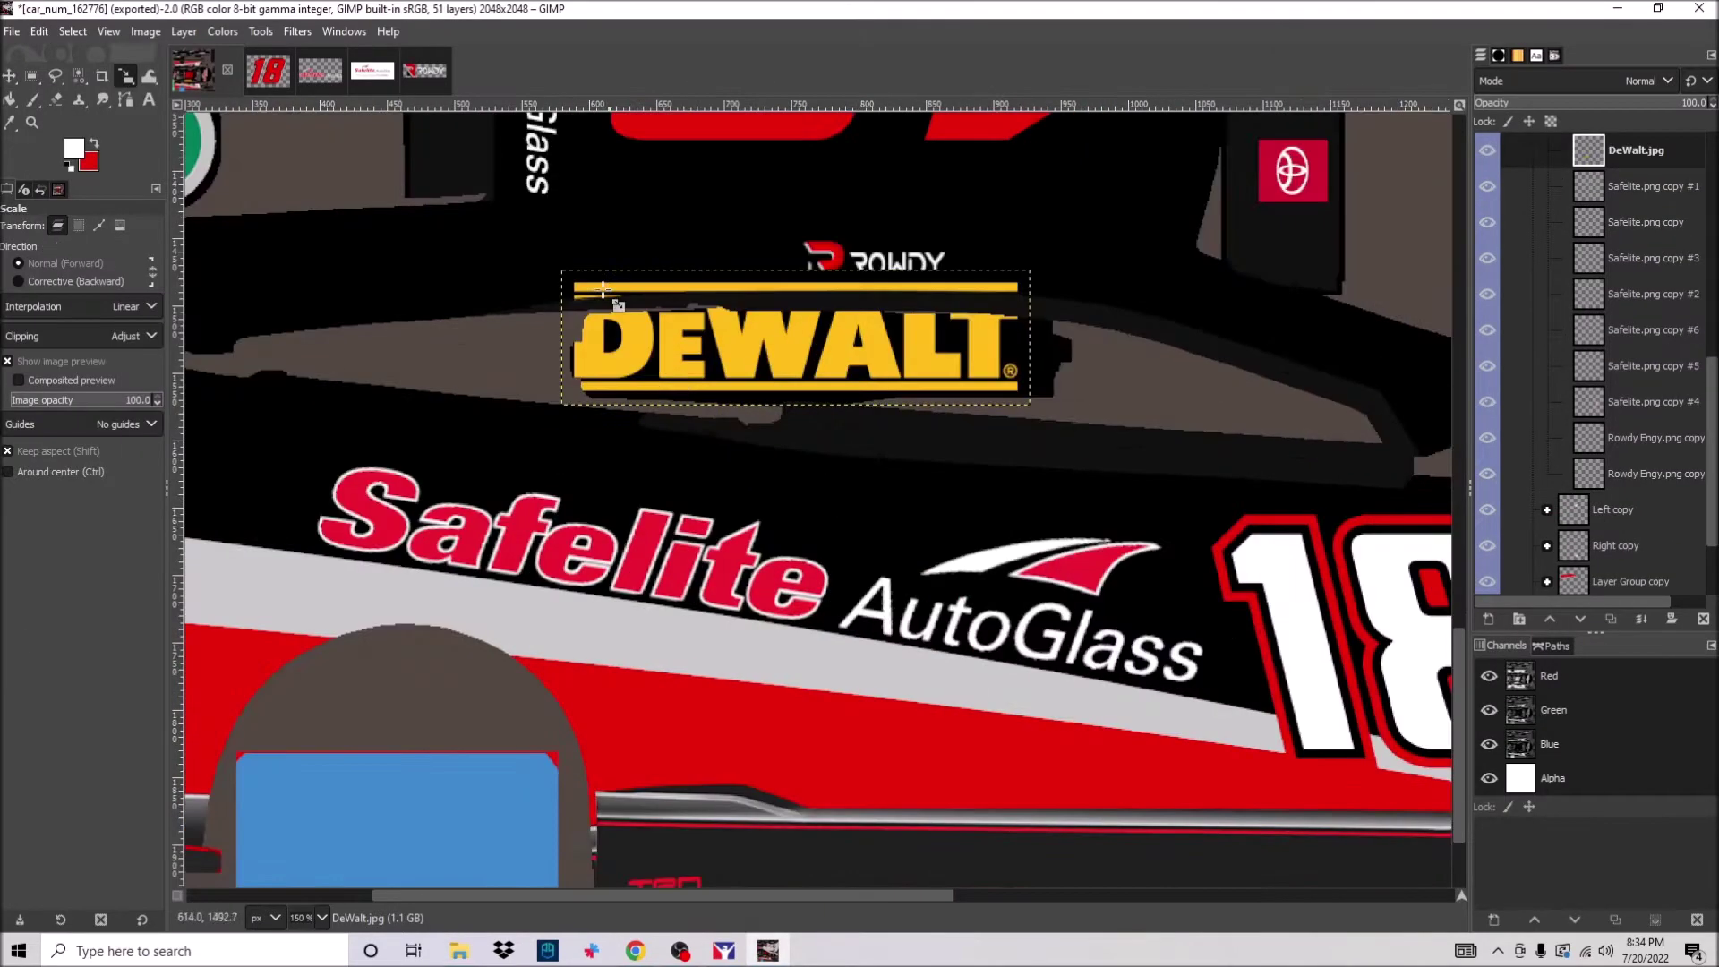
pyautogui.moveTo(824, 383); pyautogui.dragTo(788, 888)
pyautogui.keyDown('ctrl'); pyautogui.scroll(2, 699, 744); pyautogui.keyUp('ctrl')
pyautogui.moveTo(761, 765); pyautogui.dragTo(744, 752)
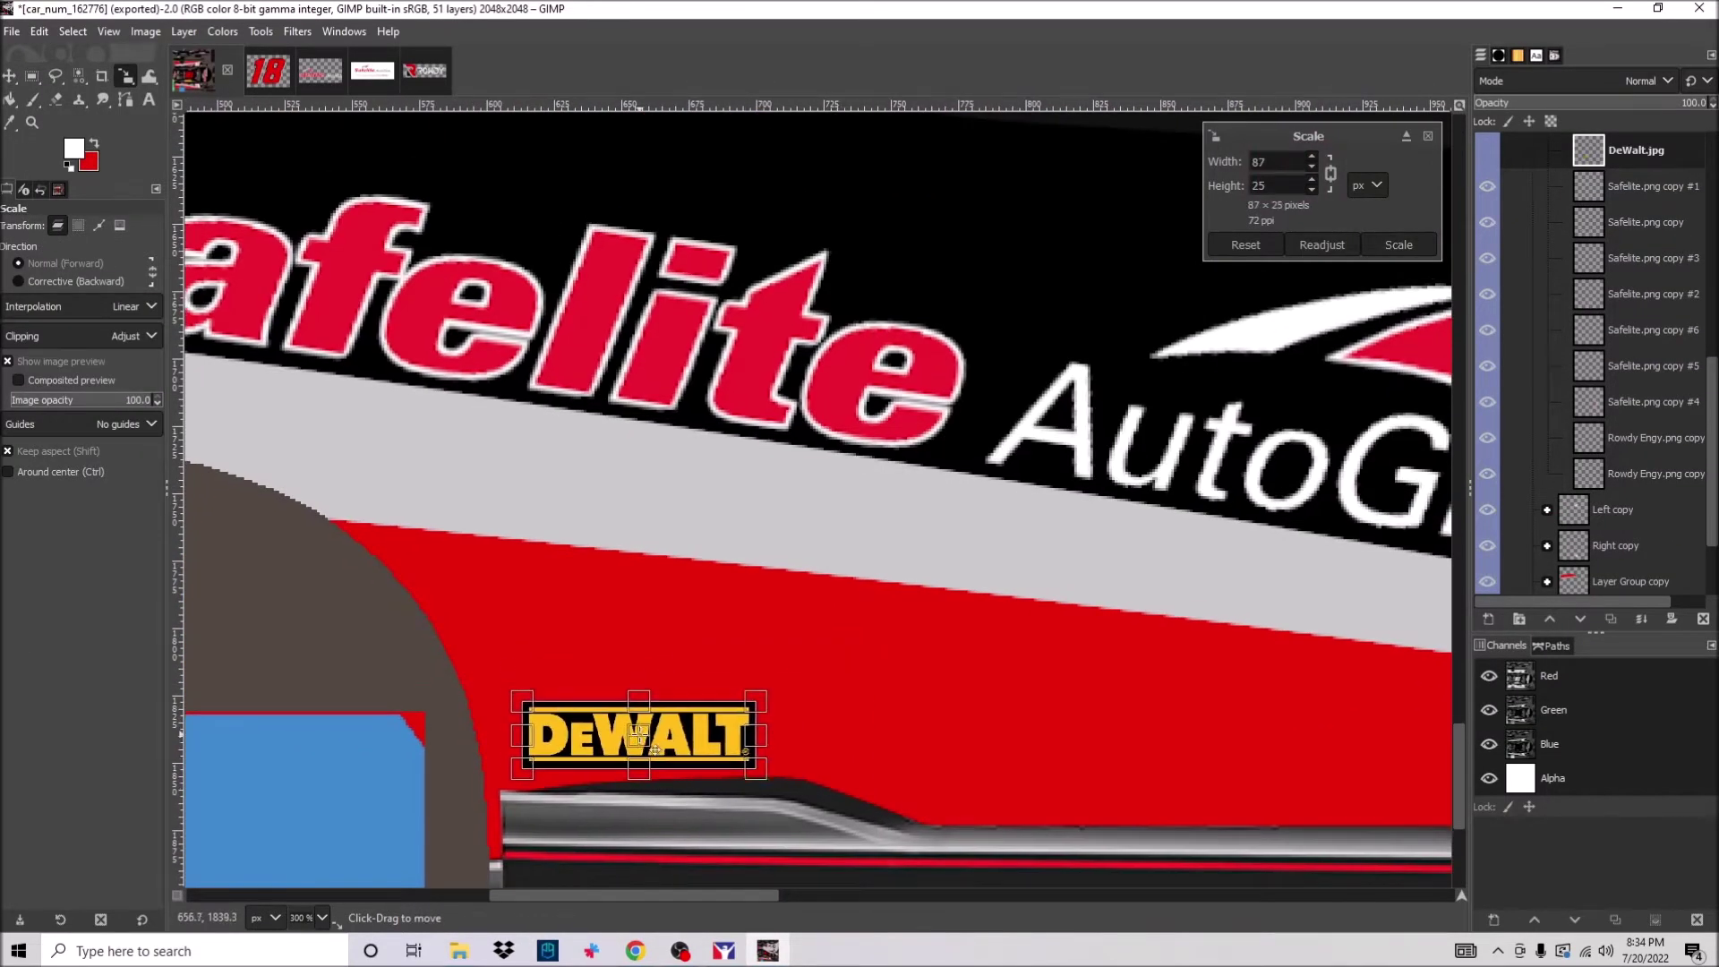
pyautogui.press('-')
pyautogui.press('-')
# Search the Sponsors folder for "jbl" and add the JBL logo to the template.
pyautogui.click(459, 951)
pyautogui.click(1351, 237)
pyautogui.write('jbl')
pyautogui.press('Return')
pyautogui.moveTo(729, 336); pyautogui.dragTo(626, 448)
# Scale the JBL logo to 72 × 41 pixels and place it directly above the DeWalt logo.
pyautogui.hotkey('shift', 's')
pyautogui.click(1173, 710)
pyautogui.moveTo(1173, 710); pyautogui.dragTo(847, 507)
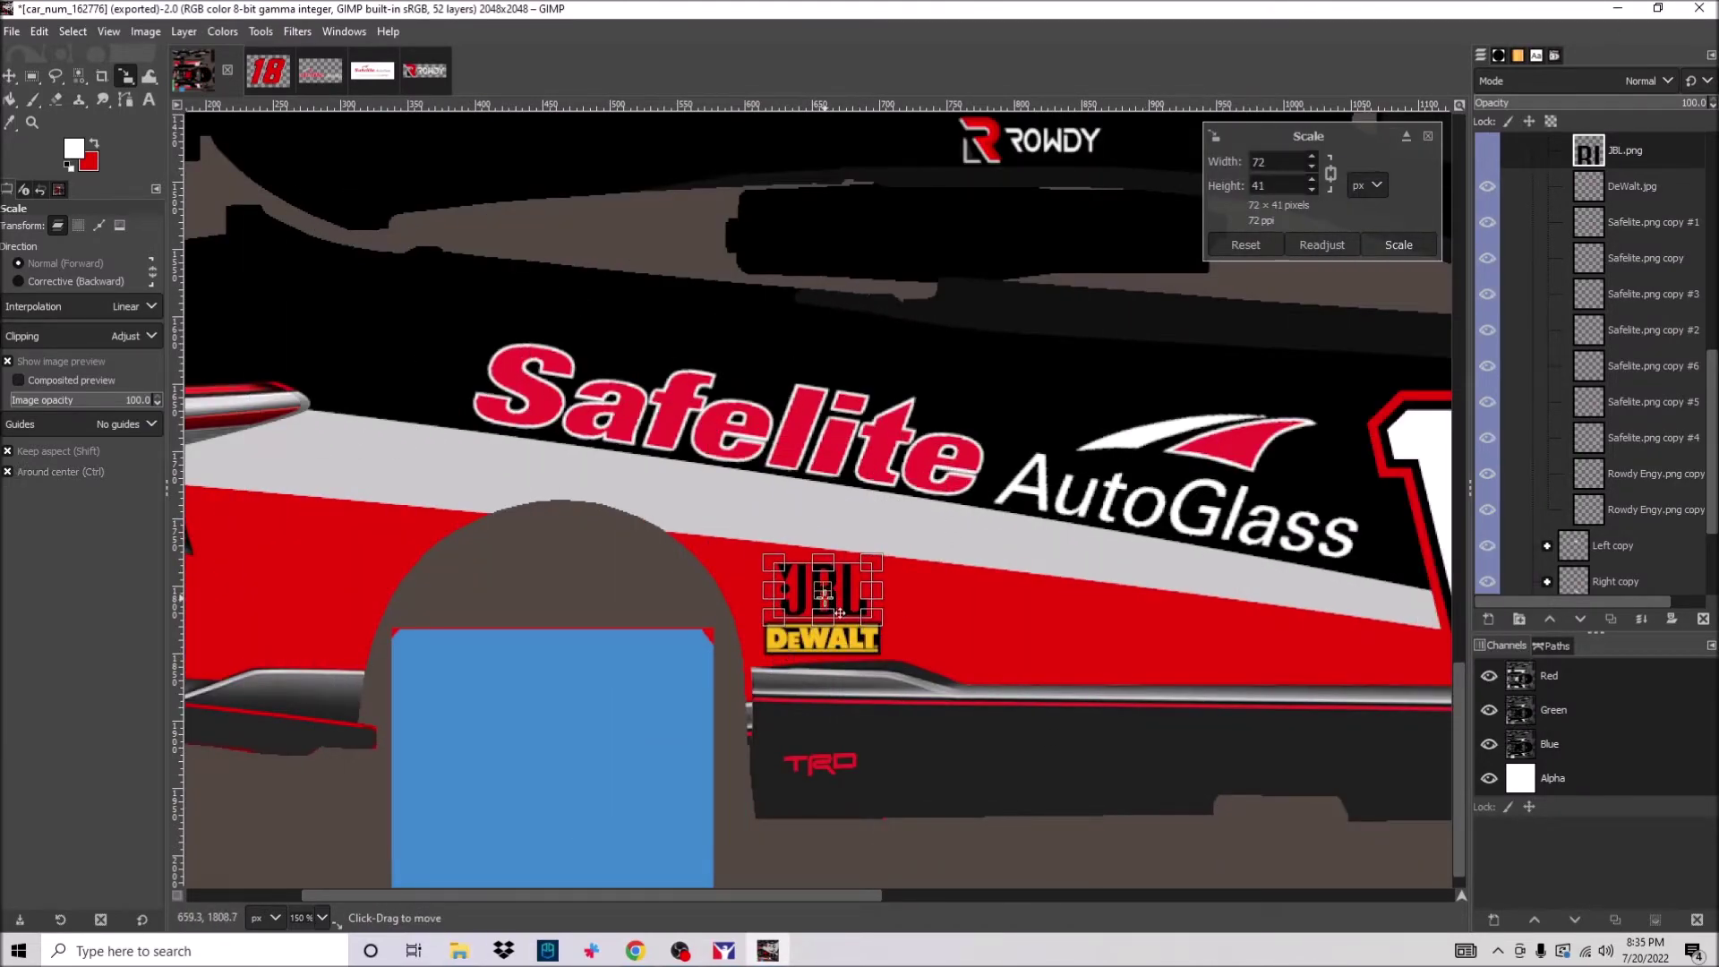
pyautogui.press('+')
pyautogui.press('+')
pyautogui.press('+')
pyautogui.press('Return')
pyautogui.press('-')
pyautogui.press('-')
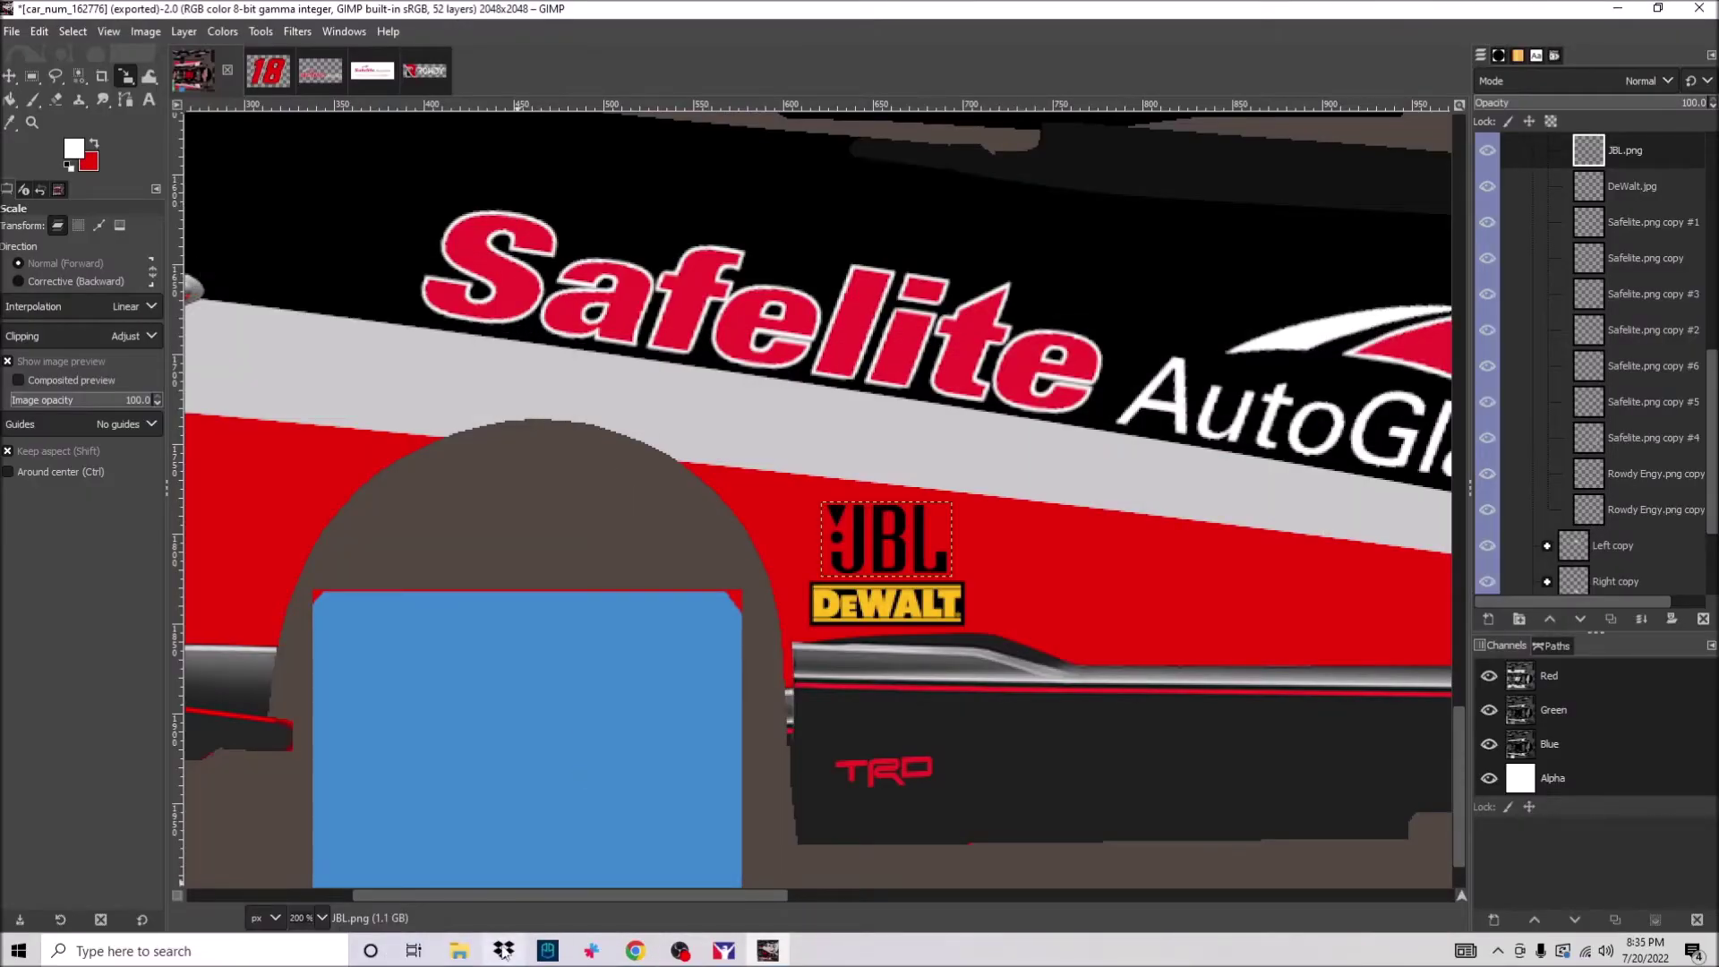
# Clear the Sponsors folder search and browse the full logo collection for more side sponsors.
pyautogui.click(460, 951)
pyautogui.click(1279, 237)
pyautogui.press('BackSpace')
pyautogui.scroll(-20, 985, 513)
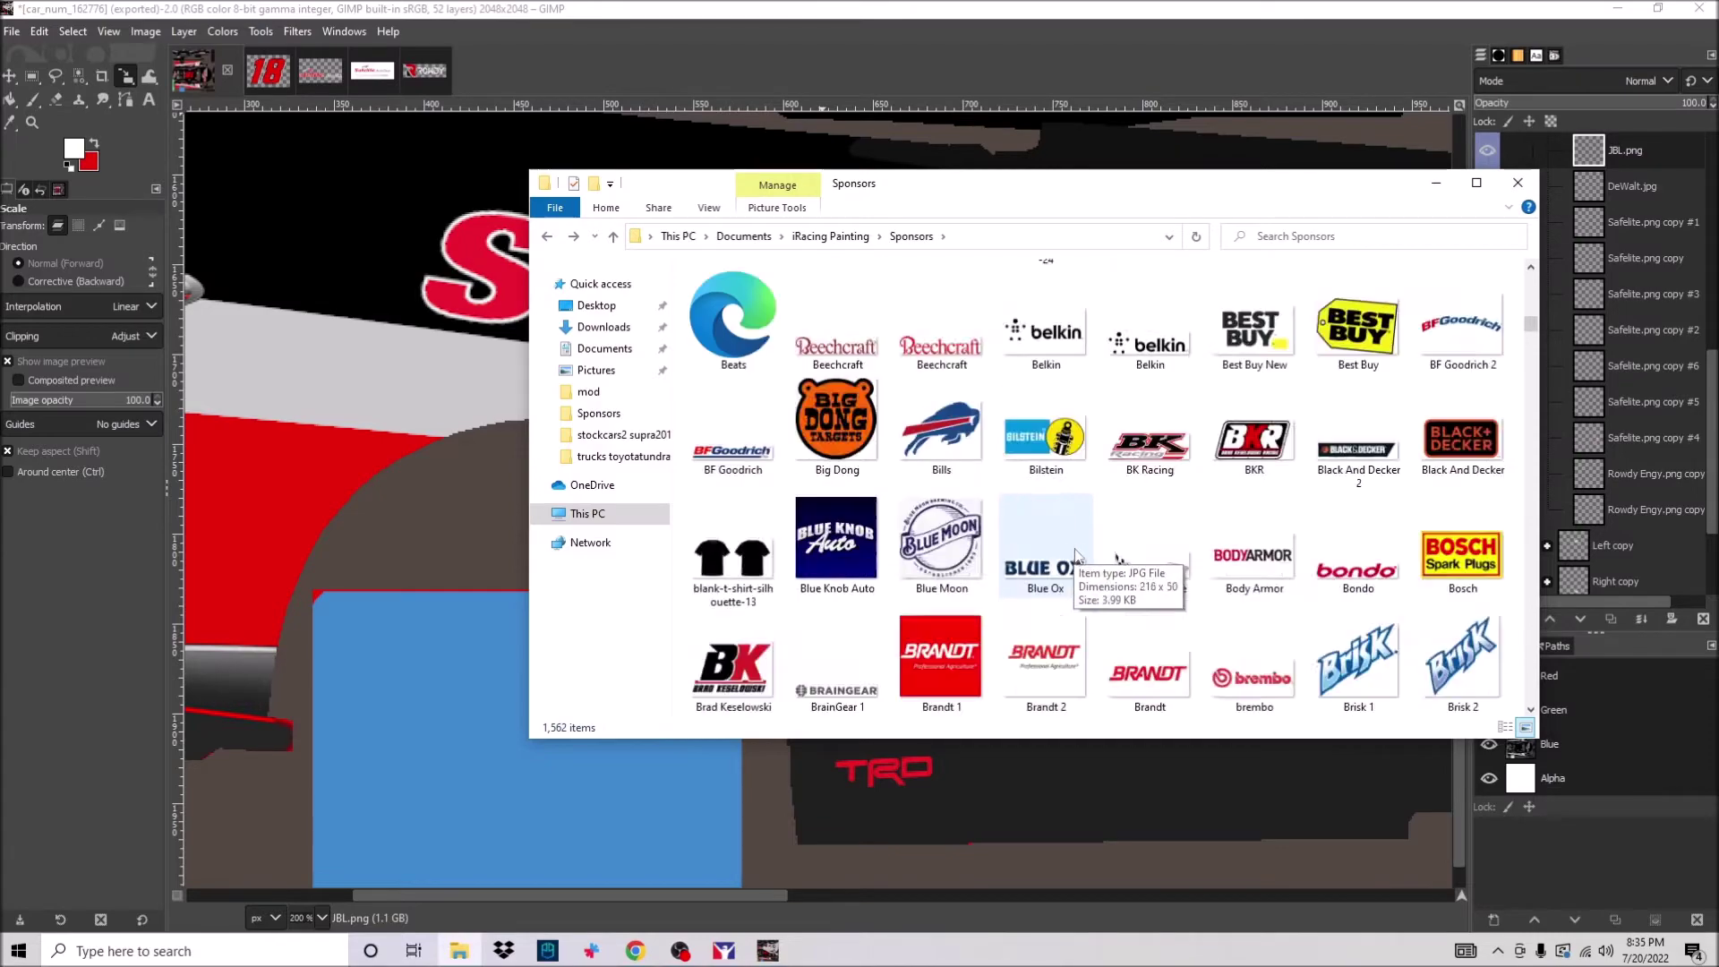
# Switch to Chrome and search Google Images for "kyle busch 2022" in a new tab.
pyautogui.click(638, 951)
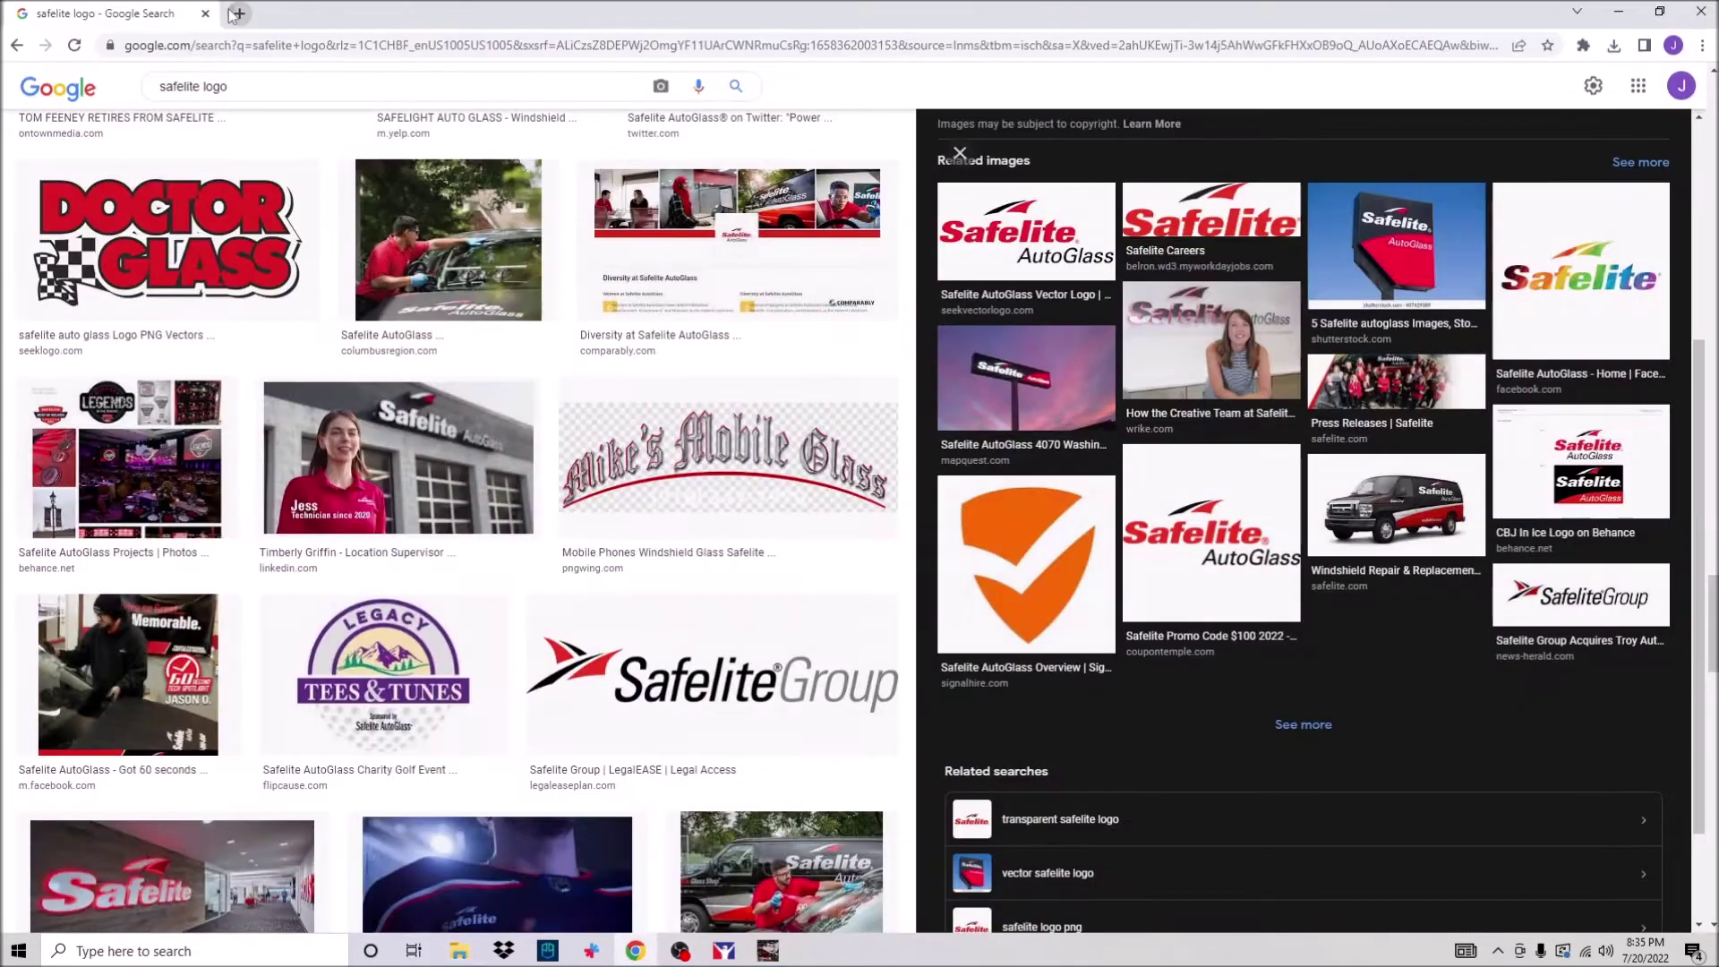
pyautogui.hotkey('ctrl', 't')
pyautogui.write('kyle busch 2021')
pyautogui.press('Return')
pyautogui.click(253, 161)
pyautogui.click(318, 90)
pyautogui.press('BackSpace')
pyautogui.write('2')
pyautogui.press('Return')
# Examine enlarged photos of the 2022 number 18 Toyota and related images for its contingency sponsor placement.
pyautogui.click(361, 269)
pyautogui.scroll(-1, 1343, 626)
pyautogui.click(1211, 797)
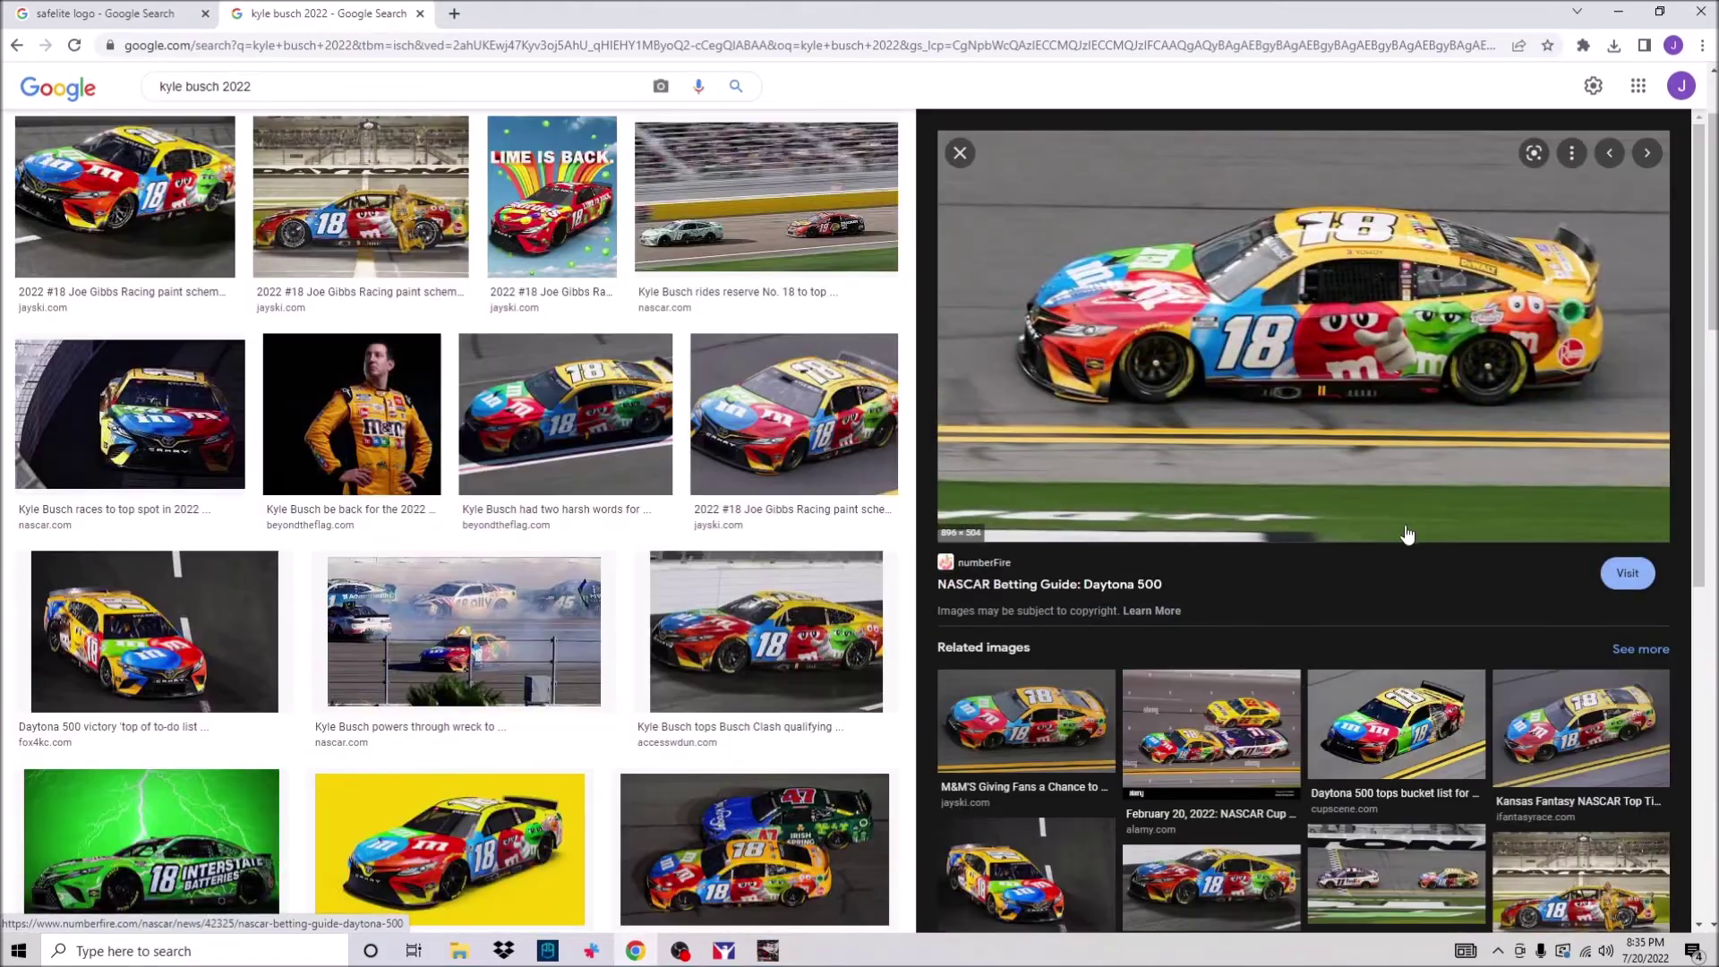
pyautogui.scroll(-5, 1254, 626)
pyautogui.click(1036, 760)
pyautogui.scroll(-6, 1089, 536)
pyautogui.click(1211, 443)
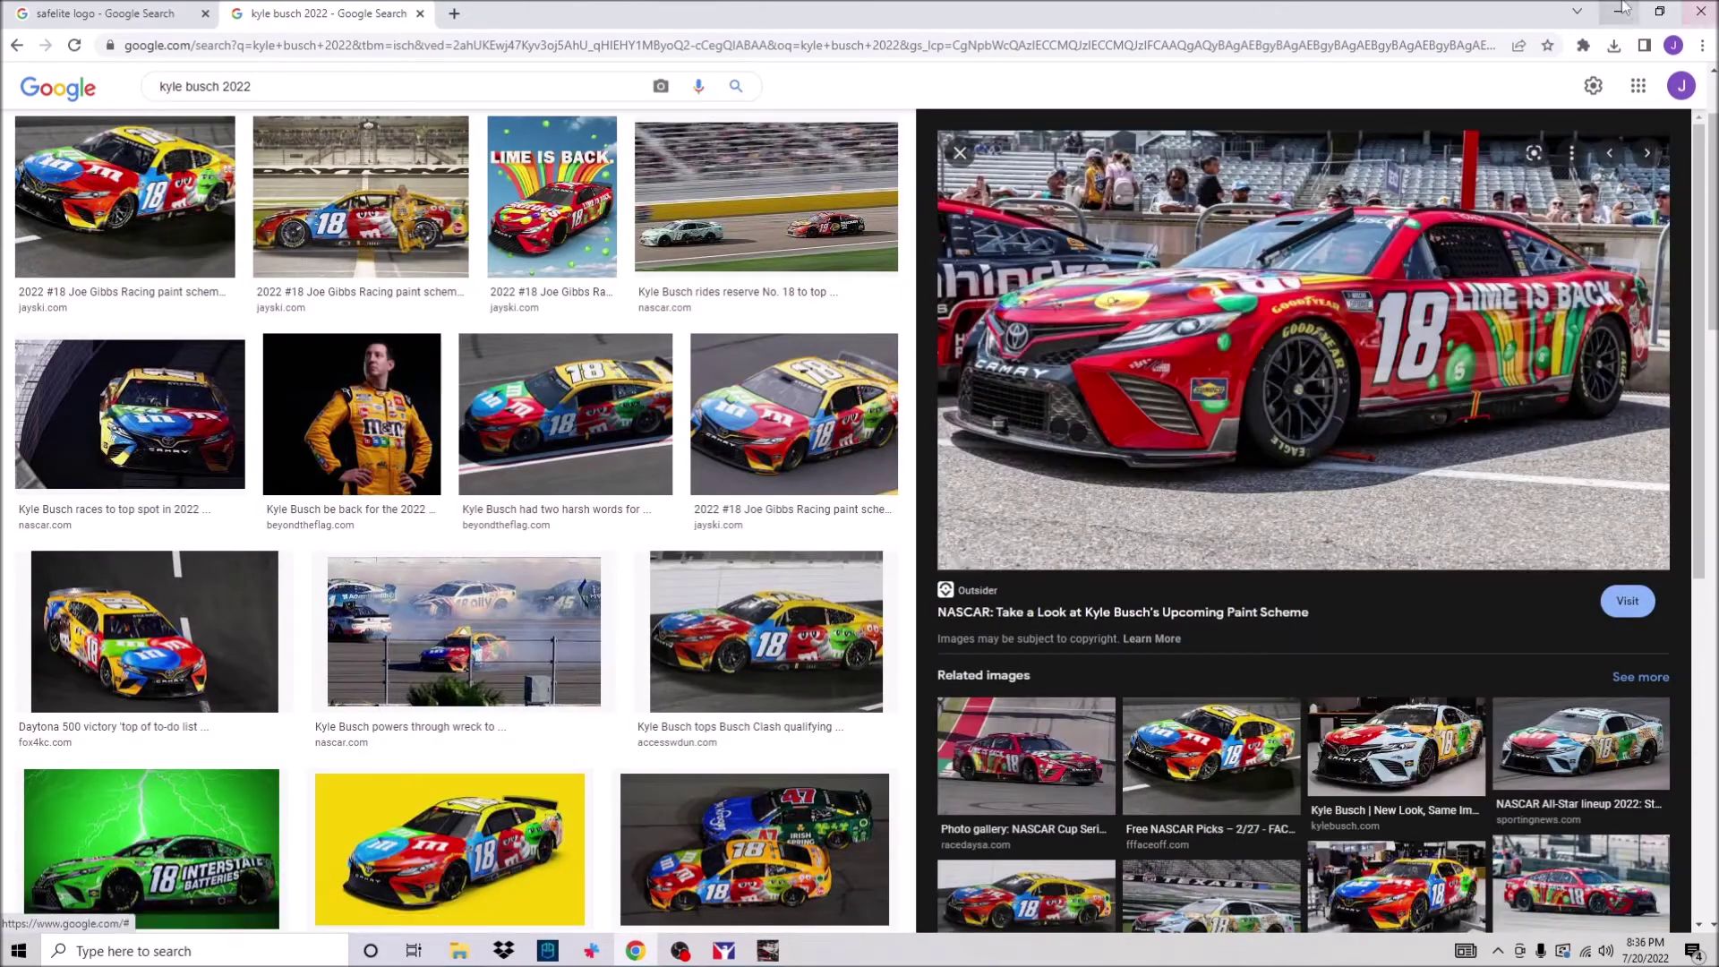
# Leave Chrome and search the Sponsors folder for "rheem".
pyautogui.click(1619, 11)
pyautogui.click(1330, 236)
pyautogui.write('rheem')
# Merge the JBL logo into the DeWalt layer and place a copy rotated 180° on the opposite side of the car.
pyautogui.click(1641, 619)
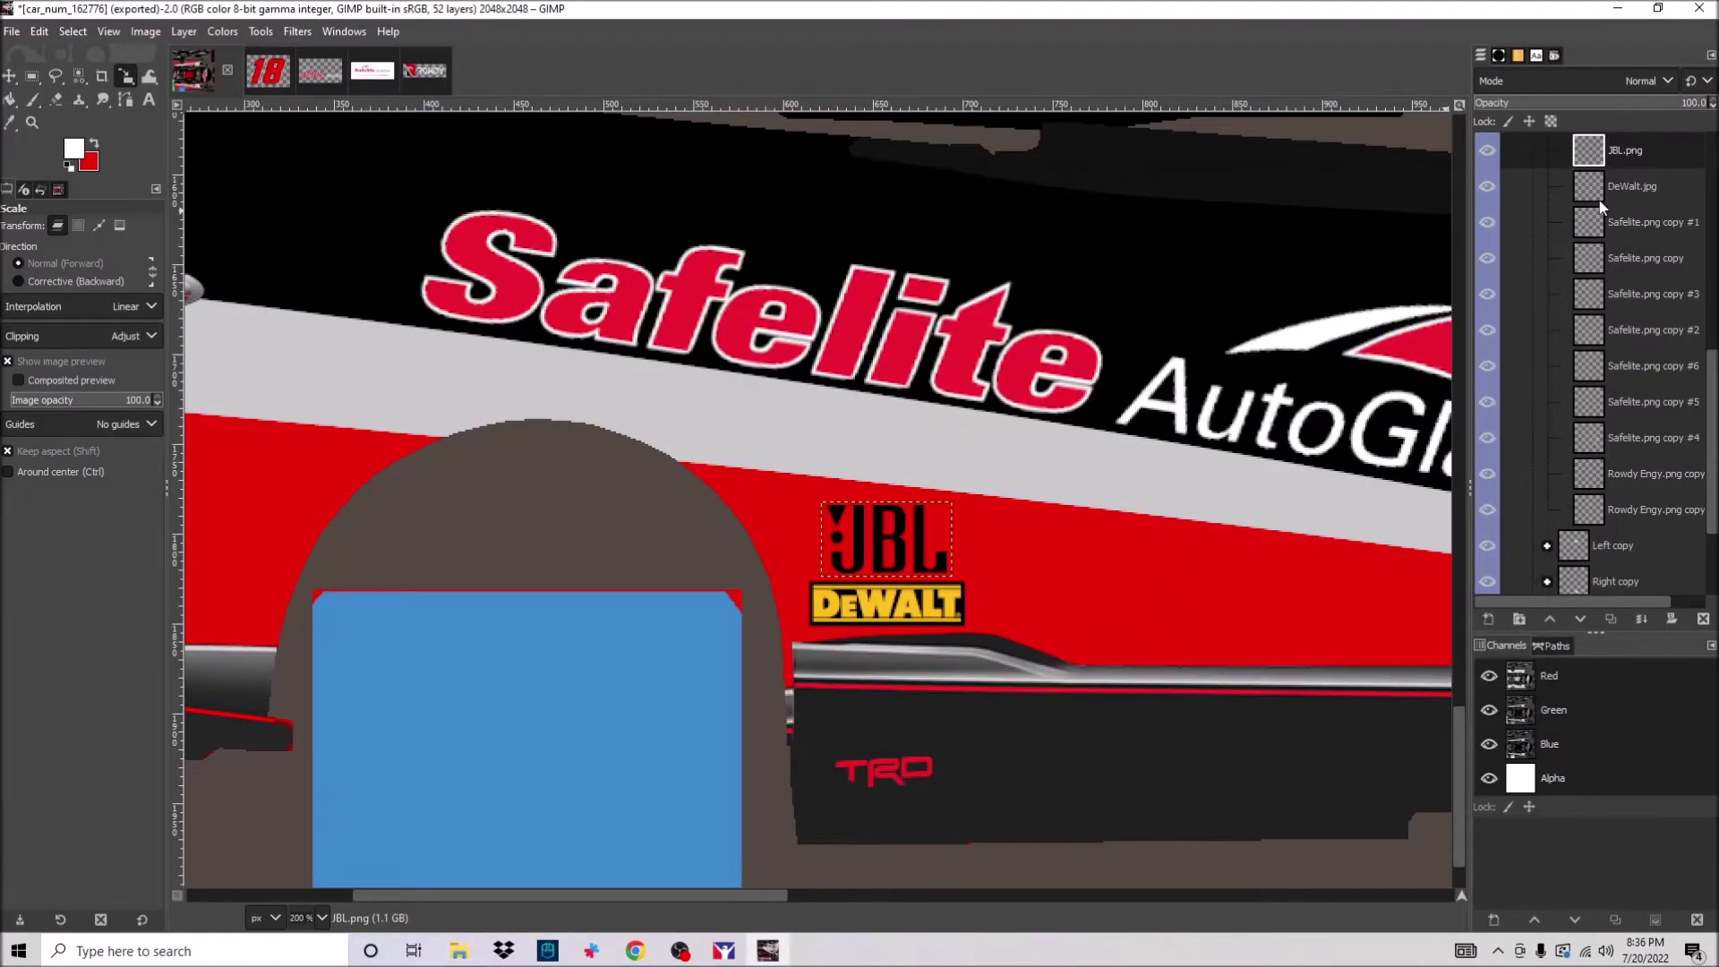
pyautogui.press('m')
pyautogui.moveTo(861, 548); pyautogui.dragTo(845, 207)
pyautogui.rightClick(851, 209)
pyautogui.click(1289, 707)
pyautogui.press('1')
# Import the Rheem logo into the template, scale it to about 105 × 105 pixels and place it on the red area behind the rear wheel.
pyautogui.hotkey('alt', 'Tab')
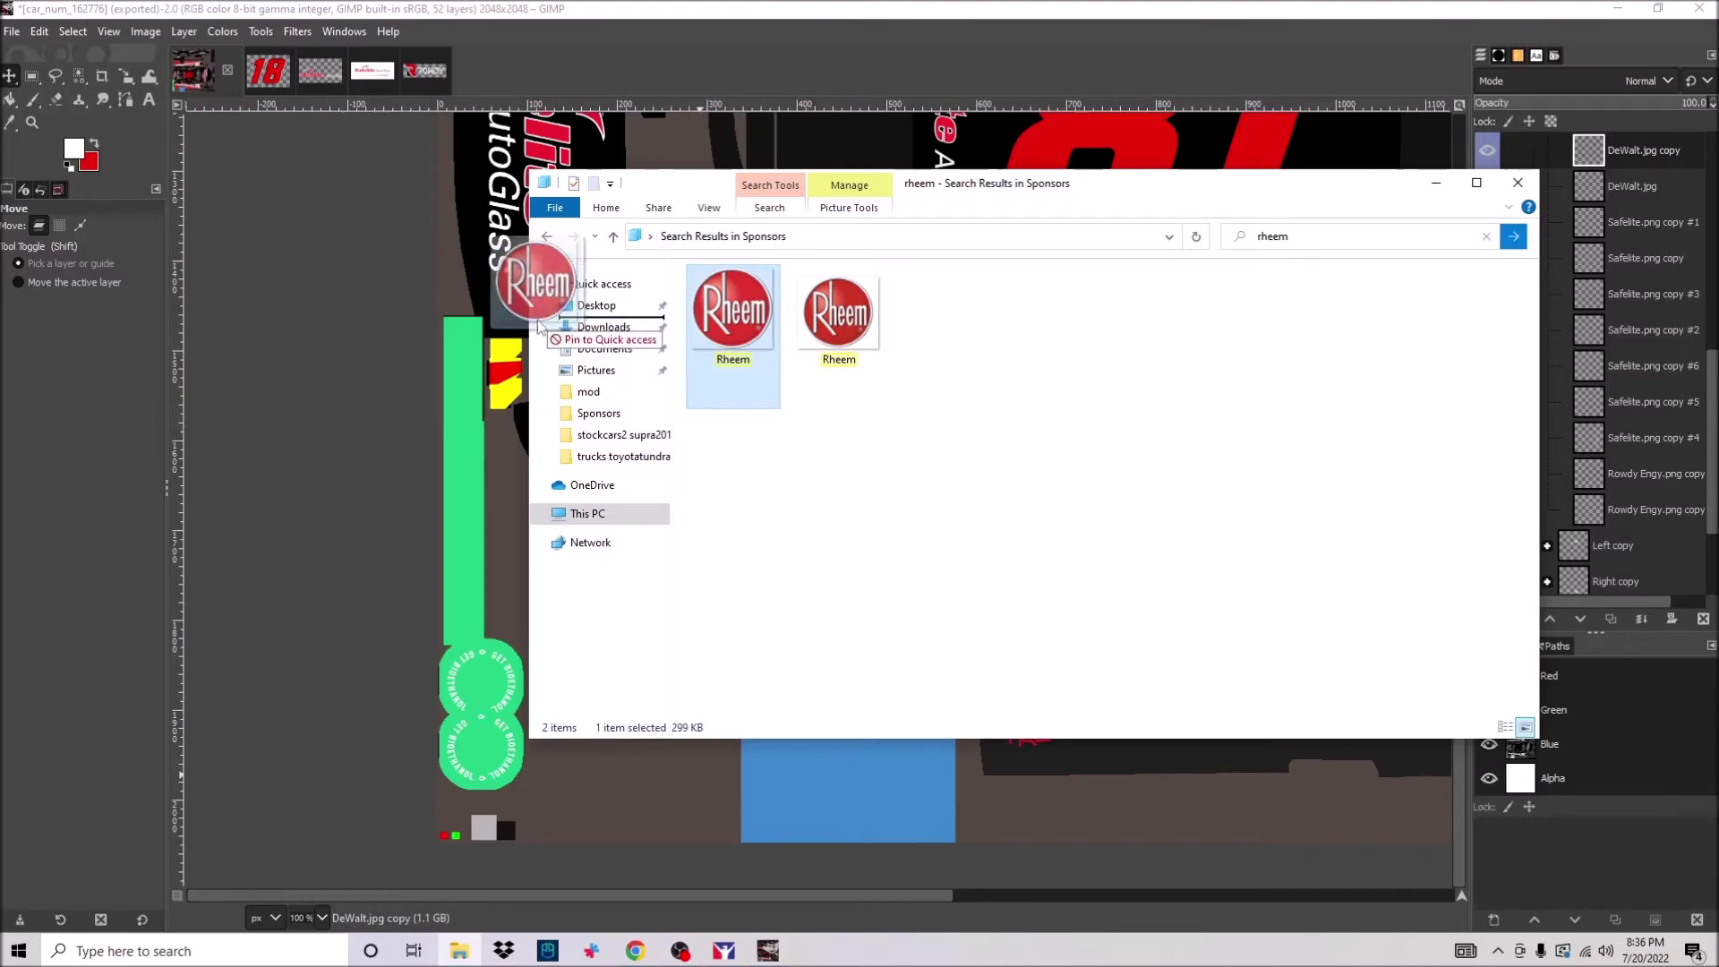
pyautogui.moveTo(539, 324); pyautogui.dragTo(788, 358)
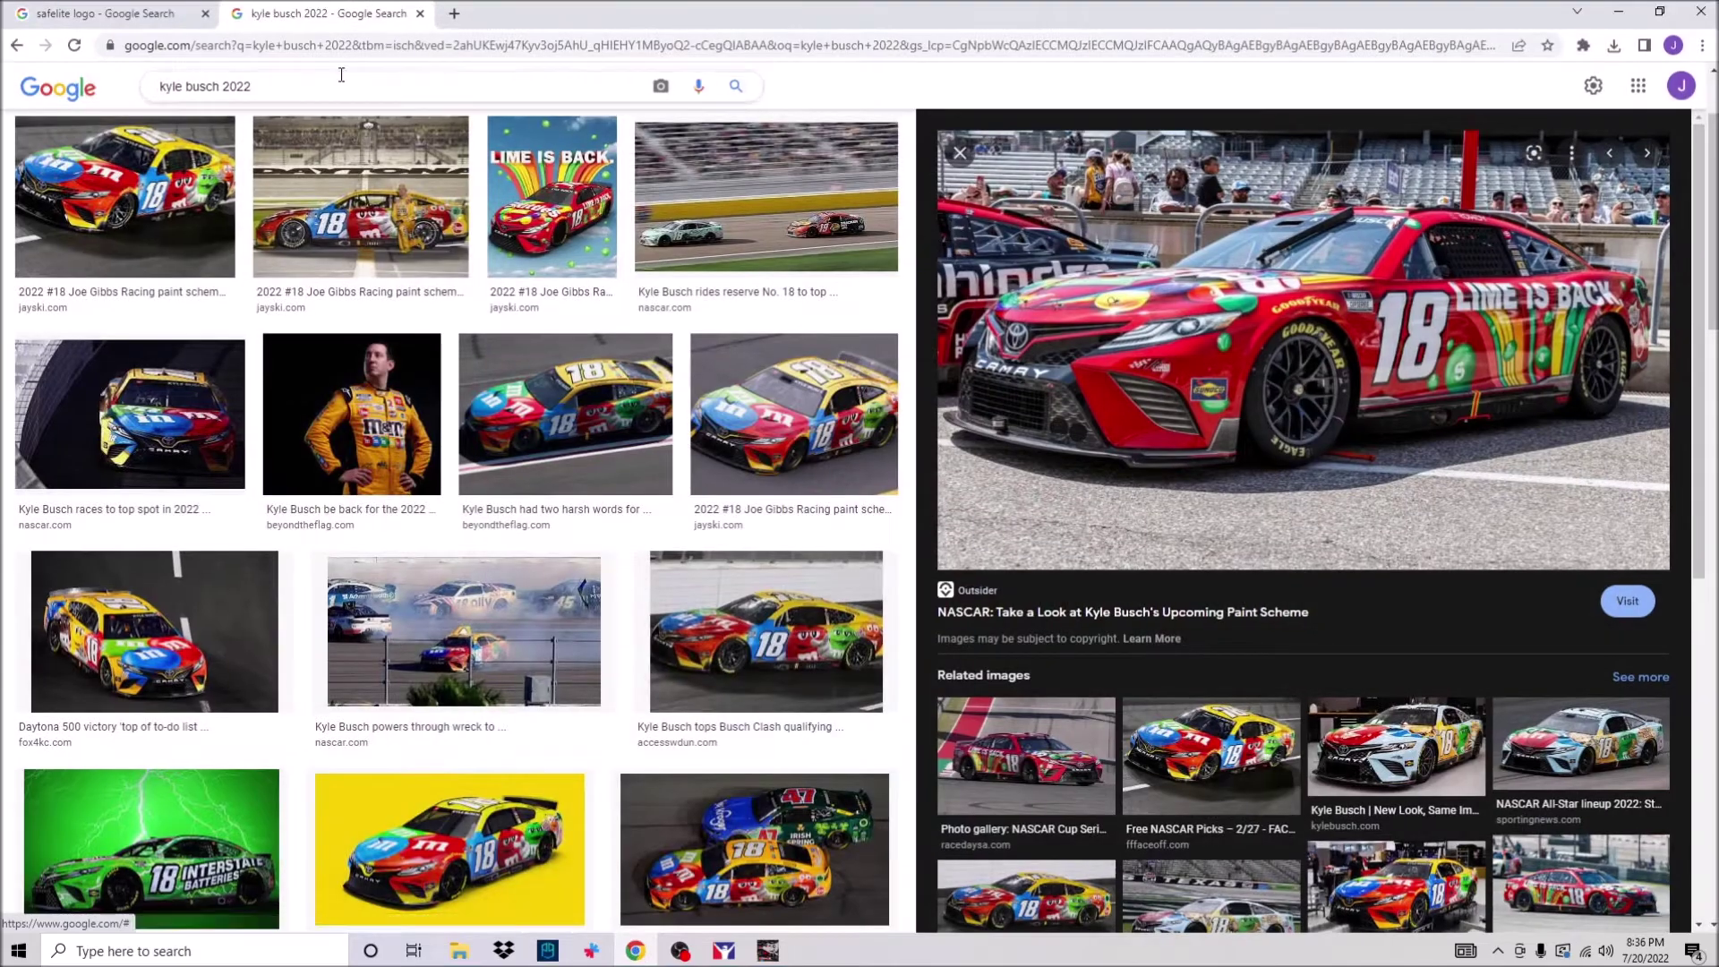
pyautogui.click(361, 197)
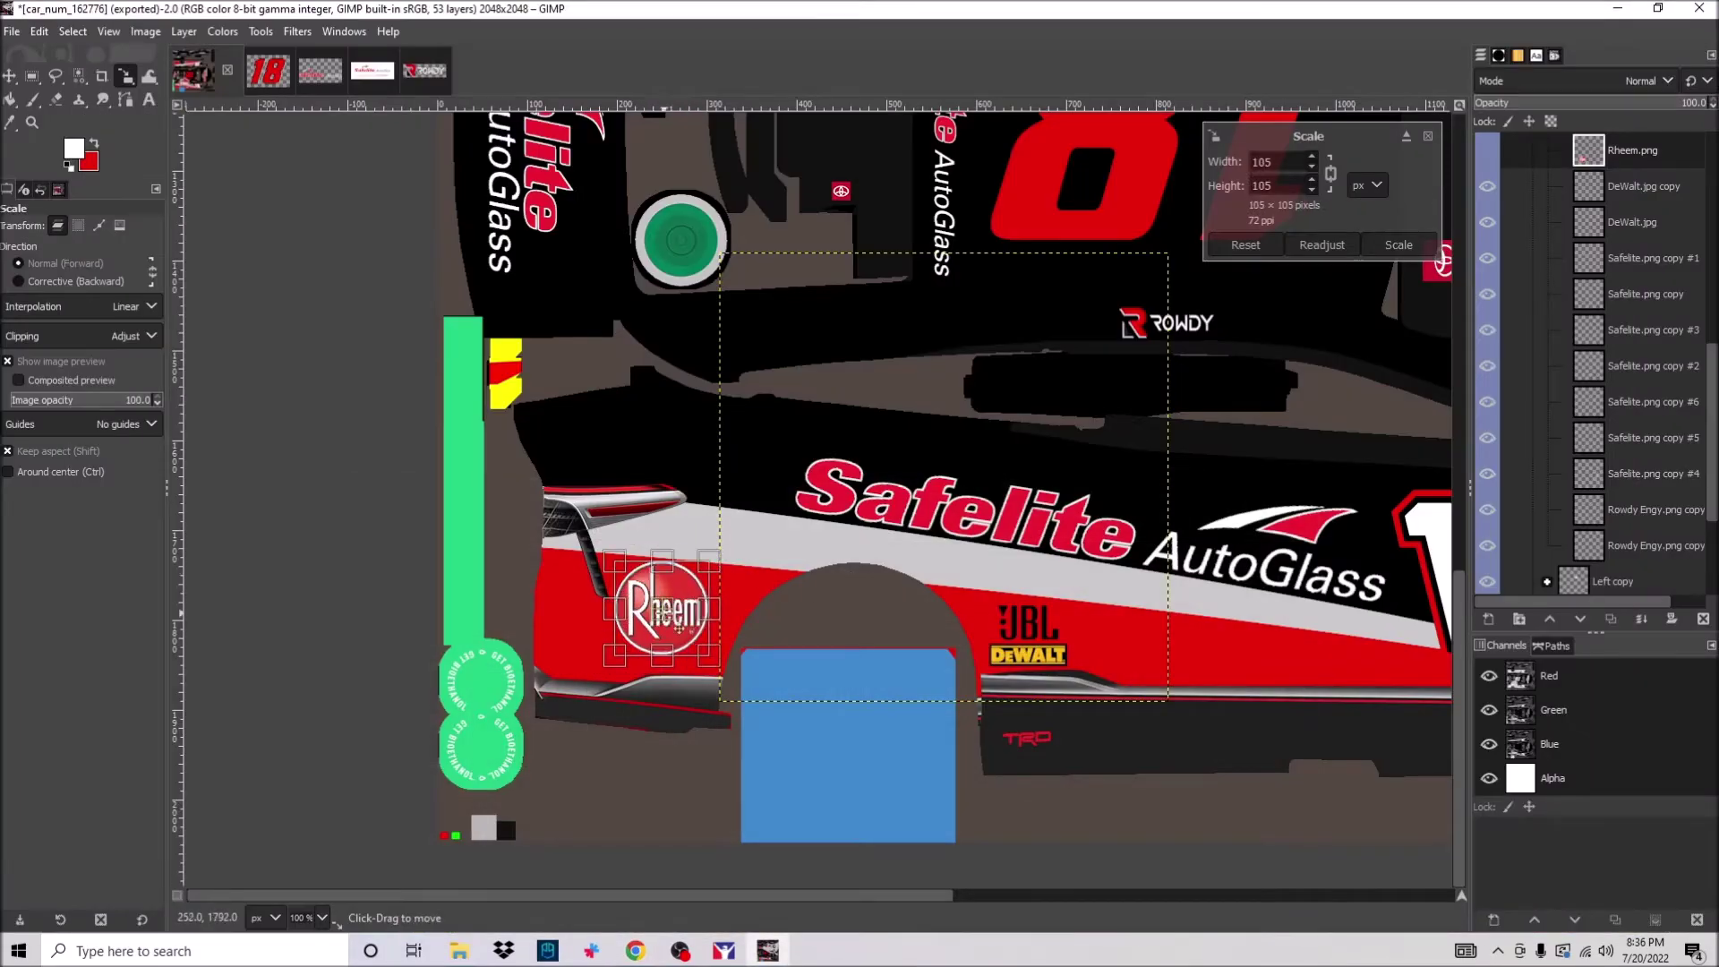
pyautogui.press('Return')
pyautogui.press('m')
pyautogui.scroll(-5, 806, 492)
pyautogui.scroll(10, 806, 492)
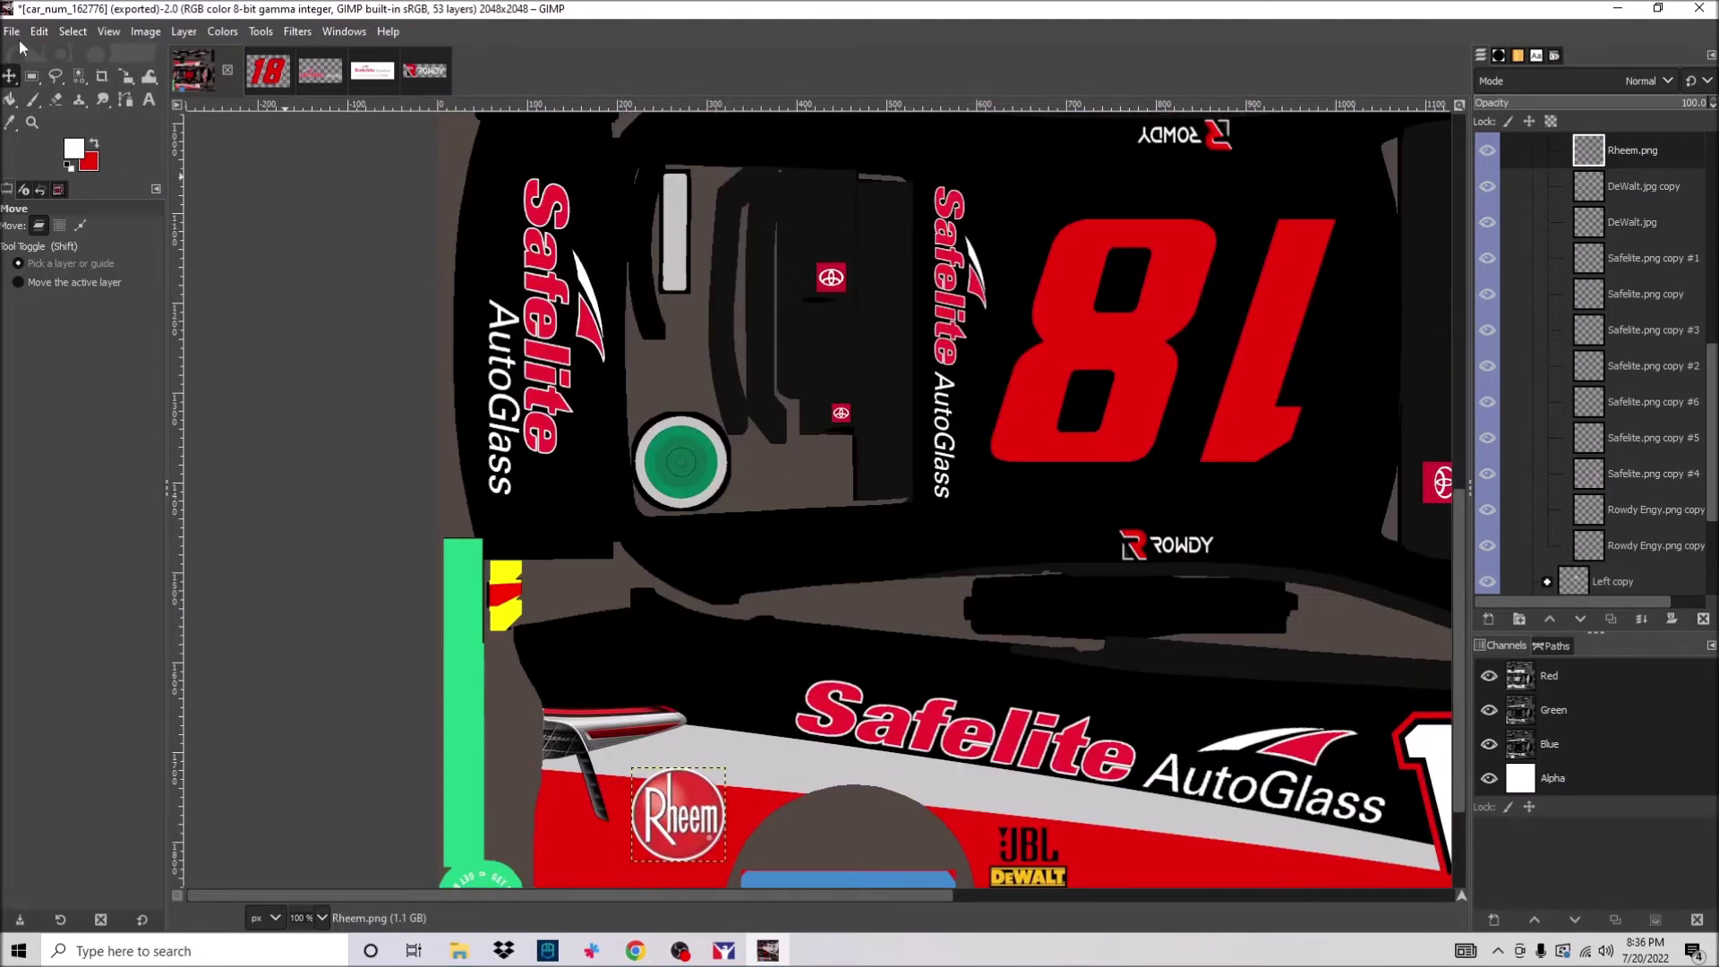
# Duplicate the Rheem logo, move the copy behind the opposite rear wheel and rotate it 180°.
pyautogui.hotkey('shift', 'ctrl', 'd')
pyautogui.moveTo(667, 838); pyautogui.dragTo(684, 288)
pyautogui.rightClick(683, 288)
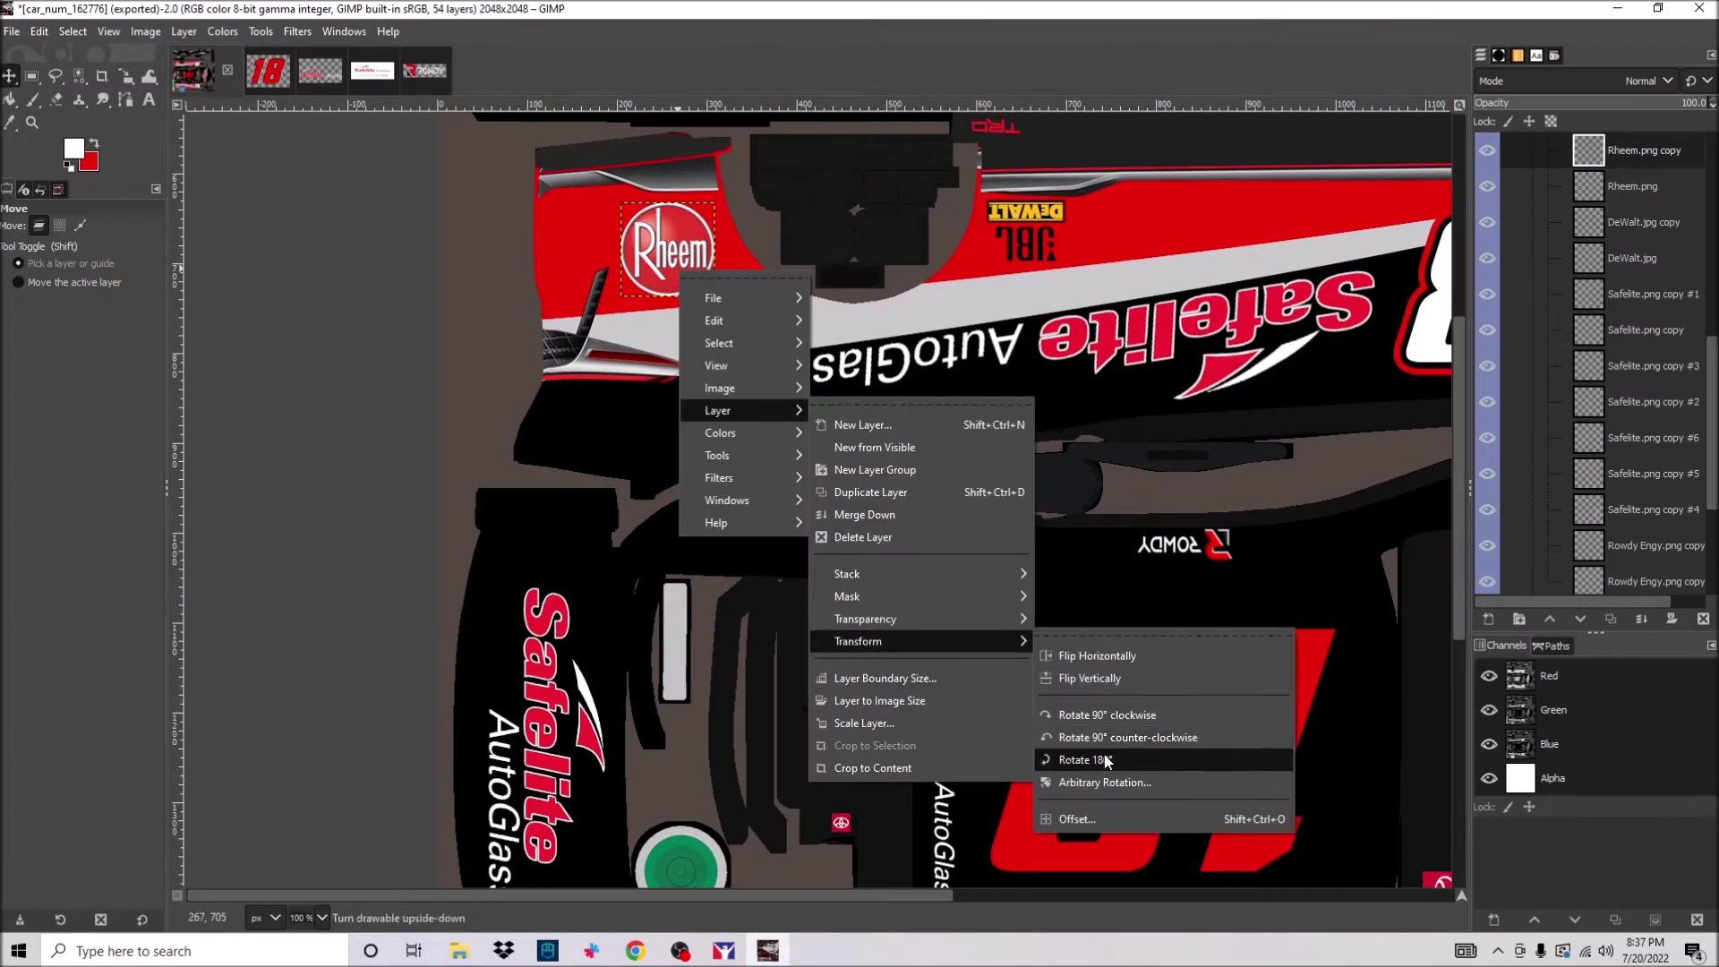
pyautogui.click(1155, 758)
# Search the Sponsors folder for "interstate" and open the layered Interstate_Batteries file in GIMP.
pyautogui.hotkey('alt', 'Tab')
pyautogui.click(1272, 237)
pyautogui.write('interstate')
pyautogui.press('Return')
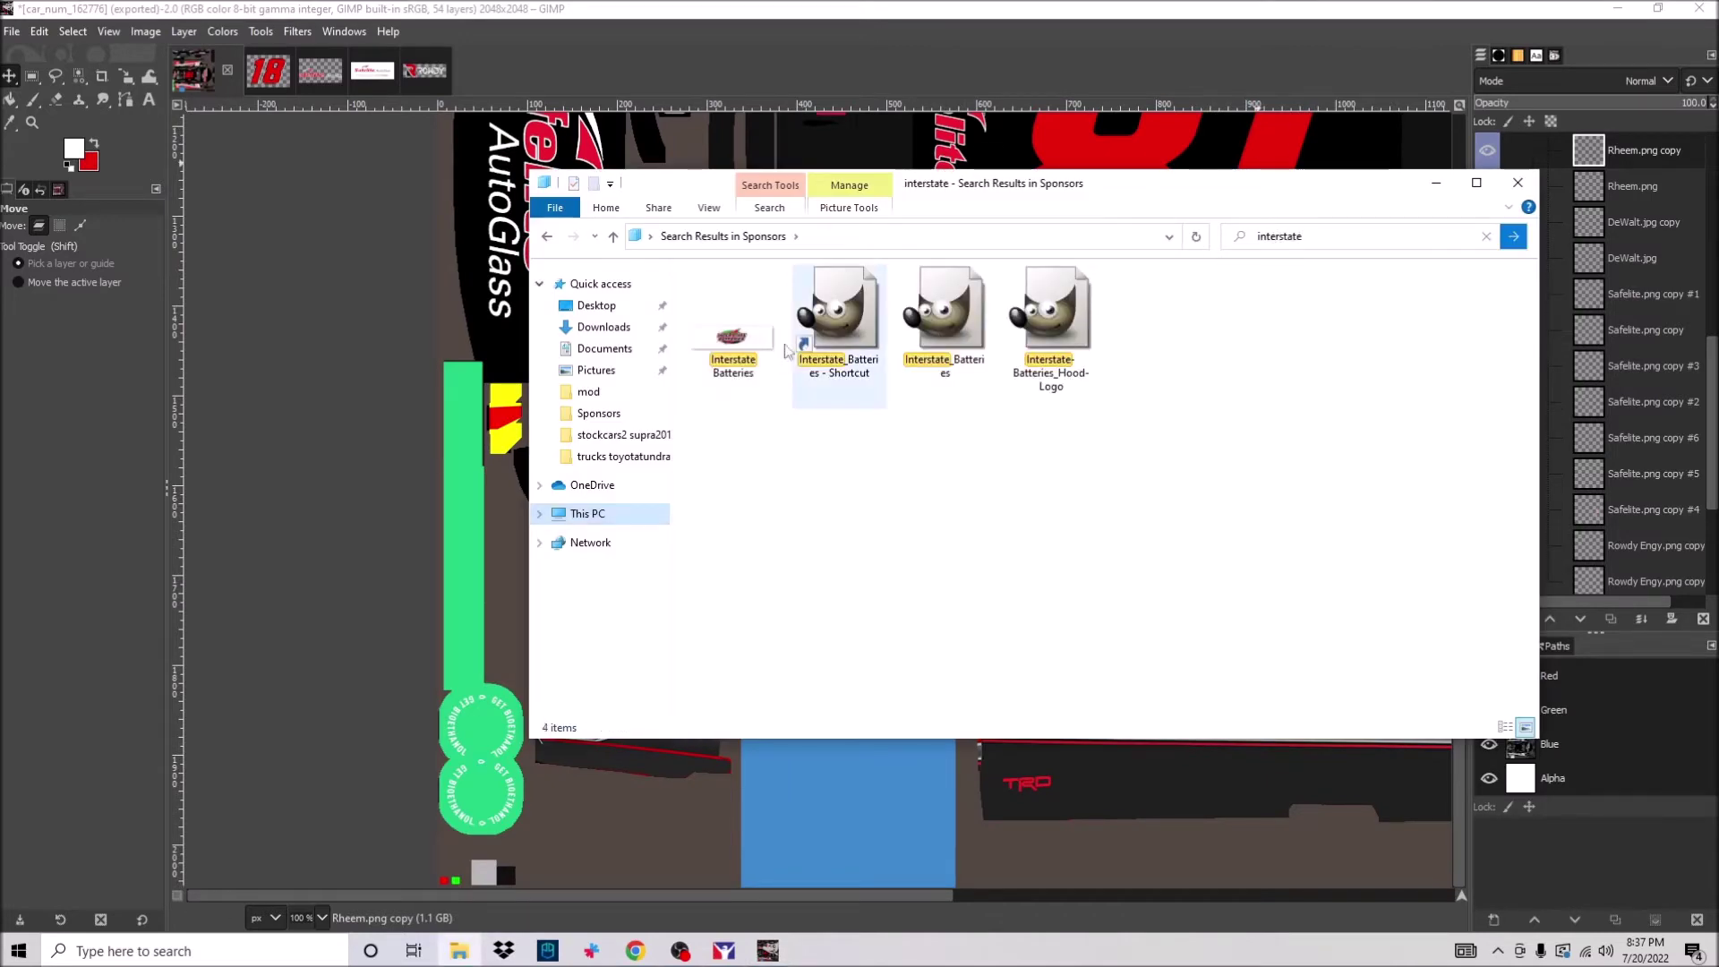
pyautogui.press('Return')
pyautogui.press('Return')
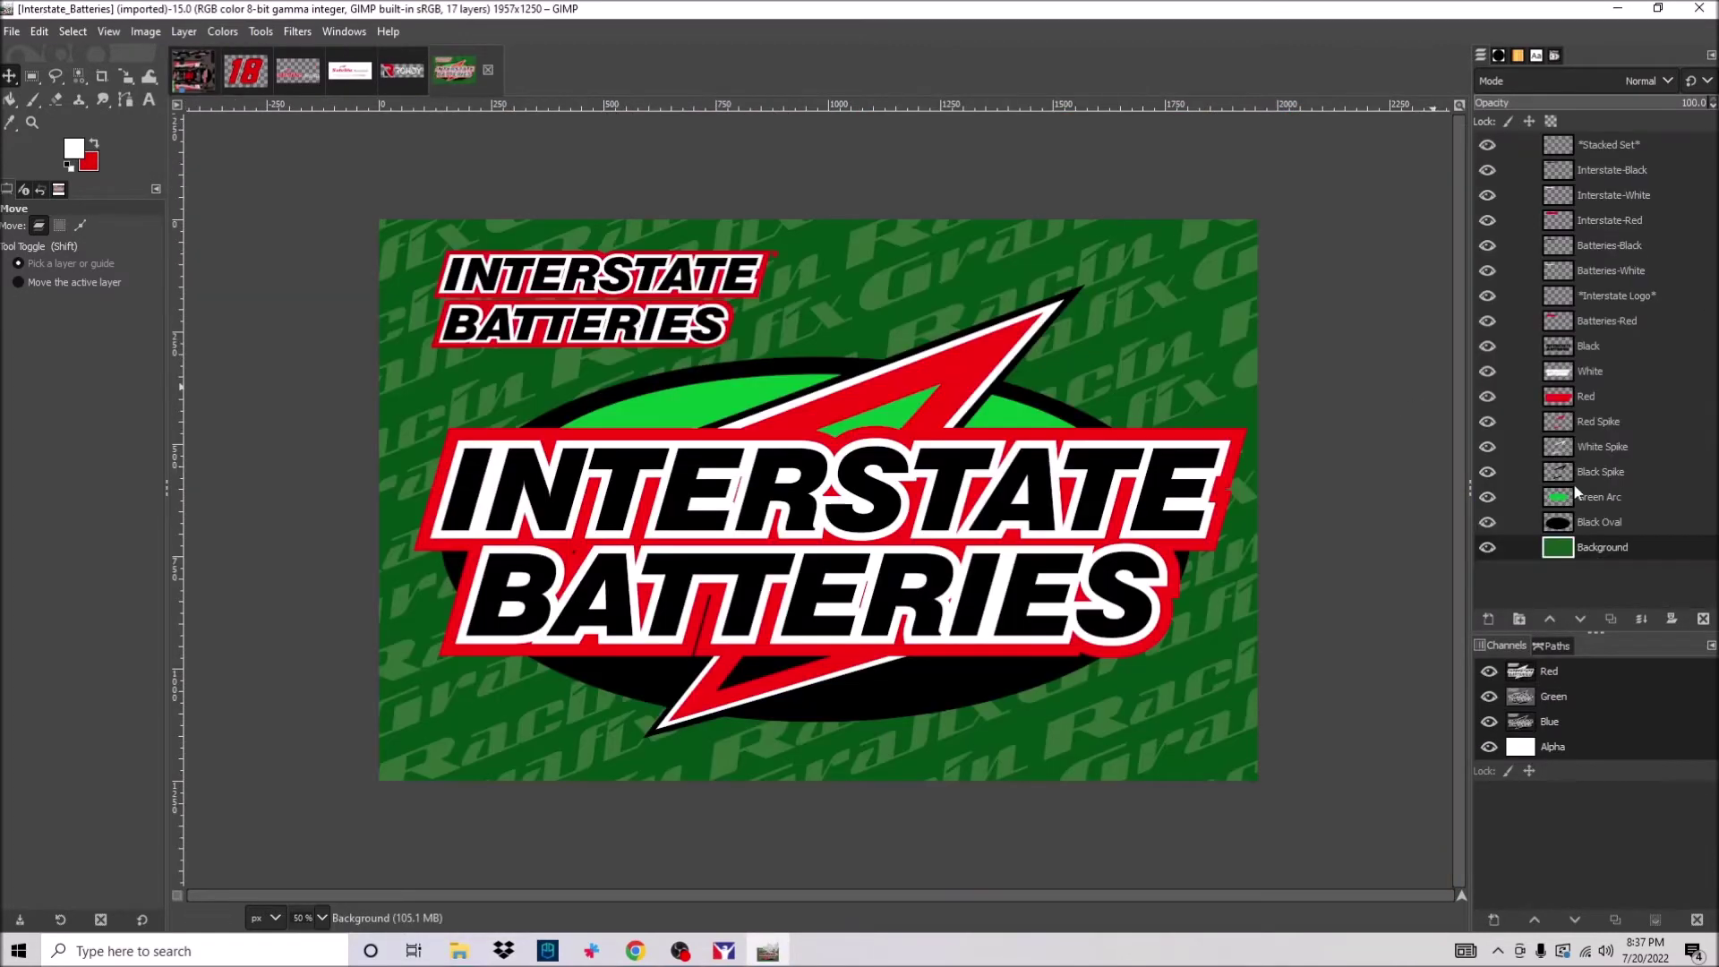
# Hide the background and small stacked wordmark layers and merge the remaining Interstate Batteries logo layers into one.
pyautogui.moveTo(1479, 195); pyautogui.dragTo(1488, 323)
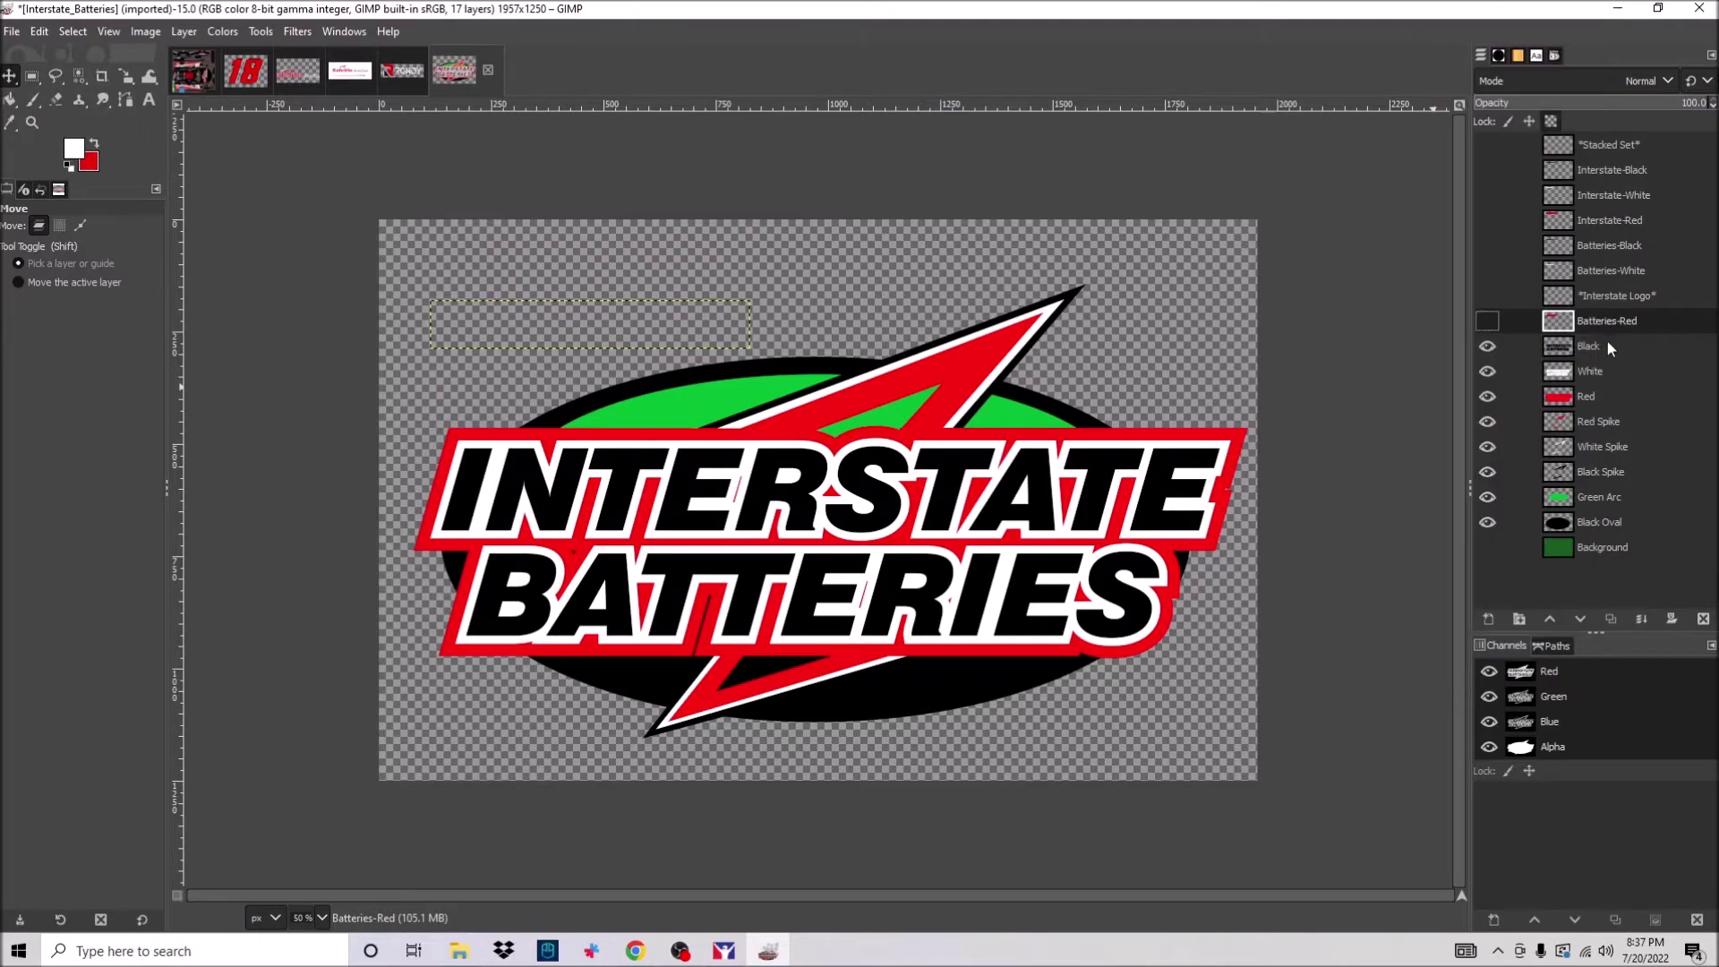
pyautogui.rightClick(1604, 335)
pyautogui.click(1520, 251)
pyautogui.rightClick(1578, 335)
pyautogui.click(1521, 251)
pyautogui.rightClick(1578, 335)
pyautogui.click(1521, 250)
pyautogui.rightClick(1578, 335)
pyautogui.click(1521, 251)
pyautogui.rightClick(1578, 330)
pyautogui.click(1522, 645)
# Copy the merged Interstate Batteries logo into the car template, shrink it and place it above the Rheem logo on the grey stripe.
pyautogui.moveTo(1603, 345); pyautogui.dragTo(806, 448)
pyautogui.hotkey('shift', 's')
pyautogui.click(899, 387)
pyautogui.moveTo(899, 387); pyautogui.dragTo(671, 564)
pyautogui.press('Return')
pyautogui.press('m')
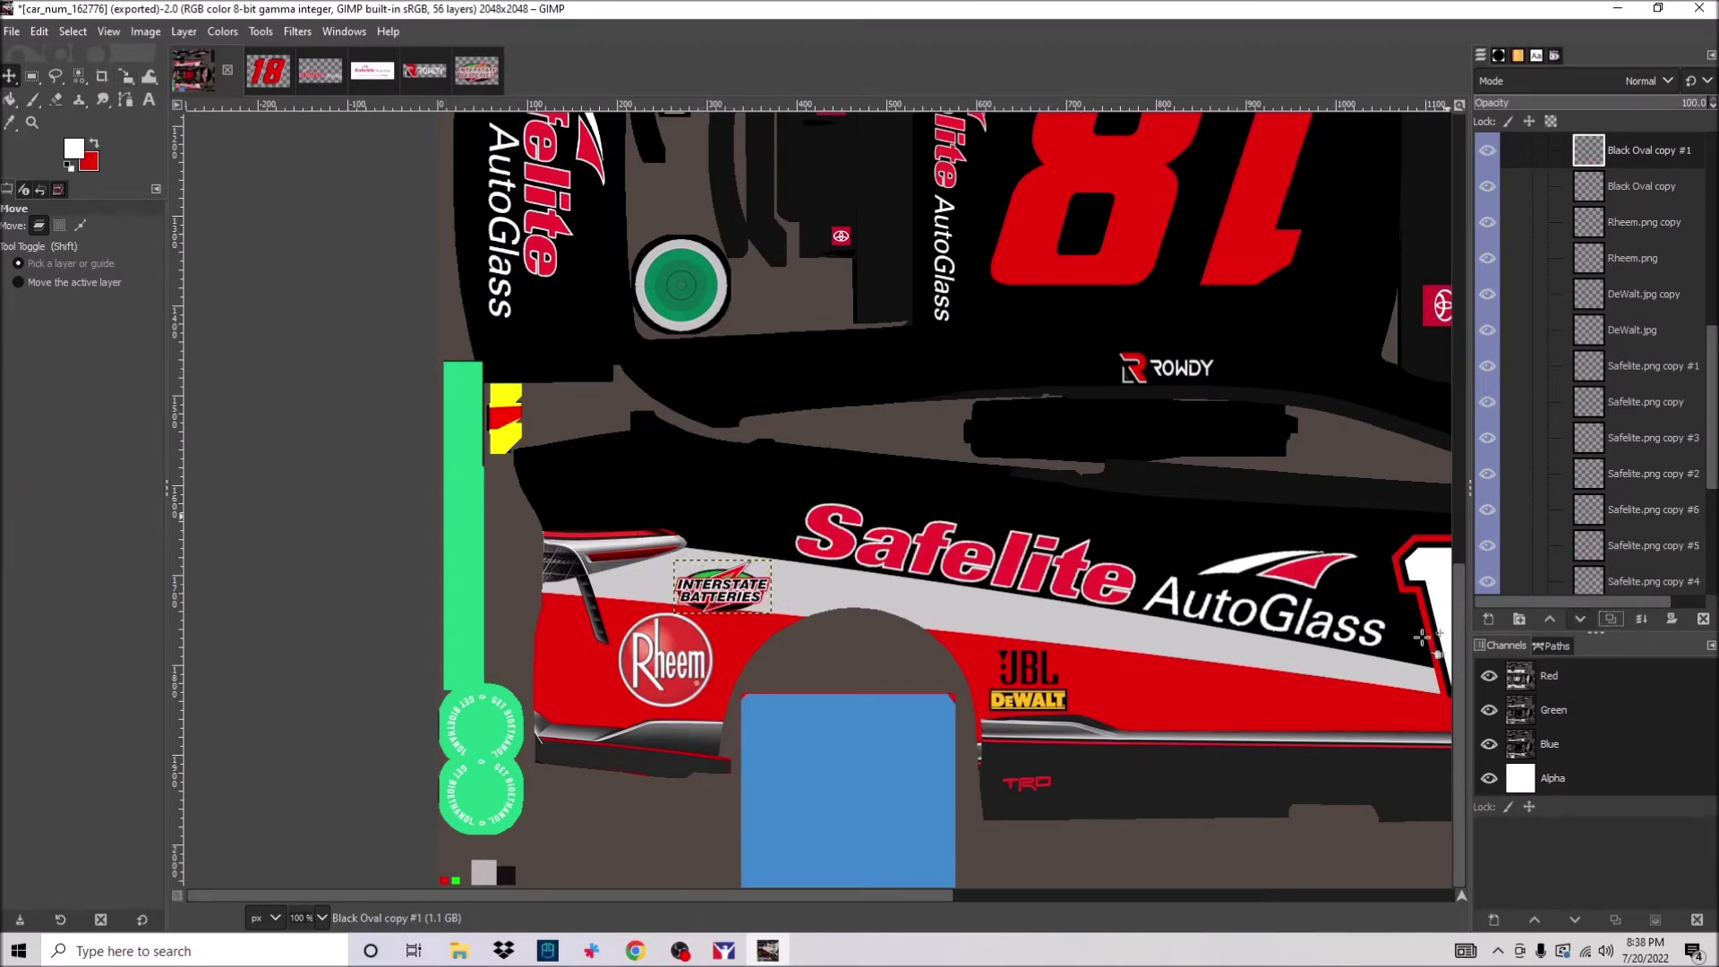
# Place a copy of the Interstate Batteries logo, rotated 180°, beside the Rheem logo on the opposite side.
pyautogui.scroll(5, 806, 359)
pyautogui.rightClick(700, 170)
pyautogui.click(1111, 646)
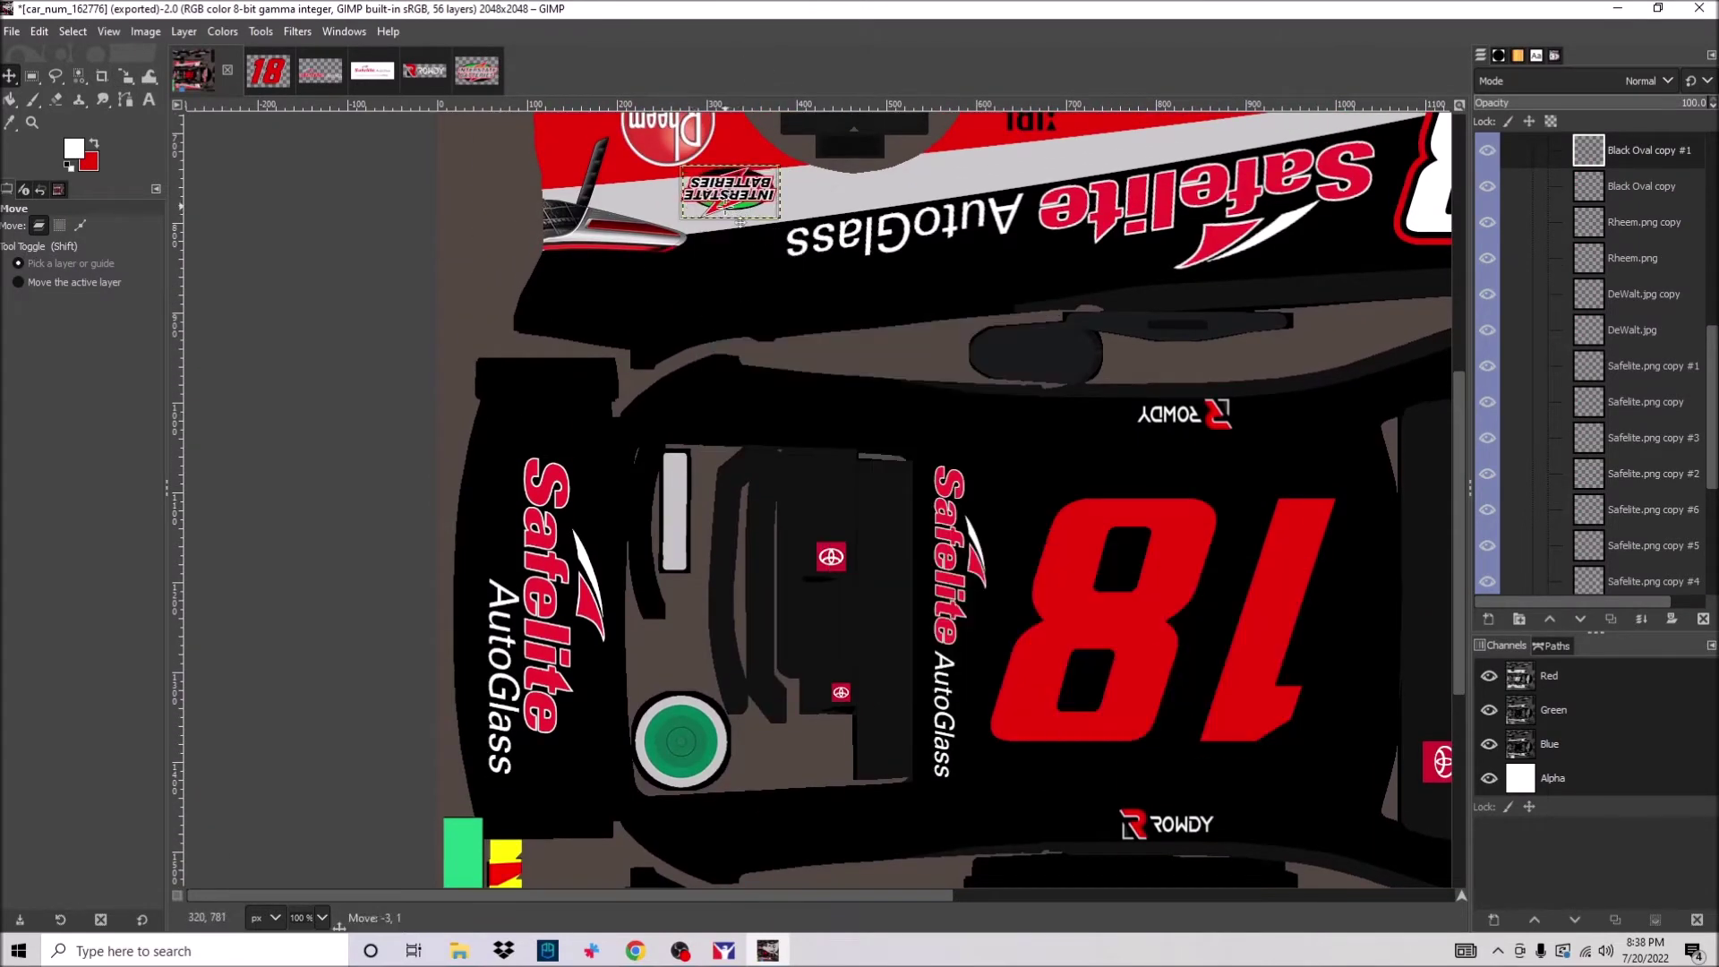
pyautogui.scroll(-10, 744, 219)
pyautogui.scroll(15, 1036, 607)
pyautogui.keyDown('ctrl'); pyautogui.scroll(-1, 1036, 606); pyautogui.keyUp('ctrl')
# Duplicate the Safelite AutoGlass hood logo and rotate the copy 90° so it reads horizontally.
pyautogui.click(1408, 522)
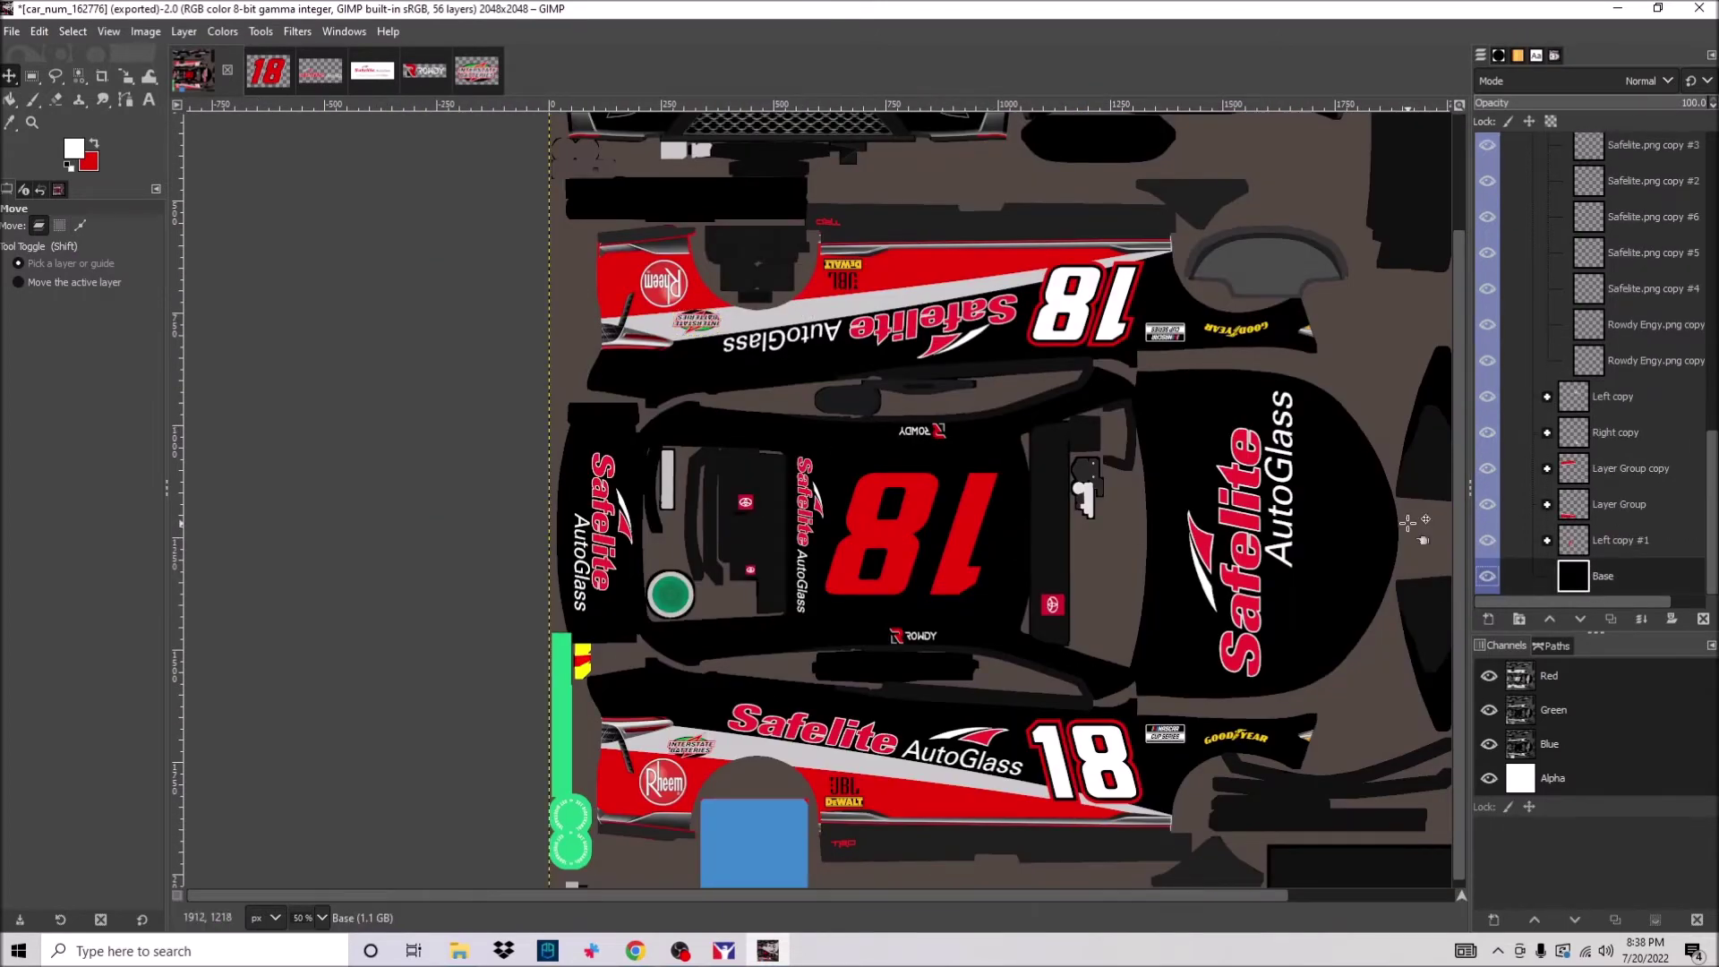
pyautogui.click(1098, 136)
pyautogui.scroll(3, 1163, 231)
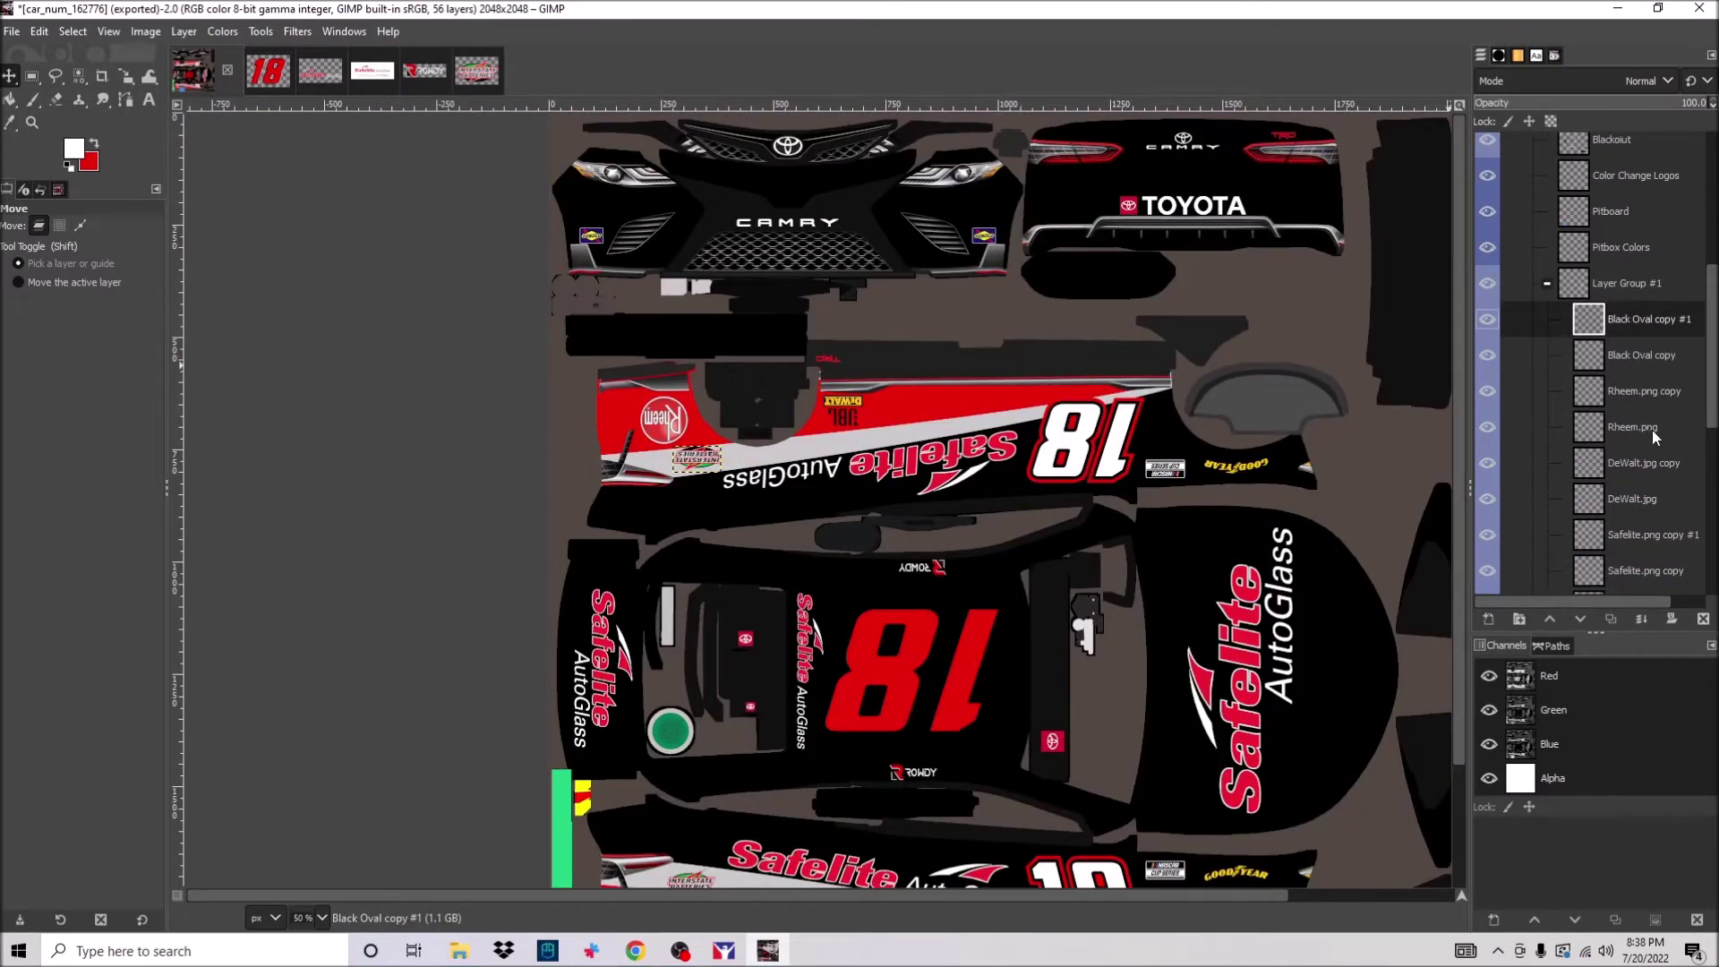
pyautogui.scroll(-5, 1643, 385)
pyautogui.click(1631, 318)
pyautogui.rightClick(1035, 616)
pyautogui.moveTo(1074, 759)
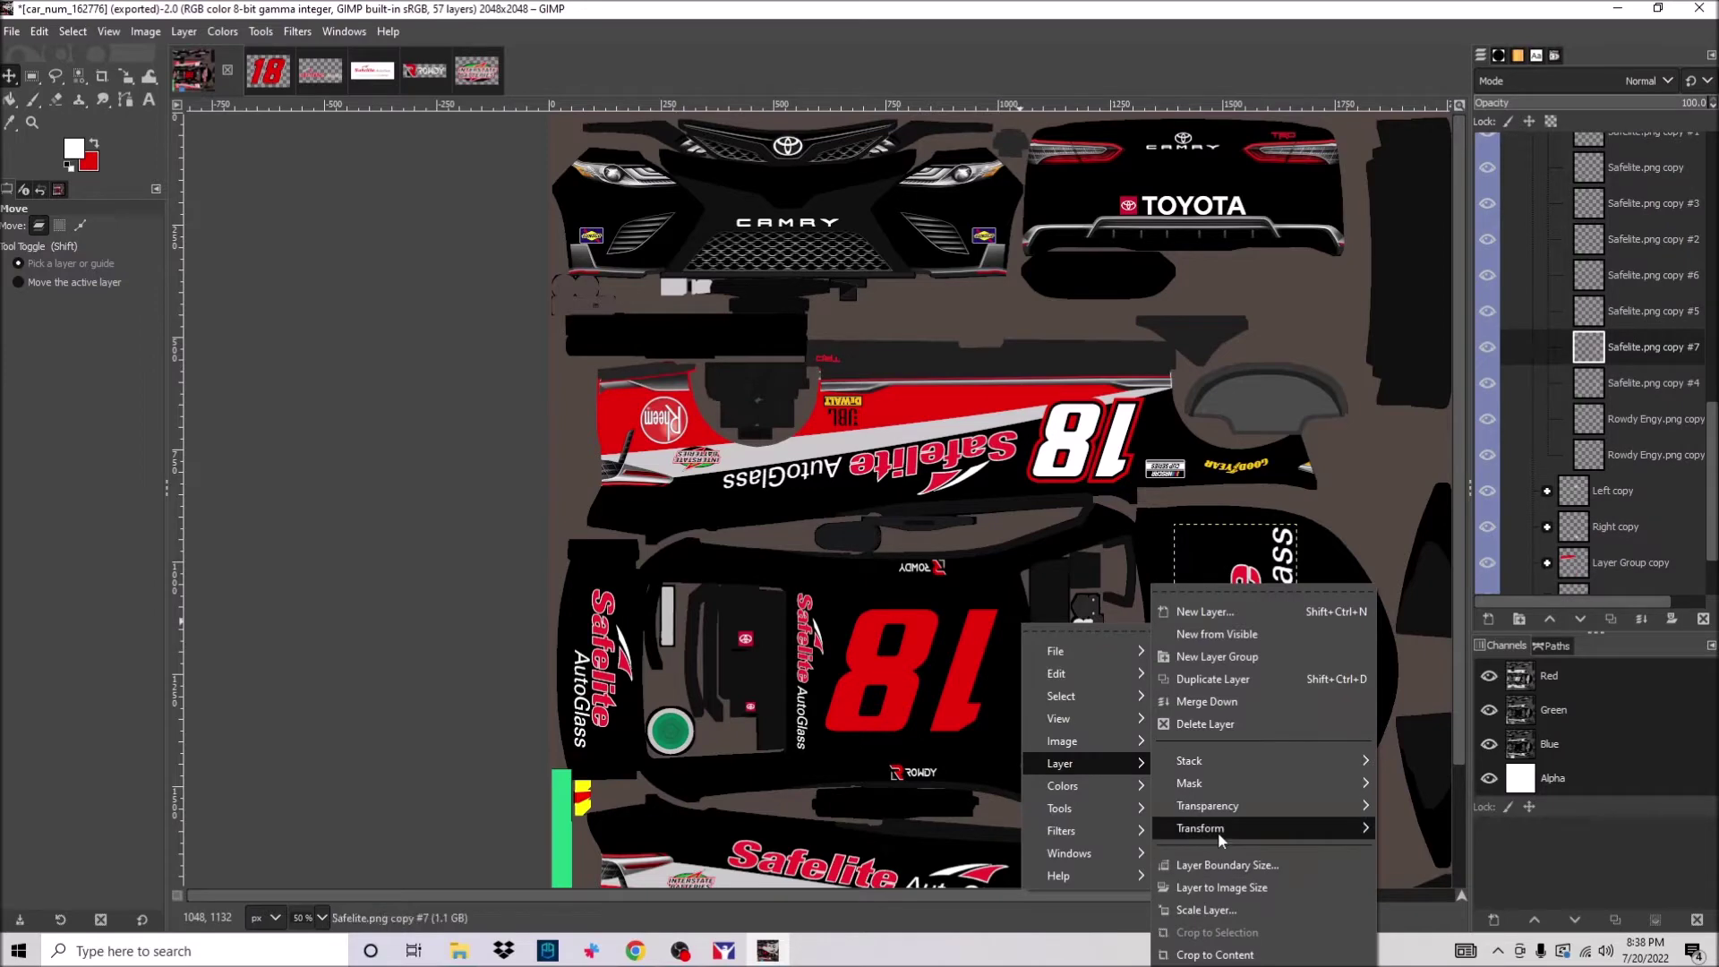
pyautogui.click(1191, 675)
# Scale the horizontal Safelite AutoGlass logo down and center it on the rear of the car beneath the CAMRY lettering.
pyautogui.hotkey('shift', 's')
pyautogui.click(1173, 613)
pyautogui.moveTo(1167, 627); pyautogui.dragTo(1164, 269)
pyautogui.scroll(3, 1164, 269)
pyautogui.moveTo(824, 617); pyautogui.dragTo(893, 492)
pyautogui.press('Return')
# Copy the red number 18 group from the number image and scale it down onto the rear bumper's green number block.
pyautogui.scroll(-5, 1634, 331)
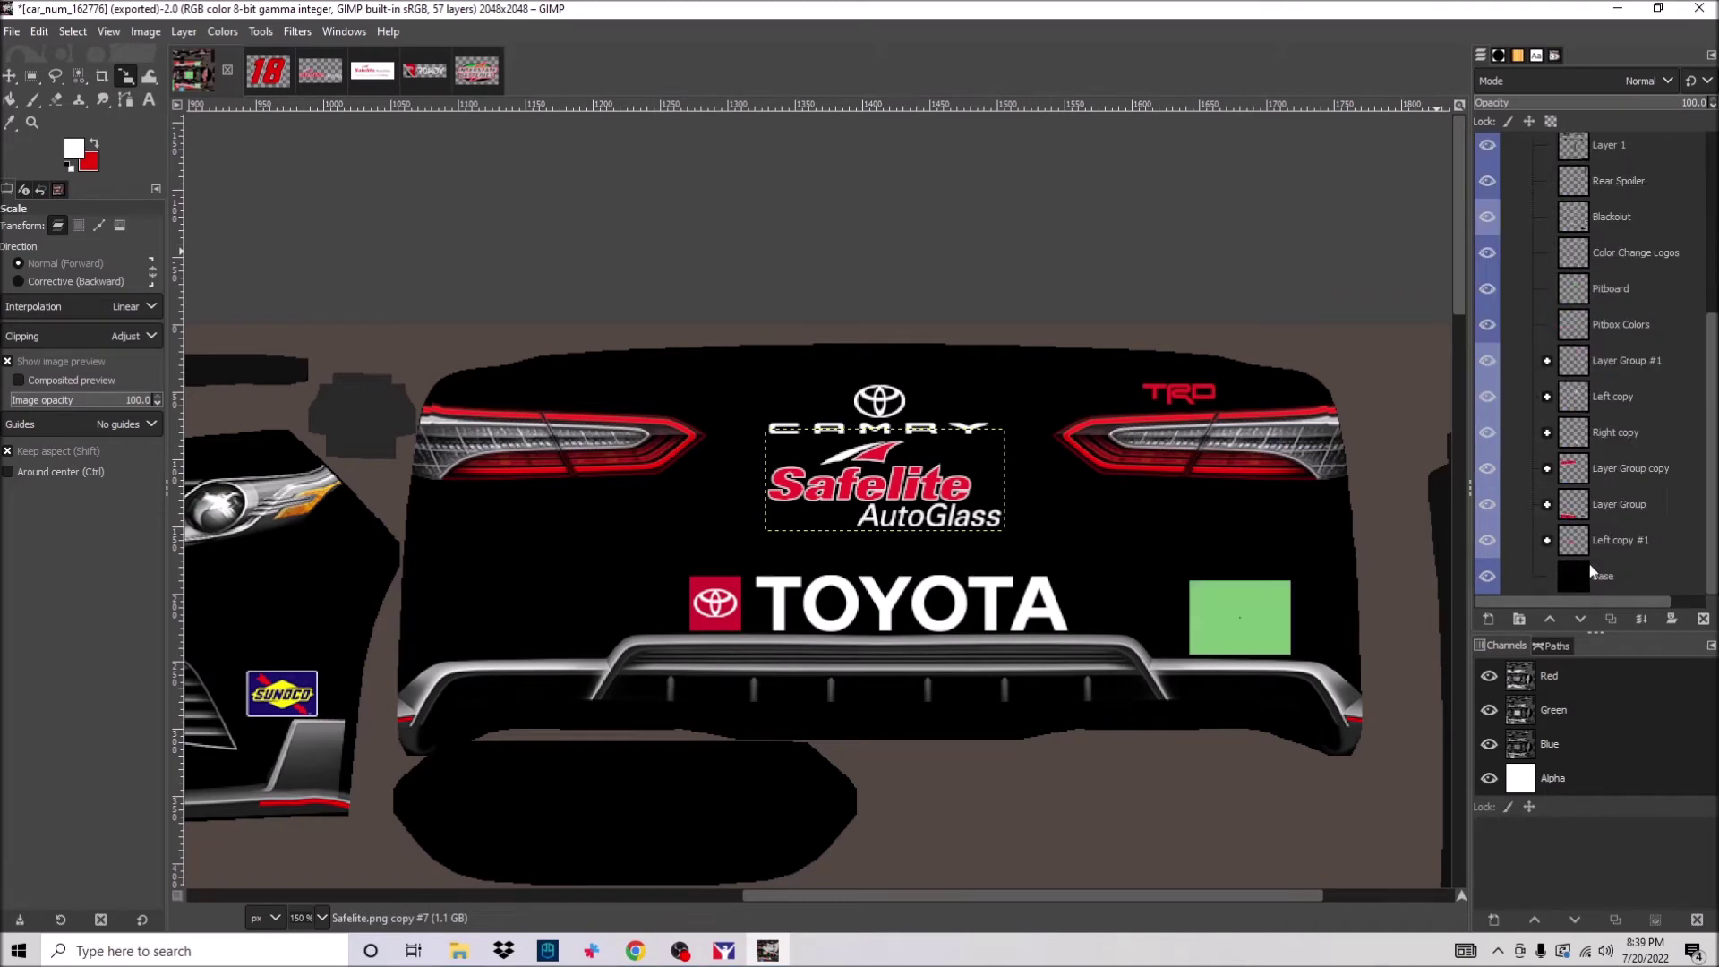
pyautogui.click(267, 71)
pyautogui.moveTo(1573, 319); pyautogui.dragTo(905, 238)
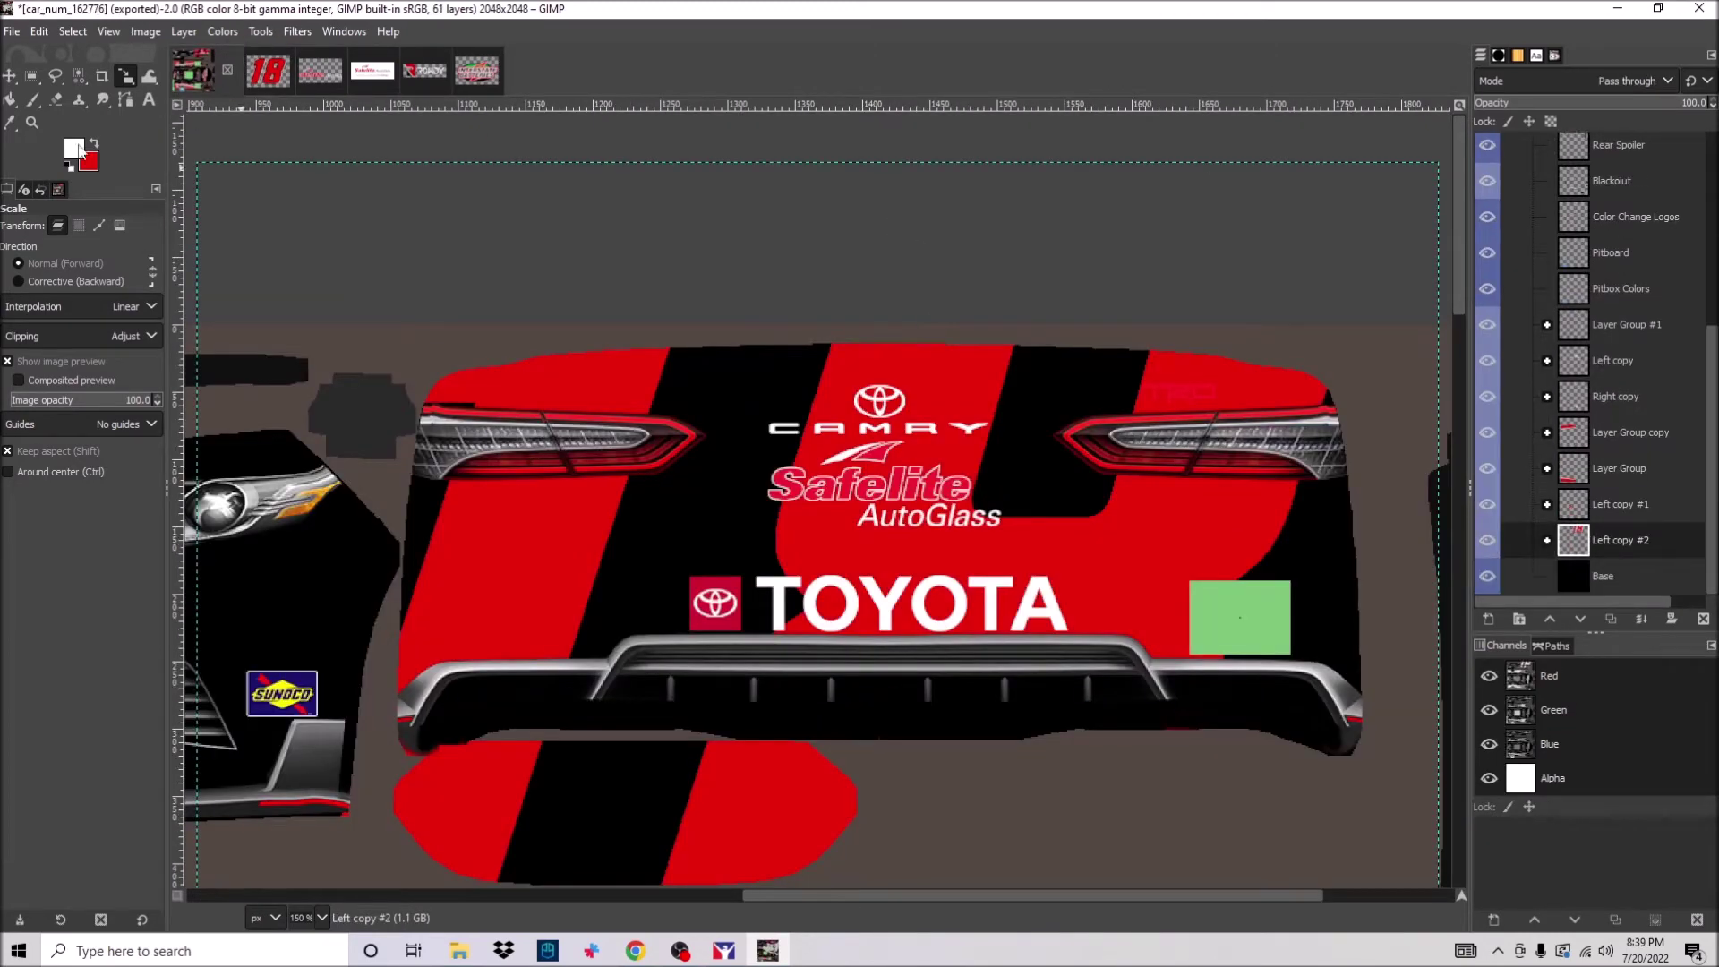
pyautogui.click(1063, 794)
pyautogui.moveTo(1063, 794); pyautogui.dragTo(1246, 621)
pyautogui.moveTo(1153, 551); pyautogui.dragTo(1254, 632)
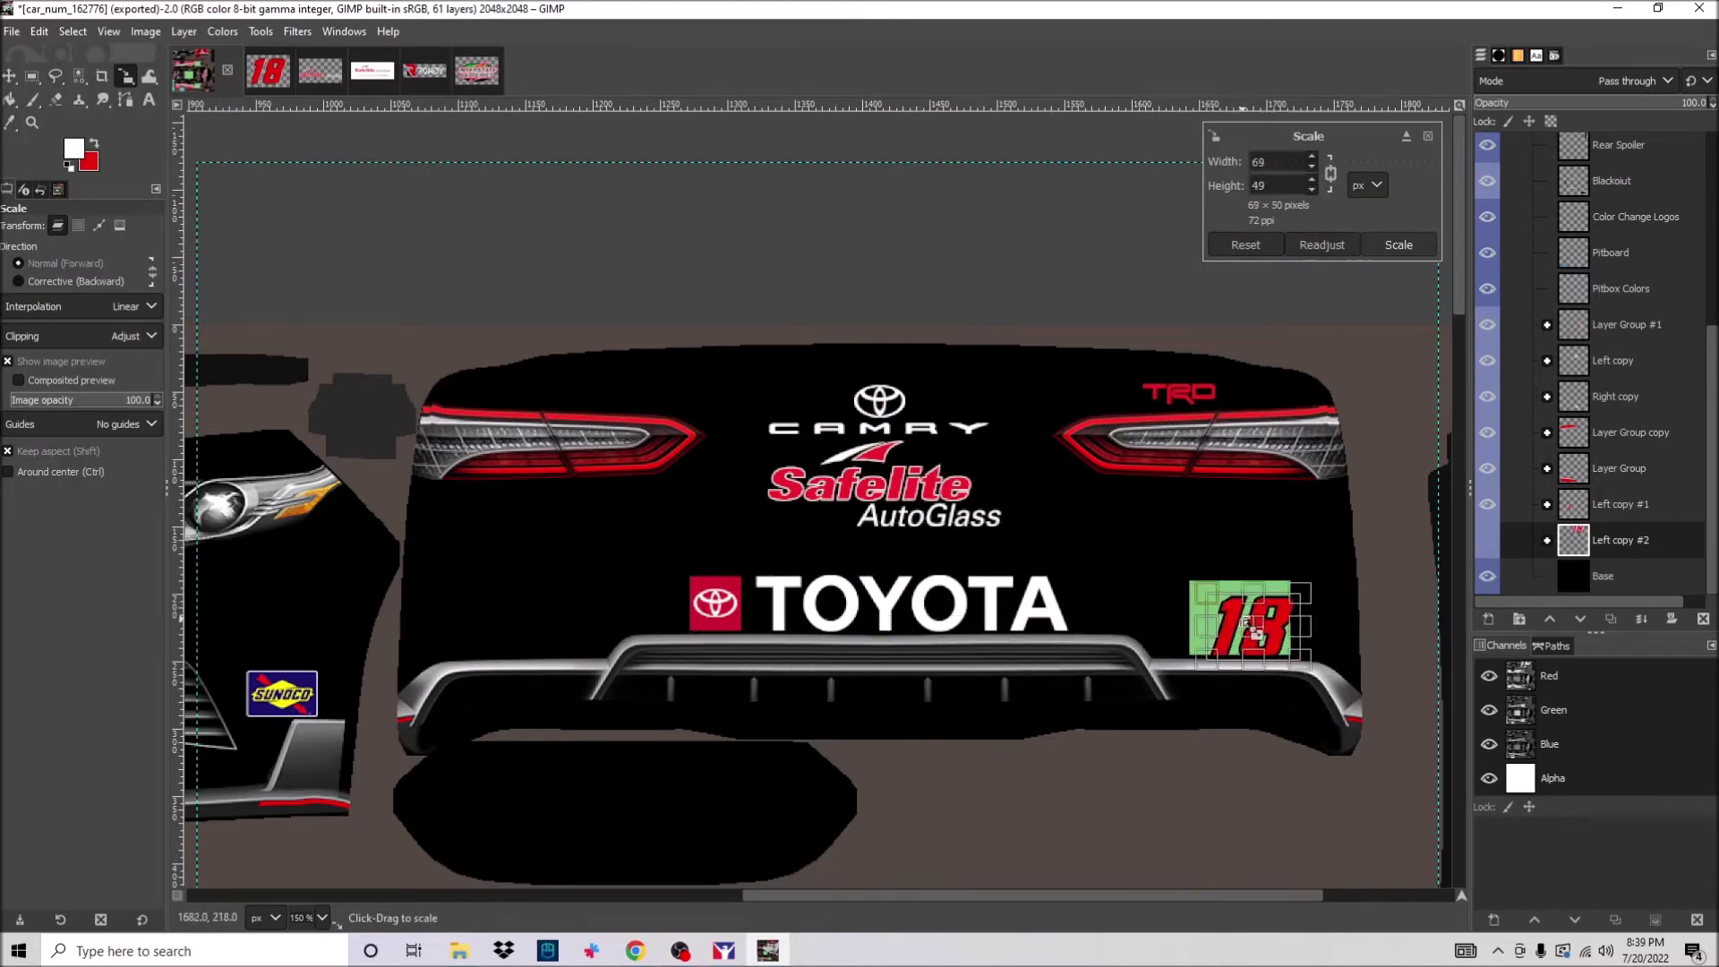
pyautogui.press('Return')
# Duplicate the small number 18 and fit the copy on the green number block below the front headlight.
pyautogui.hotkey('shift', 'ctrl', 'd')
pyautogui.press('1')
pyautogui.scroll(-3, 1164, 492)
pyautogui.moveTo(1173, 347); pyautogui.dragTo(475, 376)
pyautogui.moveTo(488, 386); pyautogui.dragTo(468, 380)
pyautogui.press('3')
pyautogui.press('-')
pyautogui.press('-')
pyautogui.press('-')
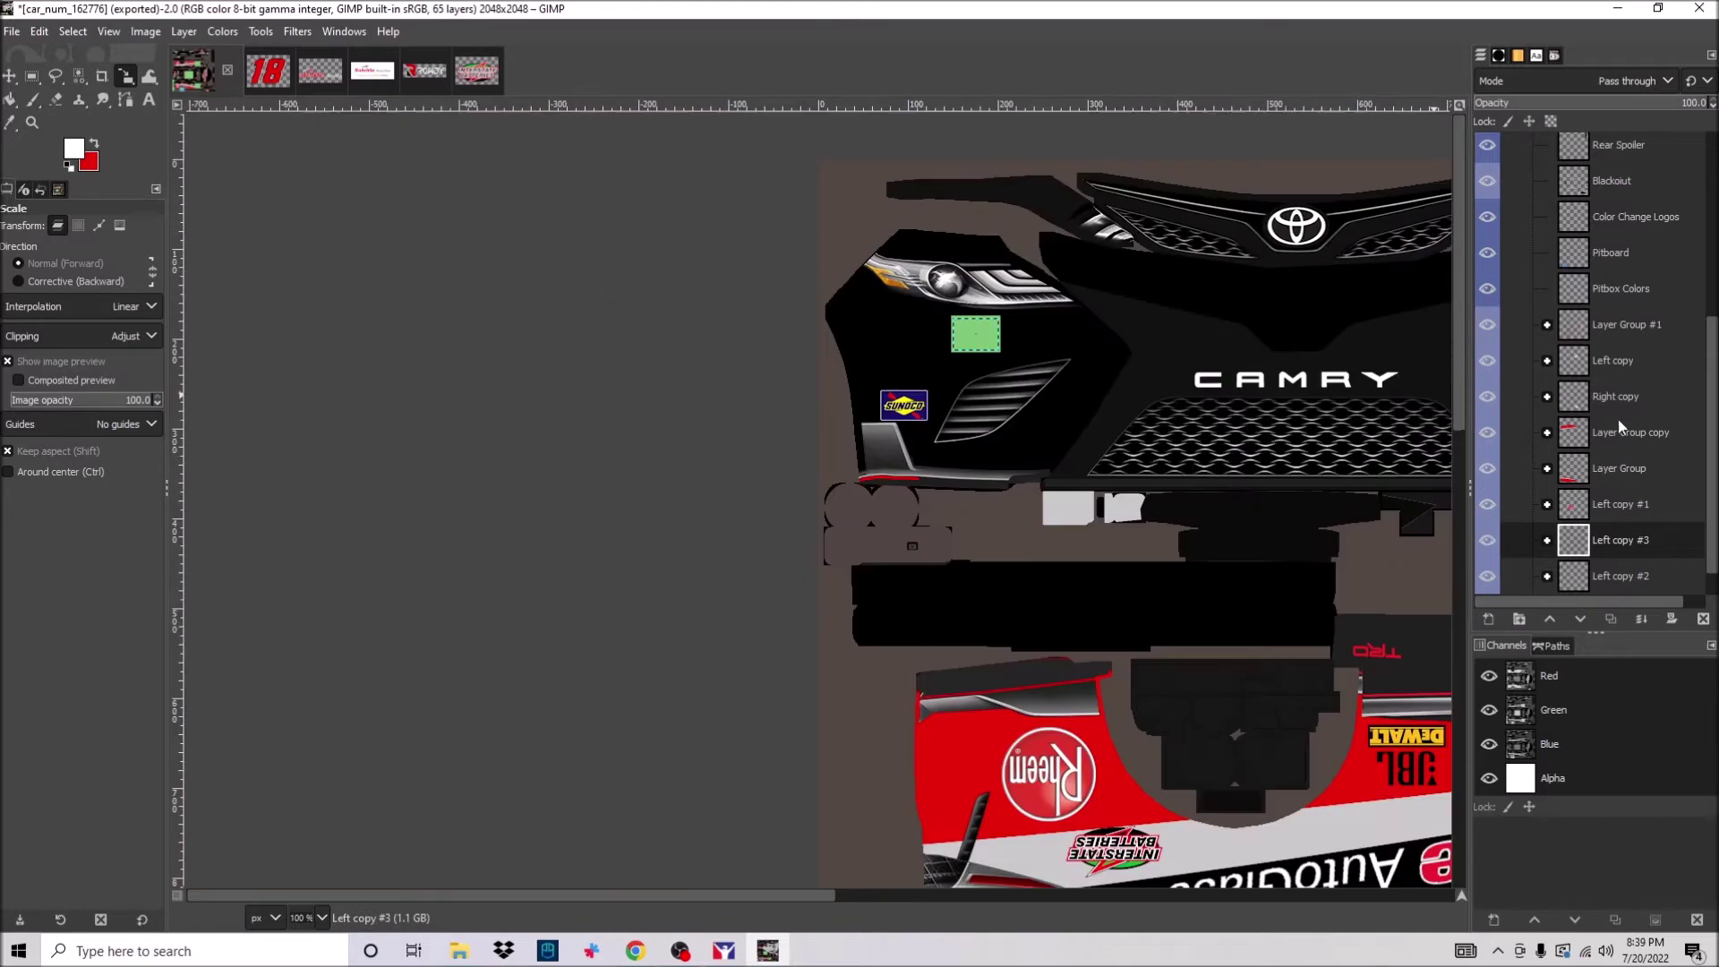
pyautogui.press('Return')
# Search the Sponsors folder for a Joe Gibbs logo using "joe" and "gib".
pyautogui.hotkey('alt', 'Tab')
pyautogui.click(1317, 238)
pyautogui.write('joe')
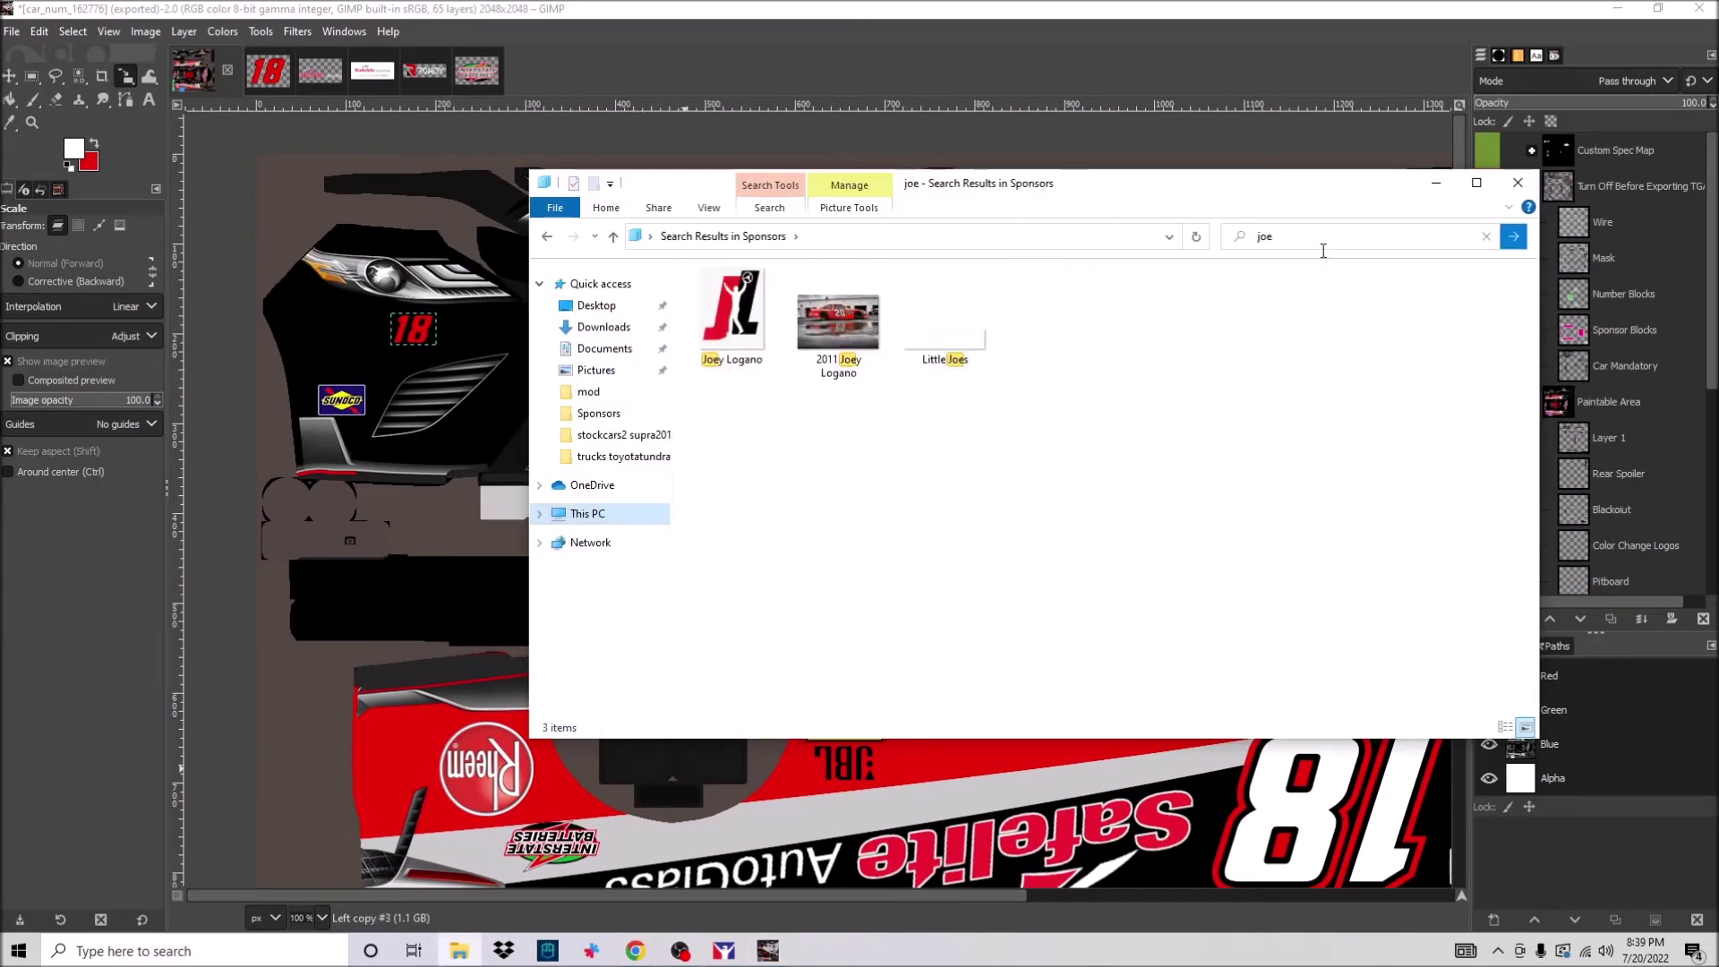
pyautogui.press('BackSpace')
pyautogui.press('BackSpace')
pyautogui.press('BackSpace')
pyautogui.write('gib')
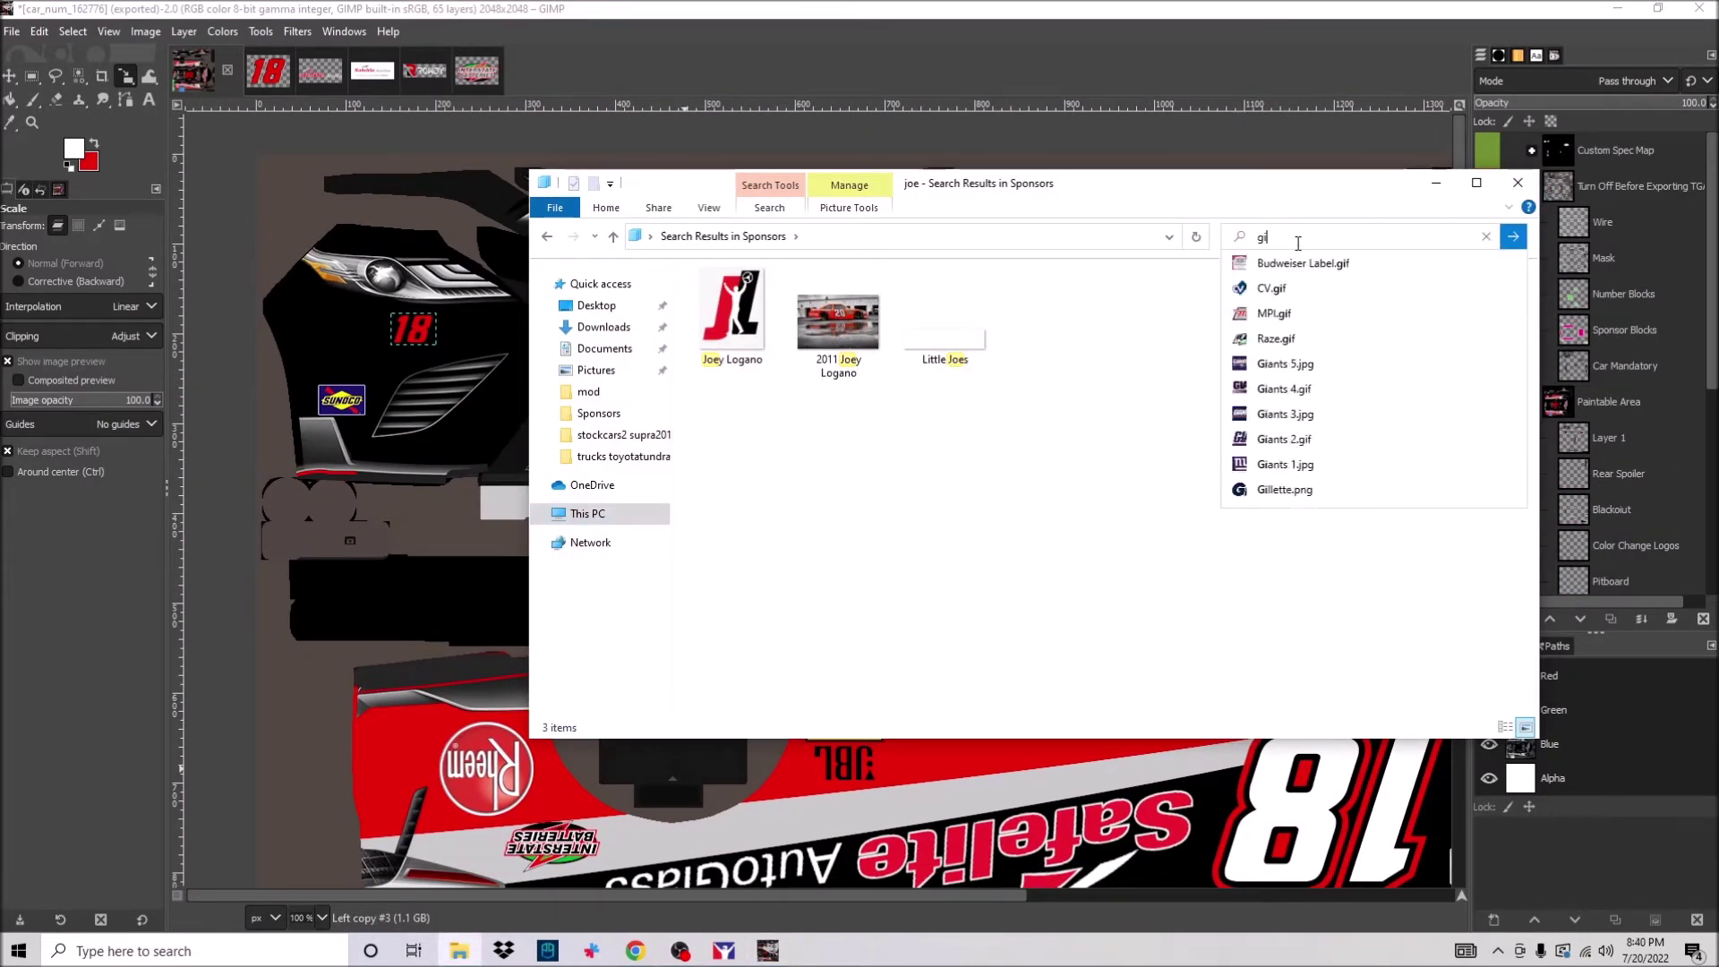
pyautogui.hotkey('alt', 'Tab')
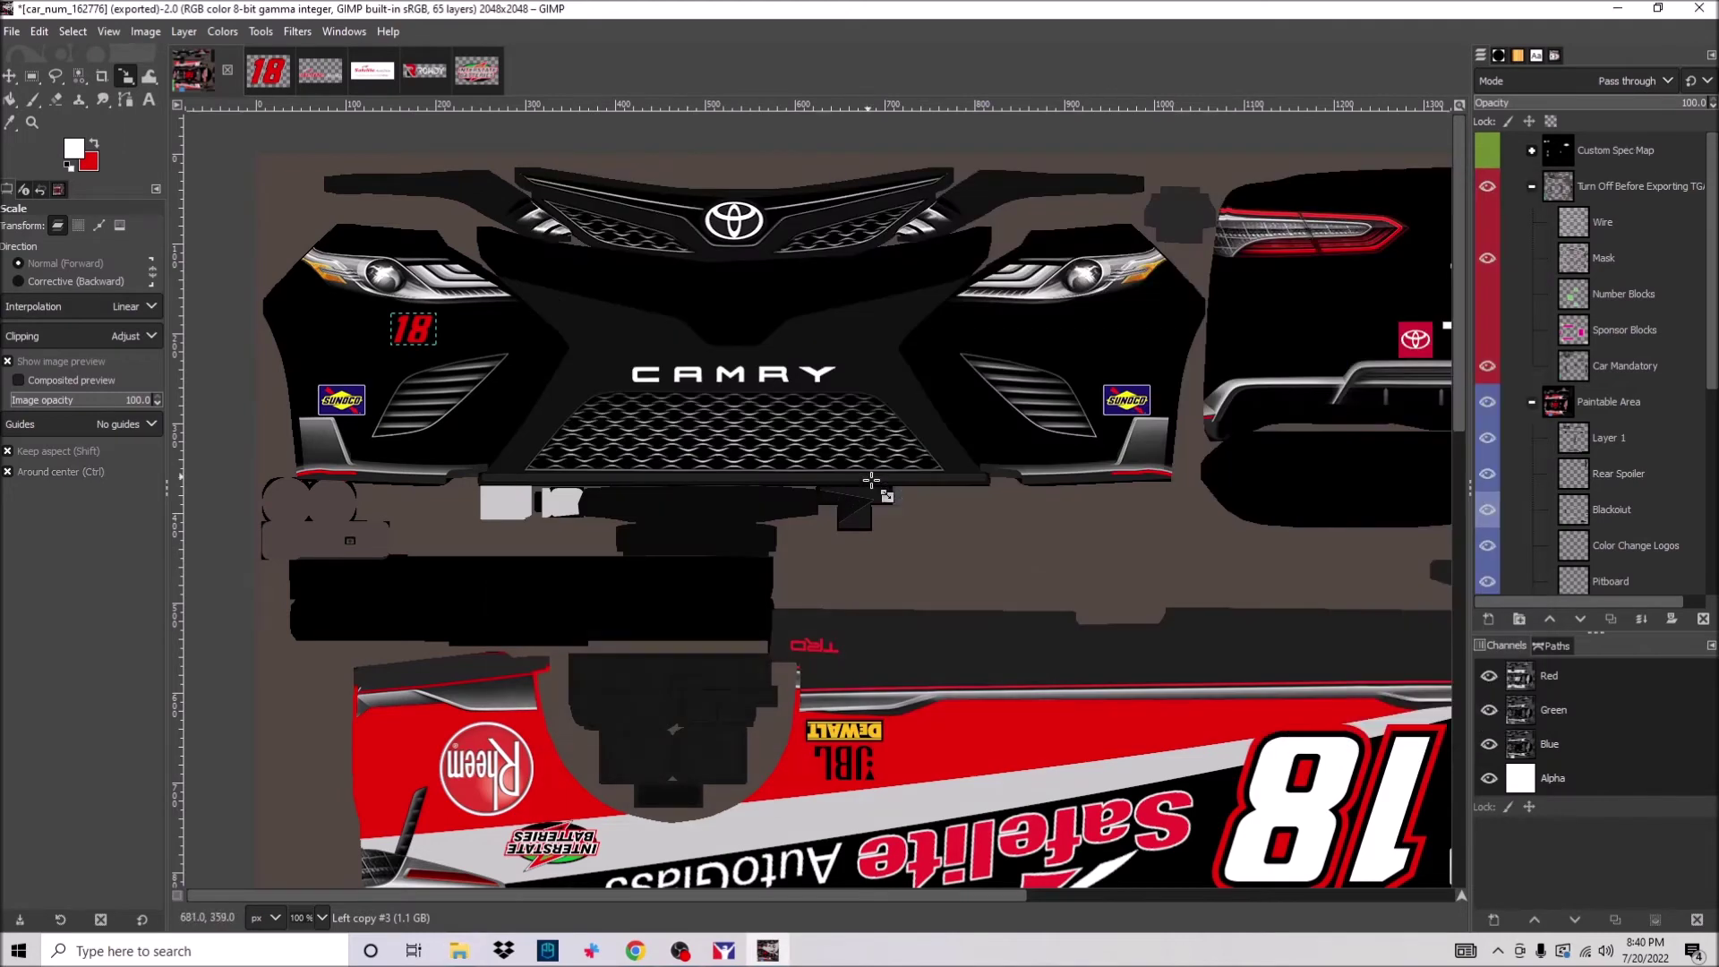
# Export the updated paint scheme over the car's TGA file in the iRacing stockcars toyotacamry2022 paint folder.
pyautogui.press('-')
pyautogui.scroll(-3, 886, 564)
pyautogui.click(11, 31)
pyautogui.click(110, 309)
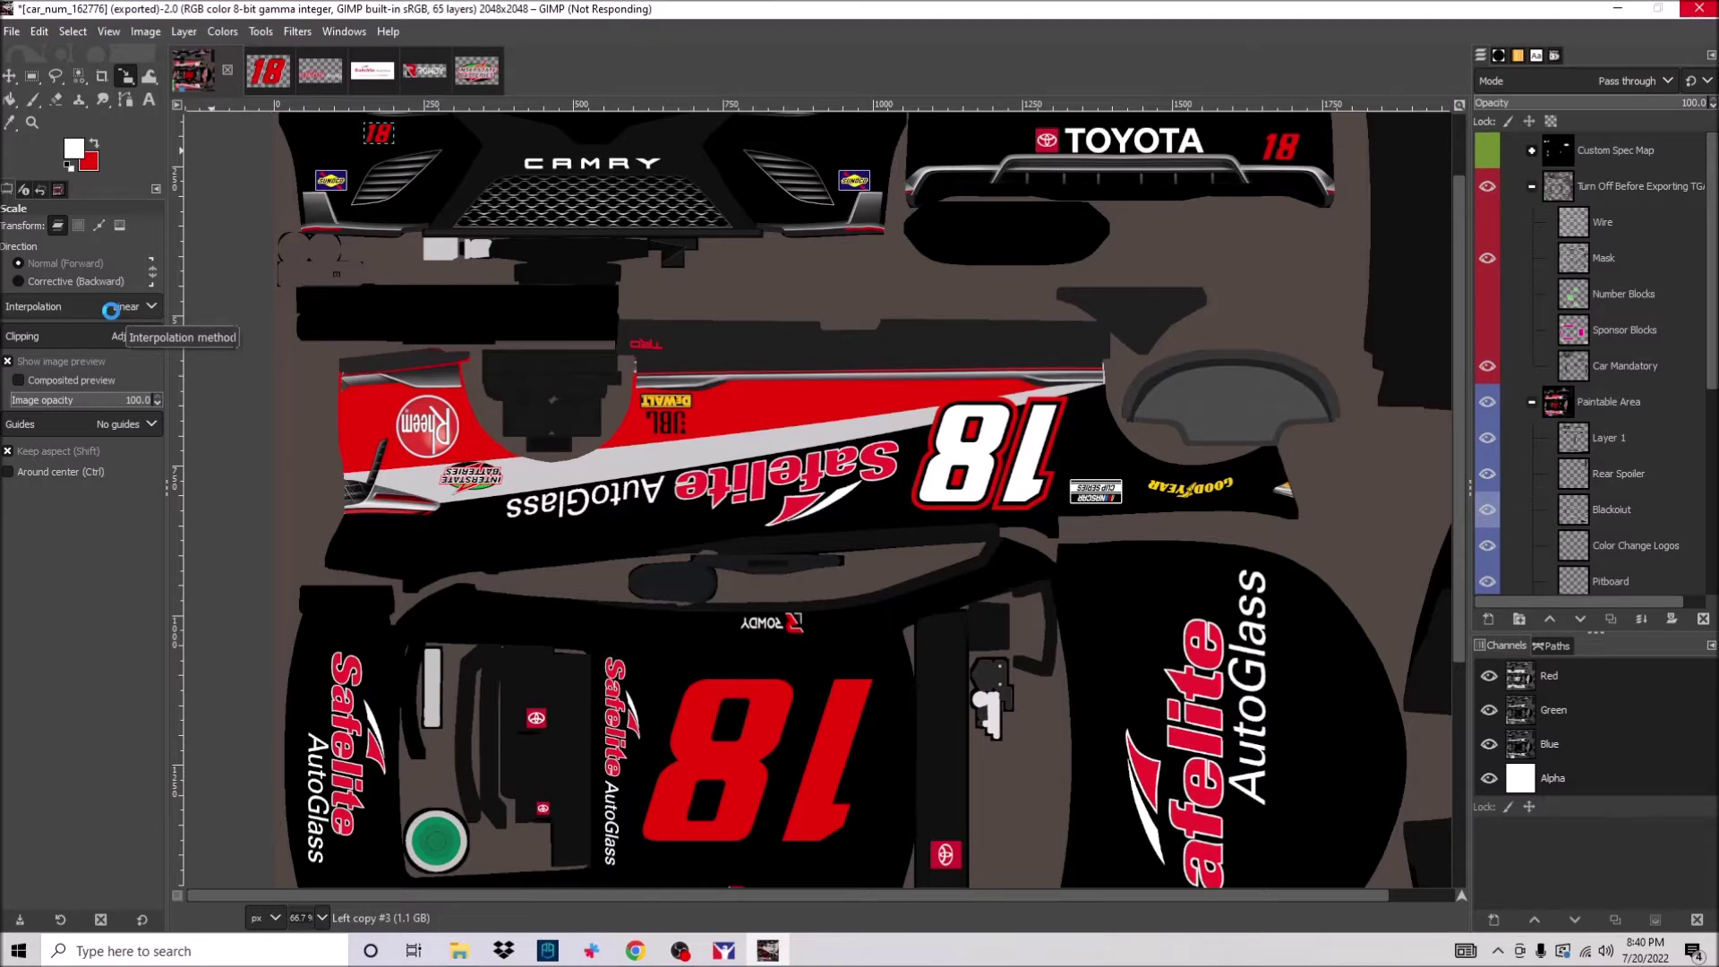
# Switch to iRacing and rotate the Next Gen Camry model to inspect the exported paint and its new sponsor logos.
pyautogui.hotkey('alt', 'Tab')
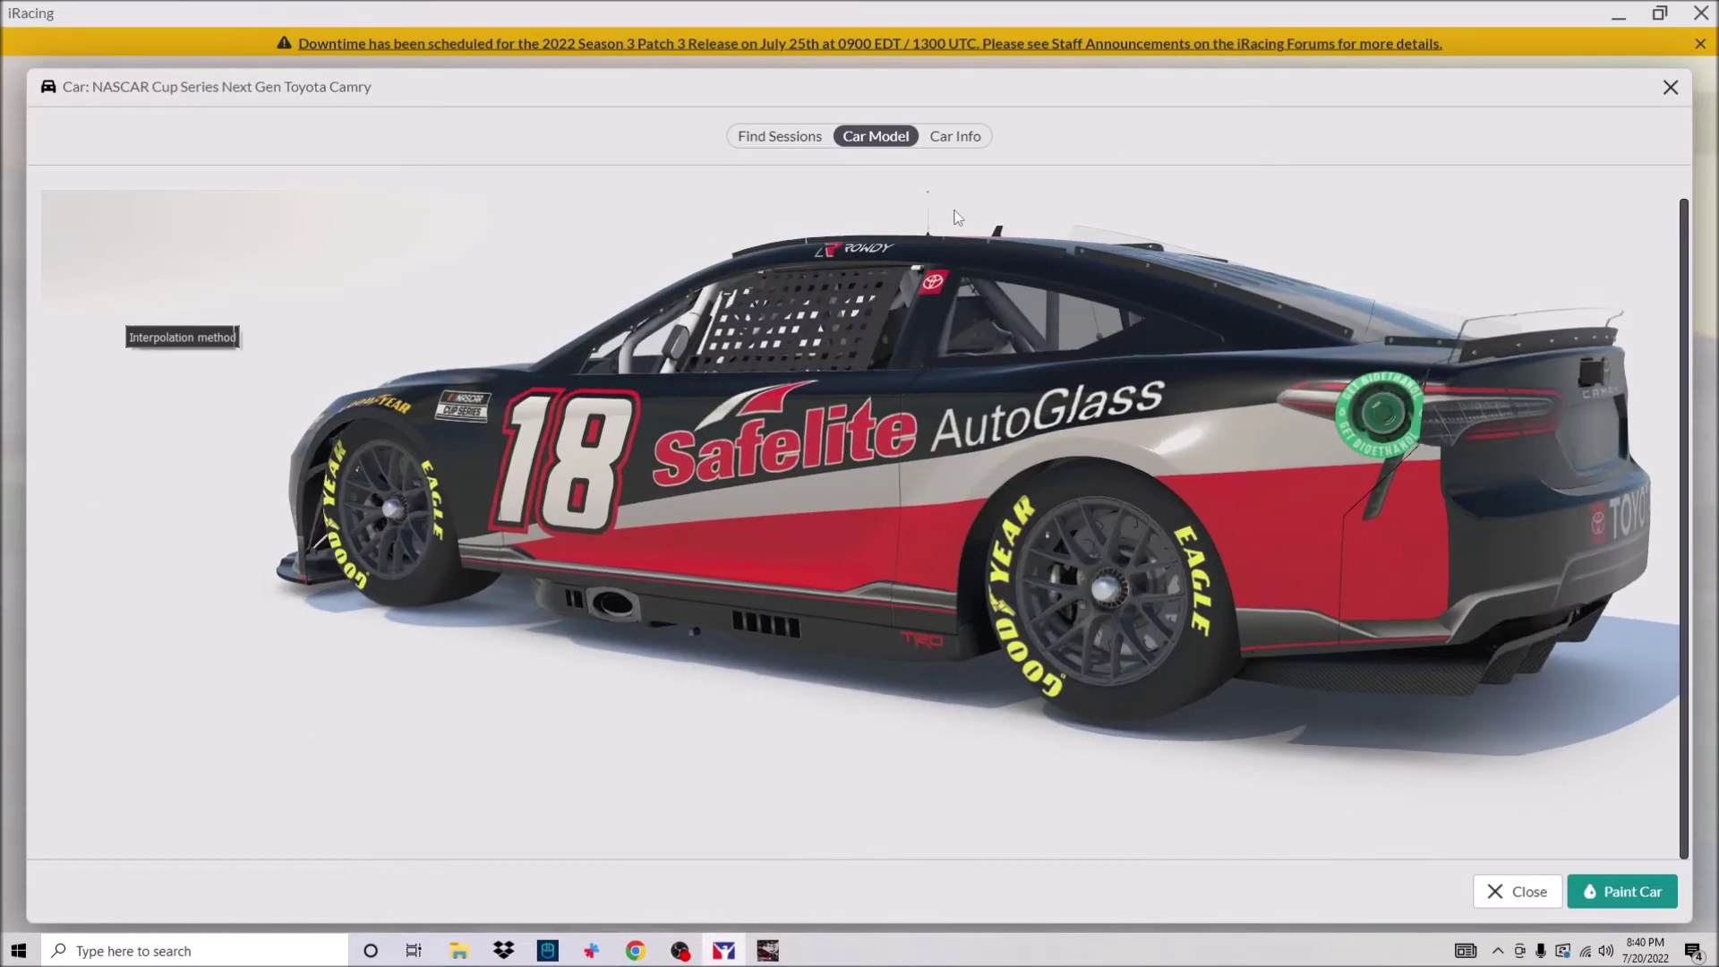
pyautogui.moveTo(957, 217); pyautogui.dragTo(792, 291)
pyautogui.hotkey('alt', 'Tab')
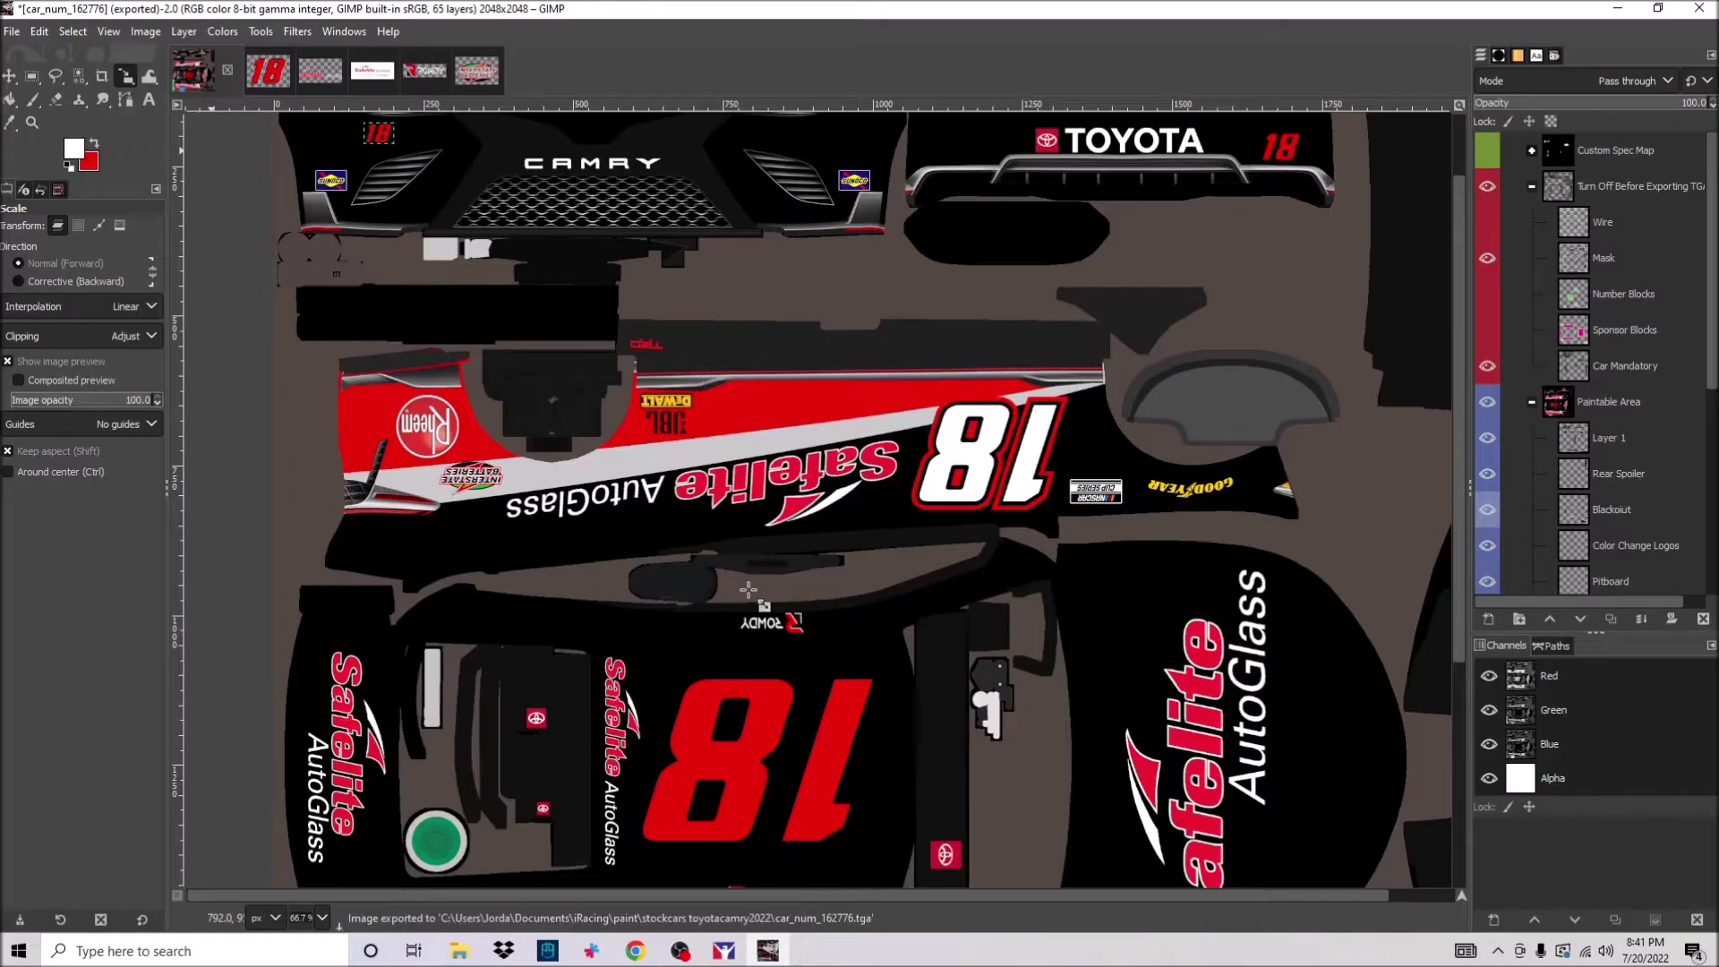
pyautogui.hotkey('alt', 'Tab')
pyautogui.moveTo(627, 269); pyautogui.dragTo(1192, 139)
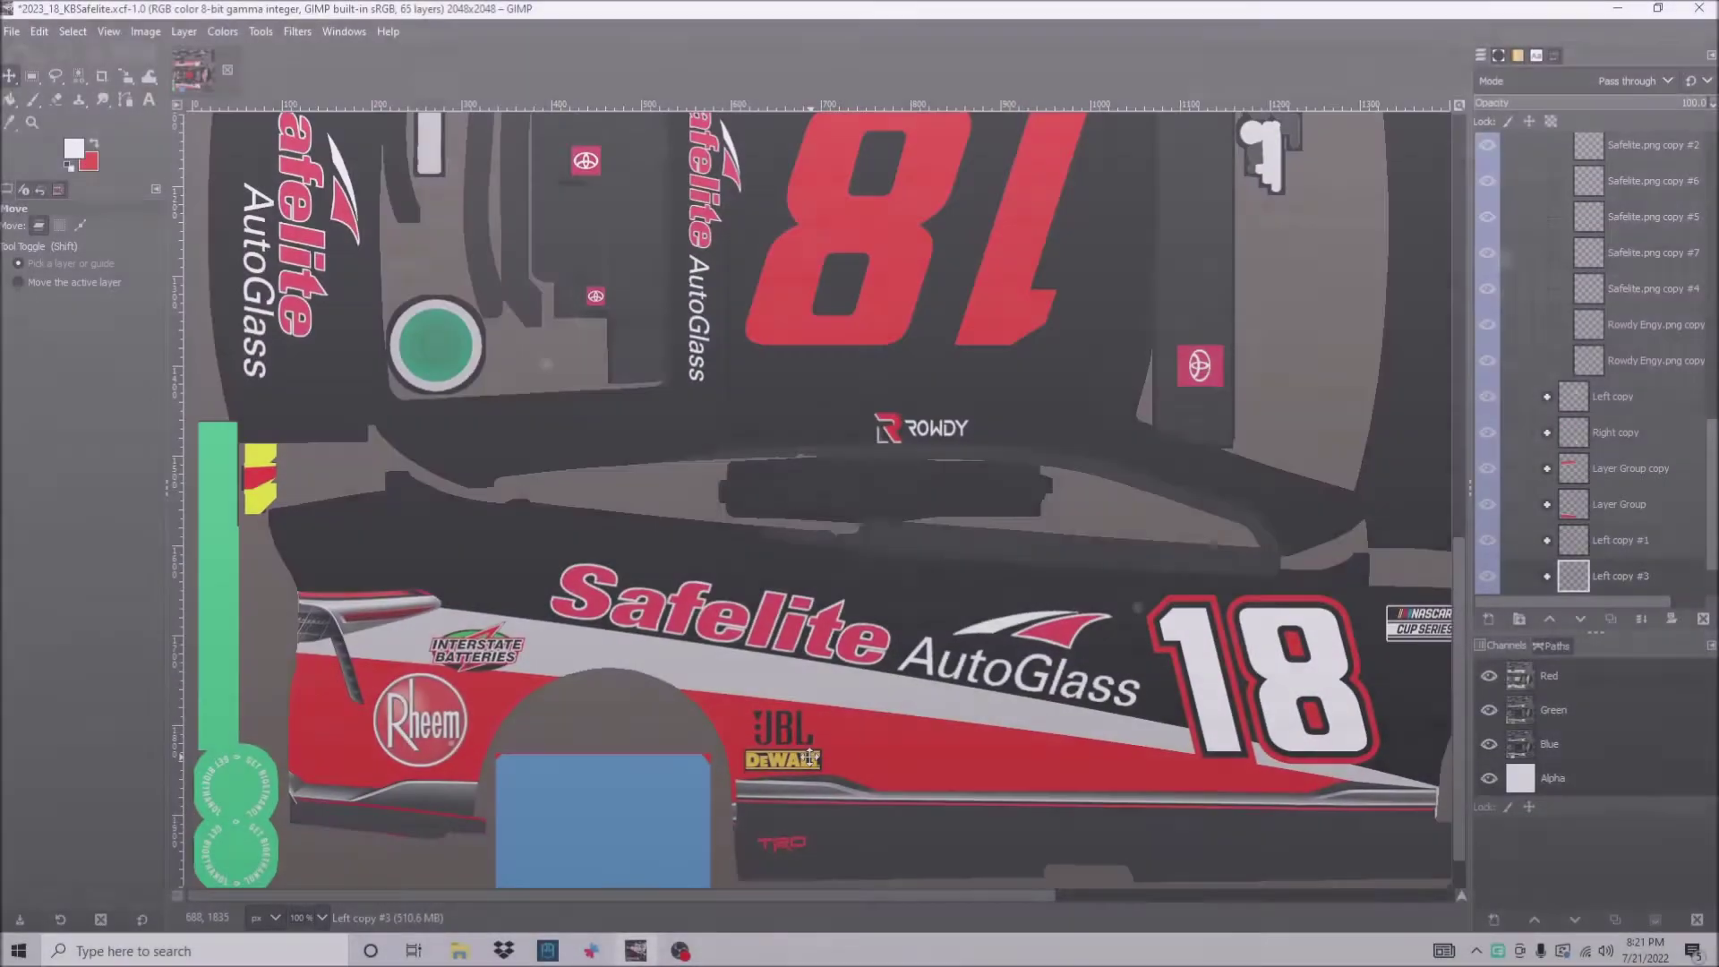
# Move the rear Safelite AutoGlass logo onto the black oval panel below the rear bumper and enlarge it to fill more of the panel.
pyautogui.scroll(-2, 810, 759)
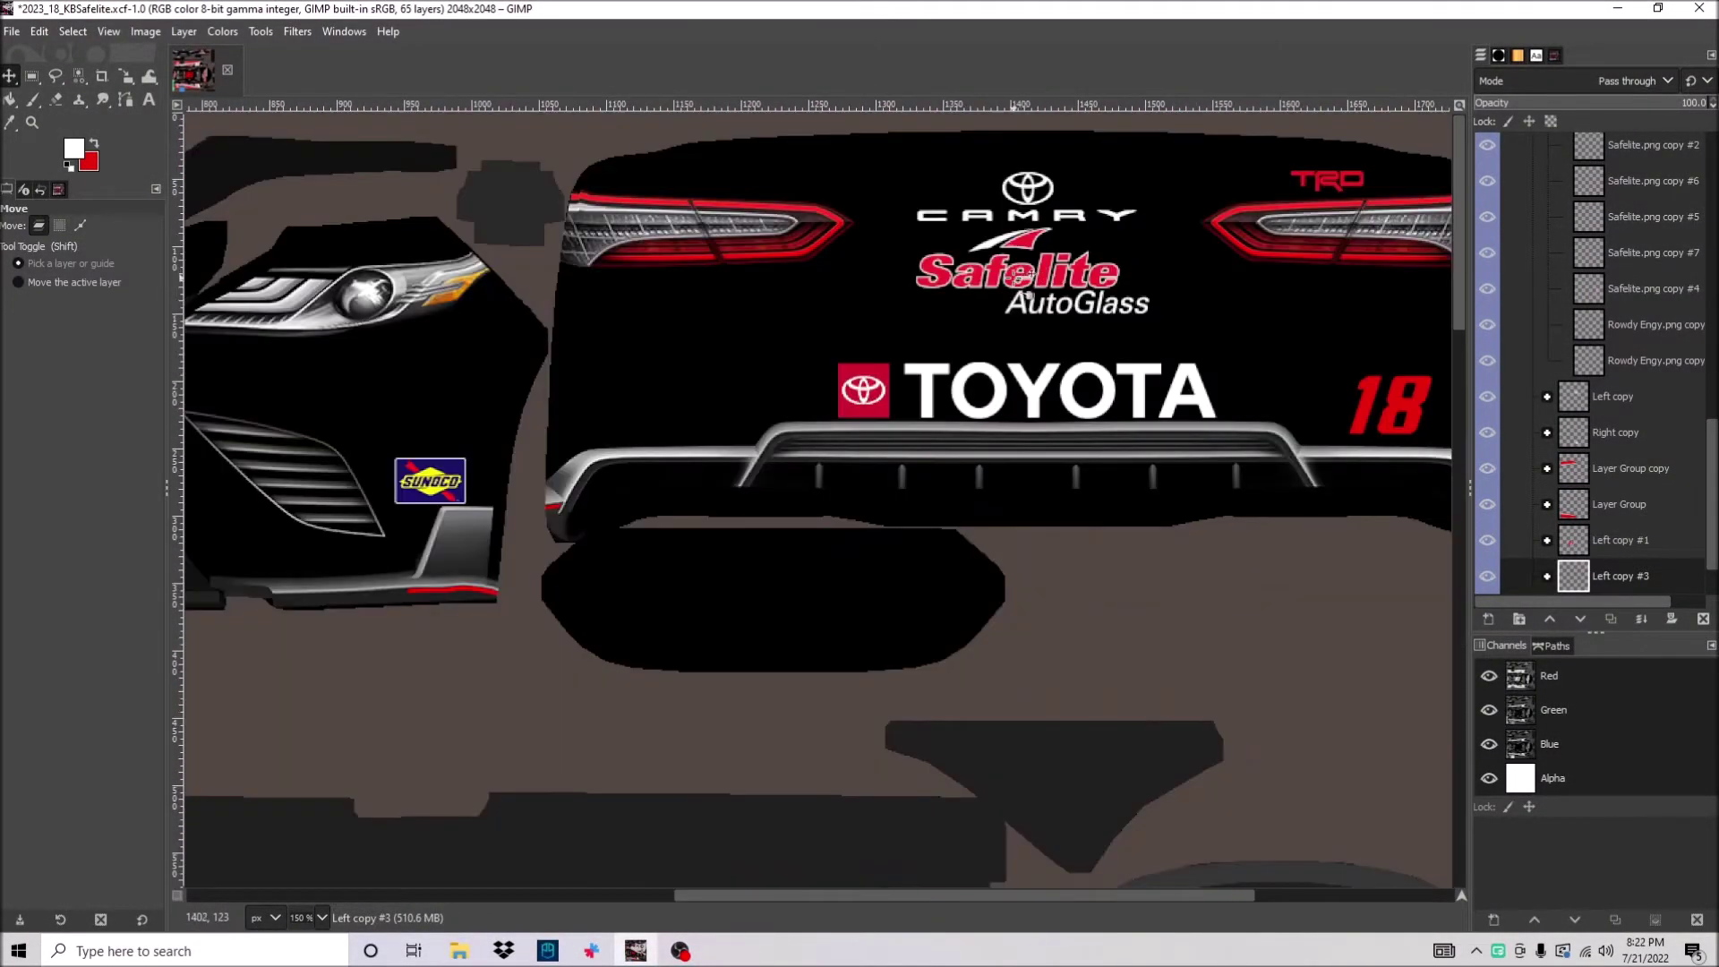
pyautogui.moveTo(985, 299); pyautogui.dragTo(770, 595)
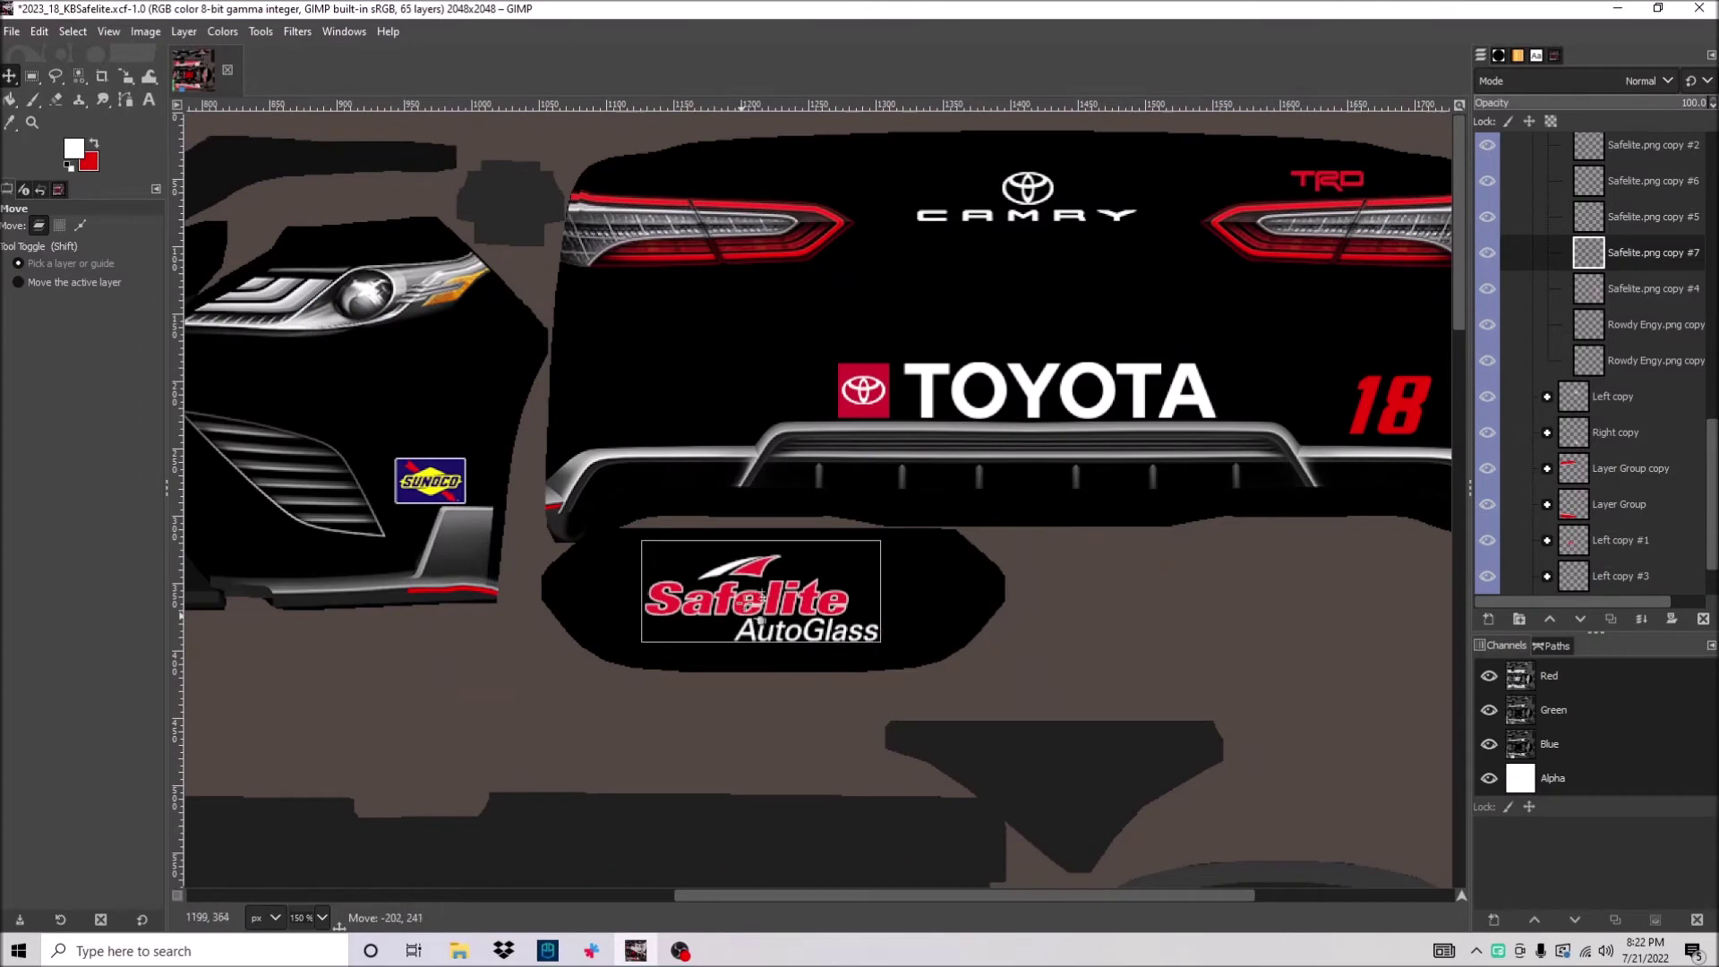
pyautogui.click(127, 76)
pyautogui.click(765, 607)
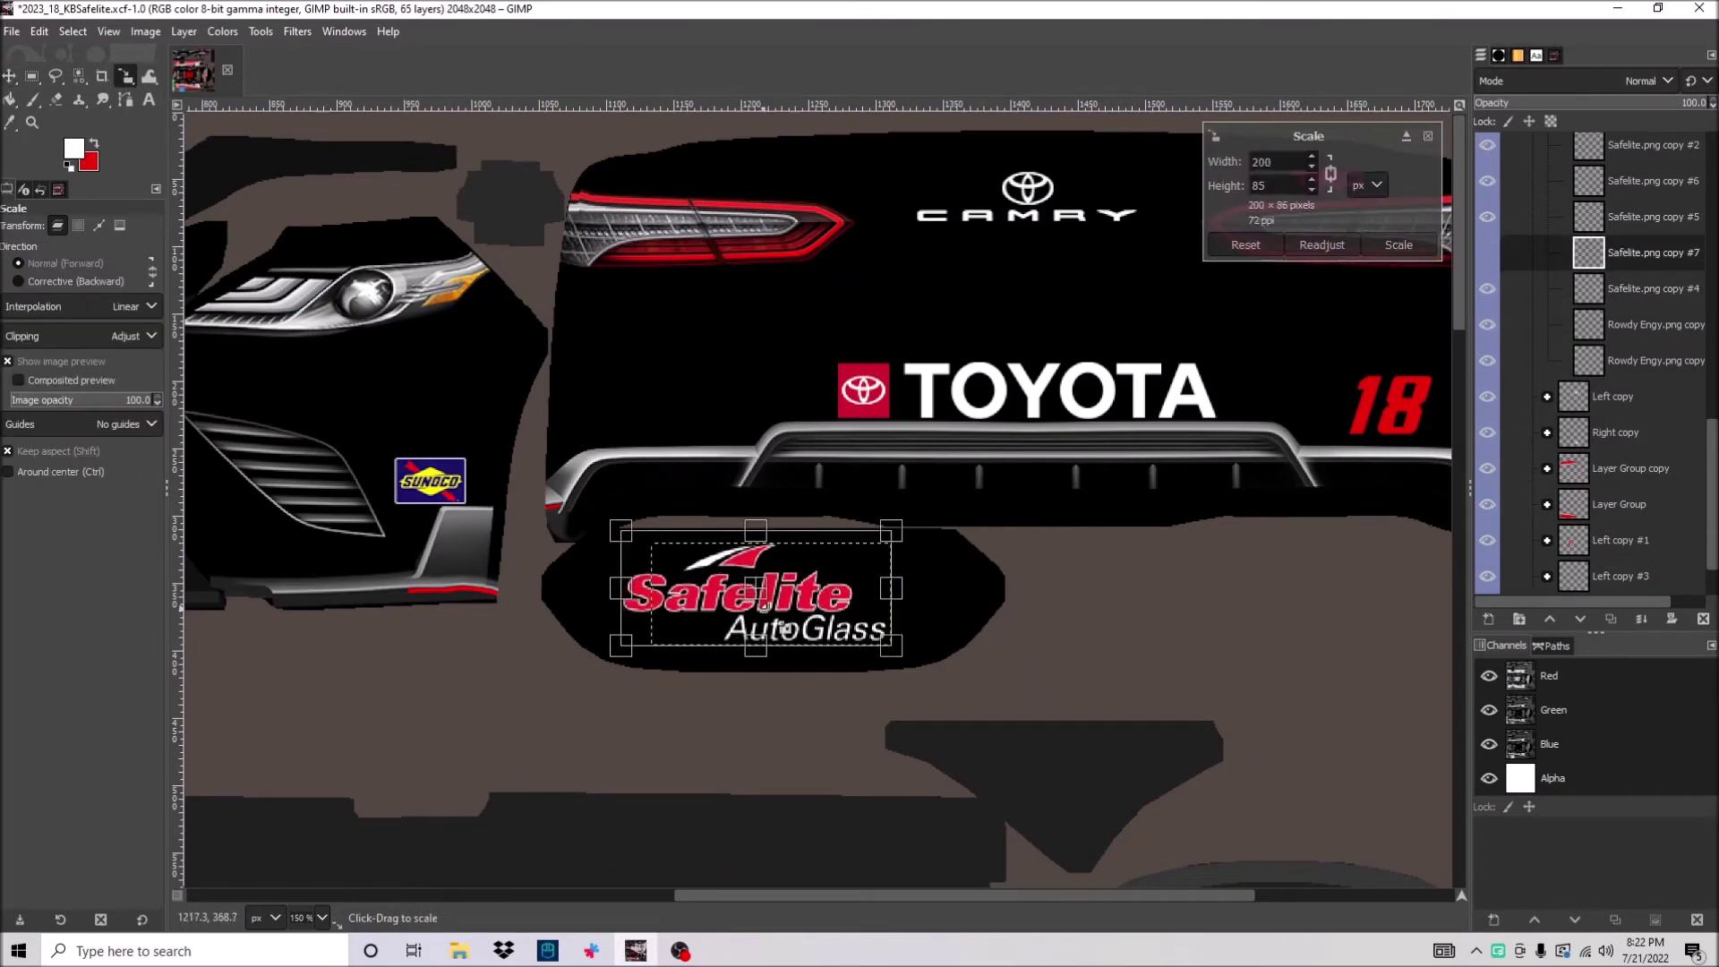
pyautogui.click(1373, 248)
pyautogui.press('m')
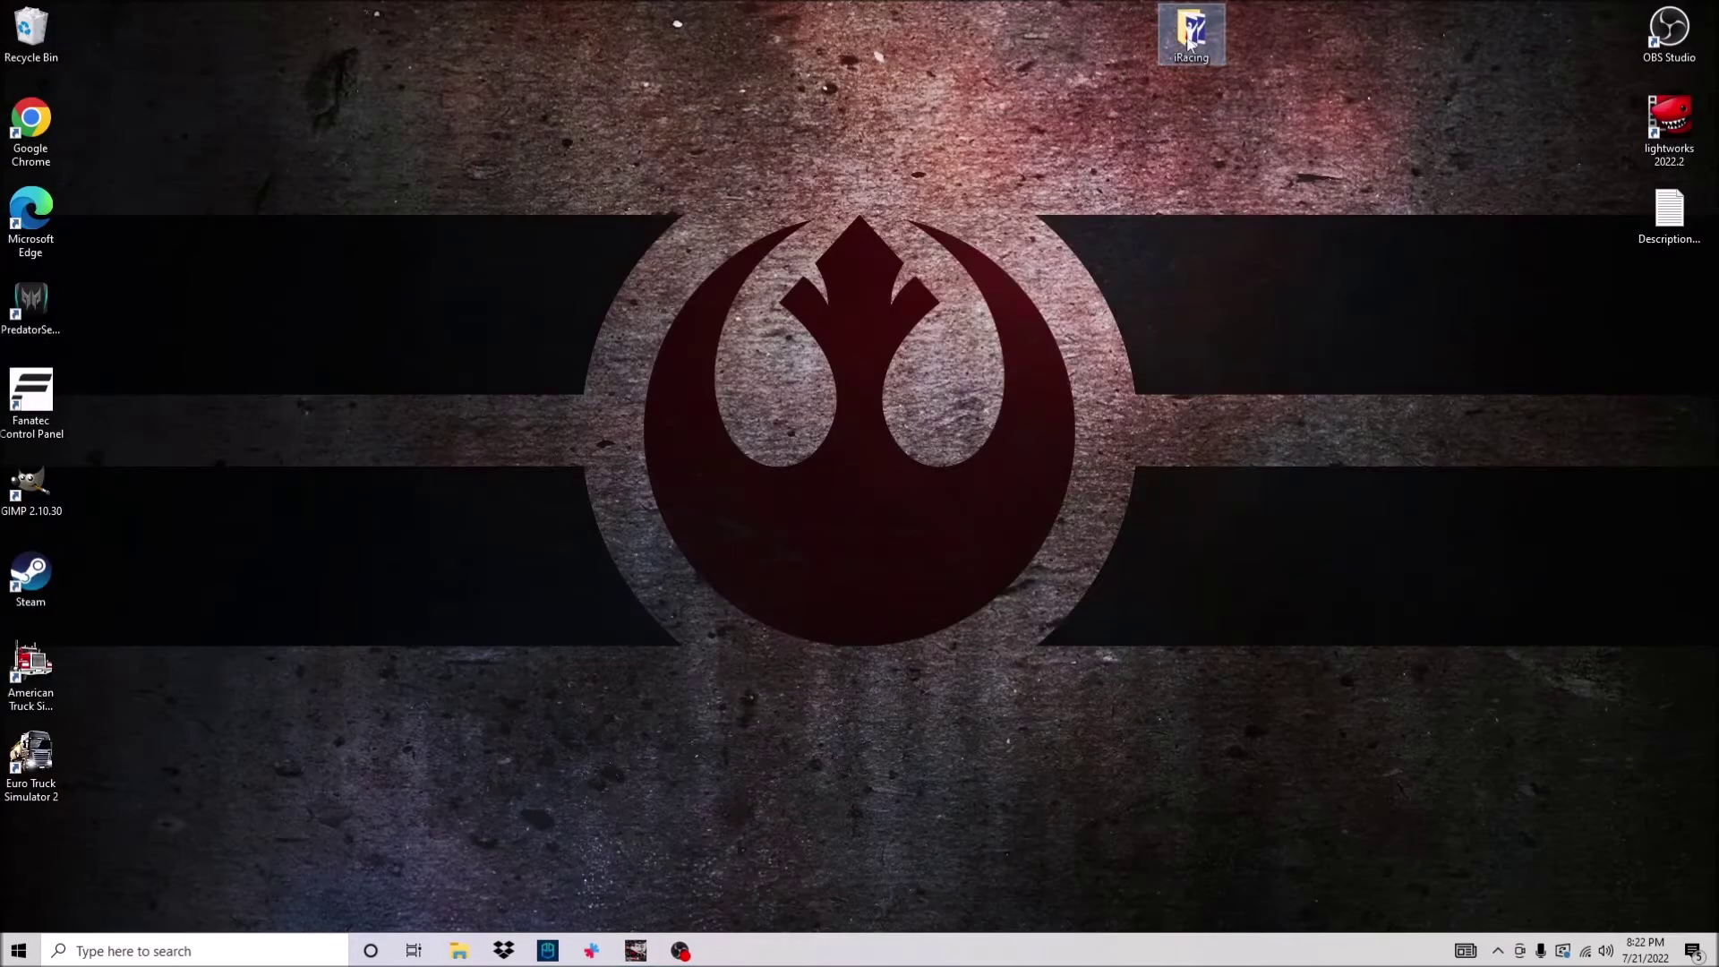
# Open iRacing and examine the painted car model of the NASCAR Cup Series Next Gen Toyota Camry.
pyautogui.doubleClick(1190, 40)
pyautogui.doubleClick(752, 314)
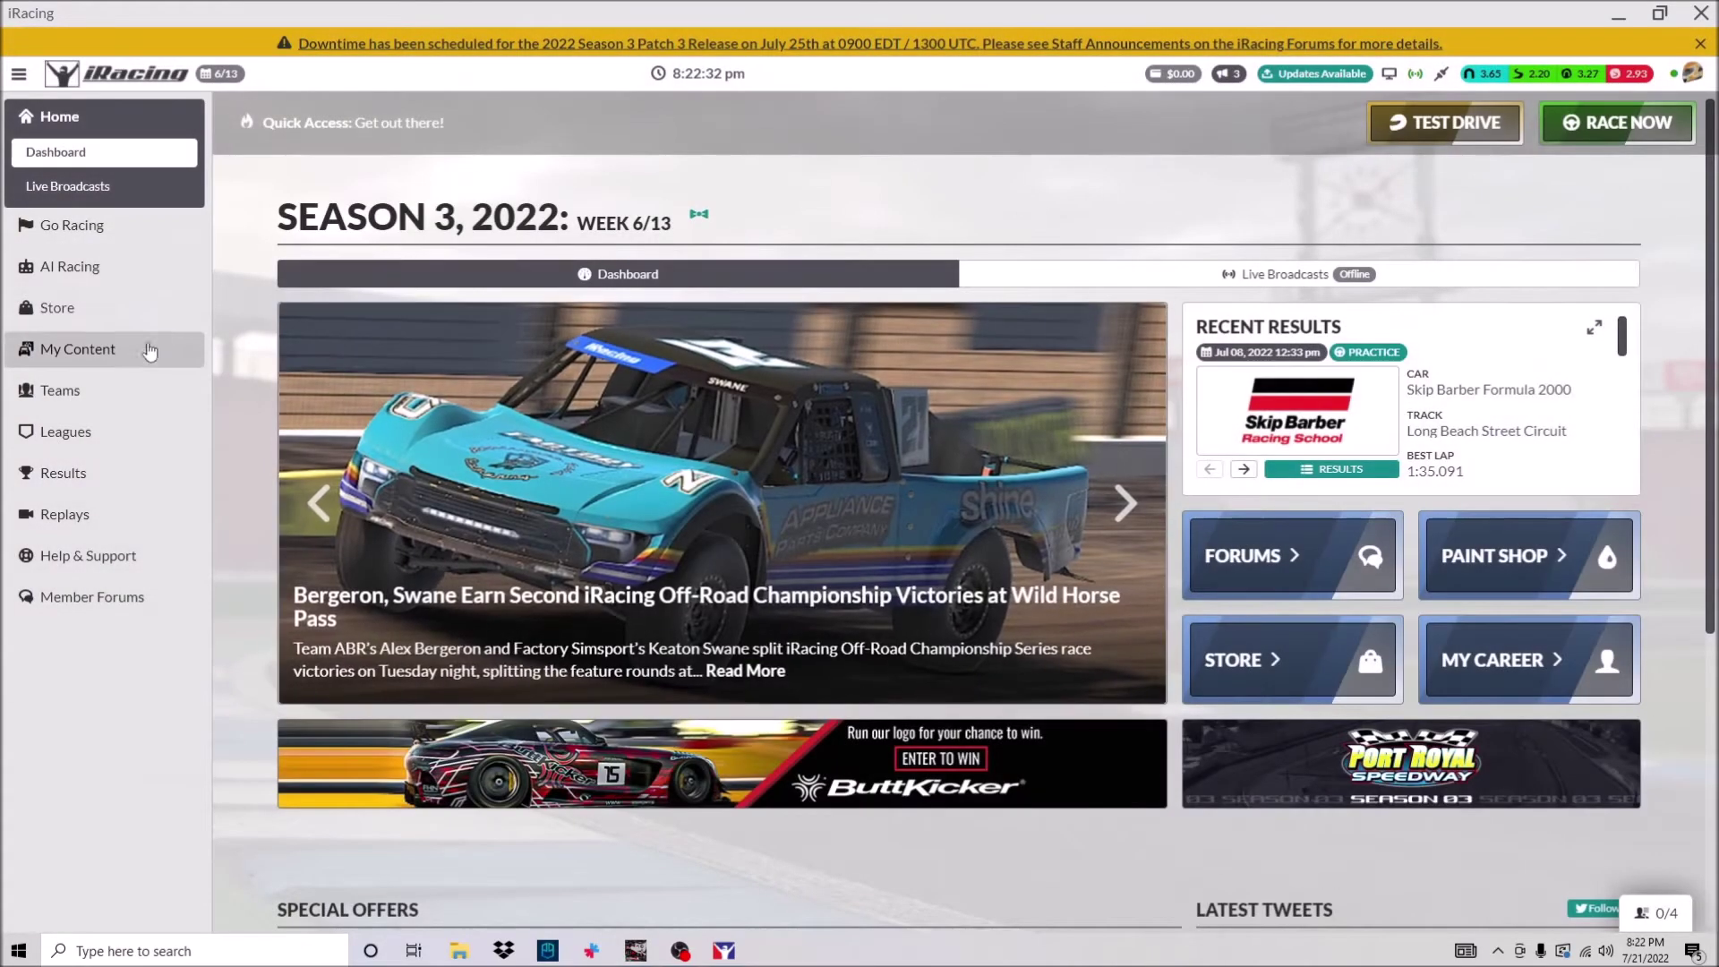
pyautogui.click(153, 346)
pyautogui.scroll(-10, 902, 564)
pyautogui.scroll(-3, 915, 679)
pyautogui.click(915, 681)
pyautogui.click(876, 136)
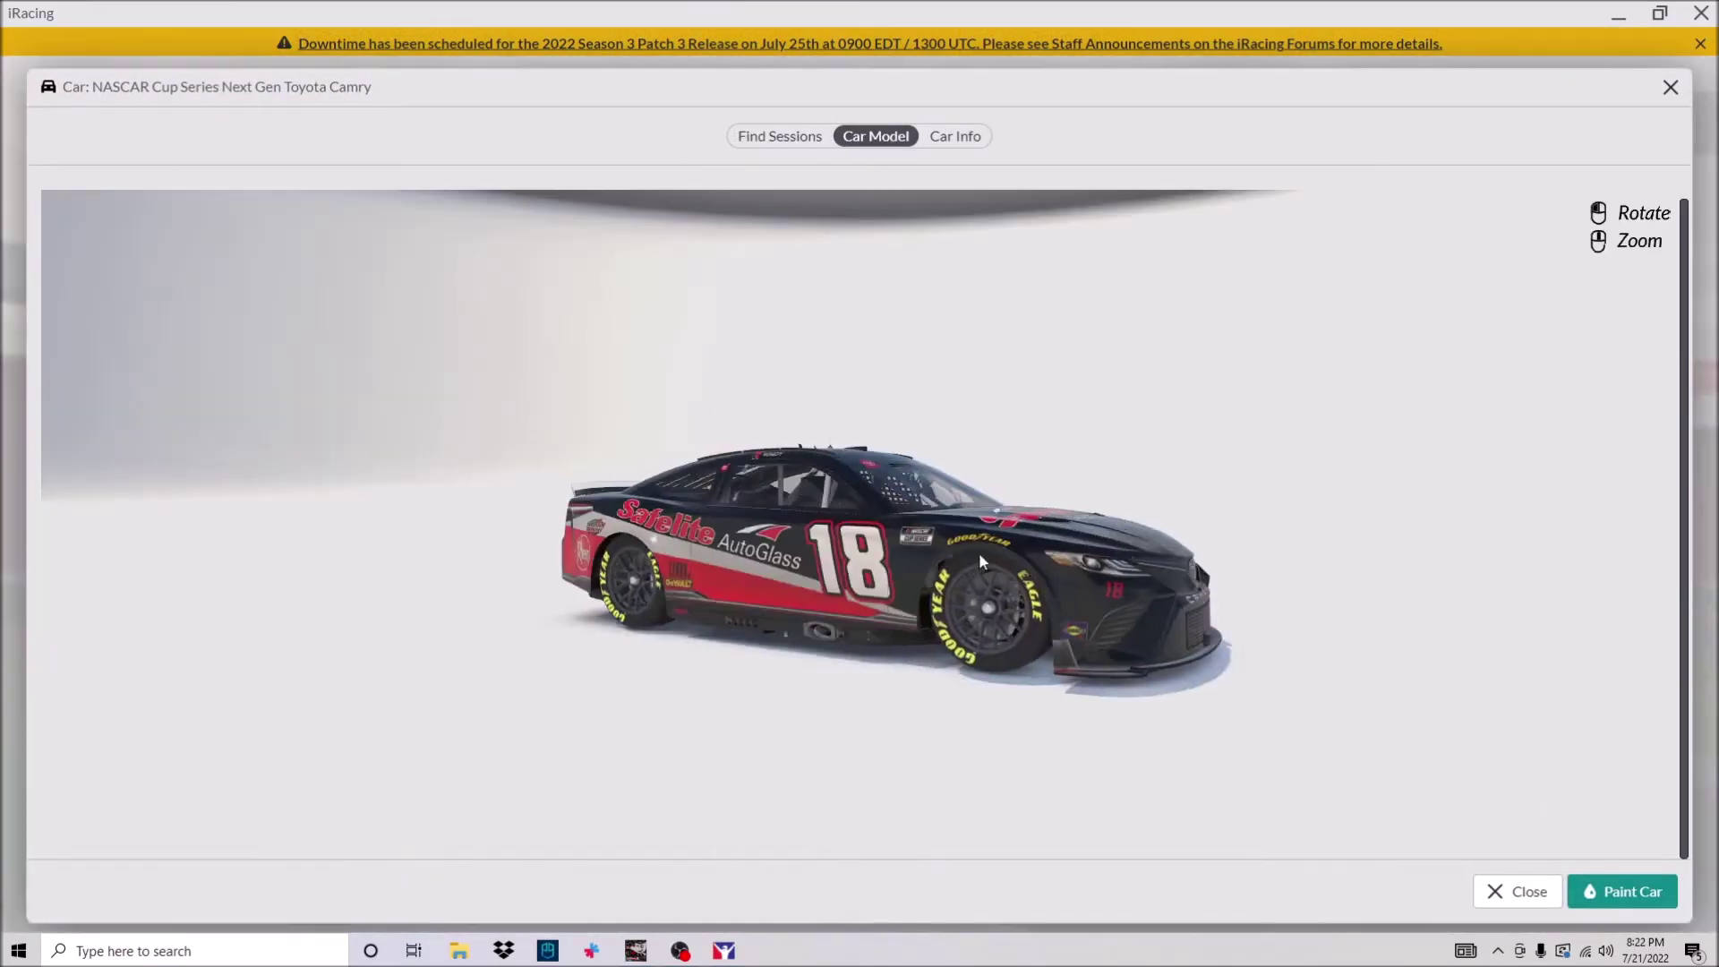
pyautogui.moveTo(997, 557); pyautogui.dragTo(1189, 518)
pyautogui.click(1619, 15)
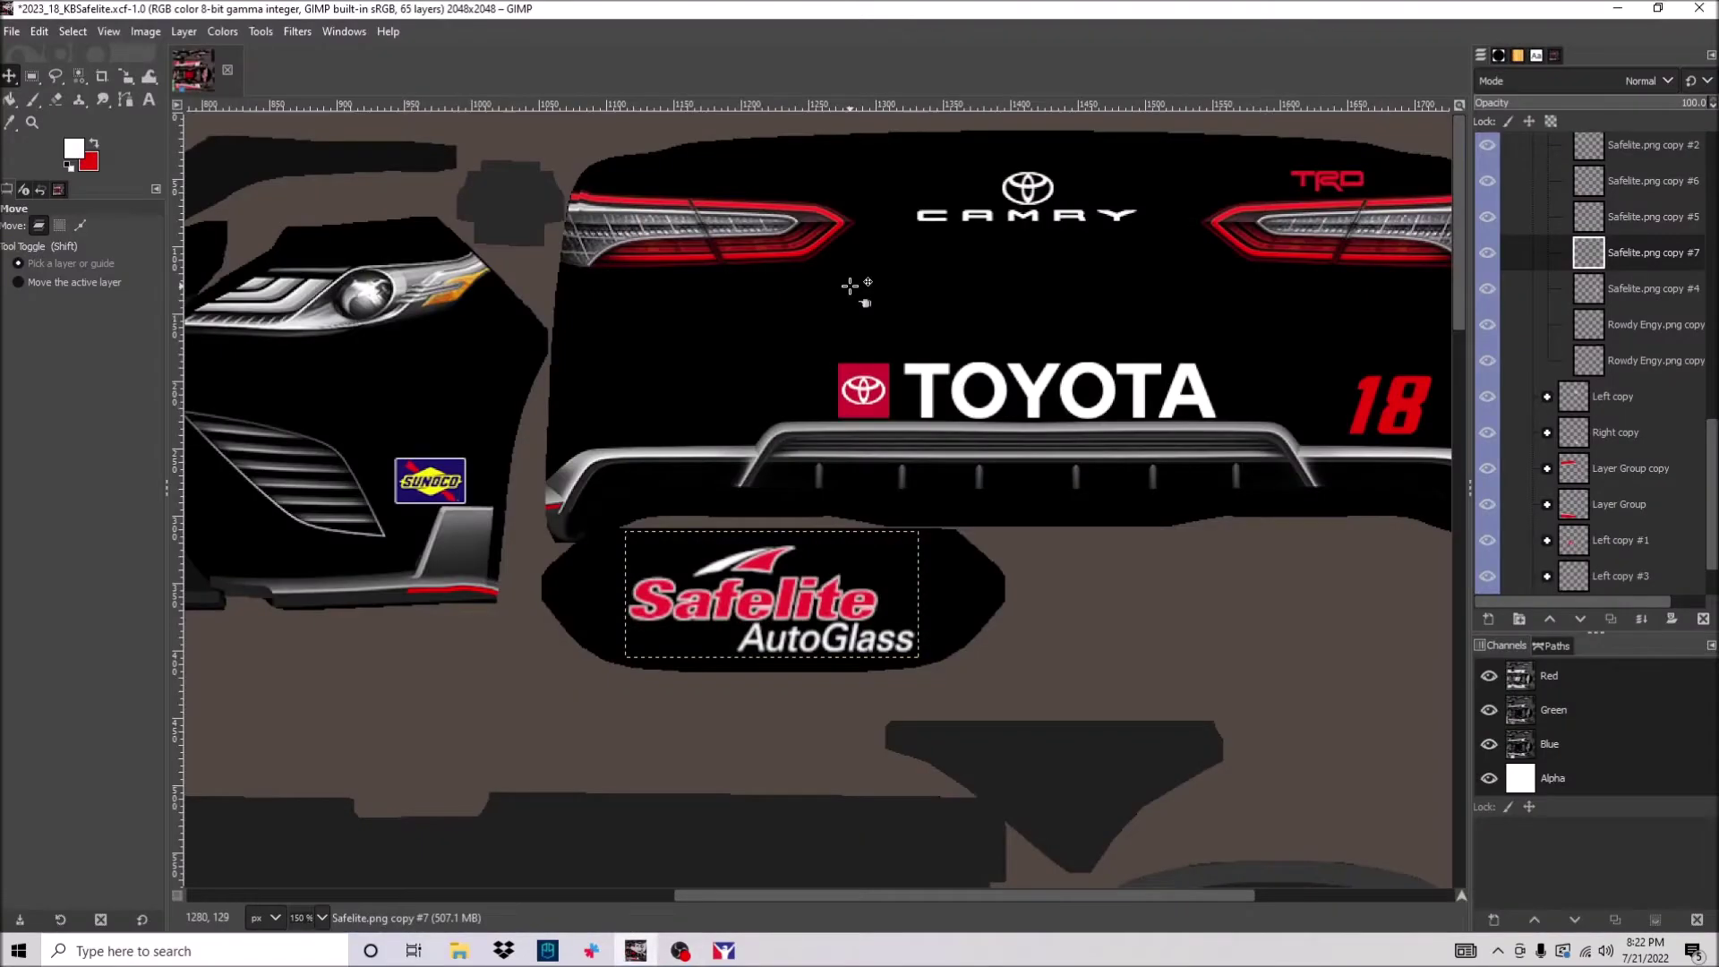
# Set the foreground color to light grey and select a 729 × 28 pixel rectangular band across the rear through the tail lights.
pyautogui.click(33, 76)
pyautogui.click(74, 148)
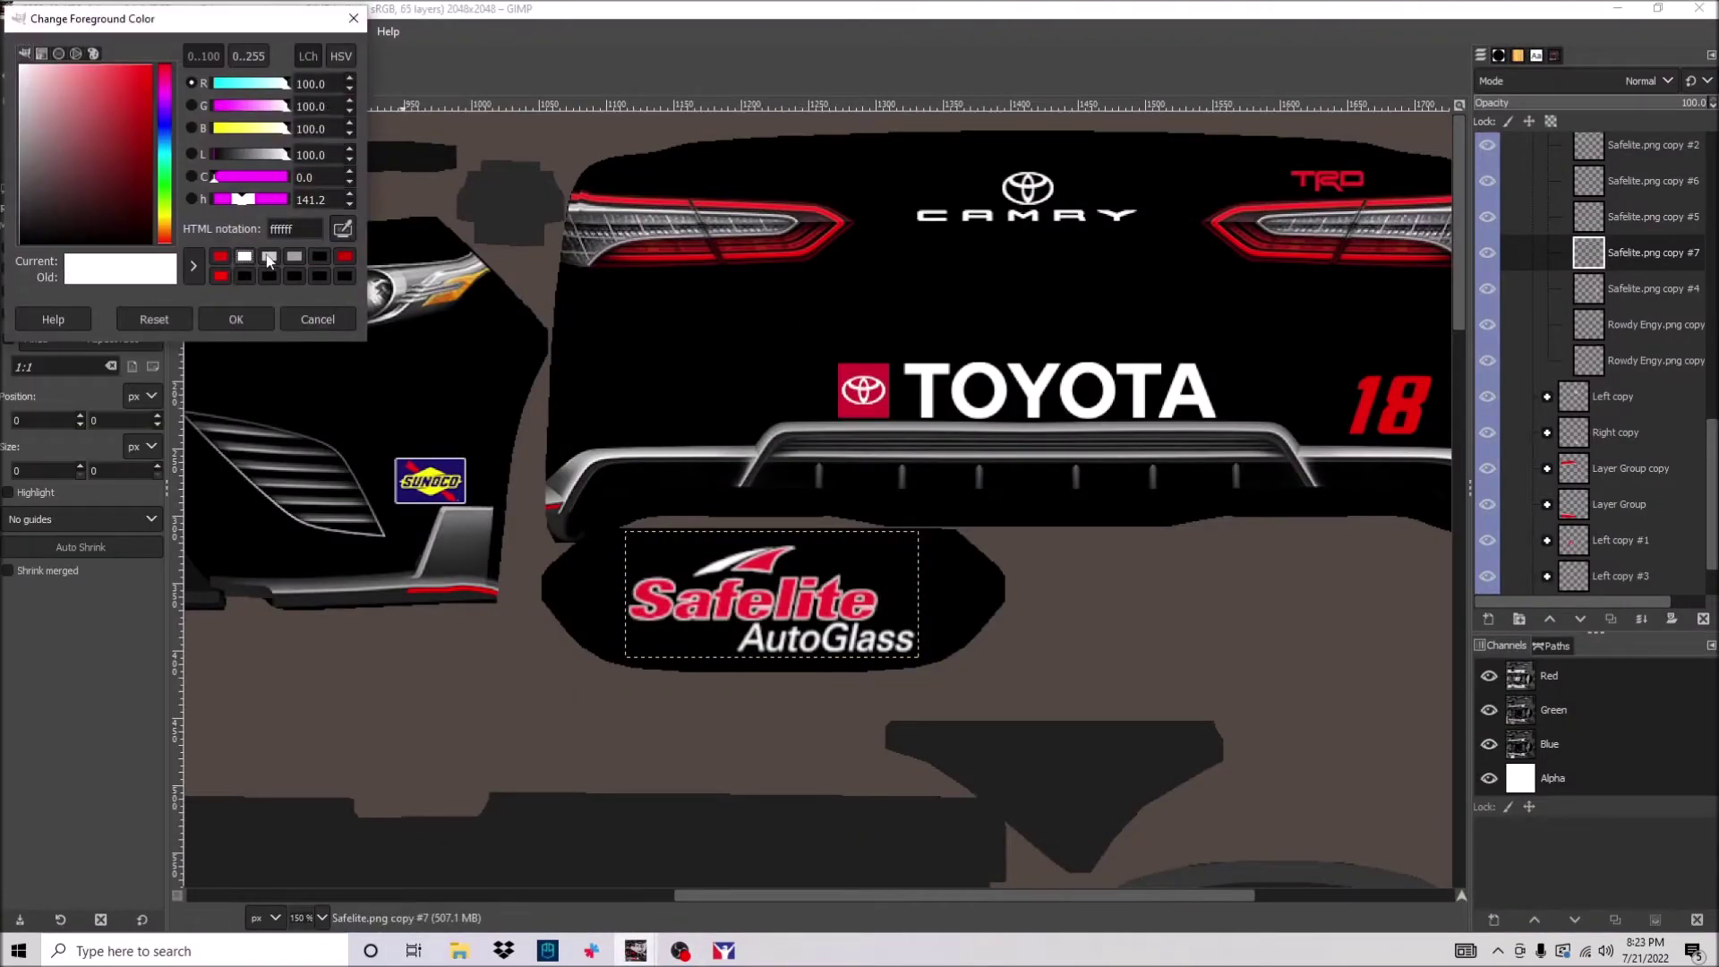
pyautogui.click(236, 319)
pyautogui.click(433, 234)
pyautogui.moveTo(1412, 278); pyautogui.dragTo(1412, 278)
pyautogui.scroll(-2, 1596, 578)
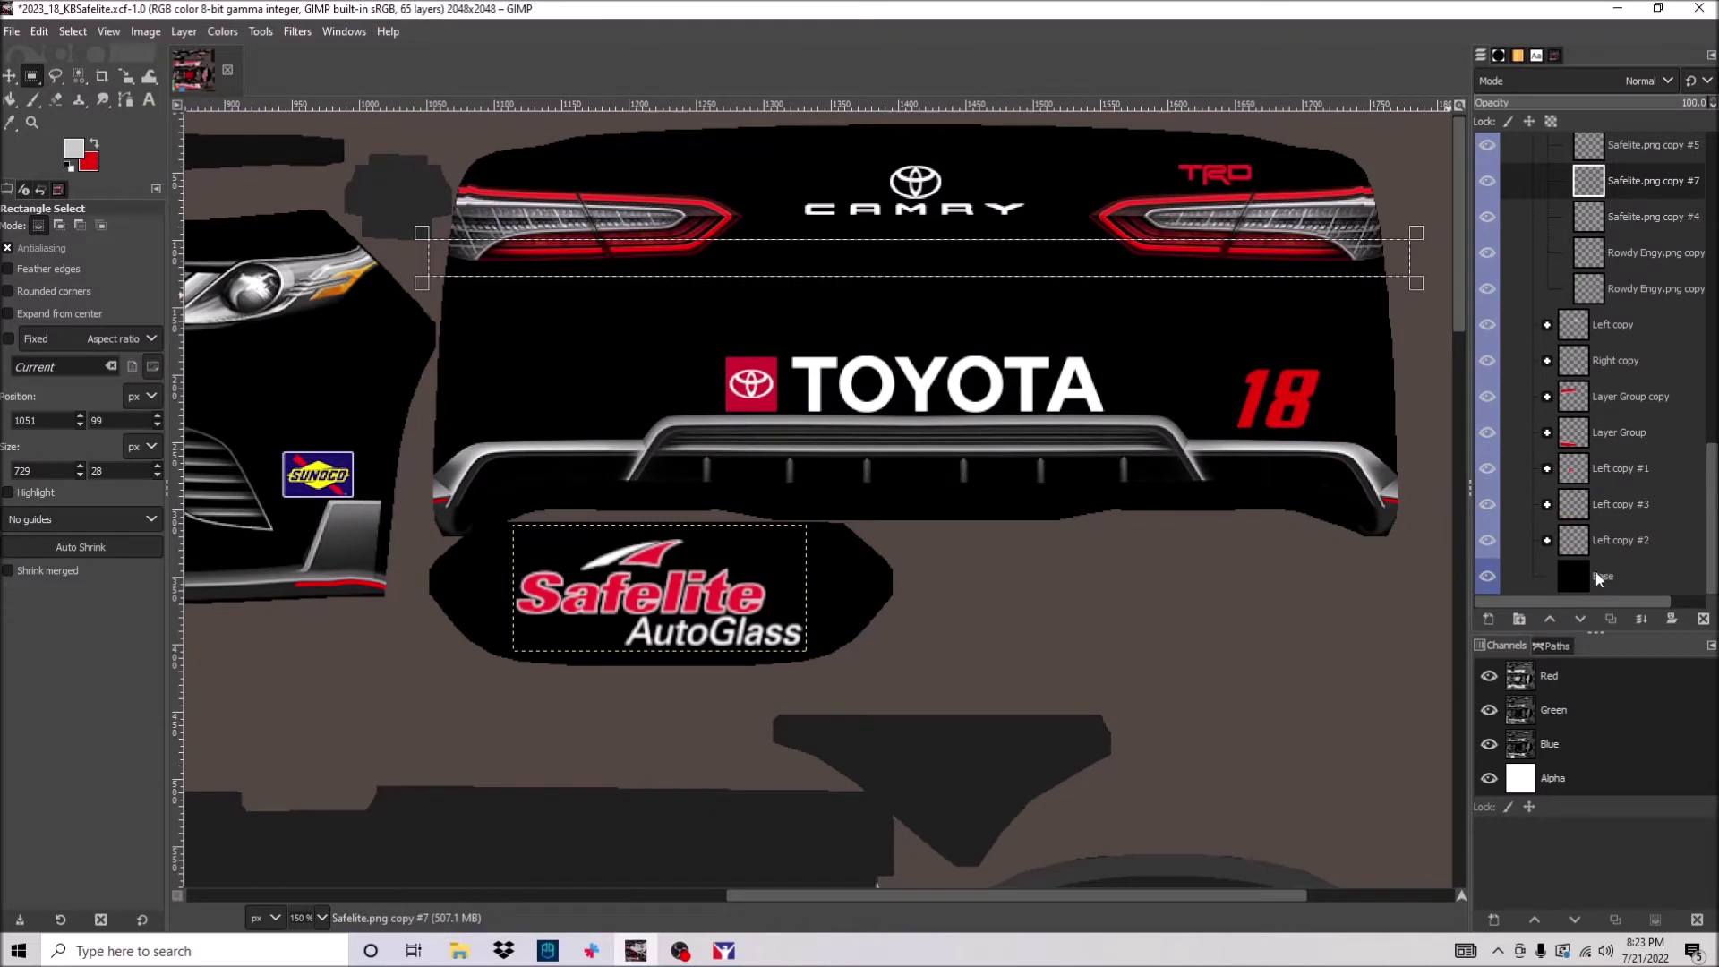
# Add a new layer named Read directly above the Base layer for the rear paint.
pyautogui.click(1547, 505)
pyautogui.click(1578, 536)
pyautogui.press('-')
pyautogui.press('-')
pyautogui.press('-')
pyautogui.scroll(-3, 1577, 524)
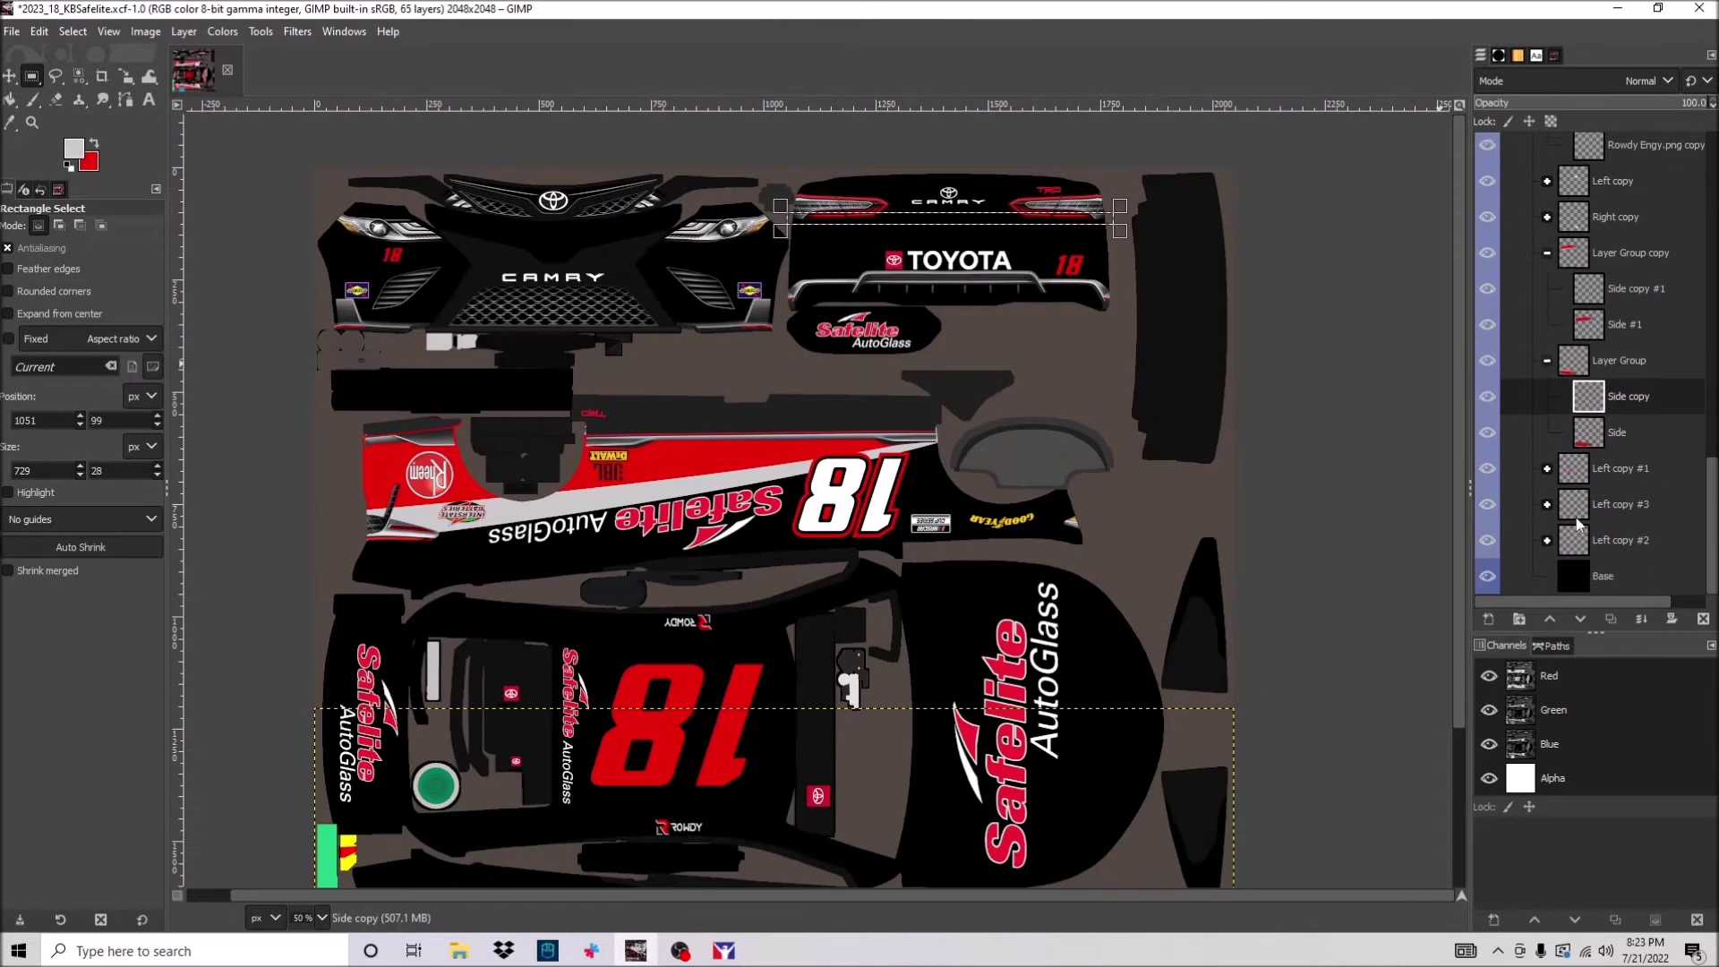
pyautogui.click(1488, 618)
pyautogui.write('Read')
pyautogui.press('Return')
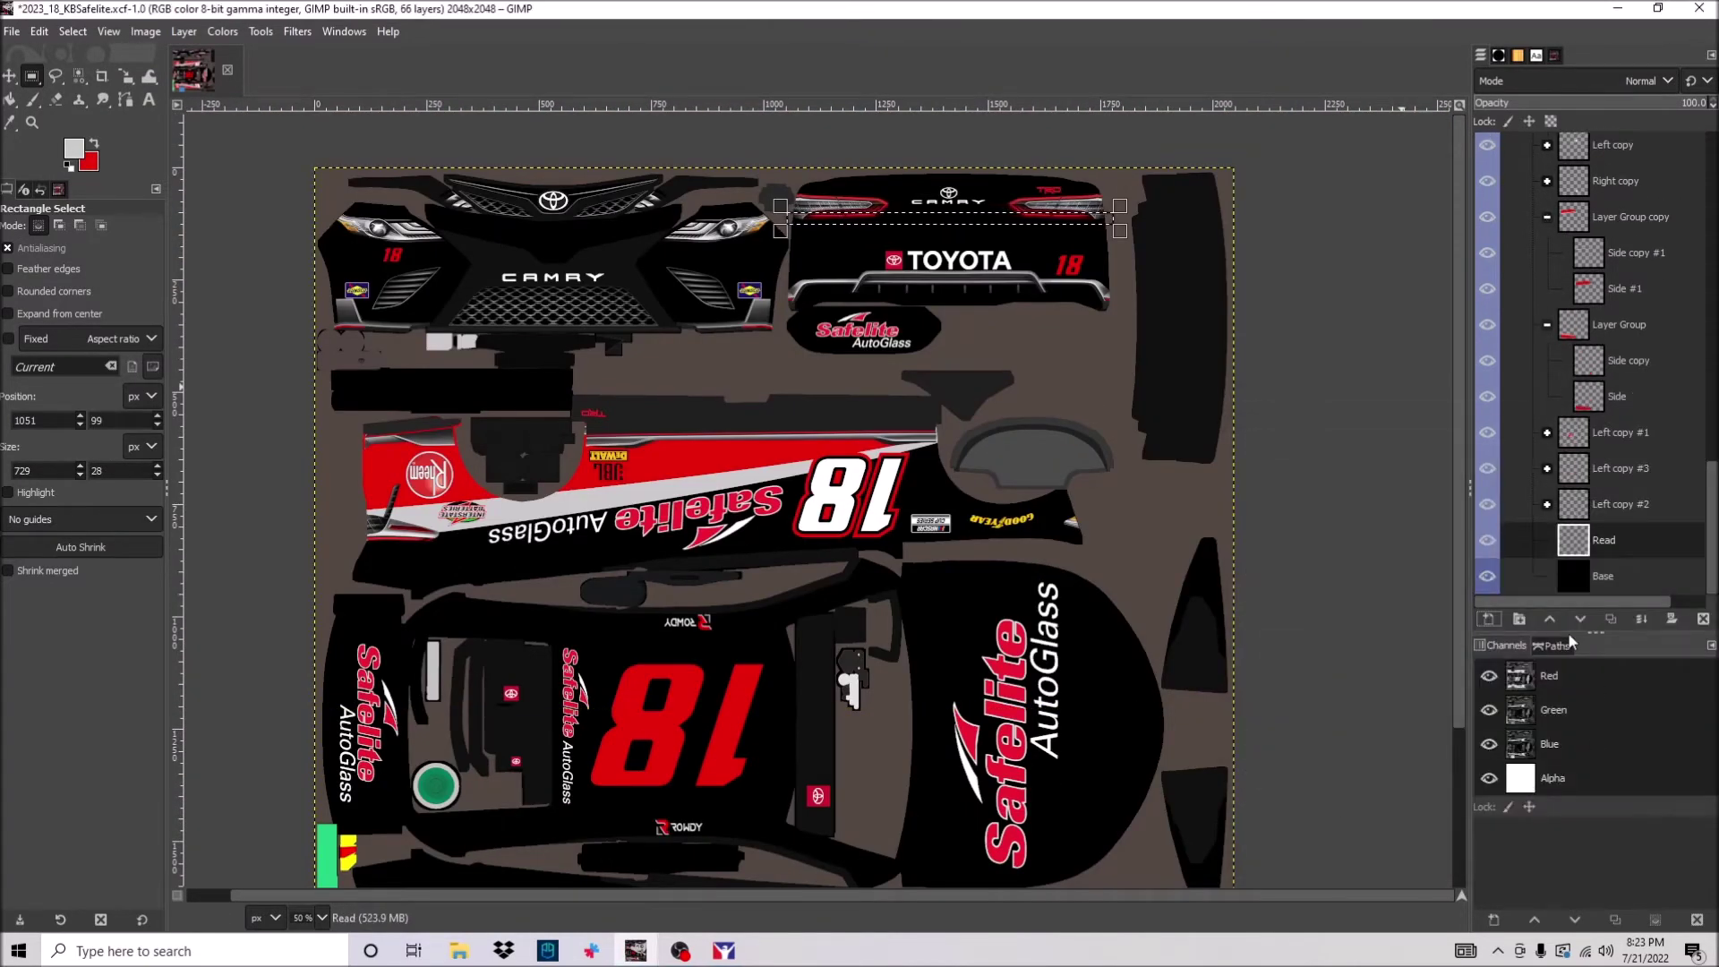
# Duplicate the Read layer and fill a 729 × 43 pixel band through the tail lights with light grey on the copy.
pyautogui.rightClick(894, 215)
pyautogui.press('Escape')
pyautogui.press('1')
pyautogui.moveTo(934, 186); pyautogui.dragTo(934, 177)
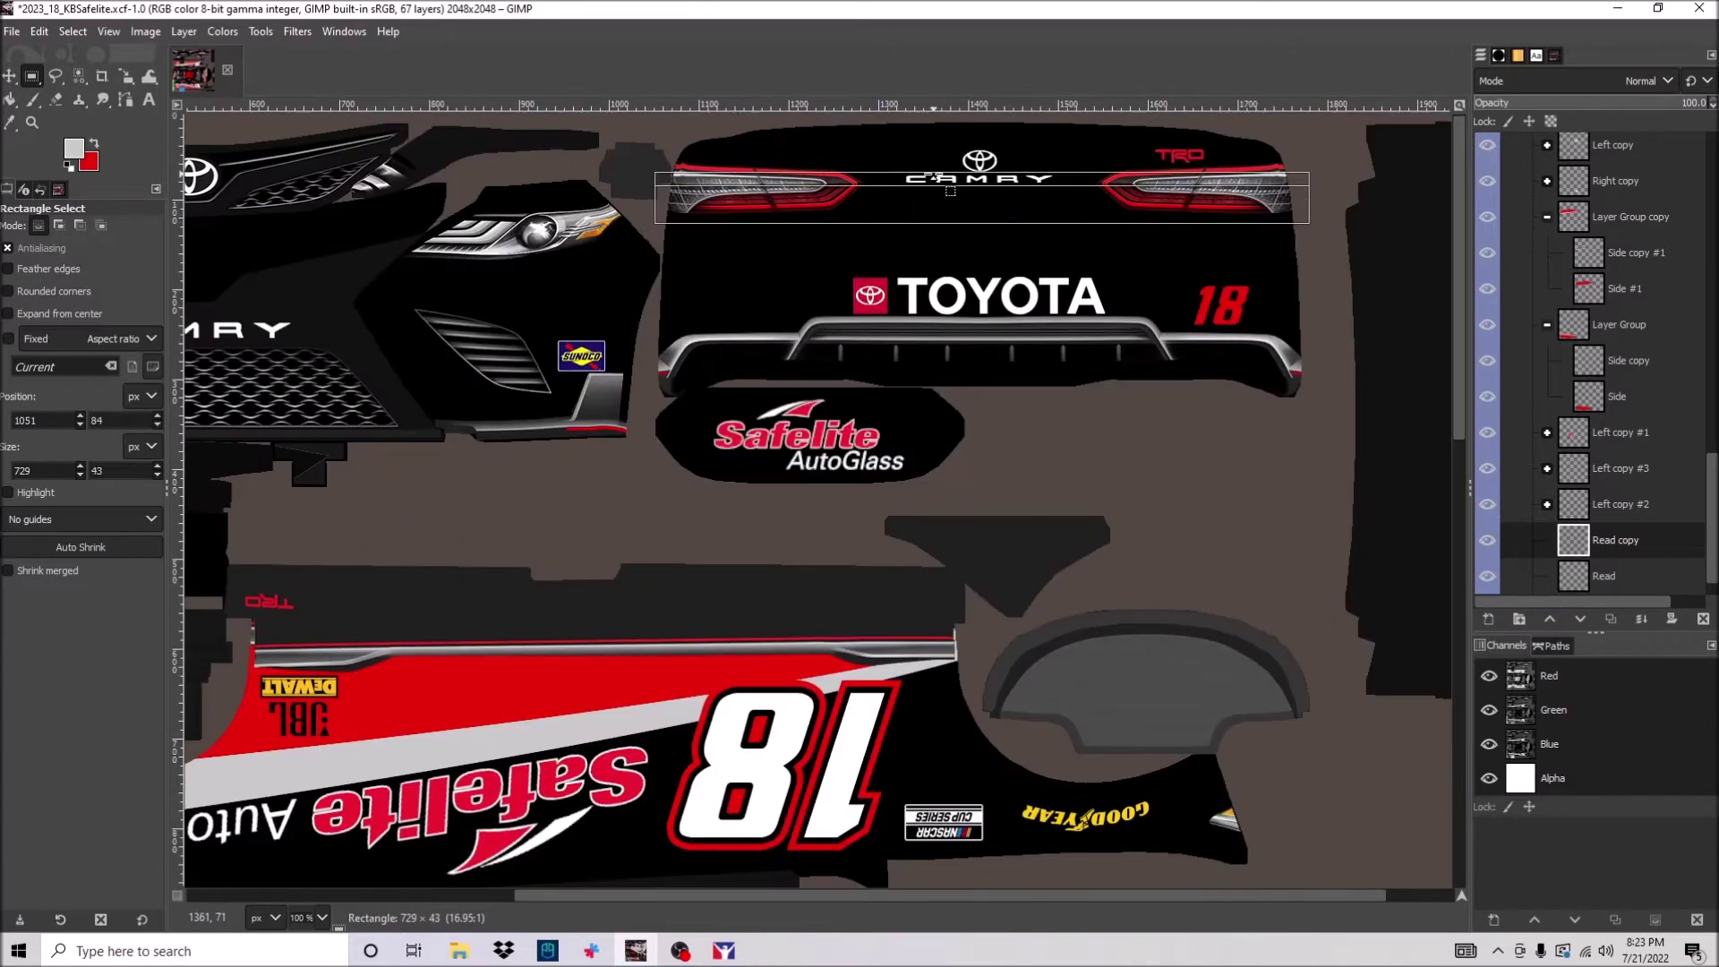
pyautogui.rightClick(969, 216)
pyautogui.click(1164, 583)
# Export the image as a TGA over the existing car paint file in the iRacing stockcars toyotacamry2022 folder.
pyautogui.hotkey('ctrl', 'shift', 'e')
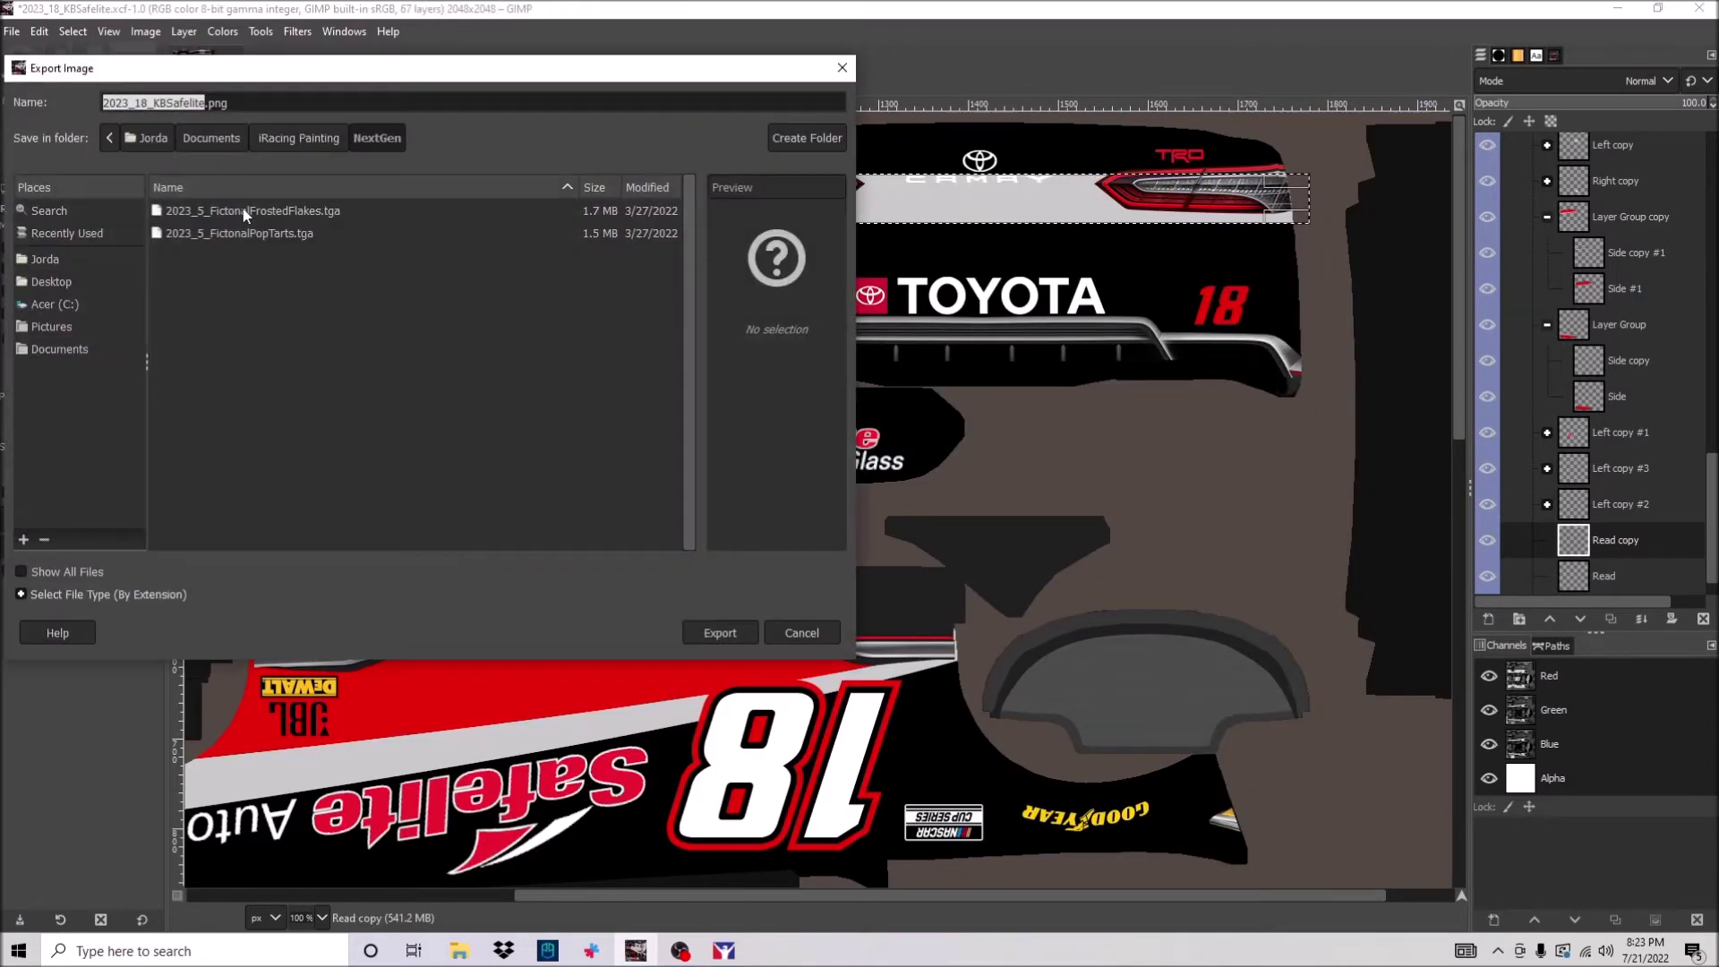
pyautogui.doubleClick(178, 322)
pyautogui.doubleClick(246, 446)
pyautogui.doubleClick(220, 211)
pyautogui.click(494, 443)
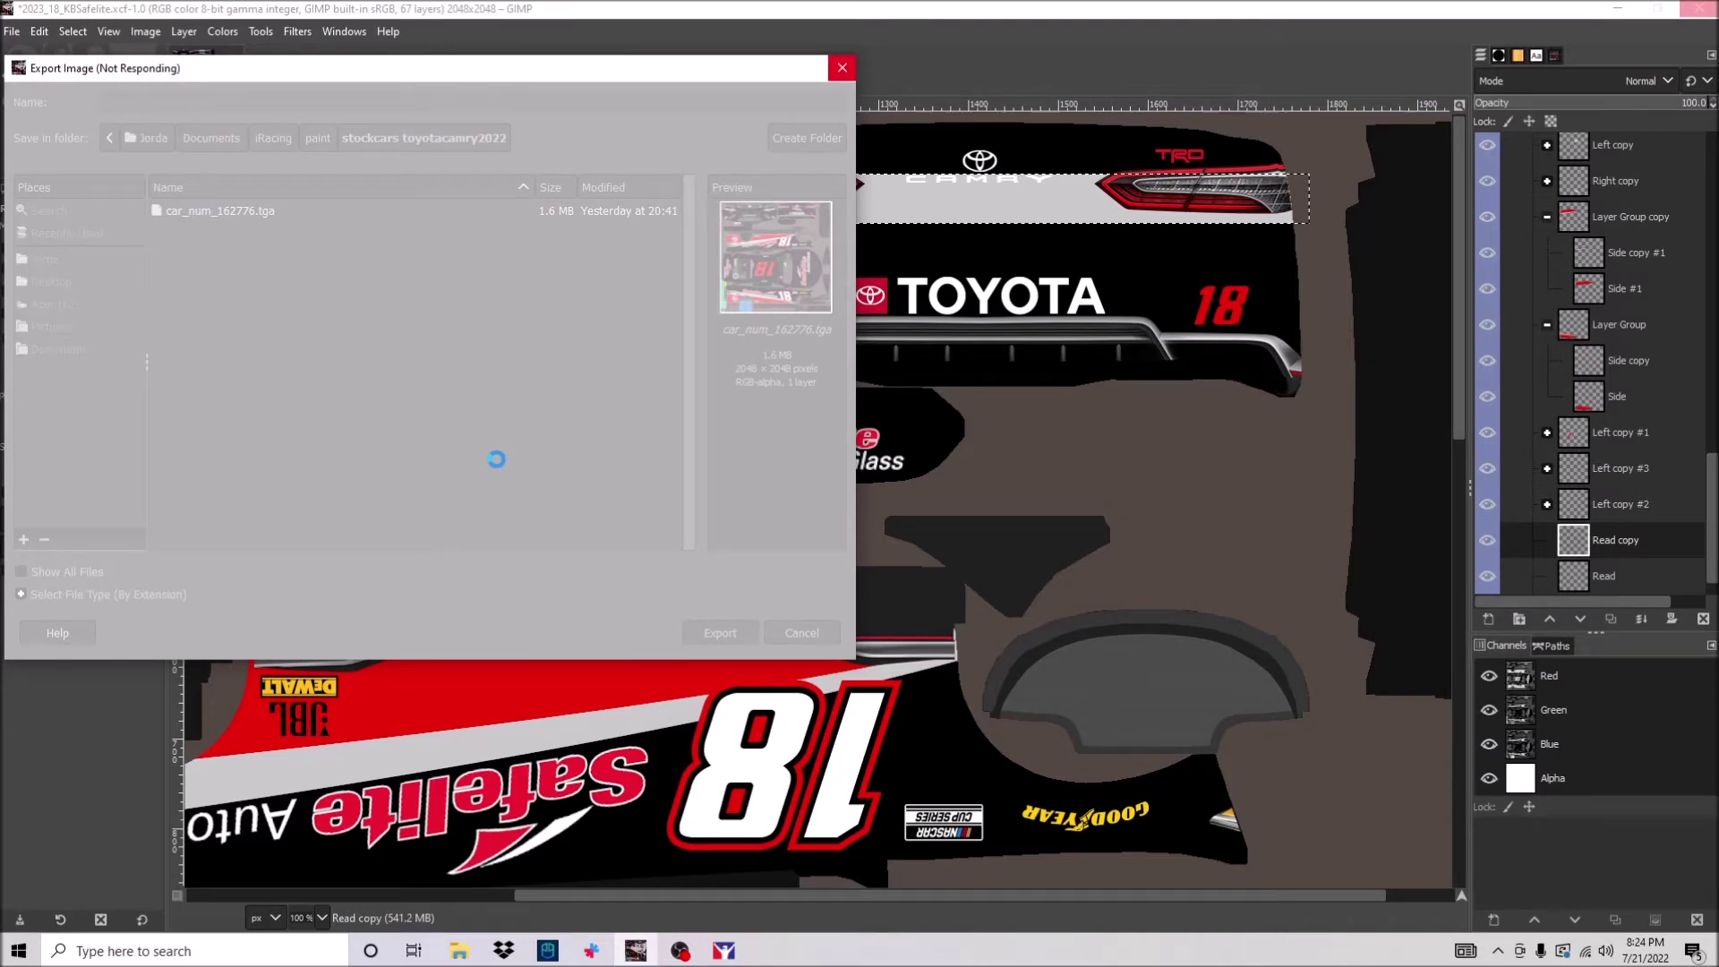
# Switch to iRacing, rotate the Camry model to check the grey rear band, and return to GIMP.
pyautogui.click(724, 950)
pyautogui.moveTo(1236, 427); pyautogui.dragTo(680, 404)
pyautogui.click(636, 951)
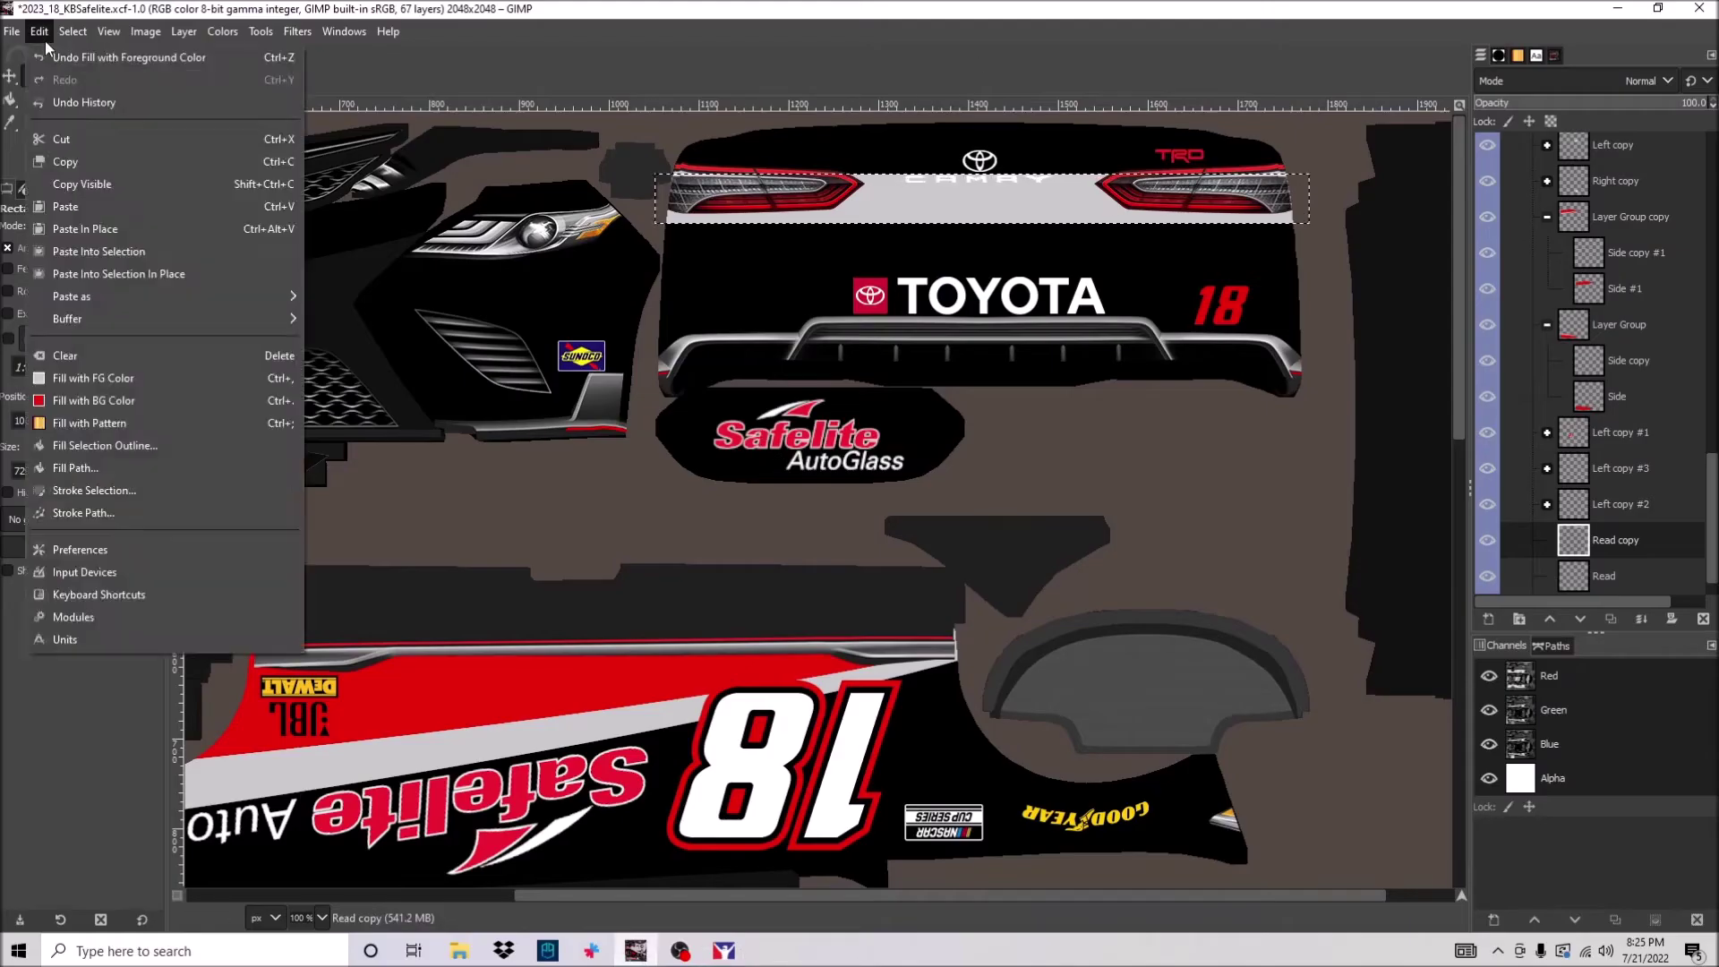
# Undo the grey band fill, trim the upper part off the band selection, and refill the remainder with light grey.
pyautogui.scroll(2, 972, 165)
pyautogui.scroll(-1, 971, 165)
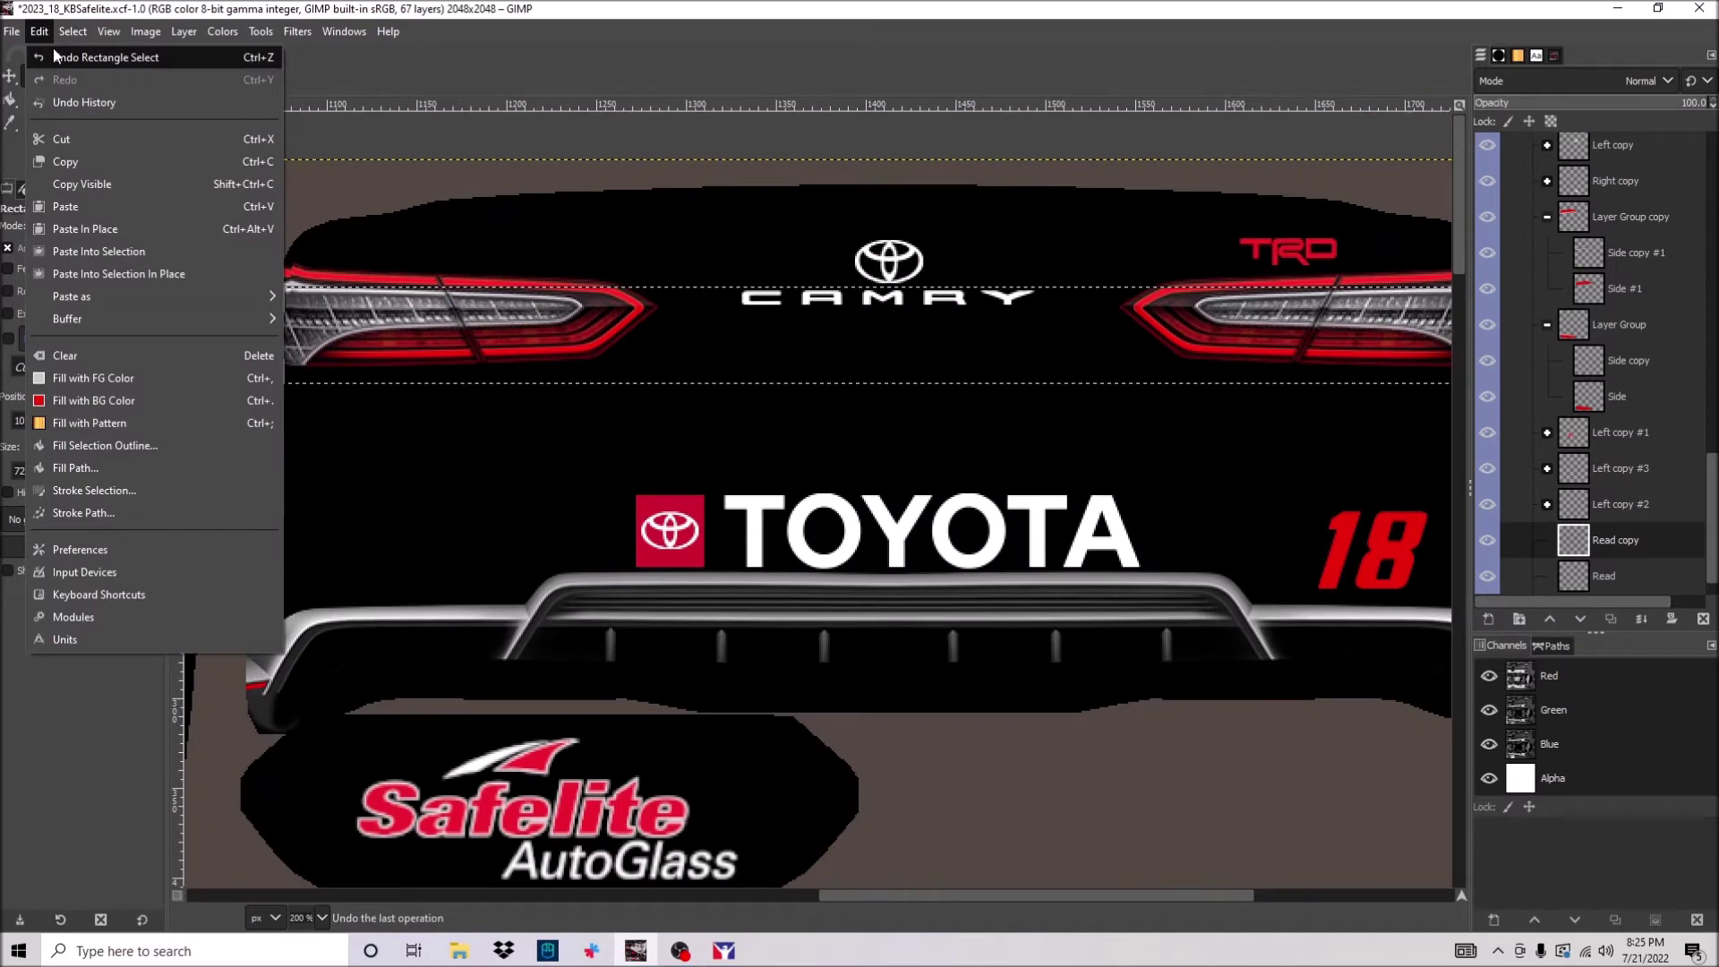
pyautogui.scroll(2, 303, 374)
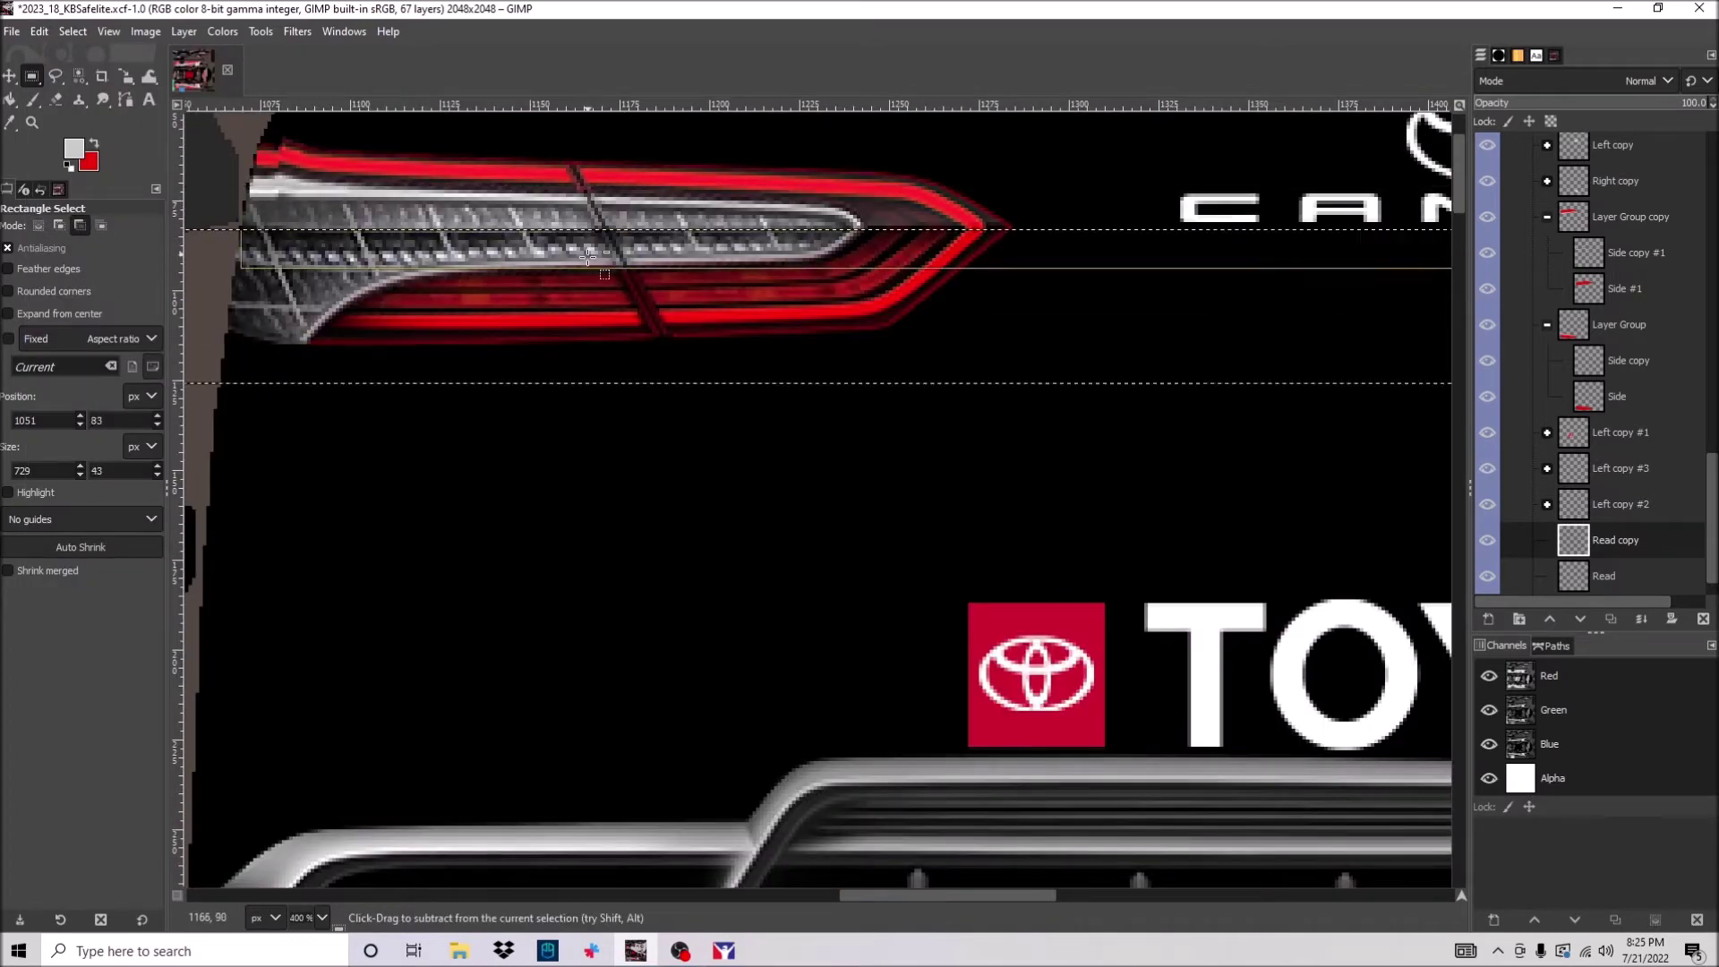
pyautogui.scroll(-2, 590, 249)
pyautogui.rightClick(690, 239)
pyautogui.press('Escape')
pyautogui.scroll(-2, 690, 240)
# Fill a 729 × 185 pixel area below the grey band with red on the Read layer and crop the layer around the rear.
pyautogui.rightClick(660, 331)
pyautogui.moveTo(698, 372)
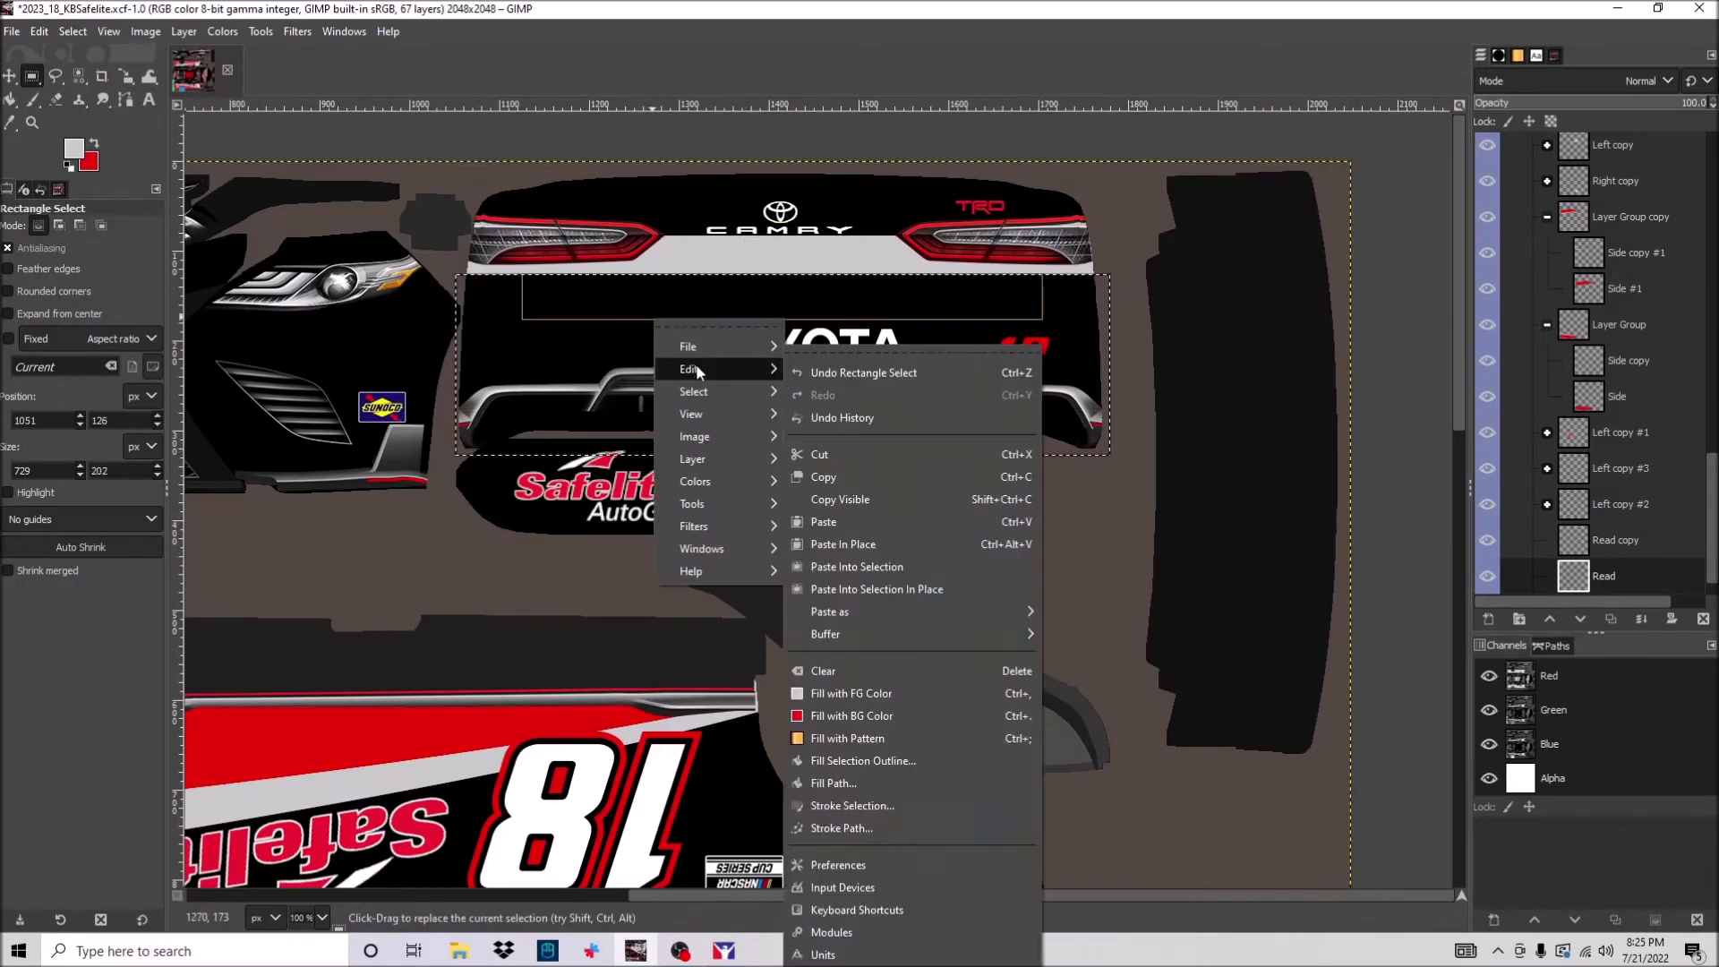
pyautogui.click(851, 715)
pyautogui.click(40, 32)
pyautogui.click(89, 45)
pyautogui.moveTo(783, 454); pyautogui.dragTo(783, 439)
pyautogui.rightClick(725, 352)
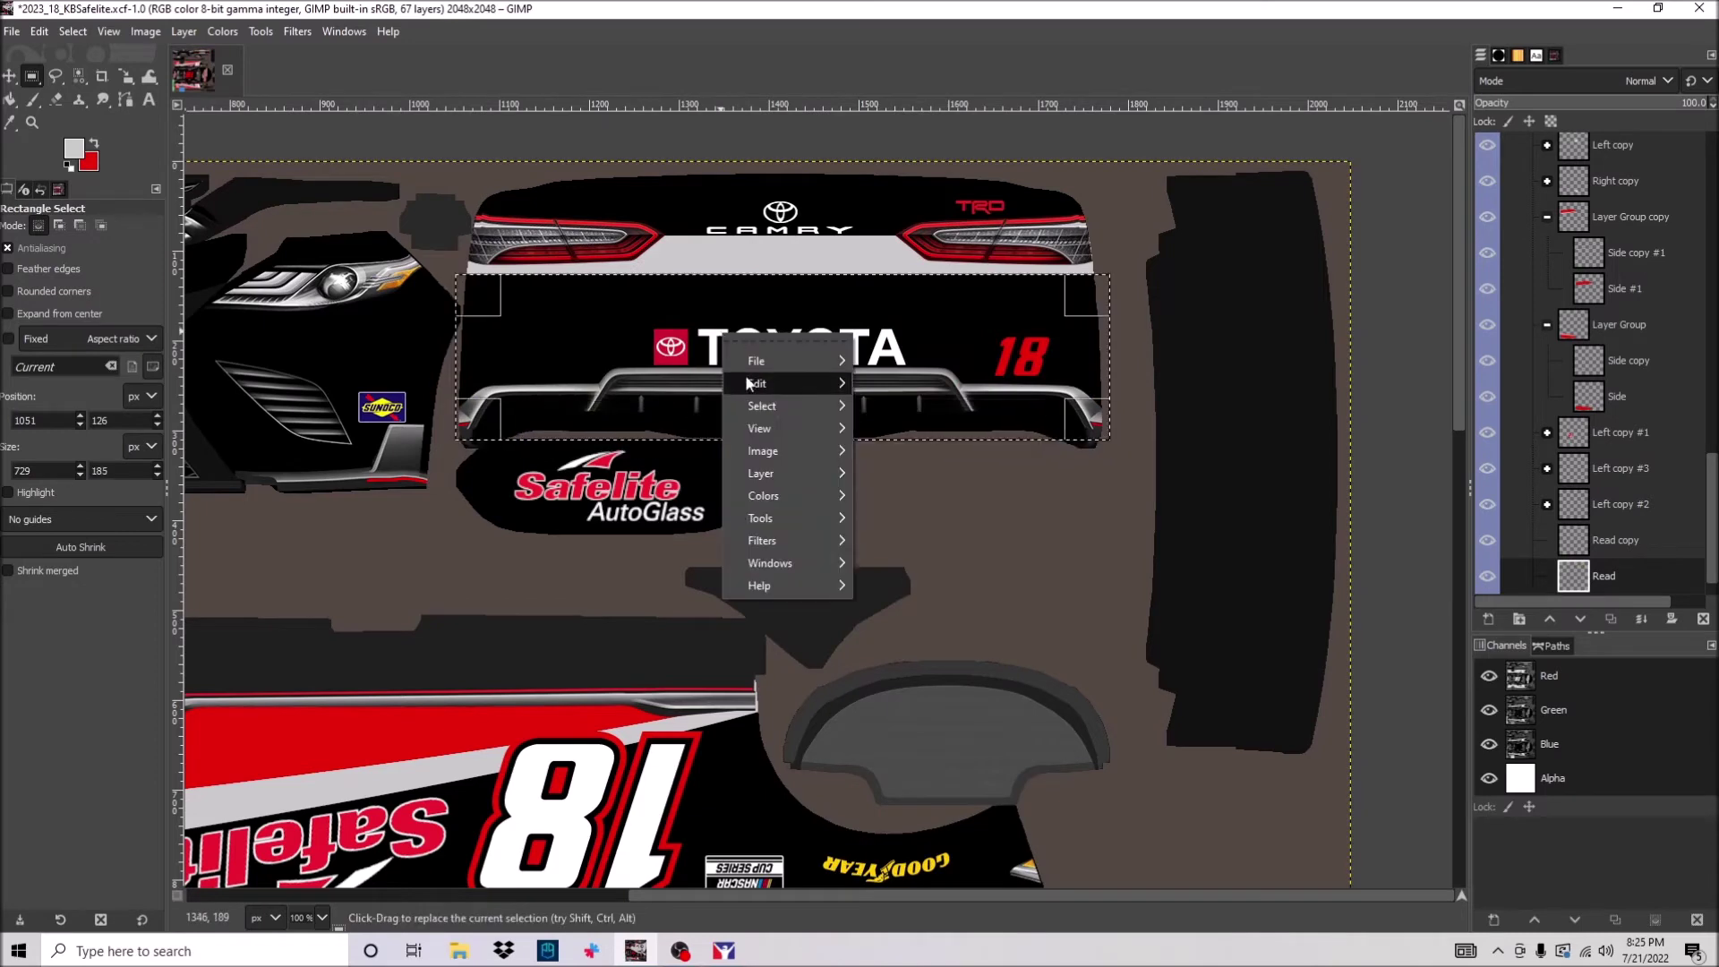
pyautogui.click(916, 720)
pyautogui.click(101, 76)
pyautogui.moveTo(449, 196); pyautogui.dragTo(1178, 425)
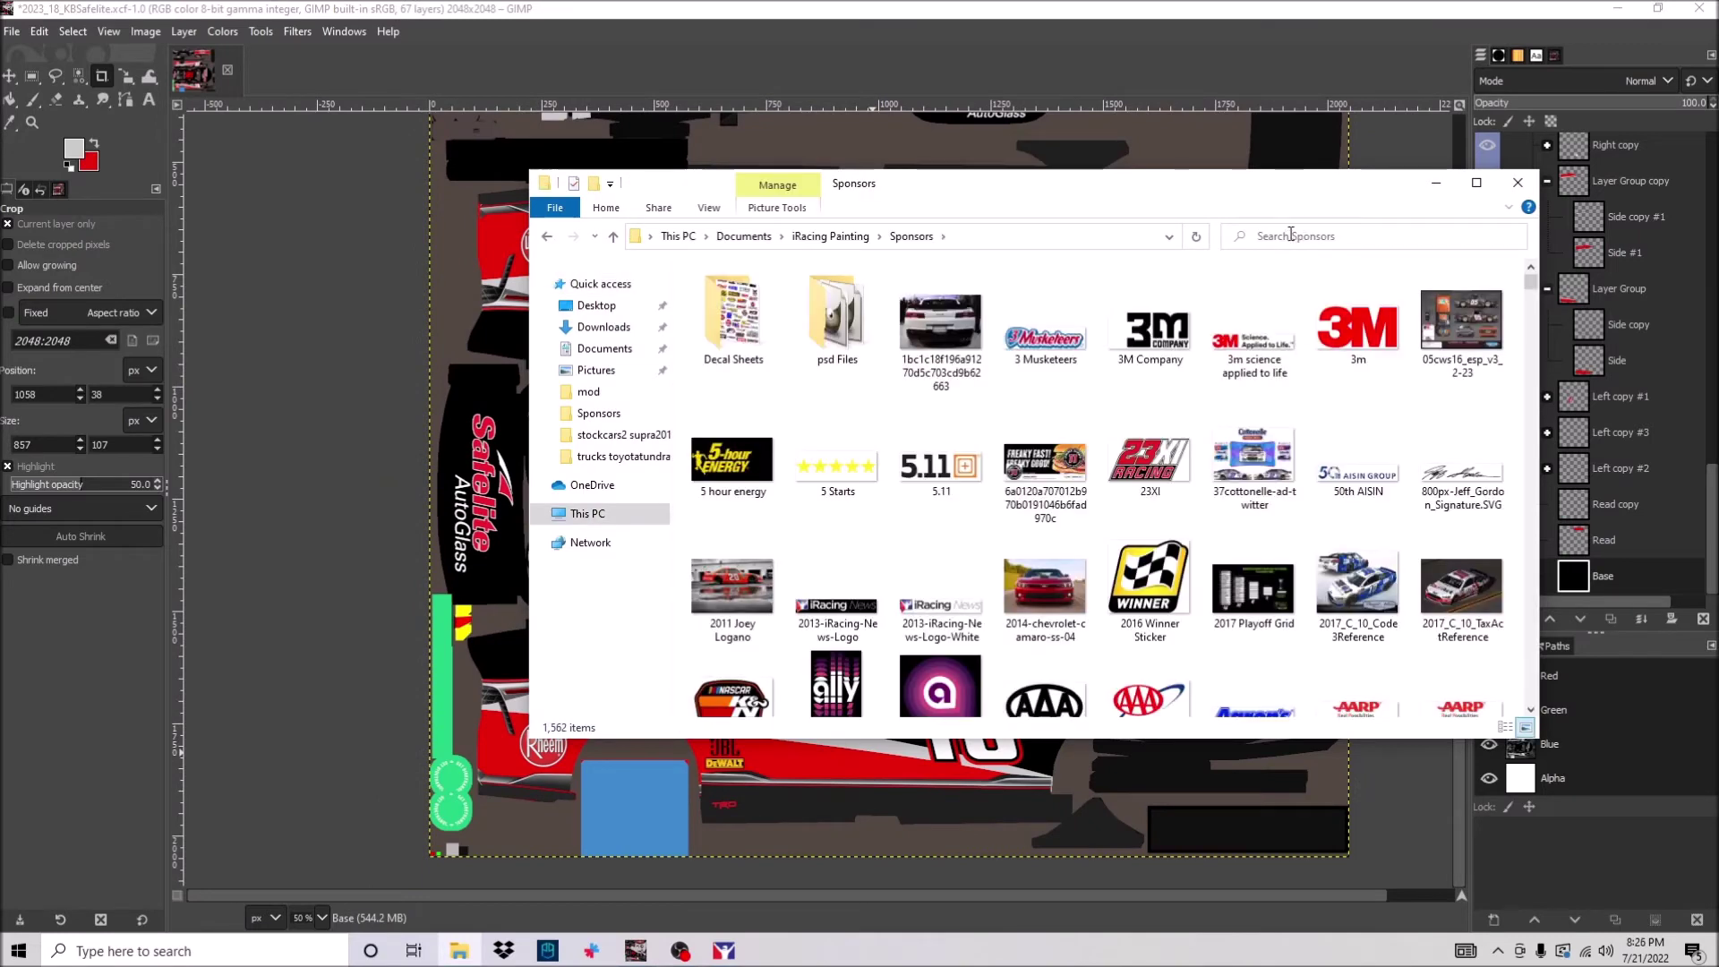
# Bring in the Rowdy R emblem from the Sponsors folder, place it above the side's Safelite lettering, and put its layer in the sponsor group.
pyautogui.write('rowdy')
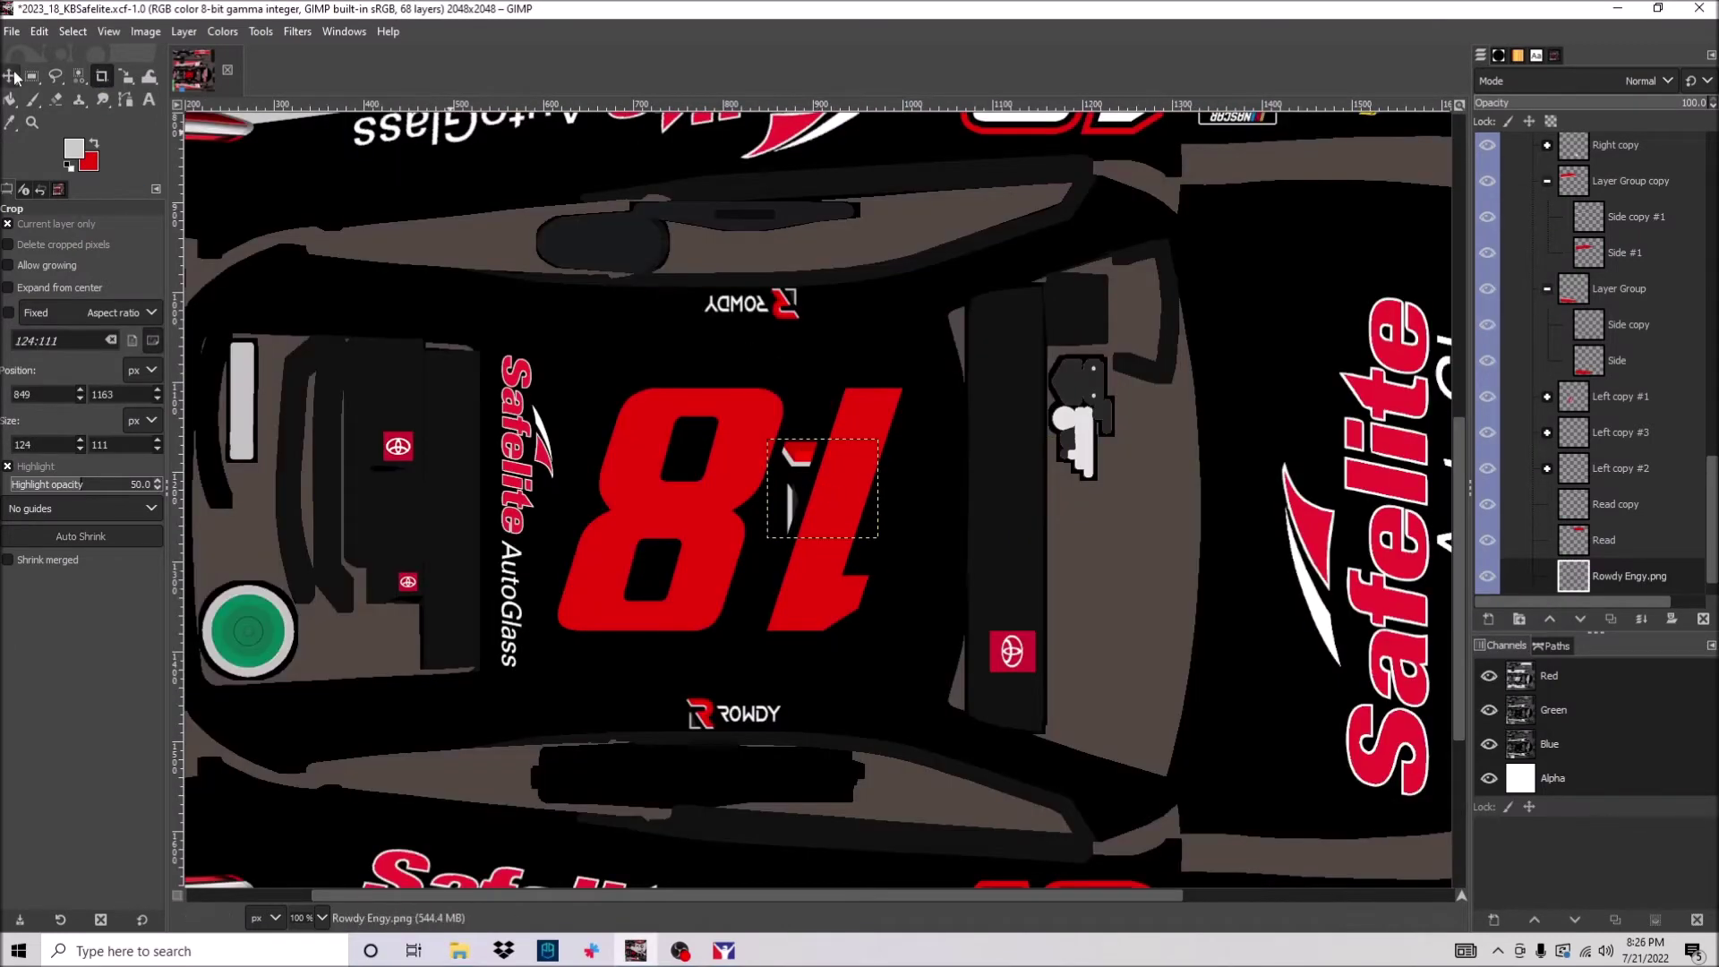
pyautogui.click(17, 79)
pyautogui.moveTo(810, 483); pyautogui.dragTo(704, 825)
pyautogui.scroll(-5, 703, 826)
pyautogui.scroll(5, 1652, 425)
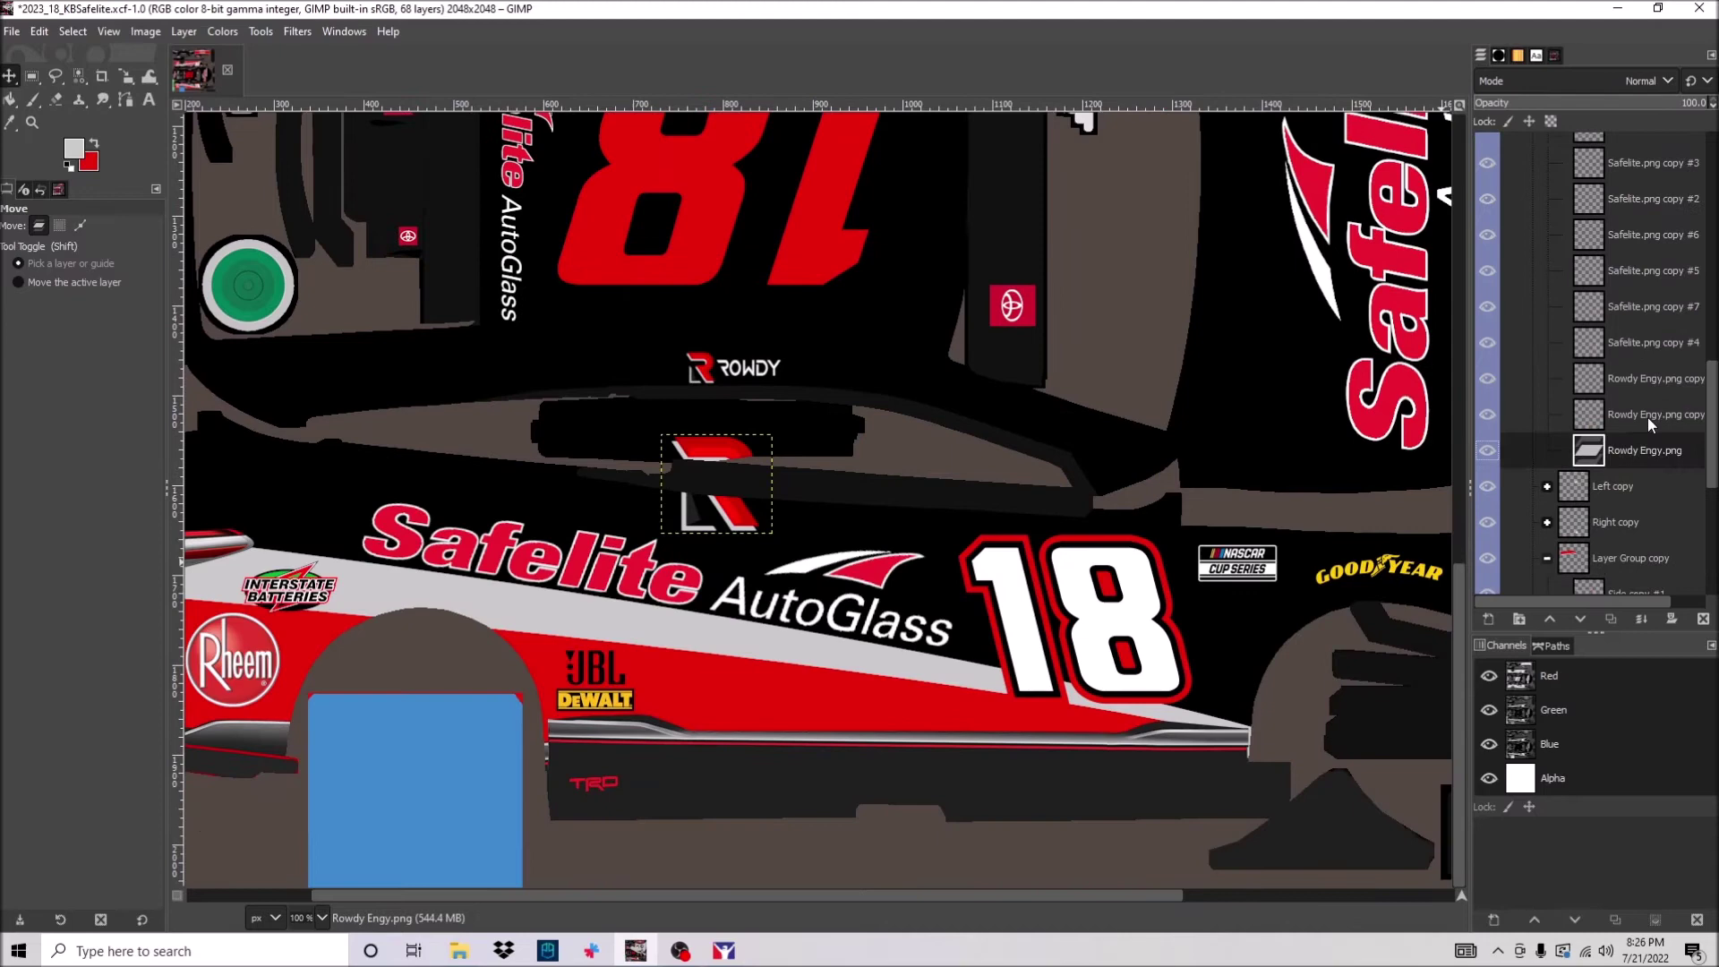
# Create a black outline behind the Rowdy R emblem using a duplicate of its layer, and merge the two into one layer.
pyautogui.press('3')
pyautogui.click(1611, 619)
pyautogui.click(72, 31)
pyautogui.click(100, 69)
pyautogui.hotkey('shift', 'e')
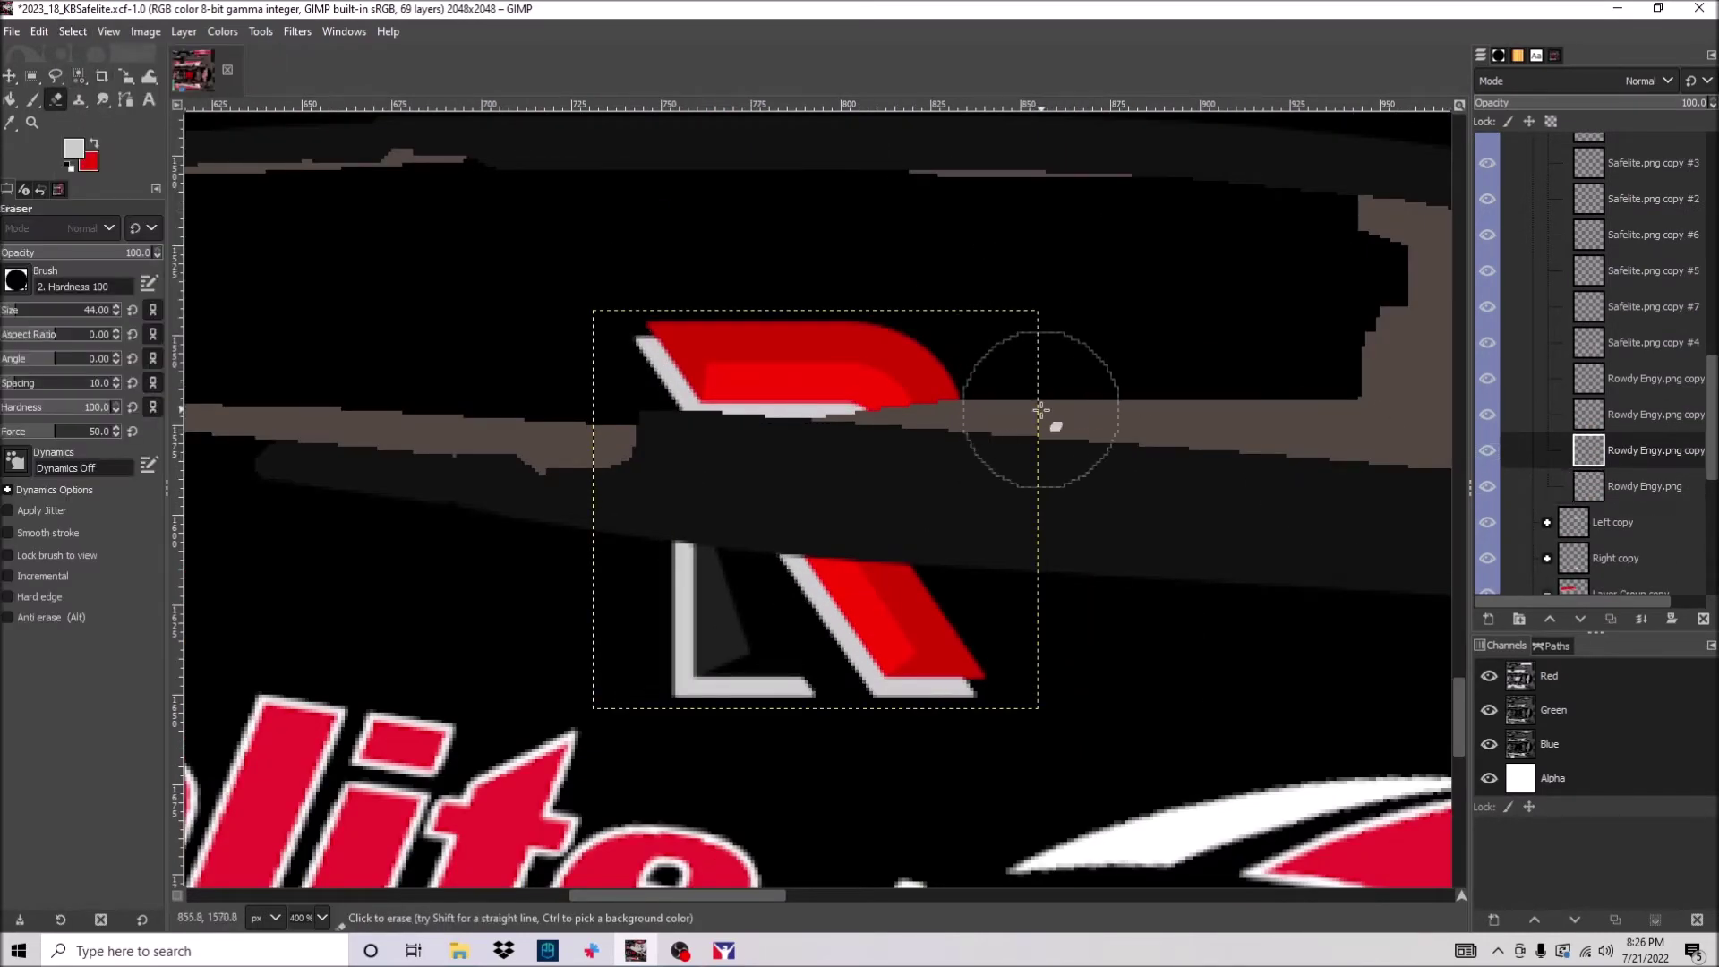
pyautogui.click(80, 76)
pyautogui.click(752, 376)
pyautogui.rightClick(743, 367)
pyautogui.click(817, 537)
pyautogui.click(925, 749)
pyautogui.rightClick(763, 456)
pyautogui.moveTo(820, 498)
pyautogui.press('Escape')
pyautogui.press('Escape')
pyautogui.rightClick(631, 322)
pyautogui.press('Escape')
pyautogui.press('Escape')
pyautogui.click(72, 32)
pyautogui.click(85, 74)
pyautogui.press('d')
pyautogui.rightClick(1616, 470)
pyautogui.click(1491, 251)
# Scale the Rowdy R emblem to about 58 × 52 pixels and place it beside the DeWalt logo on the lower side panel.
pyautogui.press('-')
pyautogui.hotkey('shift', 's')
pyautogui.moveTo(633, 499); pyautogui.dragTo(537, 683)
pyautogui.press('4')
pyautogui.moveTo(682, 561); pyautogui.dragTo(659, 588)
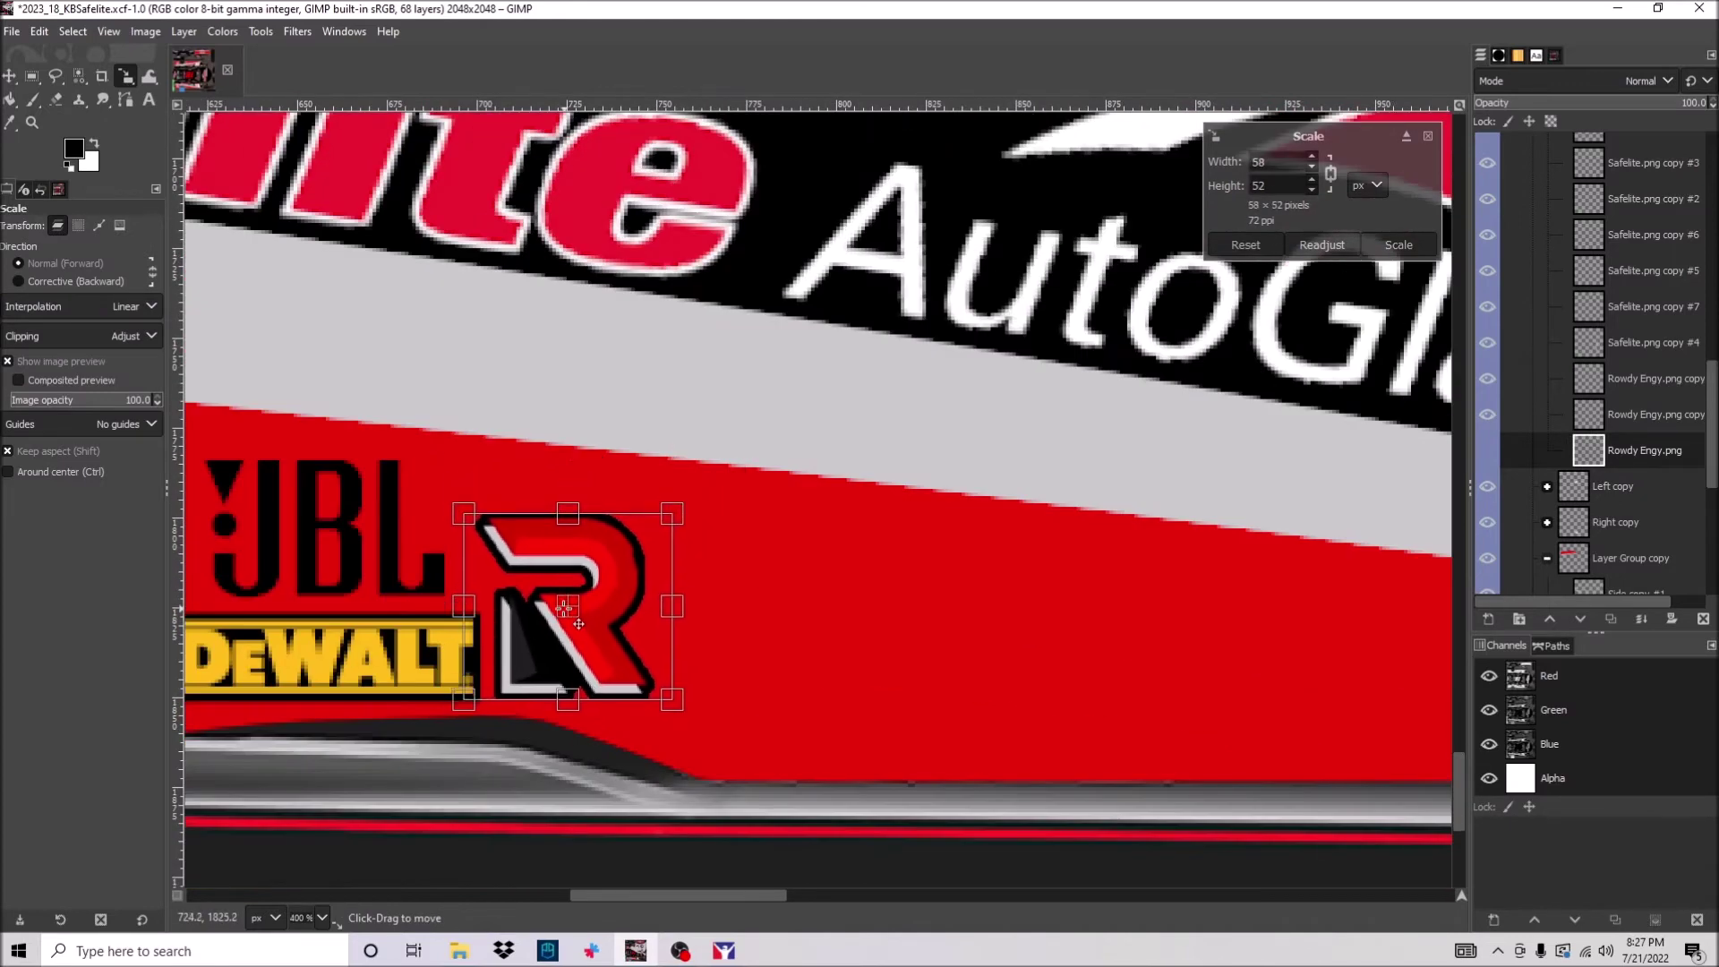
pyautogui.press('Return')
pyautogui.scroll(-3, 574, 612)
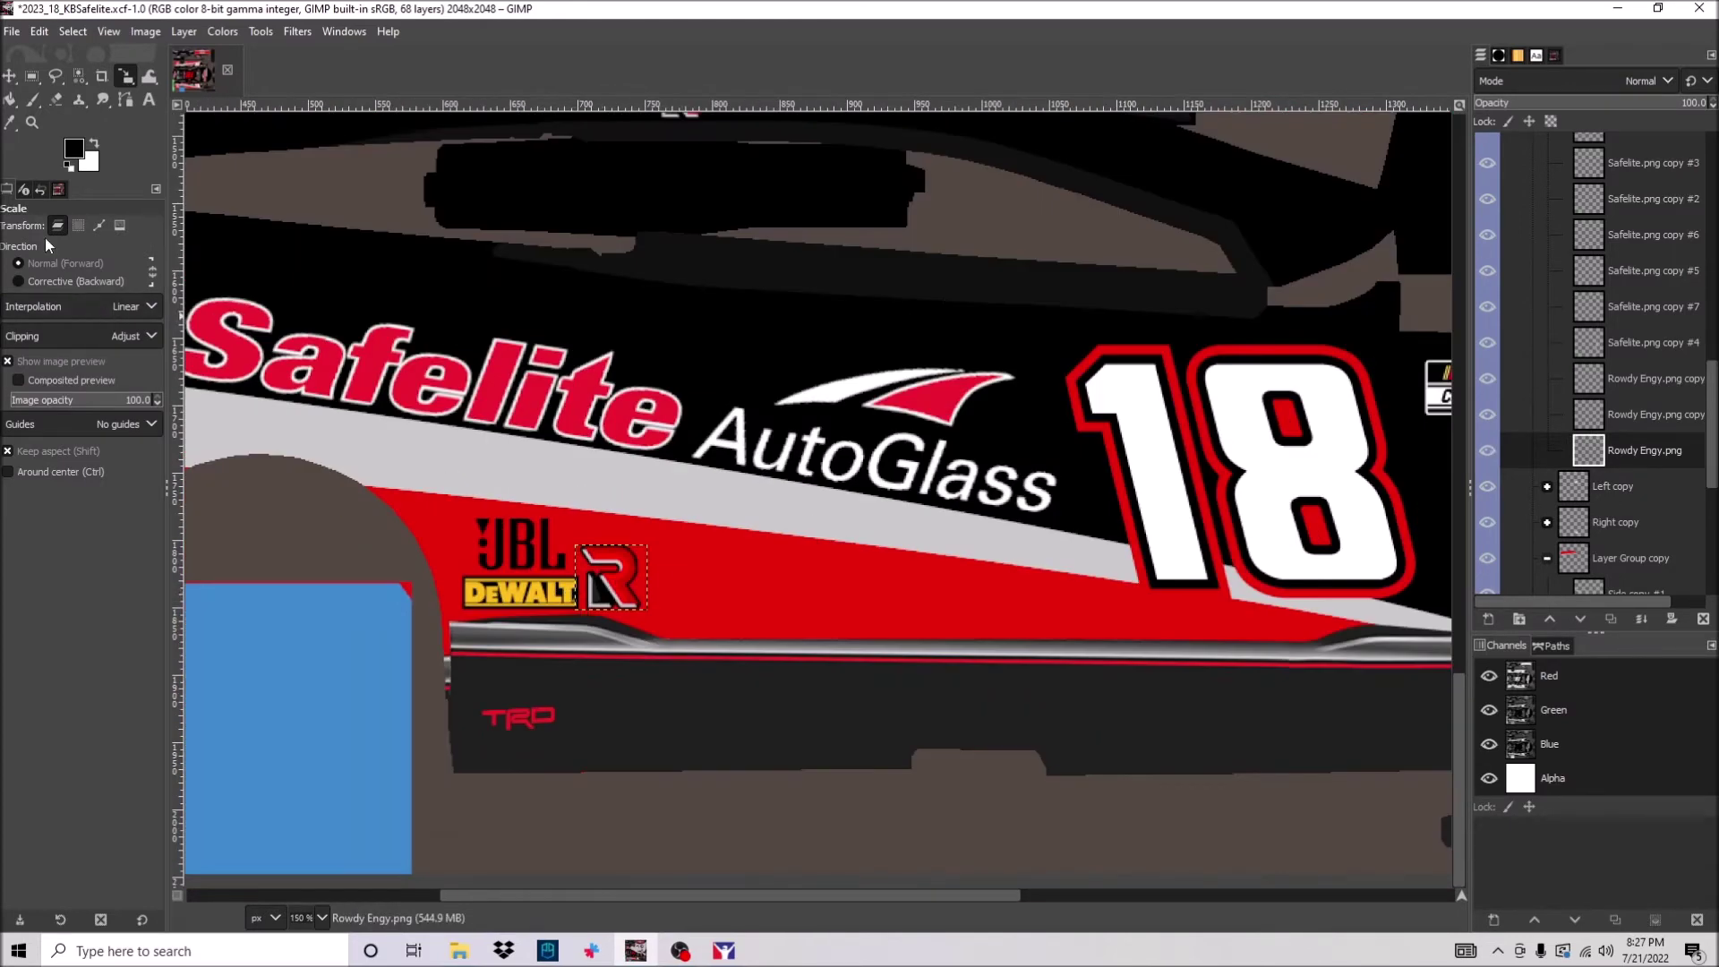
pyautogui.press('m')
pyautogui.scroll(2, 615, 611)
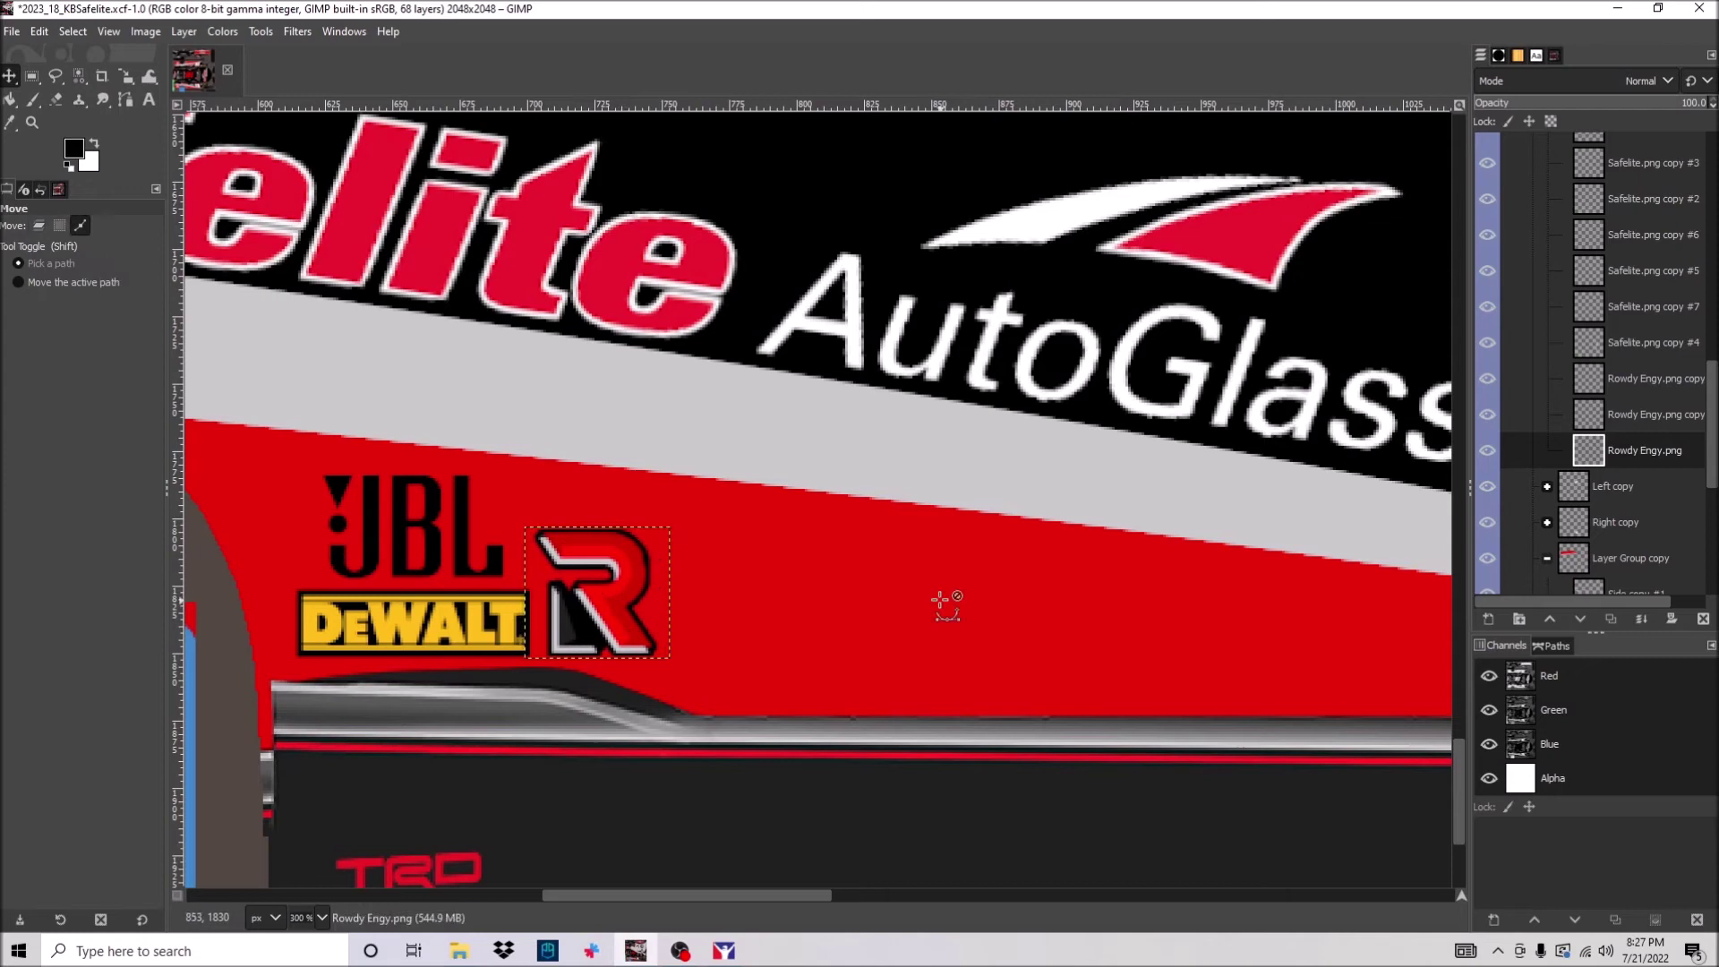
# Duplicate the Rowdy R emblem, place the copy beside the DeWalt logo on the opposite side panel, and rotate it 180°.
pyautogui.hotkey('shift', 'ctrl', 'd')
pyautogui.scroll(-3, 985, 609)
pyautogui.scroll(-10, 928, 621)
pyautogui.rightClick(788, 268)
pyautogui.moveTo(826, 408)
pyautogui.moveTo(967, 640)
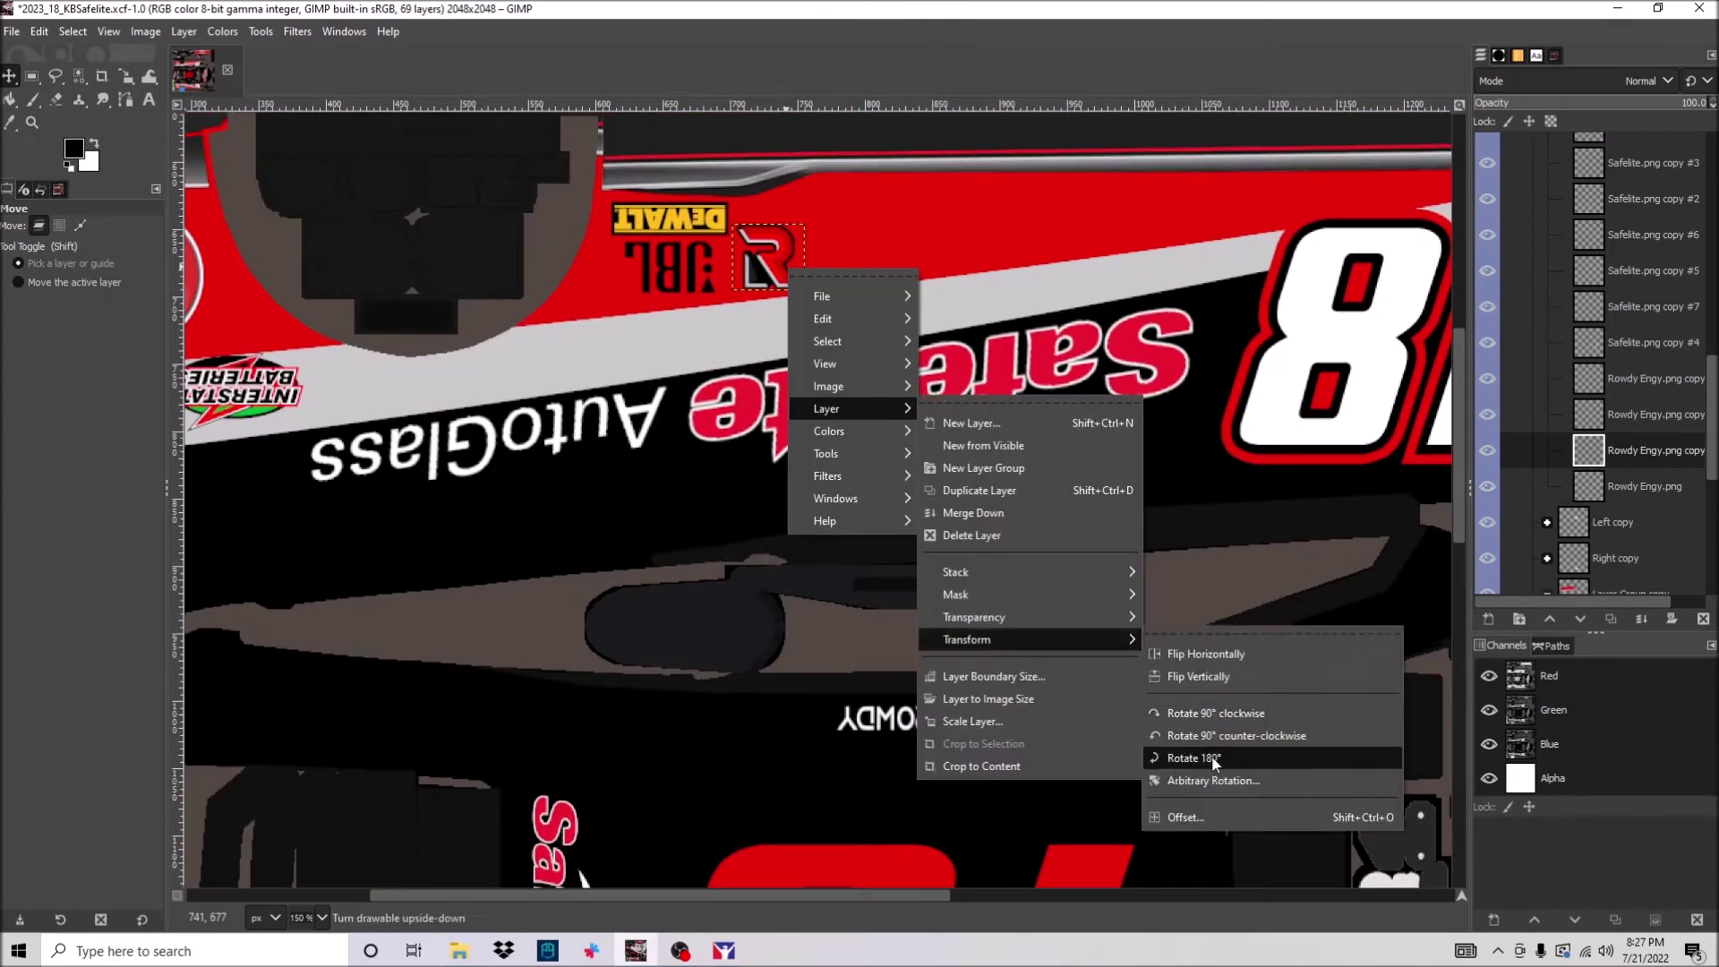
pyautogui.click(1271, 733)
# Import the Bass Pro logo from the Sponsors folder into the sponsor layer group.
pyautogui.scroll(-2, 869, 347)
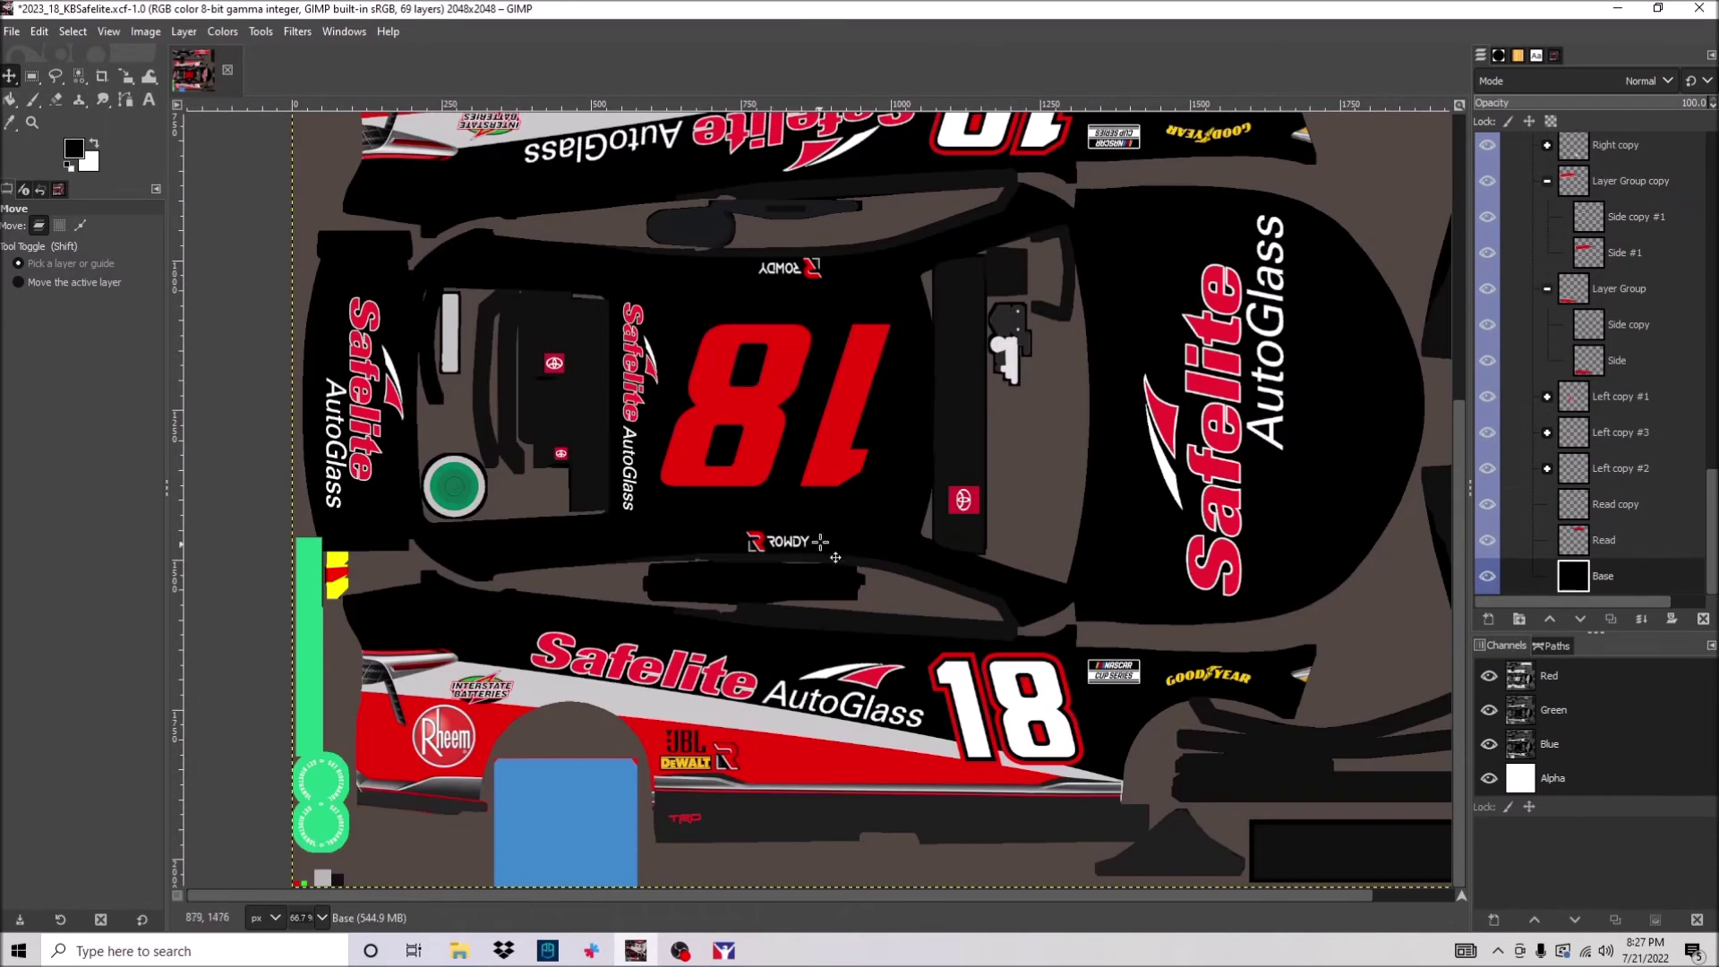
pyautogui.scroll(3, 1551, 244)
pyautogui.scroll(8, 1562, 403)
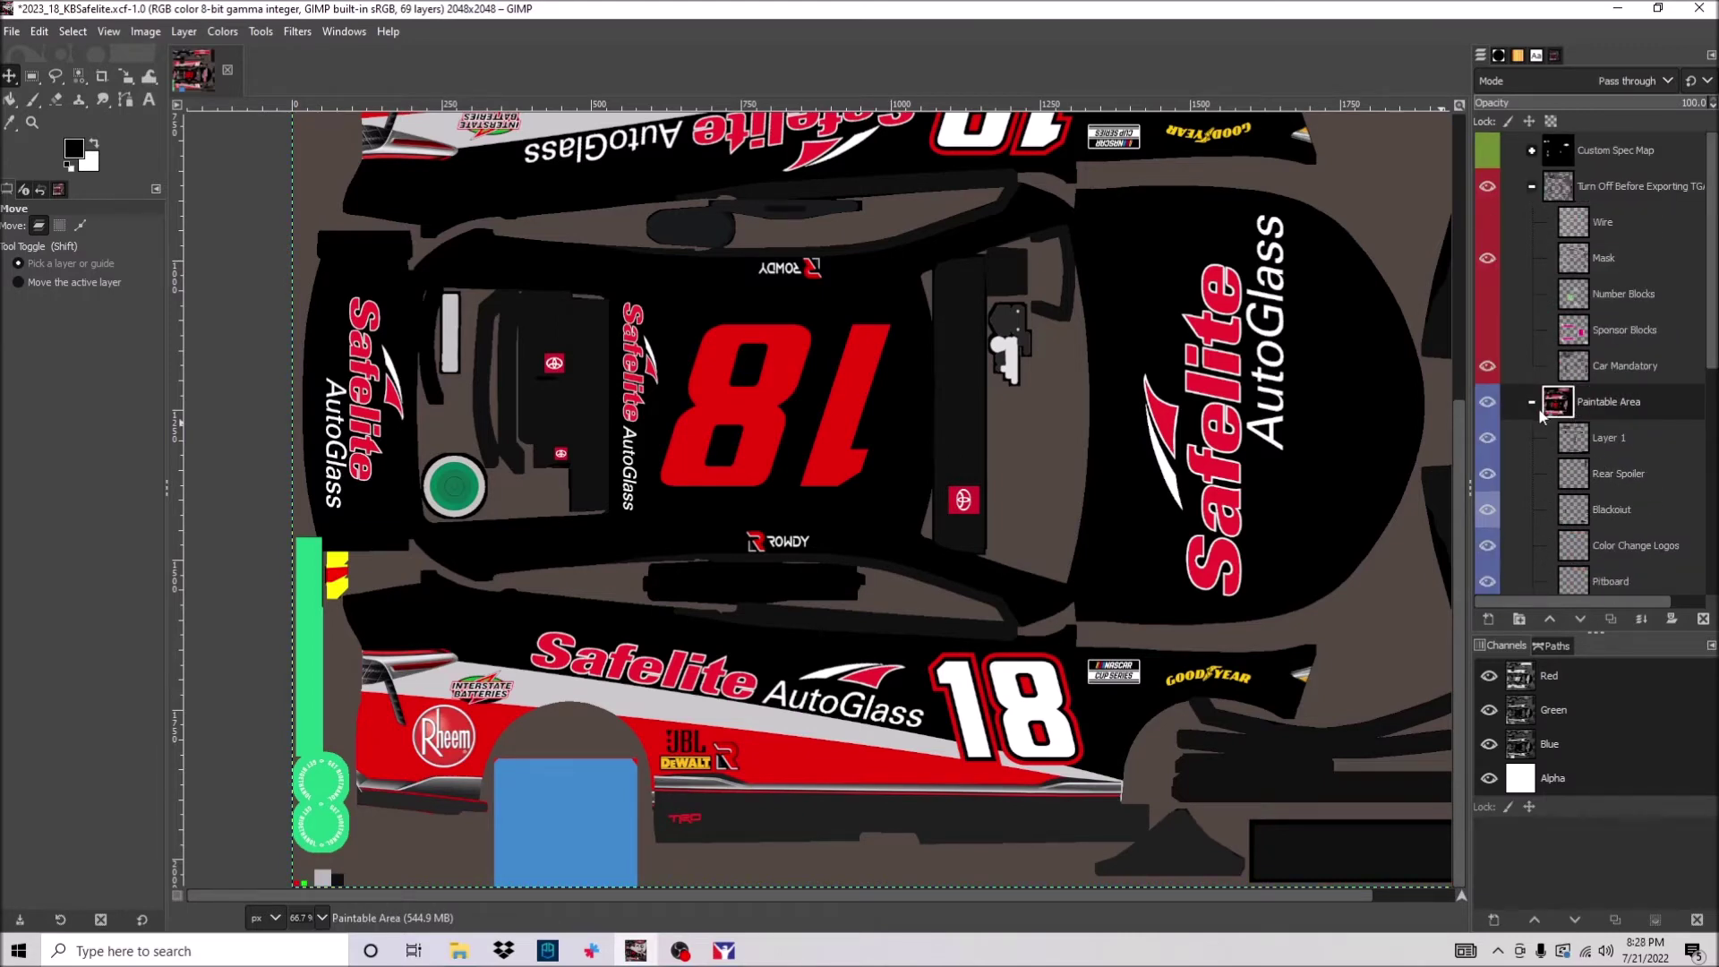
pyautogui.scroll(3, 761, 758)
pyautogui.scroll(-3, 761, 758)
pyautogui.scroll(3, 761, 758)
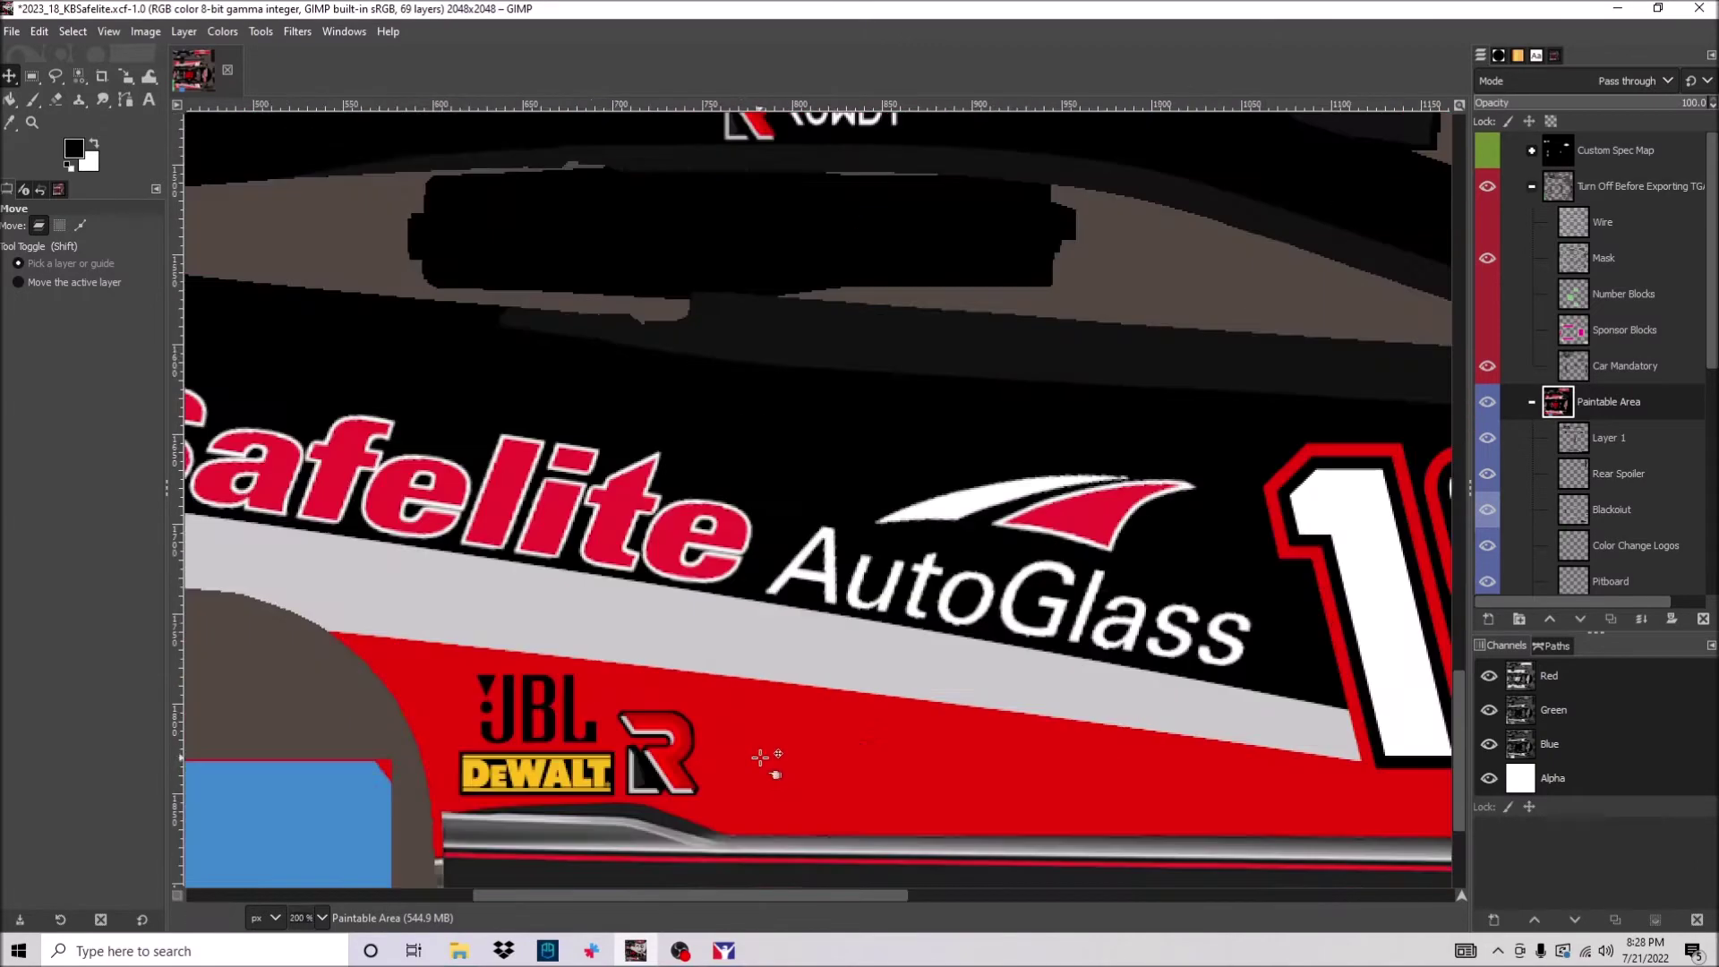
pyautogui.scroll(-3, 761, 759)
pyautogui.hotkey('alt', 'Tab')
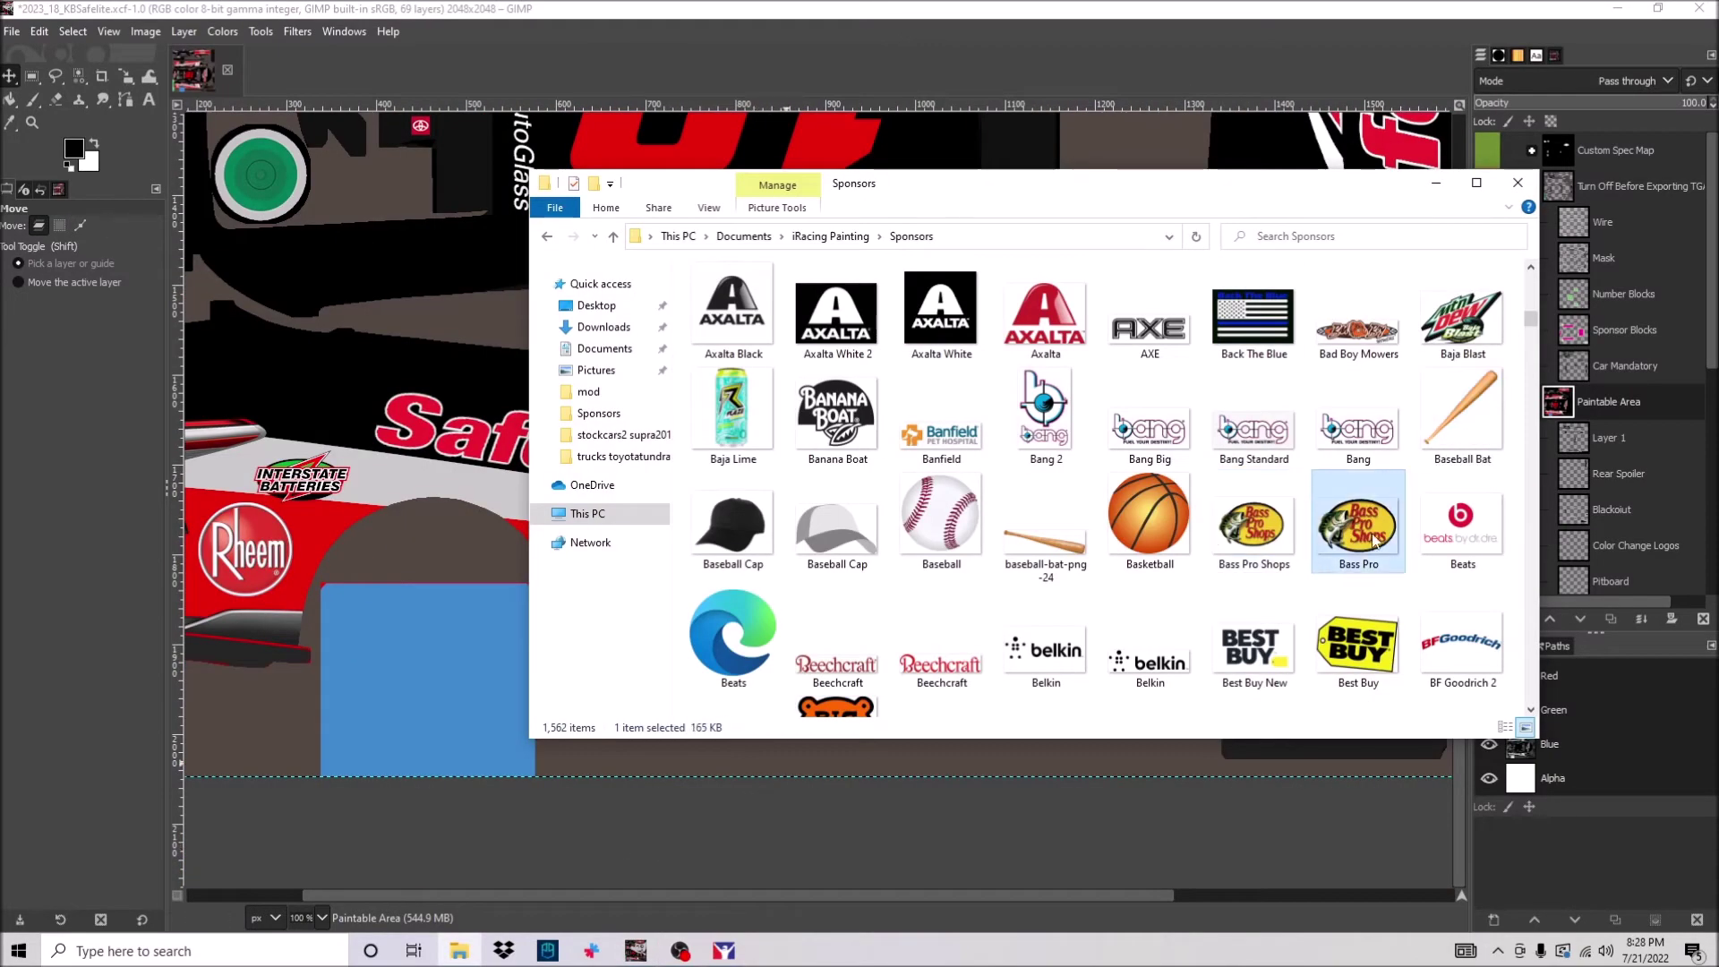
pyautogui.moveTo(1374, 537); pyautogui.dragTo(817, 441)
# Scale the Bass Pro Shops logo to 71 × 49 pixels and place it beside the Rowdy R emblem.
pyautogui.hotkey('shift', 's')
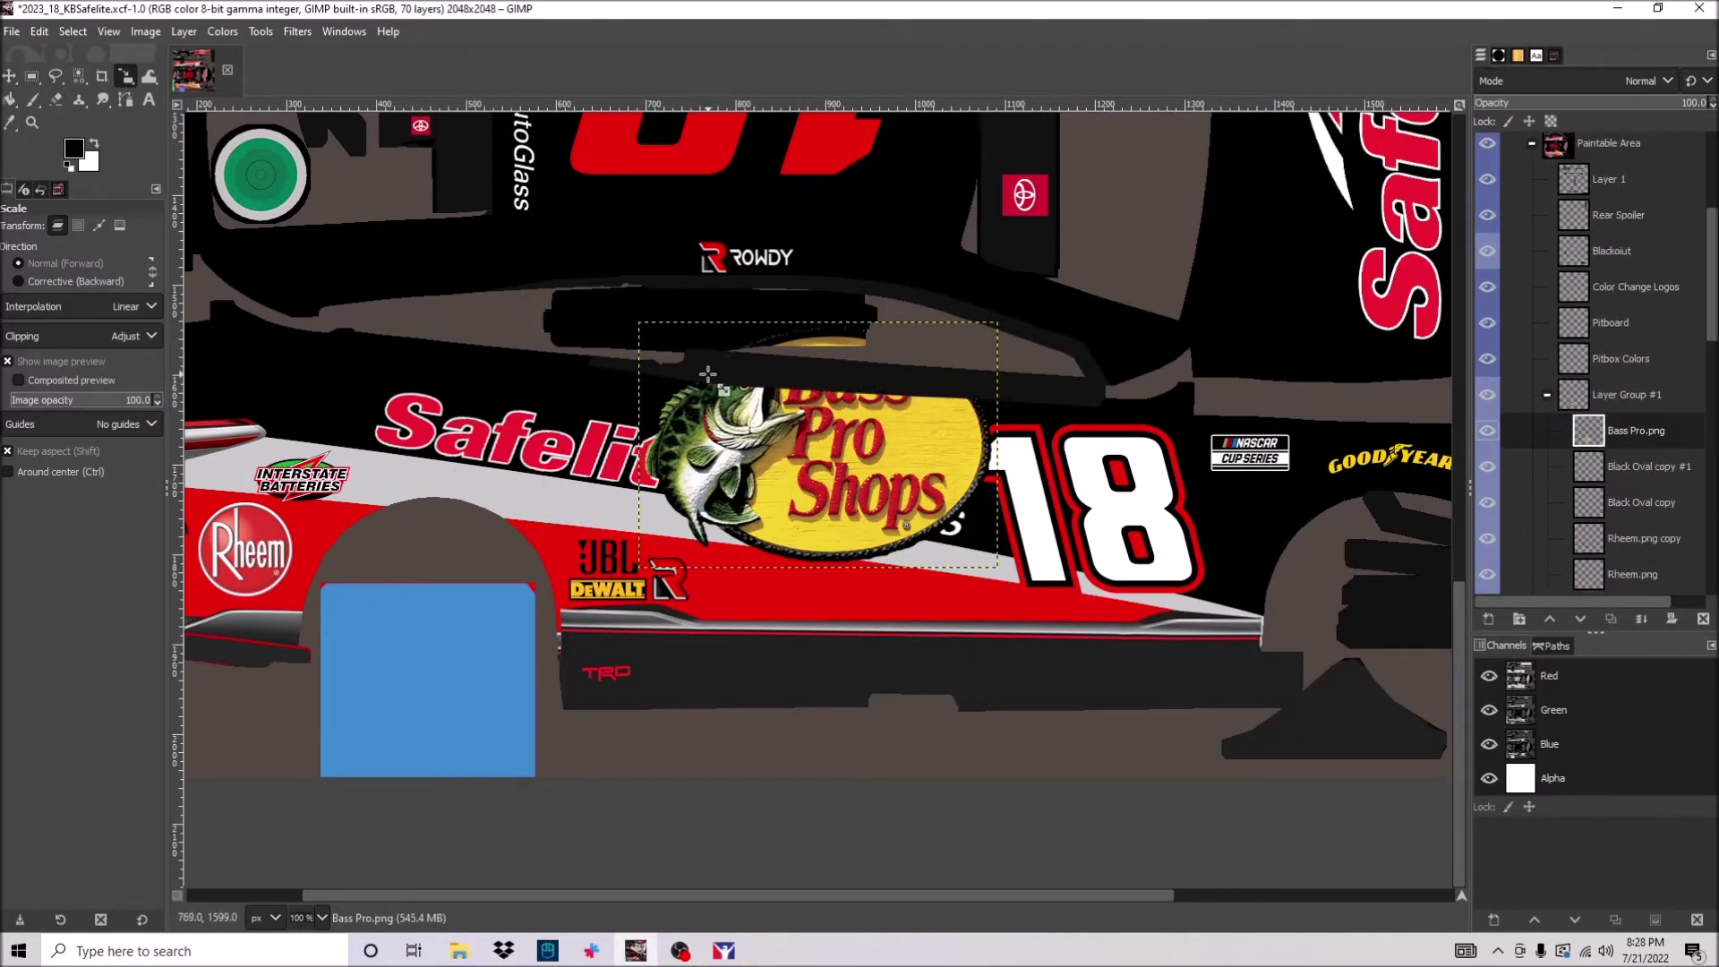
pyautogui.moveTo(708, 375); pyautogui.dragTo(936, 524)
pyautogui.moveTo(965, 544); pyautogui.dragTo(724, 578)
pyautogui.scroll(3, 723, 578)
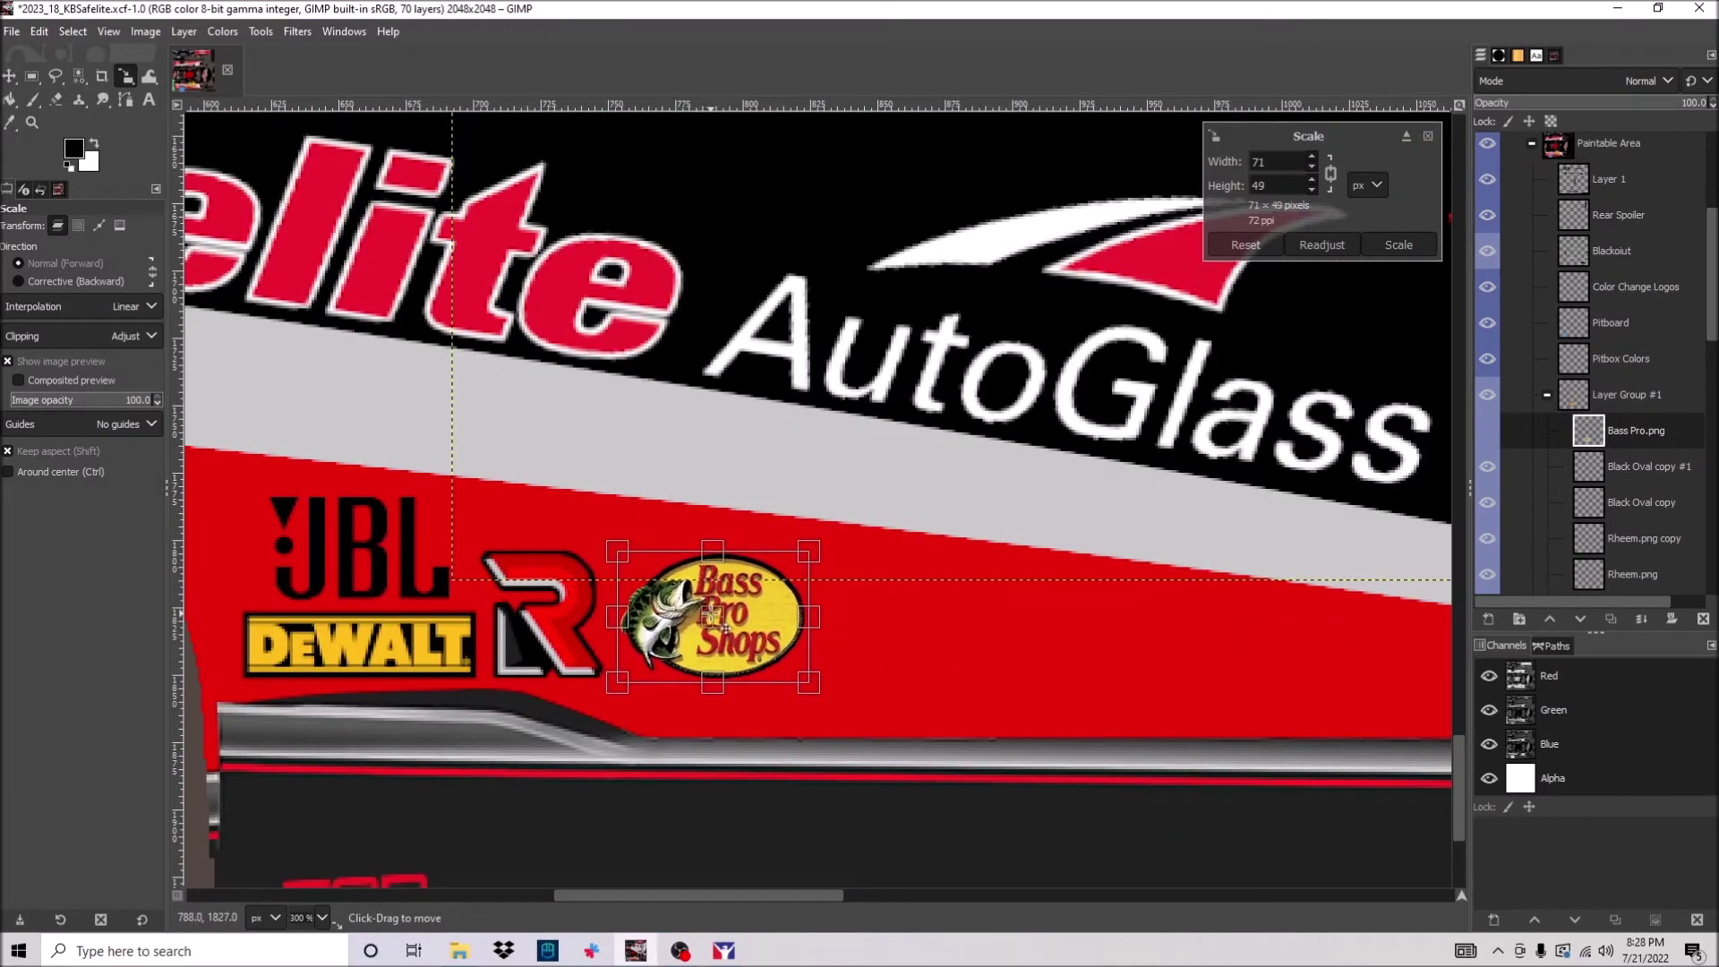
pyautogui.click(1400, 251)
# Place a duplicate of the Bass Pro Shops logo beside the R emblem on the opposite side panel and rotate it 180°.
pyautogui.press('m')
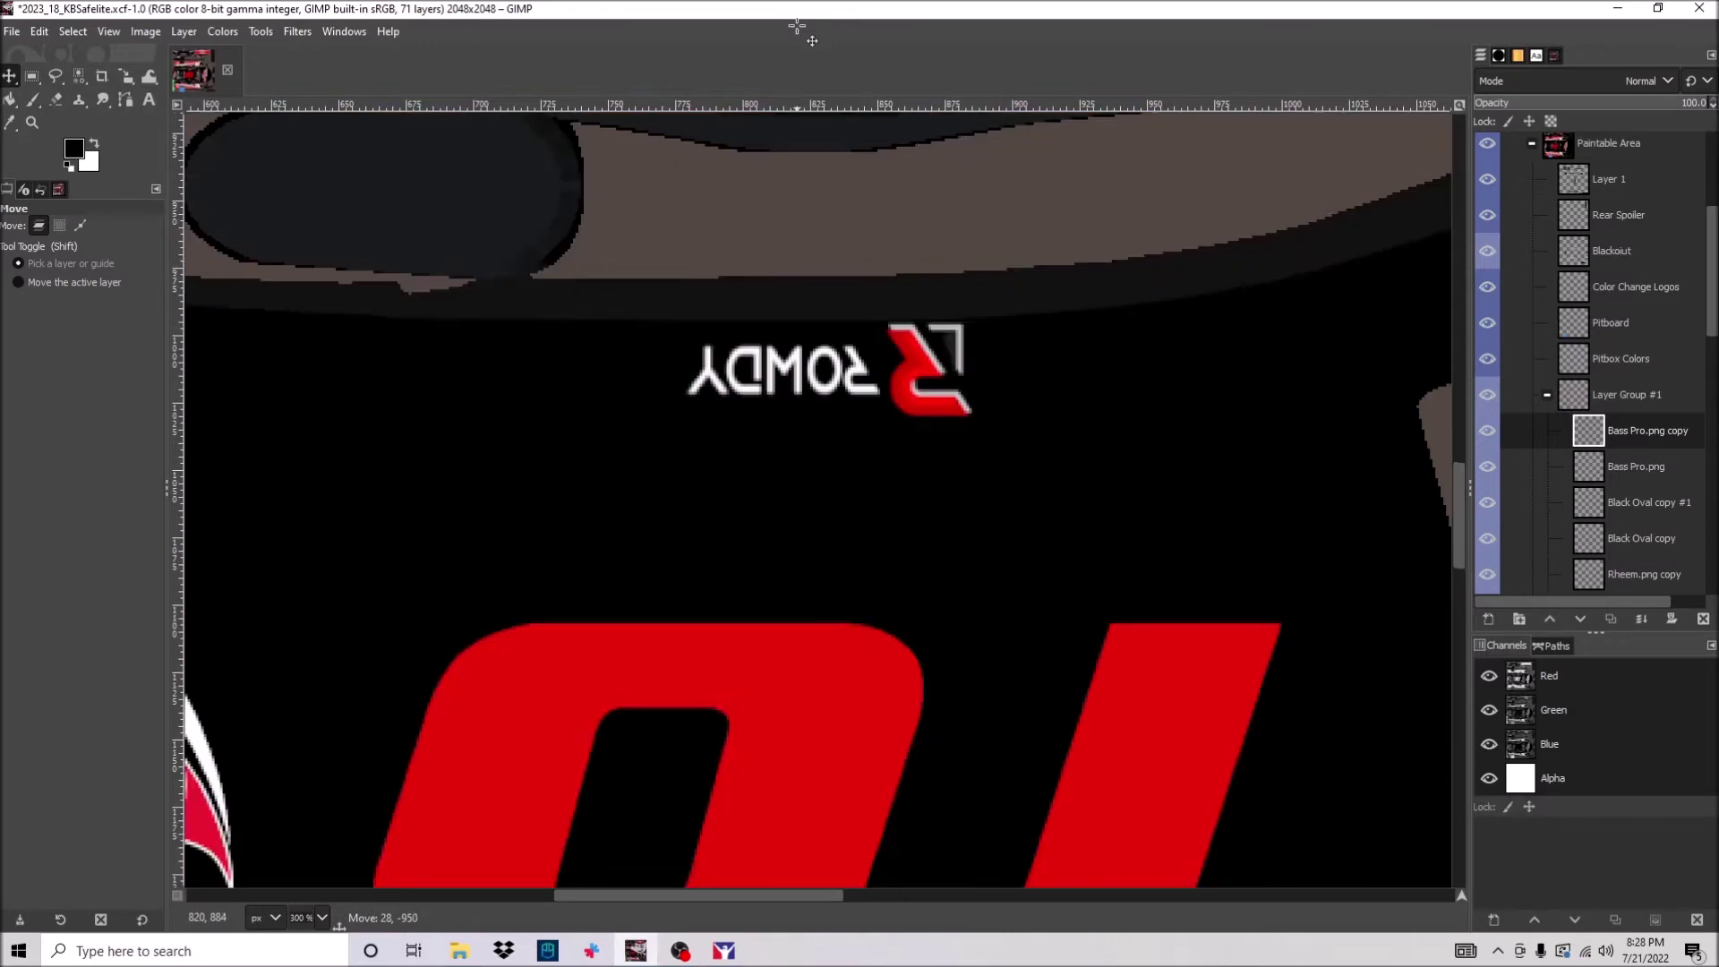
pyautogui.rightClick(735, 381)
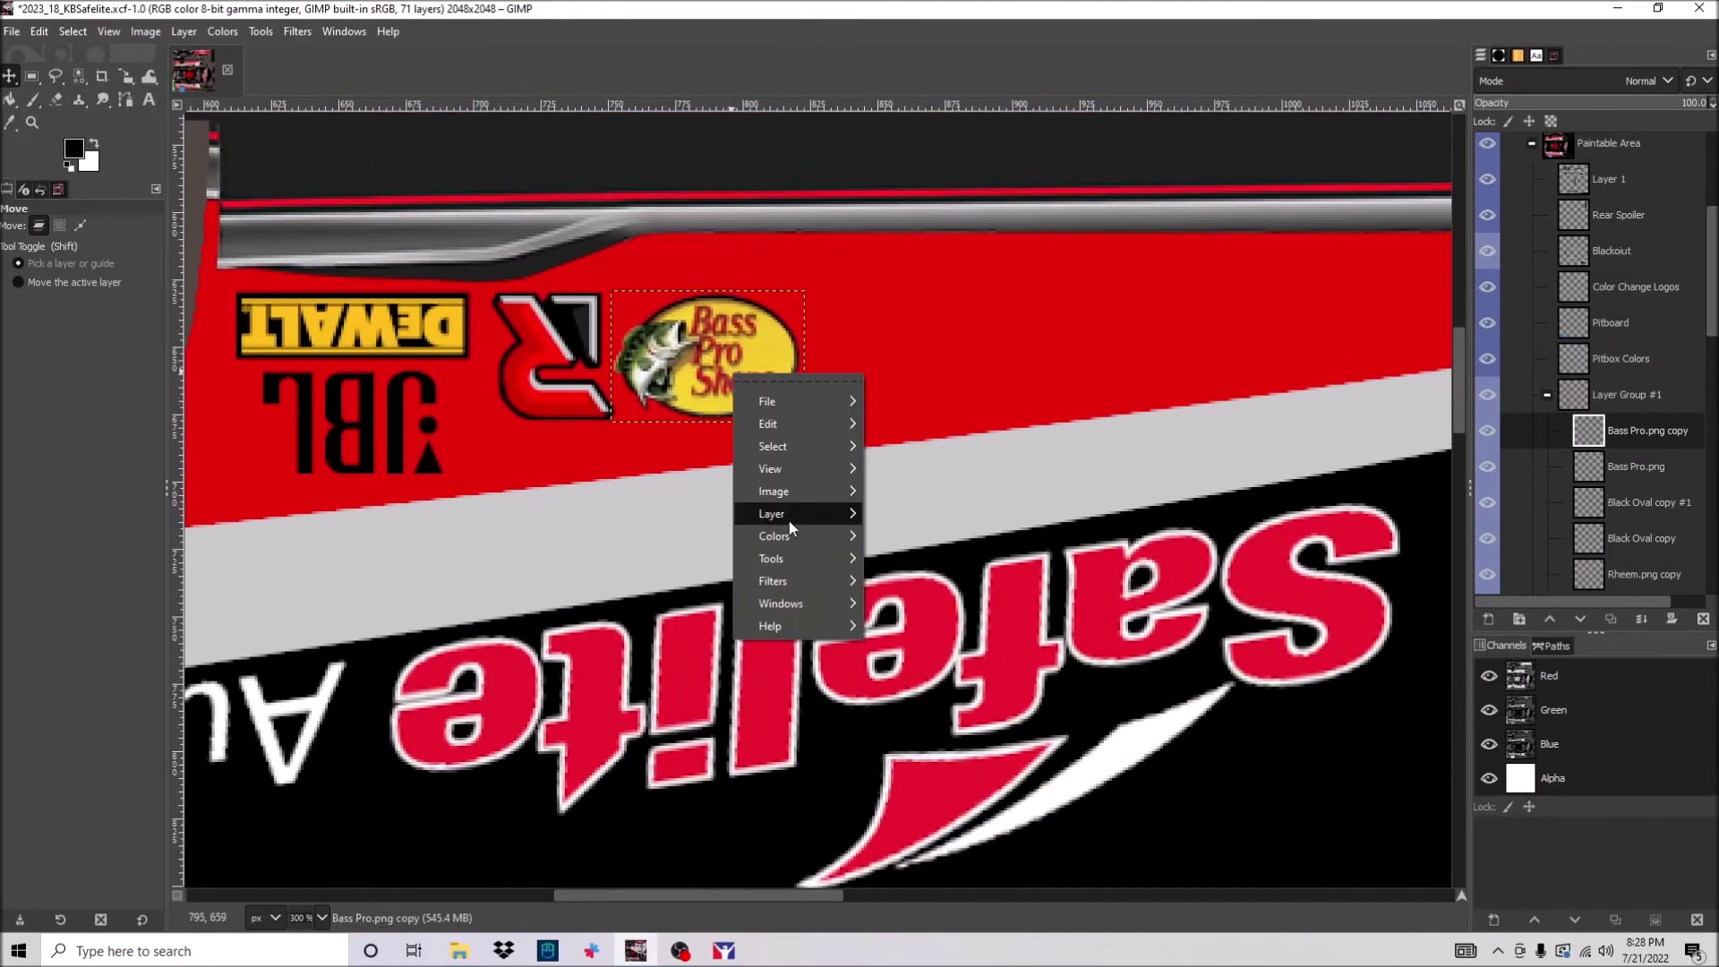
pyautogui.click(1155, 745)
# Import the Auto Owners logo from the Sponsors folder and crop its layer to about 570 × 120 pixels.
pyautogui.scroll(-3, 907, 605)
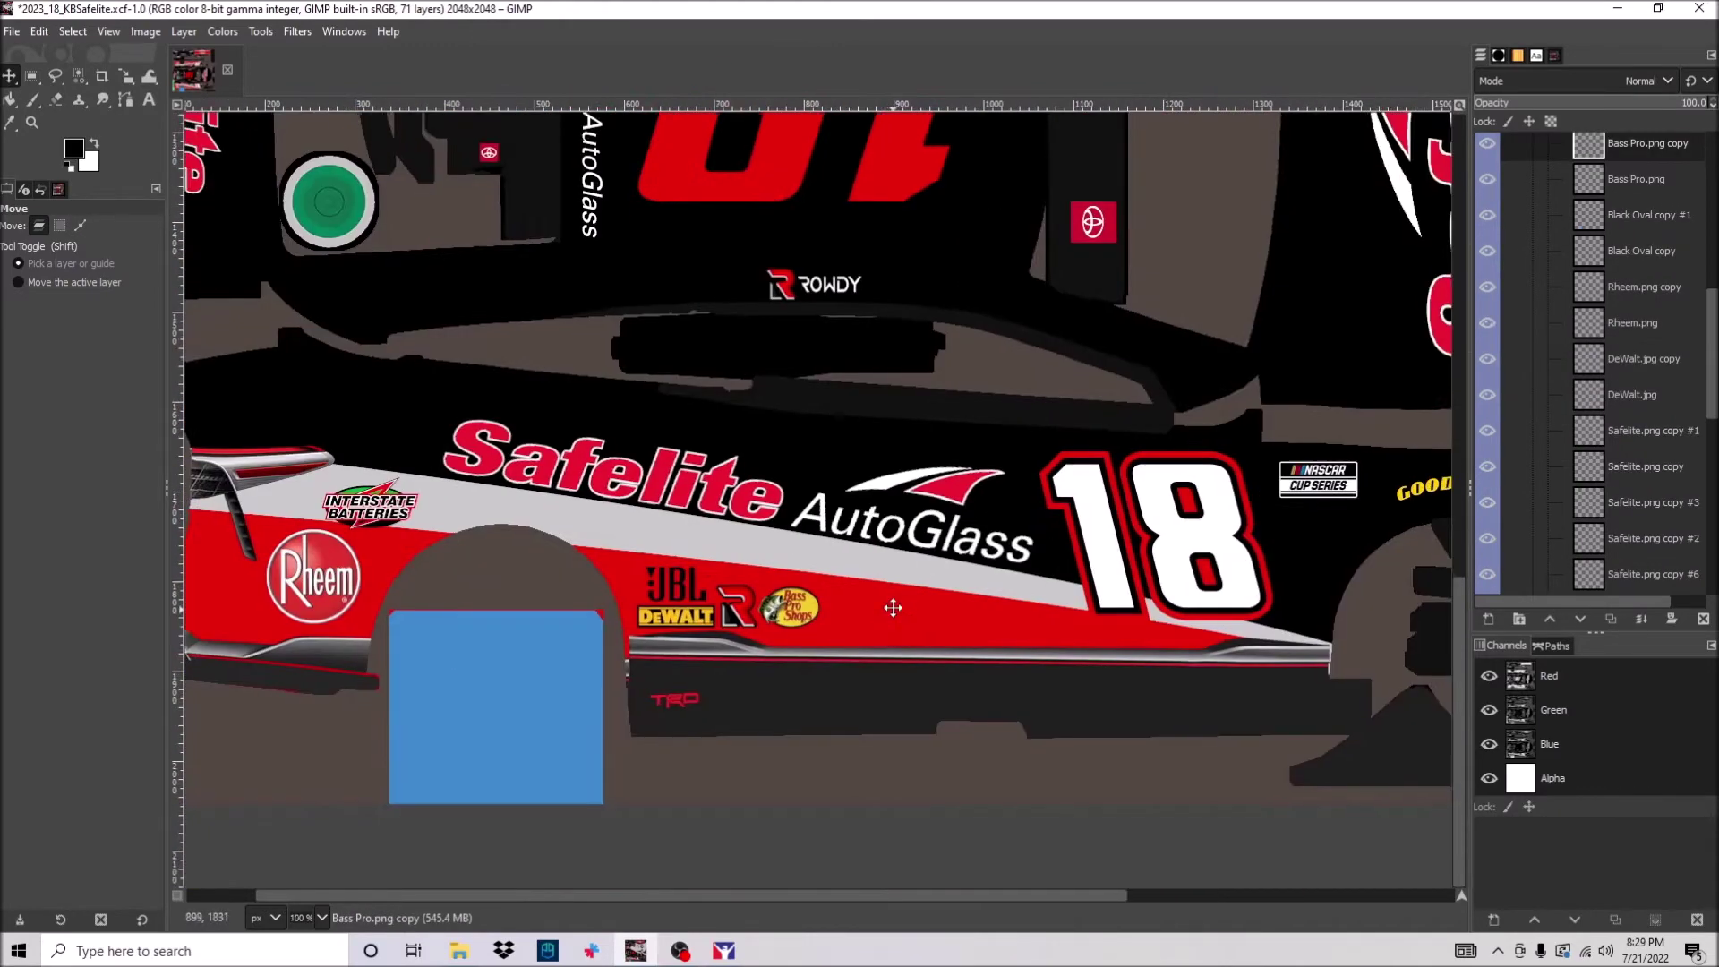
pyautogui.click(460, 951)
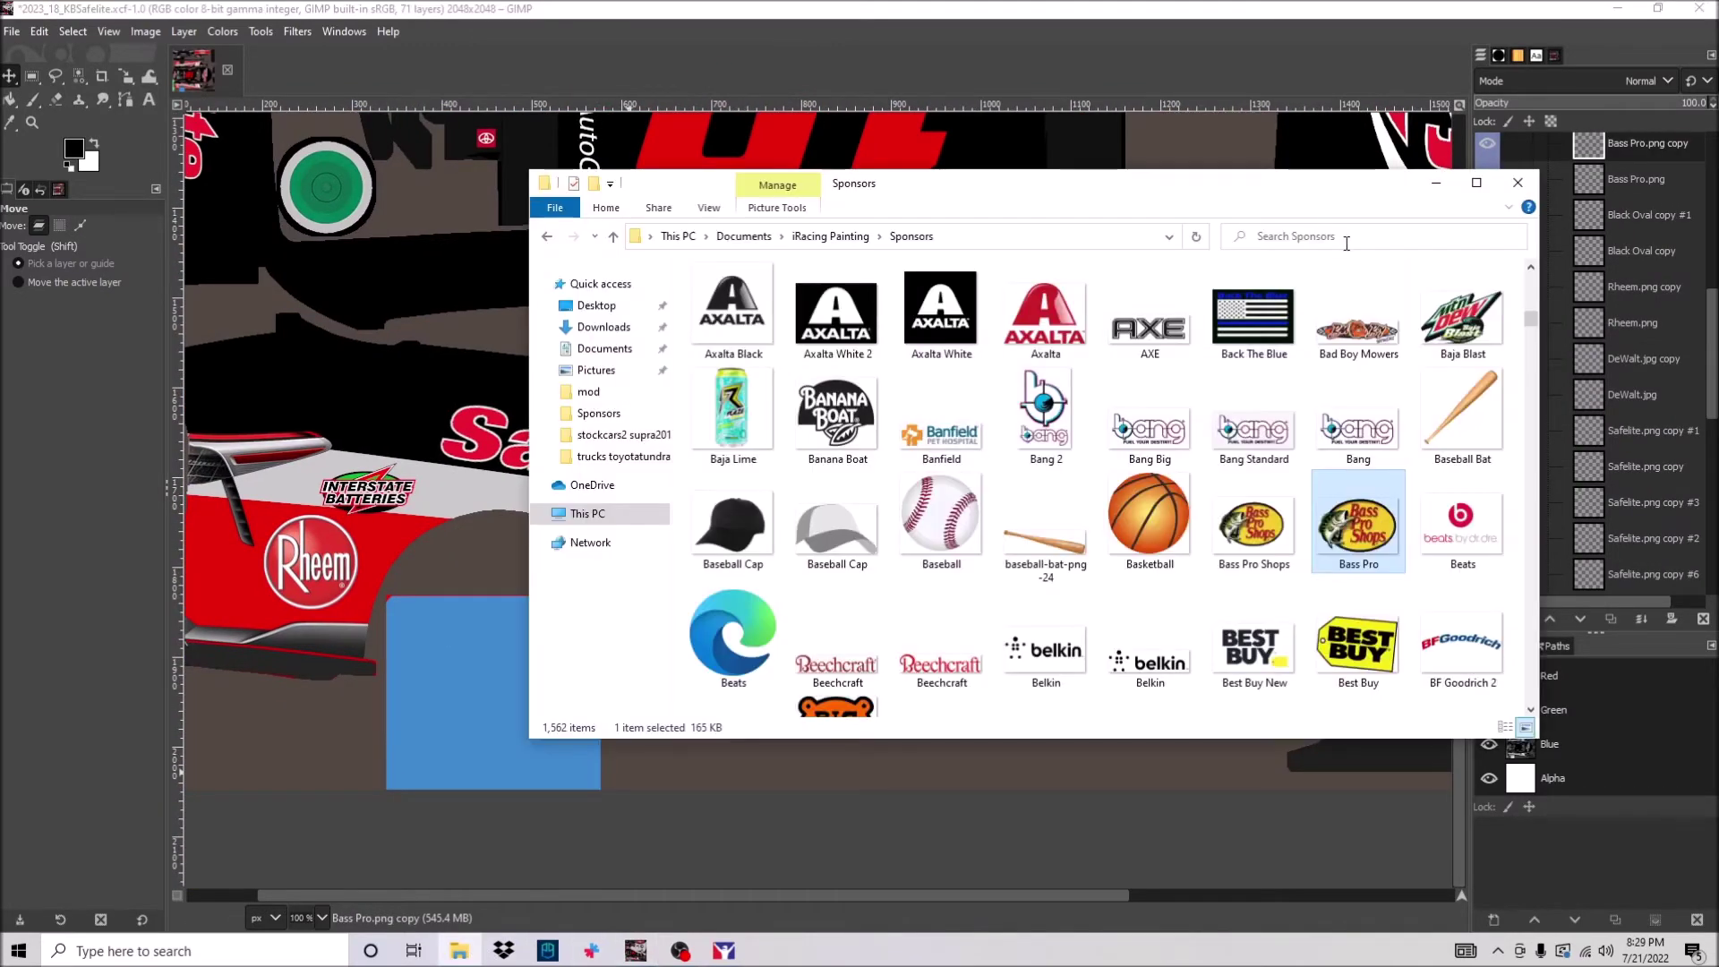
pyautogui.scroll(3, 1125, 381)
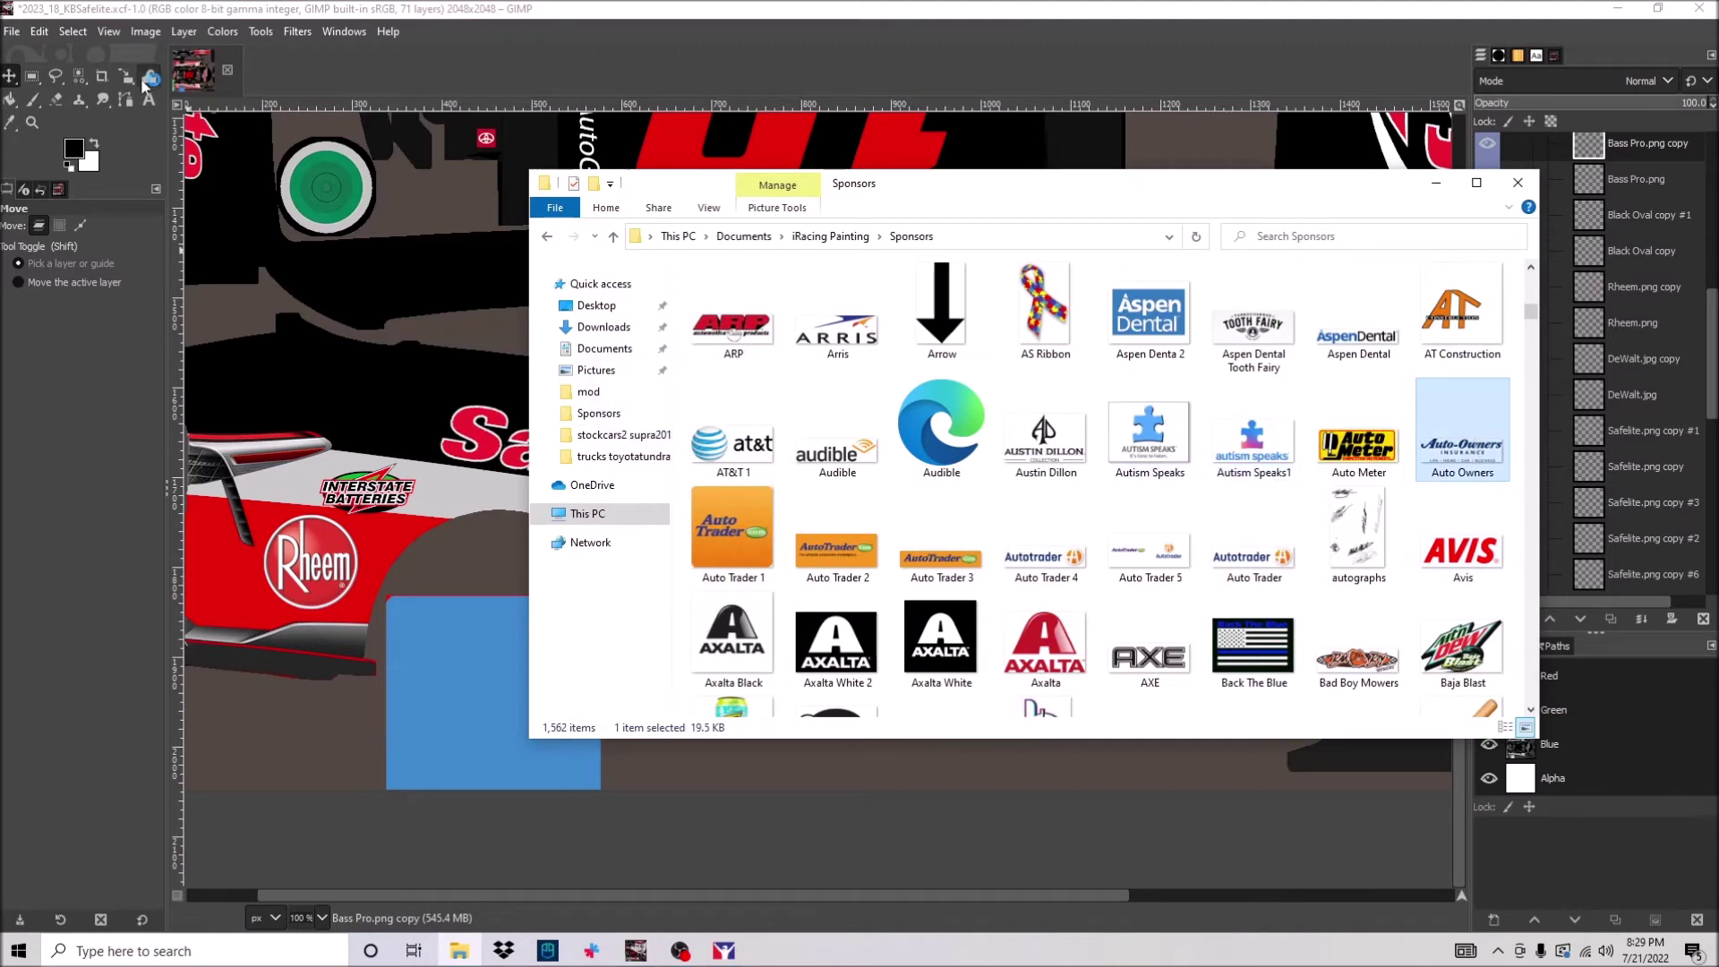
pyautogui.moveTo(172, 90); pyautogui.dragTo(192, 116)
pyautogui.hotkey('shift', 'c')
pyautogui.moveTo(562, 376); pyautogui.dragTo(1055, 491)
pyautogui.press('Return')
# Recolor the Auto-Owners Insurance logo from blue to white.
pyautogui.rightClick(660, 395)
pyautogui.click(716, 559)
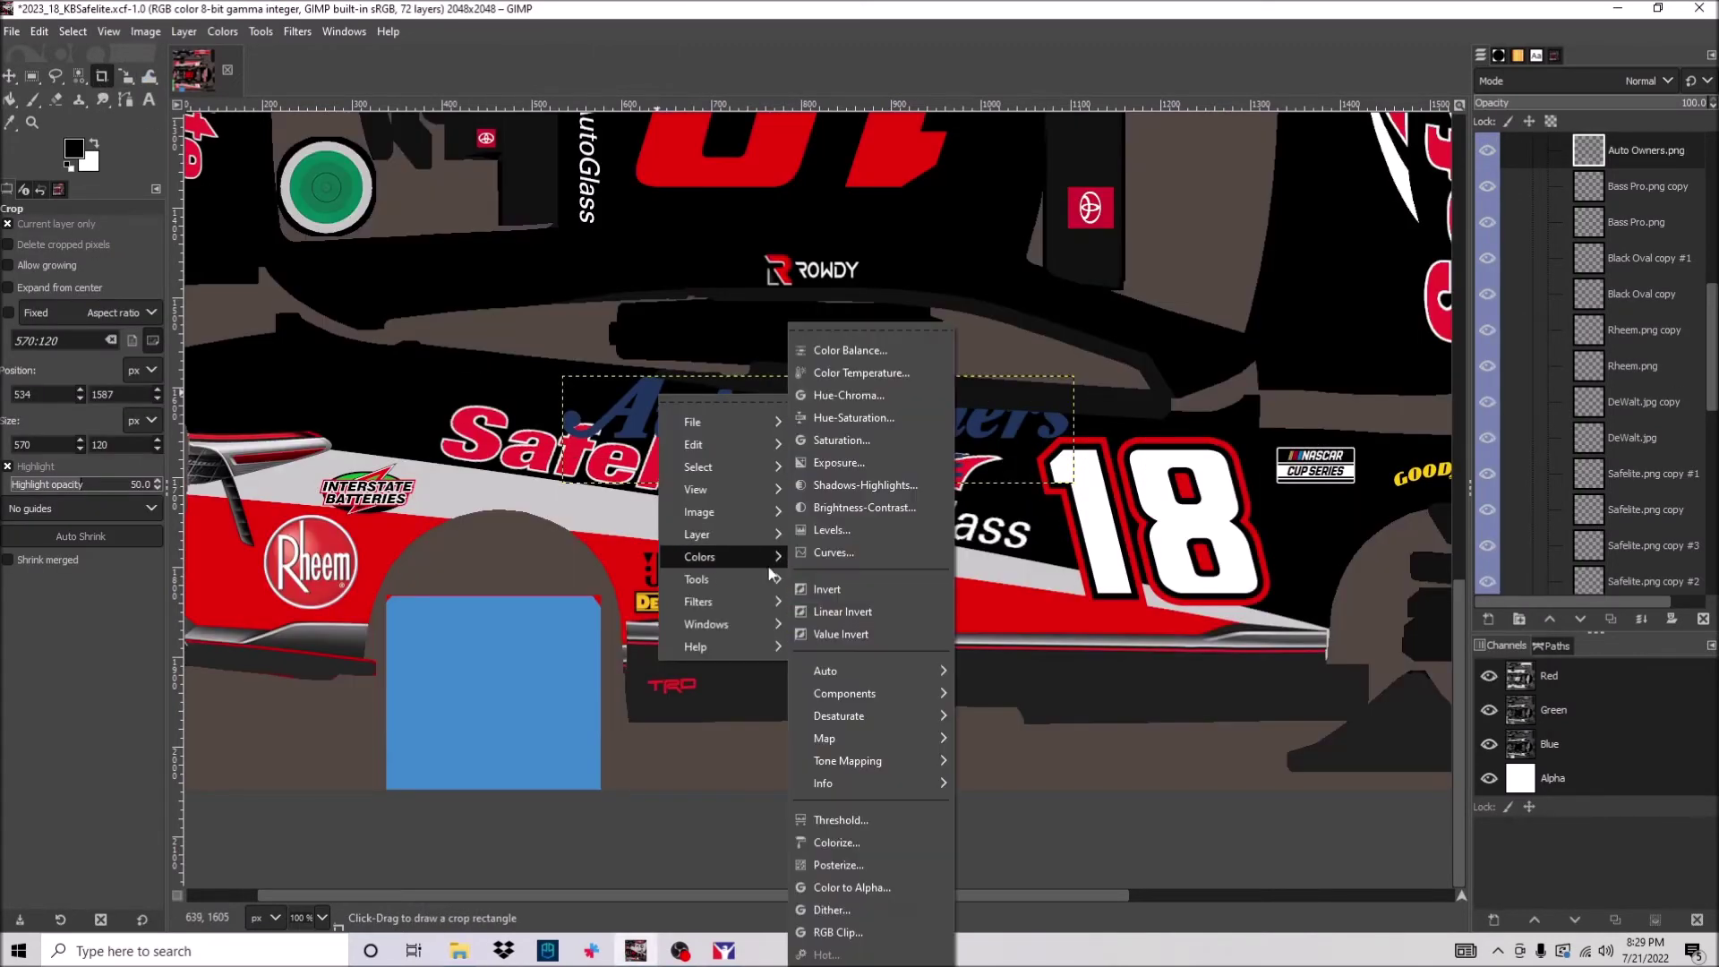
pyautogui.click(860, 573)
pyautogui.click(940, 893)
# Scale down the Auto-Owners Insurance logo and place it beside the Bass Pro Shops logo on the lower side panel.
pyautogui.click(125, 77)
pyautogui.moveTo(1071, 481); pyautogui.dragTo(895, 596)
pyautogui.scroll(3, 896, 596)
pyautogui.moveTo(1222, 646); pyautogui.dragTo(1095, 623)
pyautogui.moveTo(899, 580); pyautogui.dragTo(915, 598)
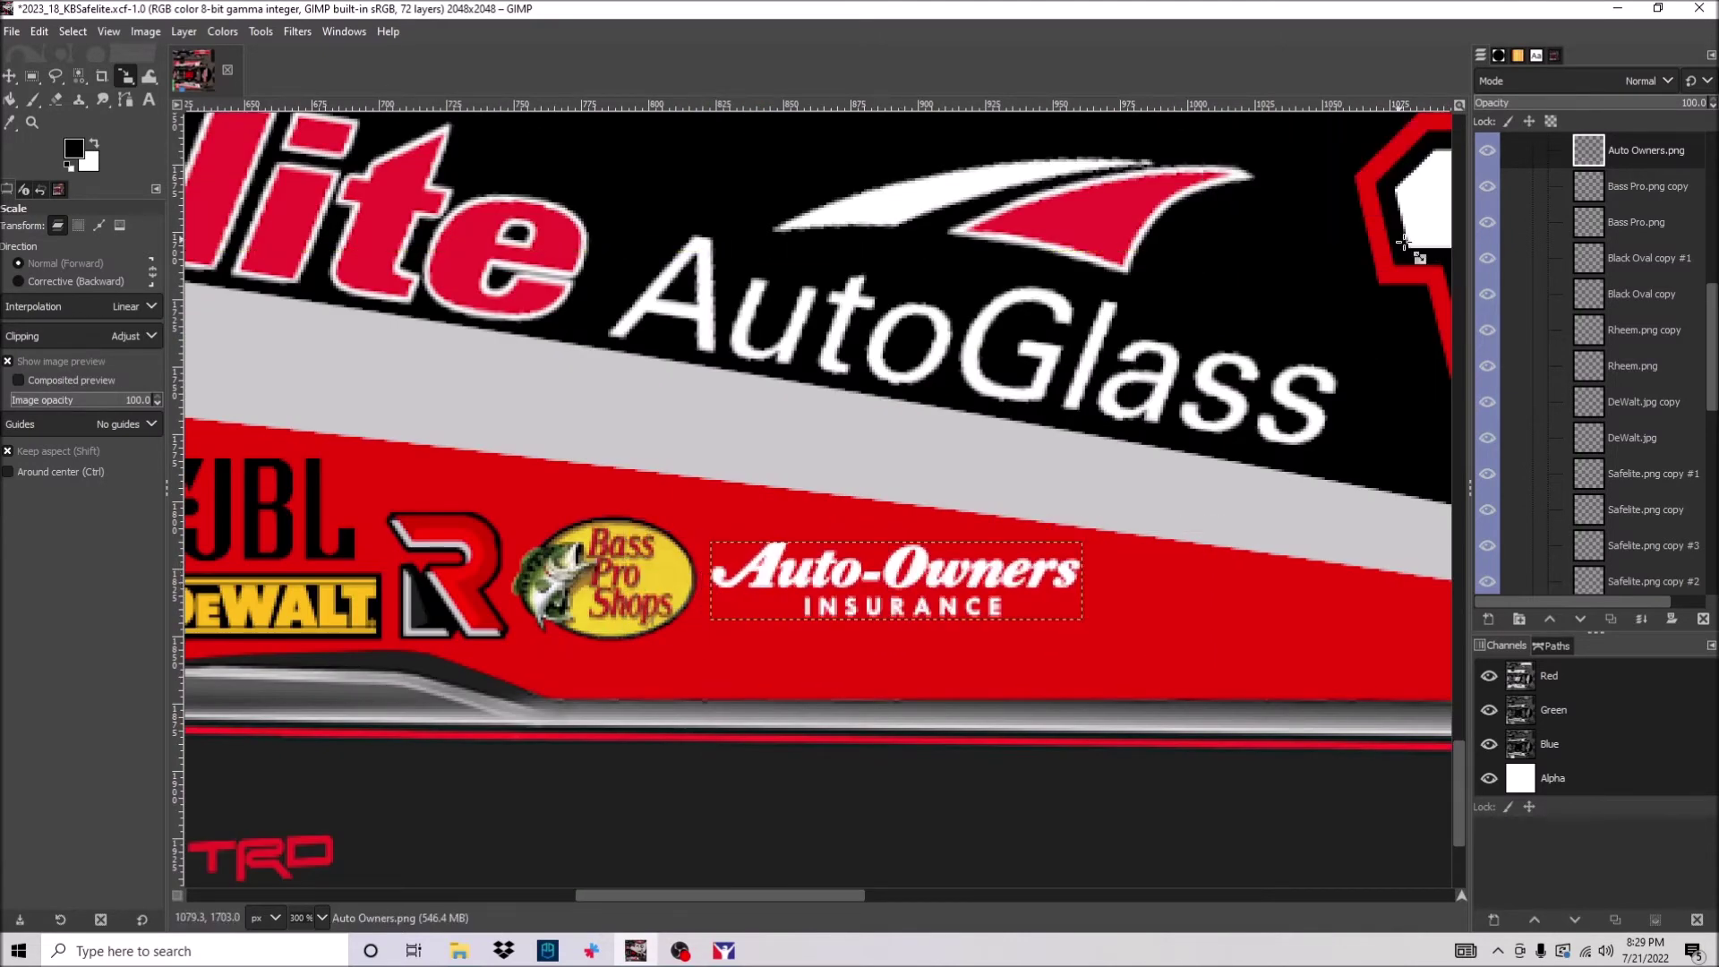
pyautogui.click(1398, 245)
# Duplicate the Auto-Owners Insurance logo, place the copy beside Bass Pro Shops on the opposite side panel, and rotate it 180°.
pyautogui.press('m')
pyautogui.moveTo(1012, 479); pyautogui.dragTo(1033, 288)
pyautogui.rightClick(1002, 269)
pyautogui.moveTo(1056, 403)
pyautogui.moveTo(1245, 642)
pyautogui.click(1423, 721)
pyautogui.press('!')
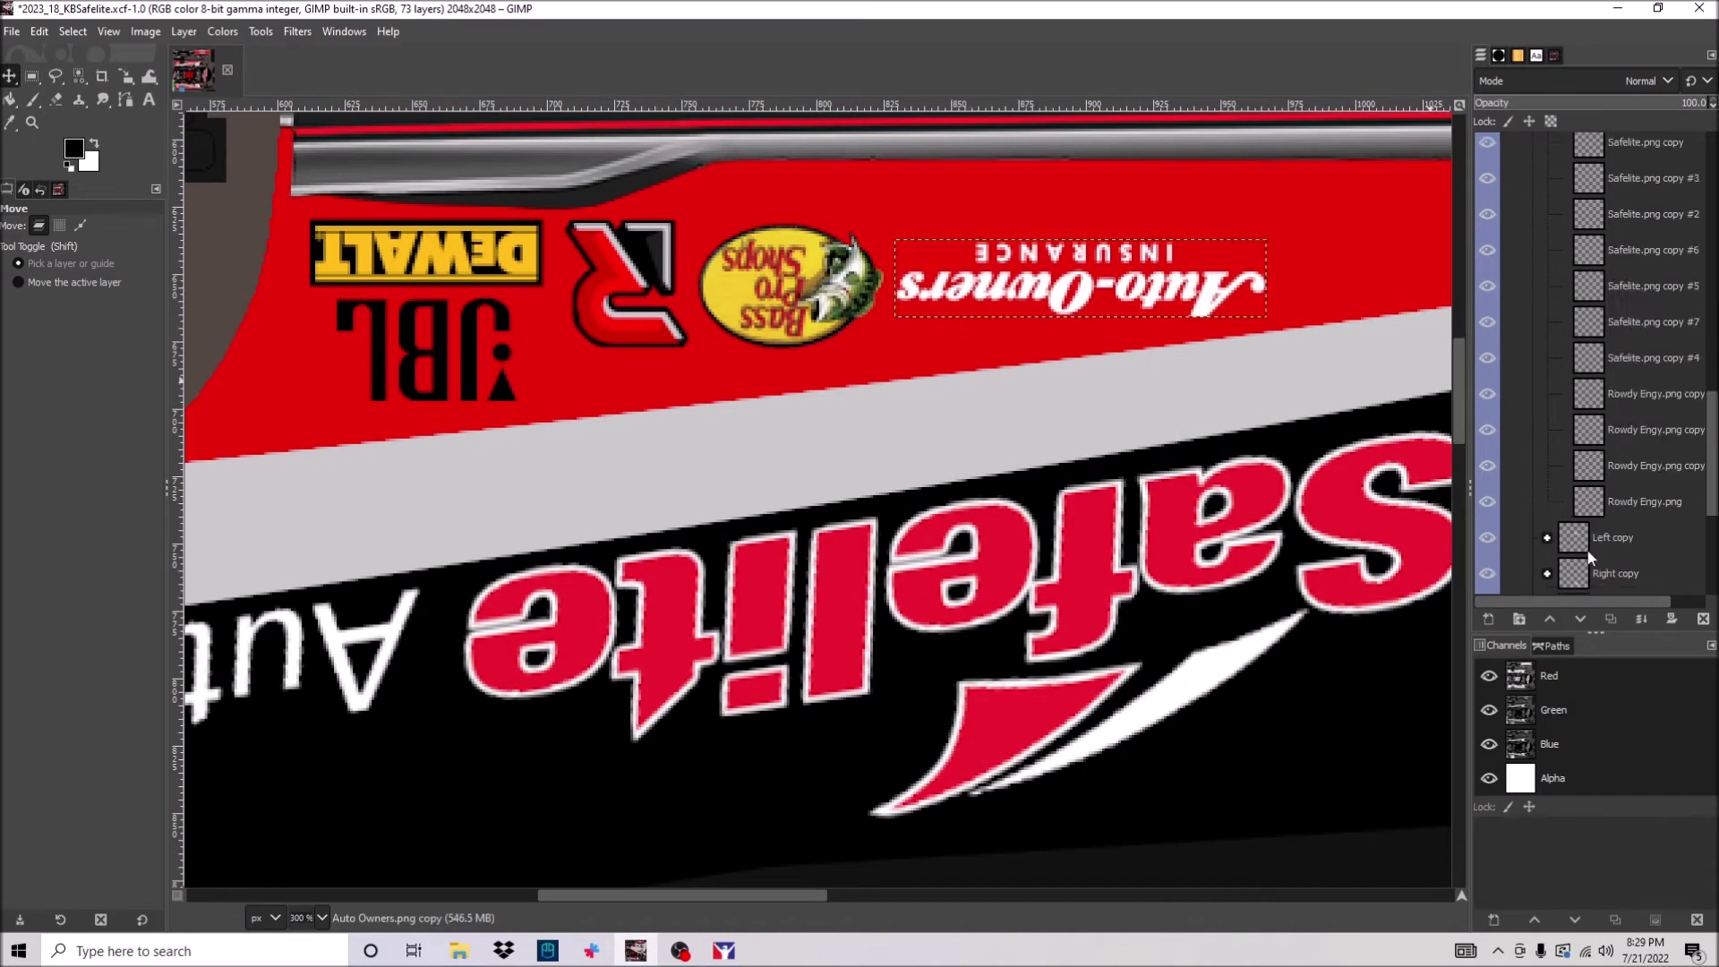
# Select the JBL lettering on both side panels with a tall rectangle, colorize it white on both DeWalt layers, and clear the selection.
pyautogui.hotkey('shift', 'ctrl', 'j')
pyautogui.press('1')
pyautogui.click(34, 77)
pyautogui.moveTo(865, 688); pyautogui.dragTo(740, 194)
pyautogui.press('-')
pyautogui.rightClick(783, 432)
pyautogui.click(978, 845)
pyautogui.press('Return')
pyautogui.press('pageup')
pyautogui.hotkey('shift', 'ctrl', 'f')
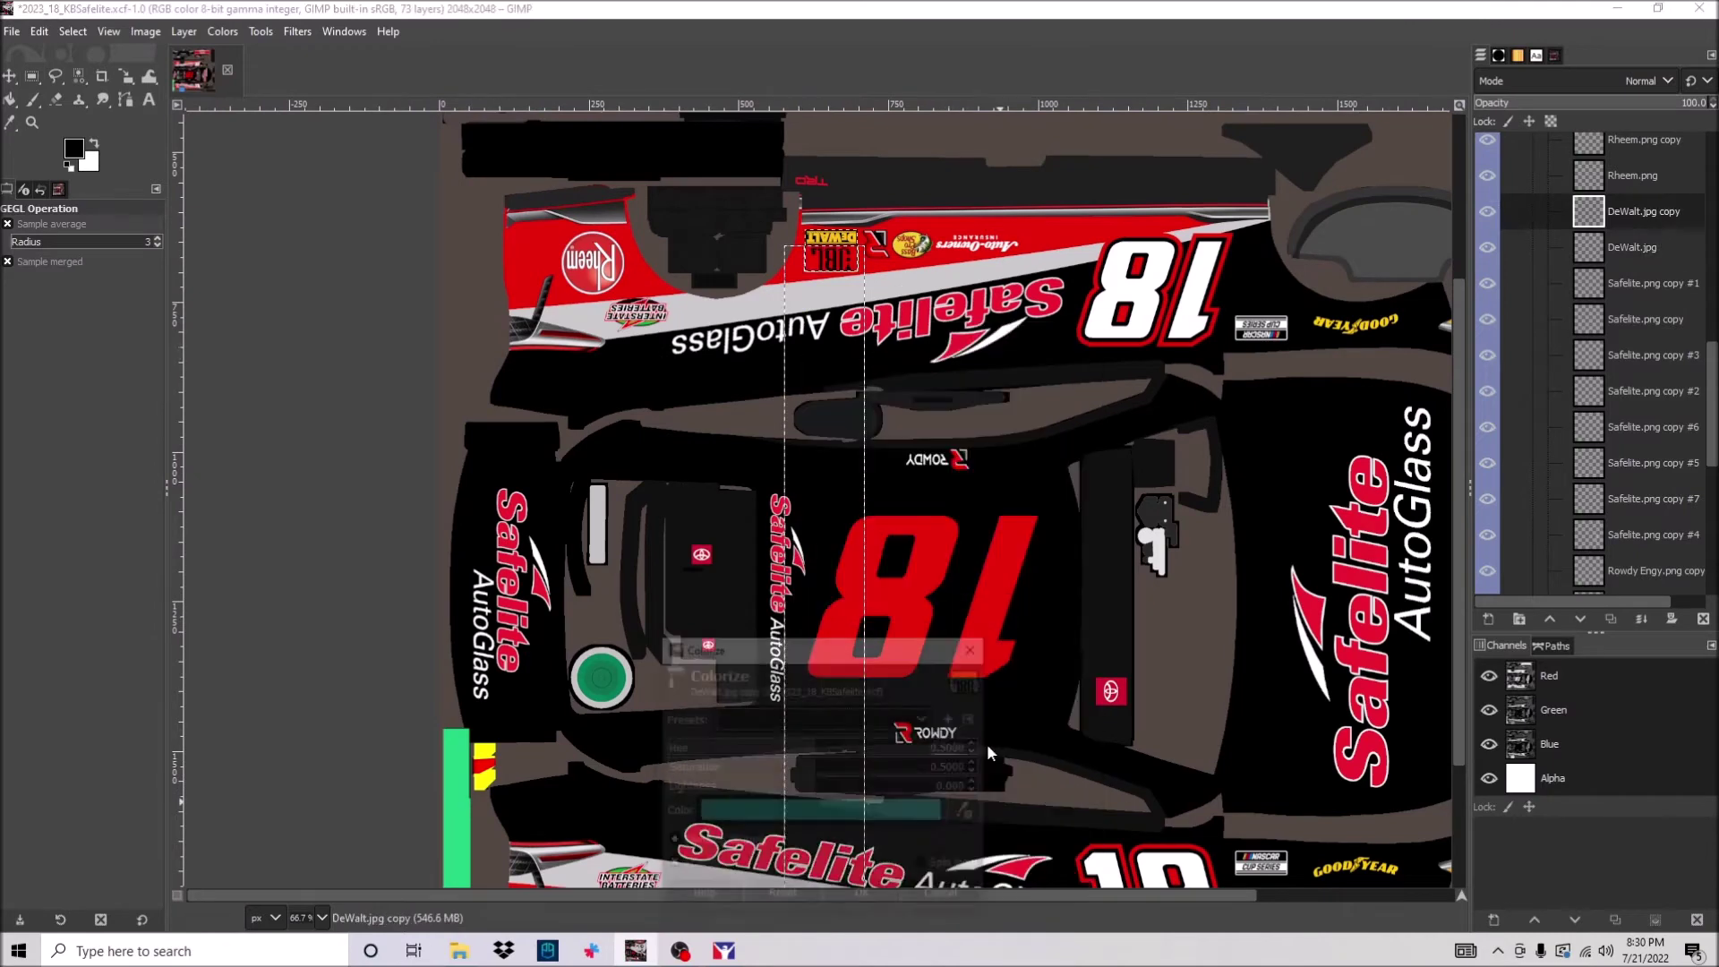
pyautogui.press('Return')
pyautogui.hotkey('alt', 's')
pyautogui.press('n')
# Switch to iRacing and rotate the Next Gen Camry model to inspect the rear and side paint.
pyautogui.press('-')
pyautogui.press('-')
pyautogui.press('End')
pyautogui.press('+')
pyautogui.press('+')
pyautogui.press('+')
pyautogui.press('+')
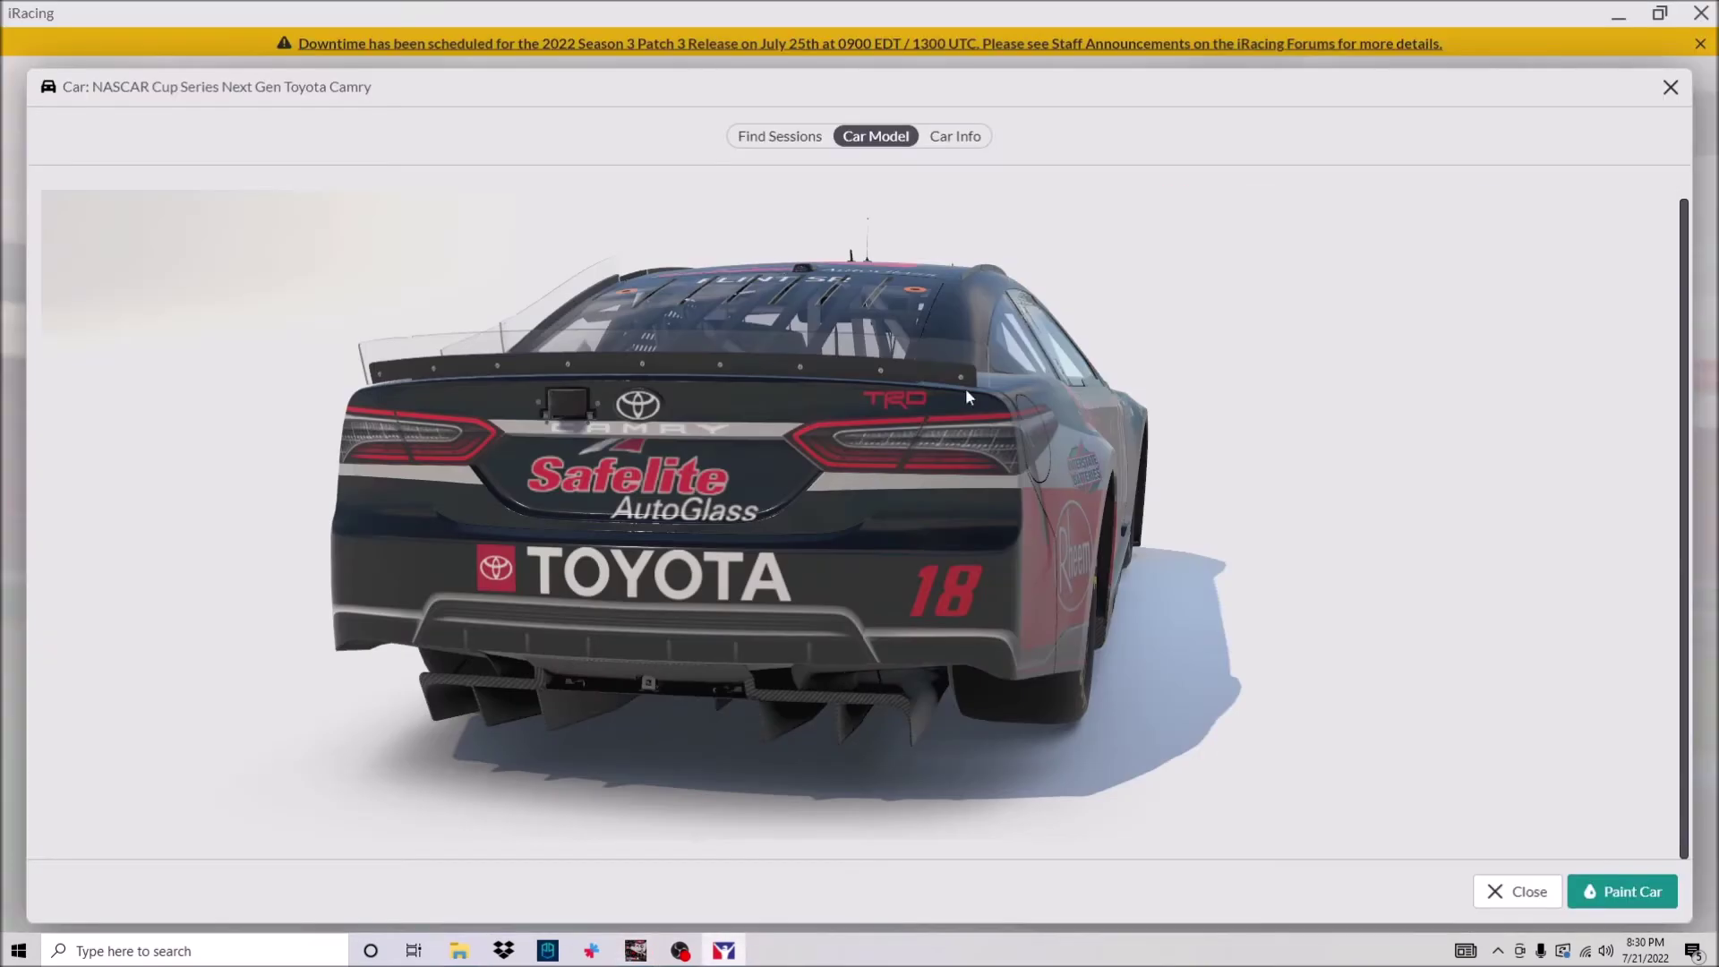
pyautogui.moveTo(965, 388); pyautogui.dragTo(770, 367)
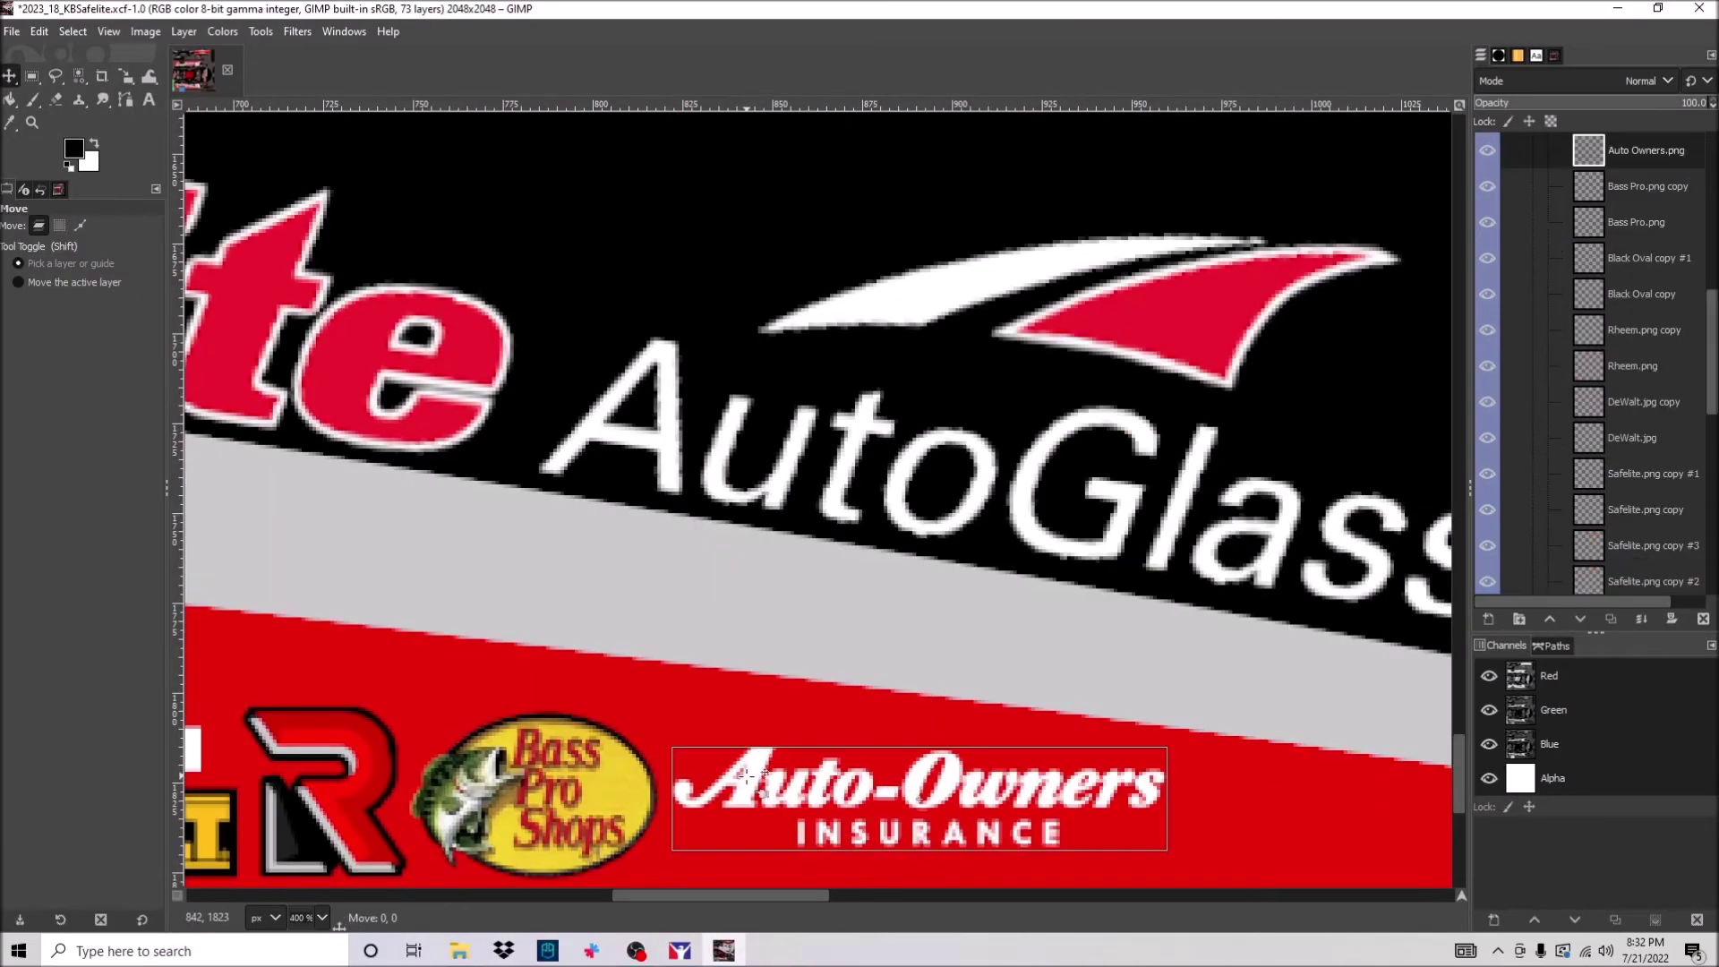
# Nudge the Auto-Owners Insurance logos on both lower side panels into line with the Bass Pro Shops logos.
pyautogui.moveTo(746, 786); pyautogui.dragTo(747, 789)
pyautogui.scroll(10, 746, 788)
pyautogui.click(691, 564)
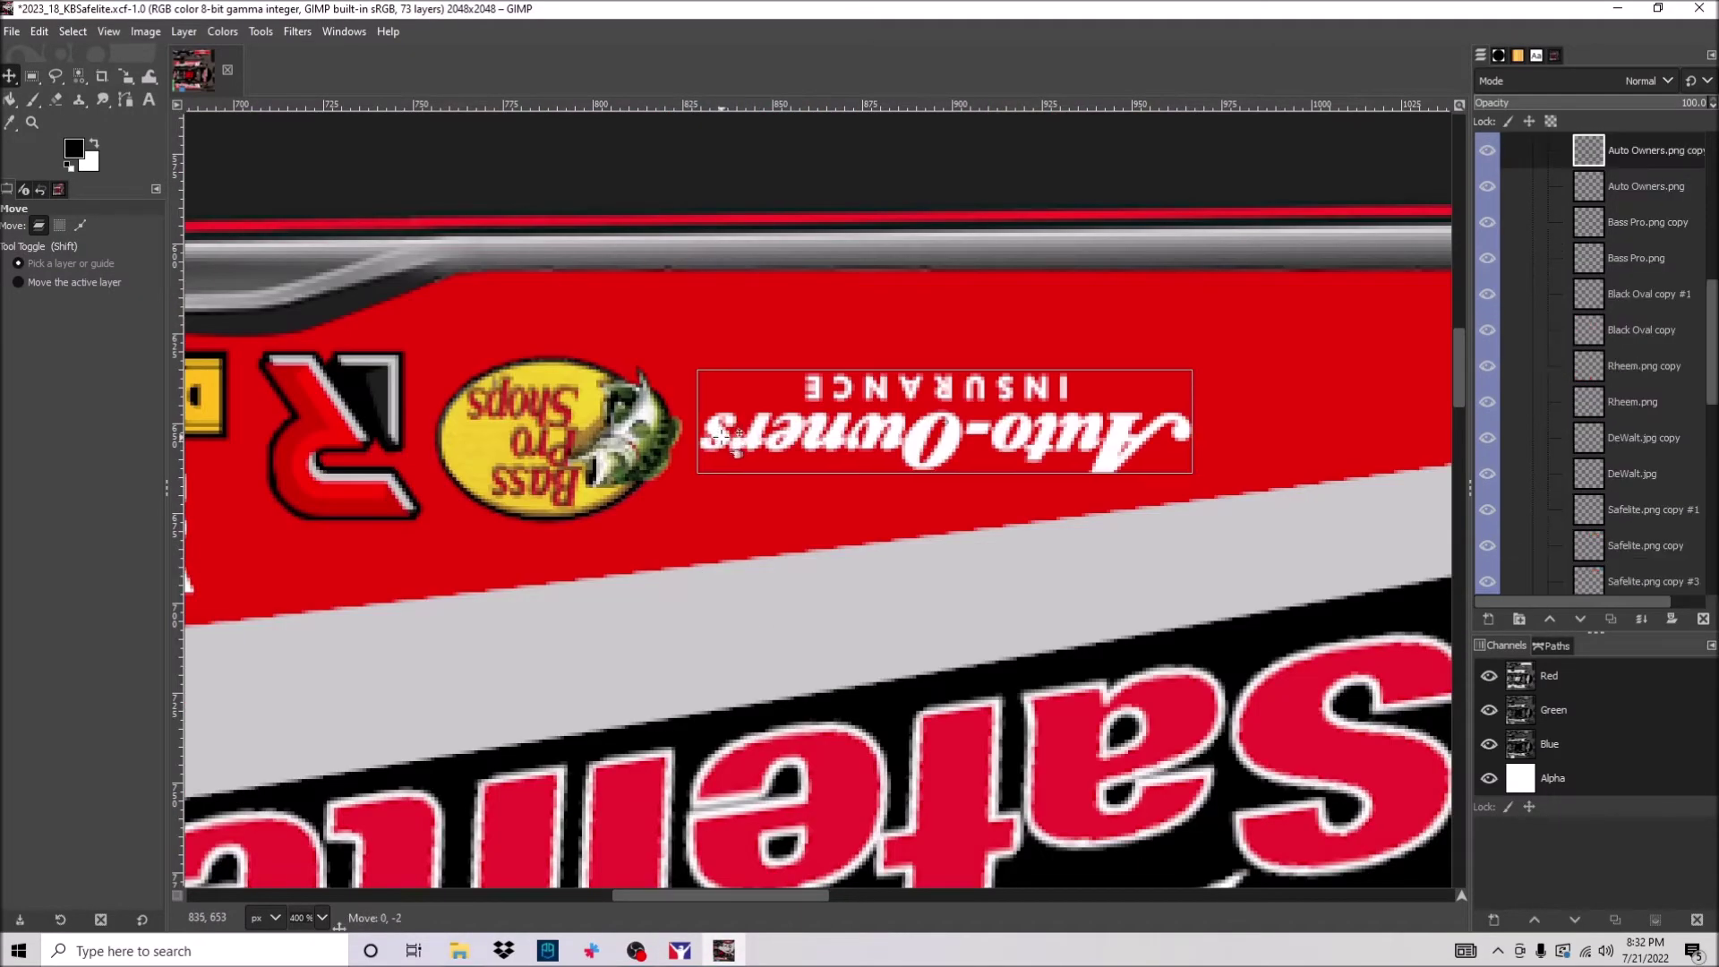
# Adjust the size of the number 18 groups on both side panels, Left copy and Right copy, with the Scale tool.
pyautogui.press('1')
pyautogui.scroll(-5, 641, 715)
pyautogui.press('-')
pyautogui.click(1619, 369)
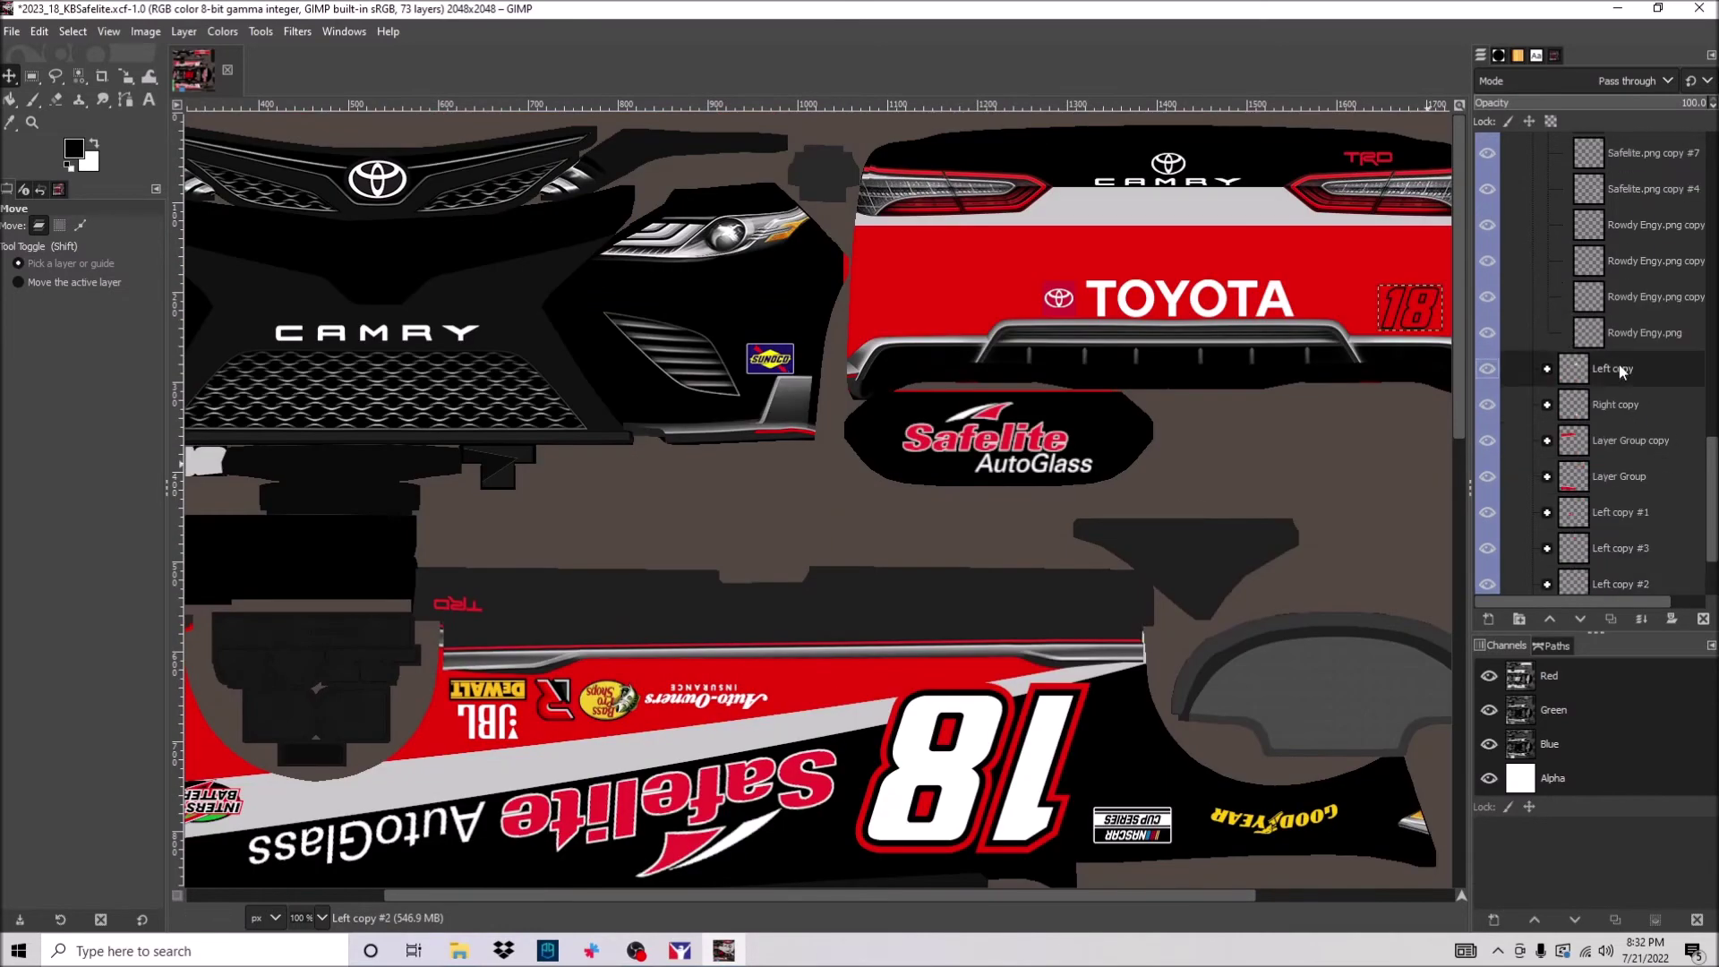
pyautogui.hotkey('shift', 's')
pyautogui.press('2')
pyautogui.click(923, 611)
pyautogui.press('pagedown')
pyautogui.scroll(-10, 923, 611)
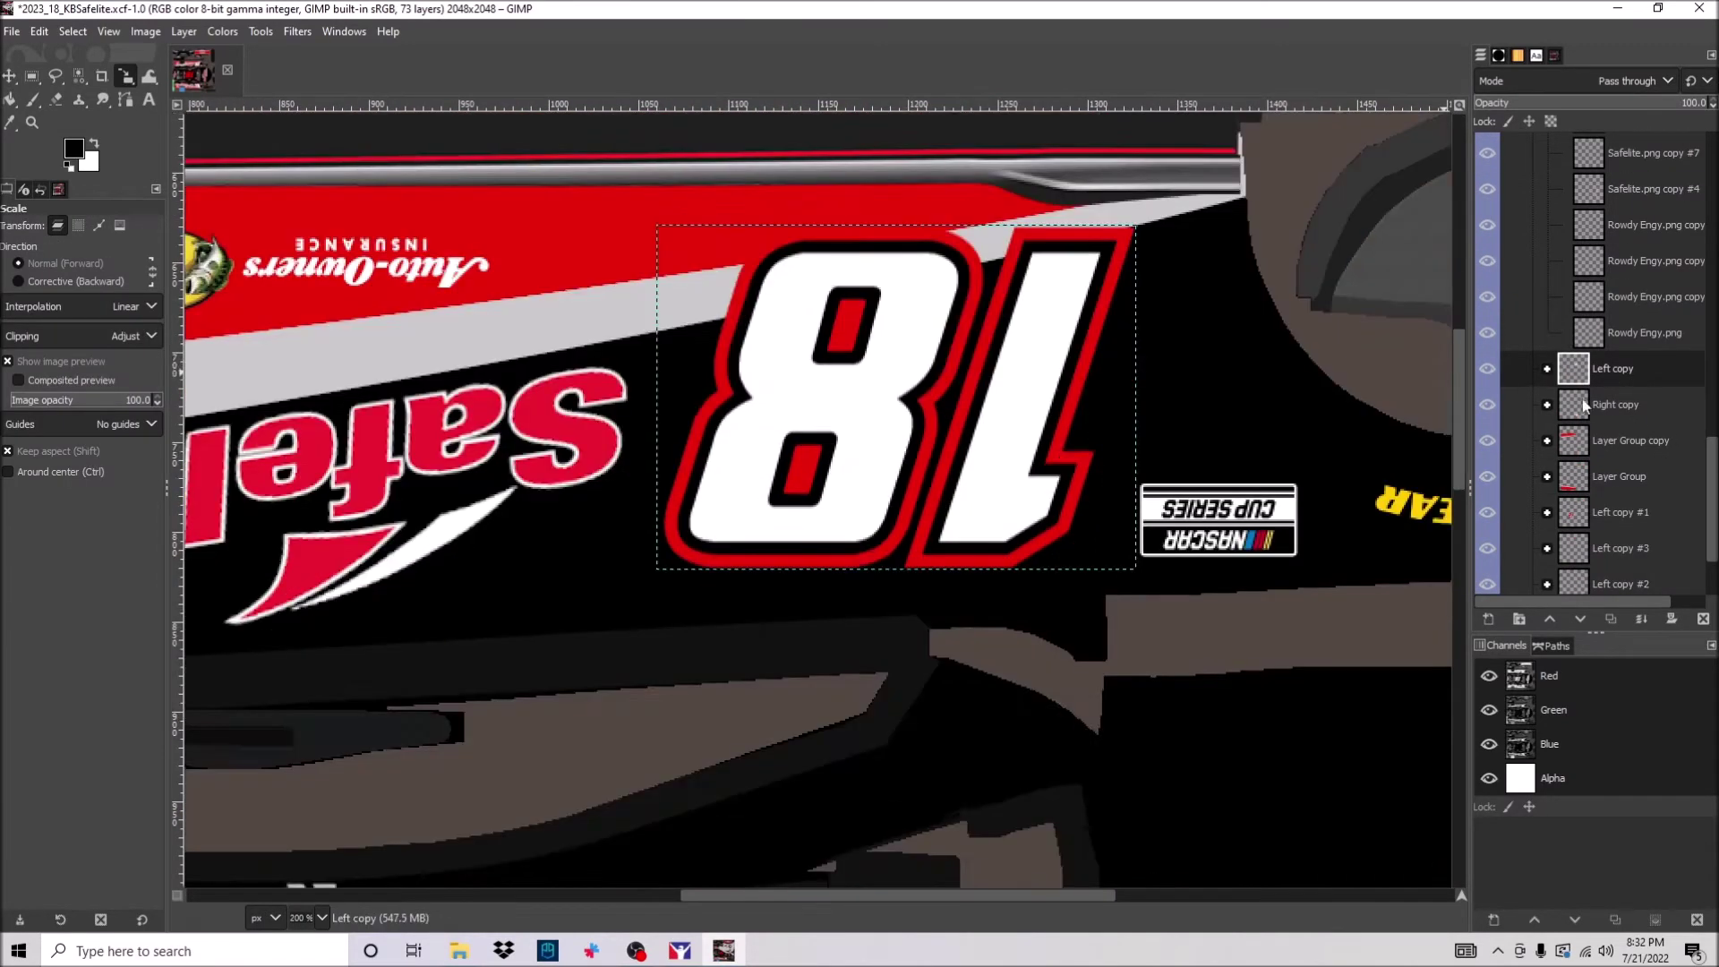
pyautogui.click(912, 522)
pyautogui.press('Escape')
pyautogui.press('1')
pyautogui.scroll(10, 1616, 403)
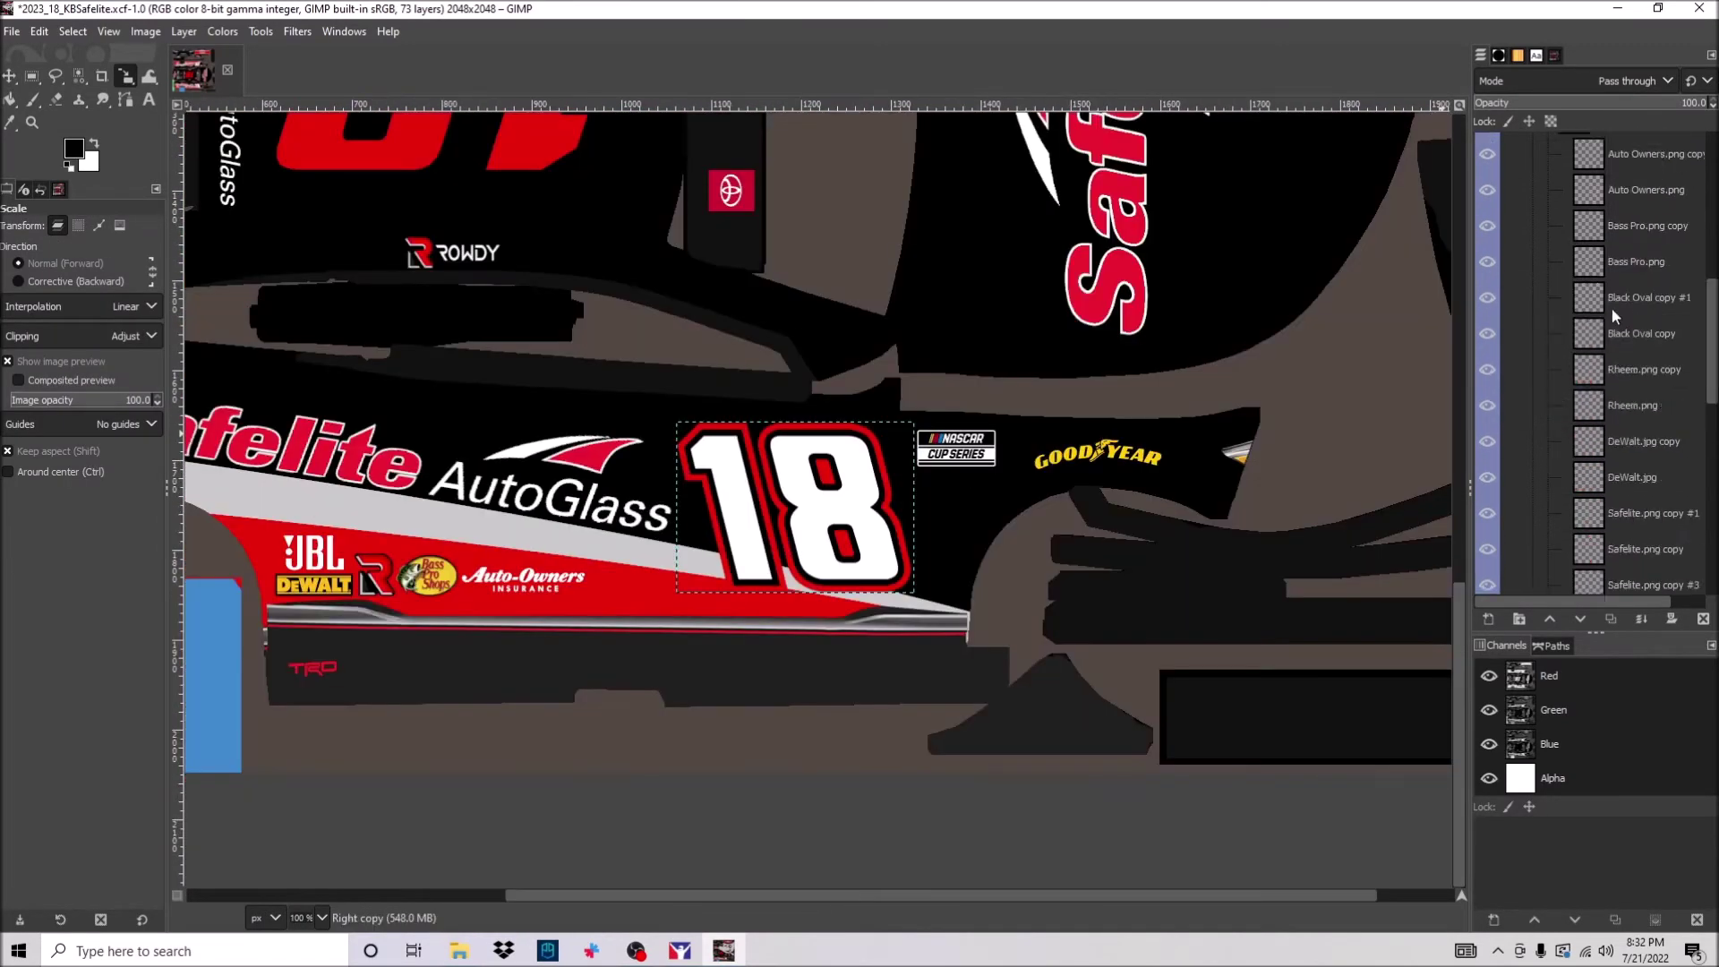
# Duplicate the Paintable Area group and merge the copy's pitboard, pitbox and decal layers down into Layer Group #2.
pyautogui.click(1607, 621)
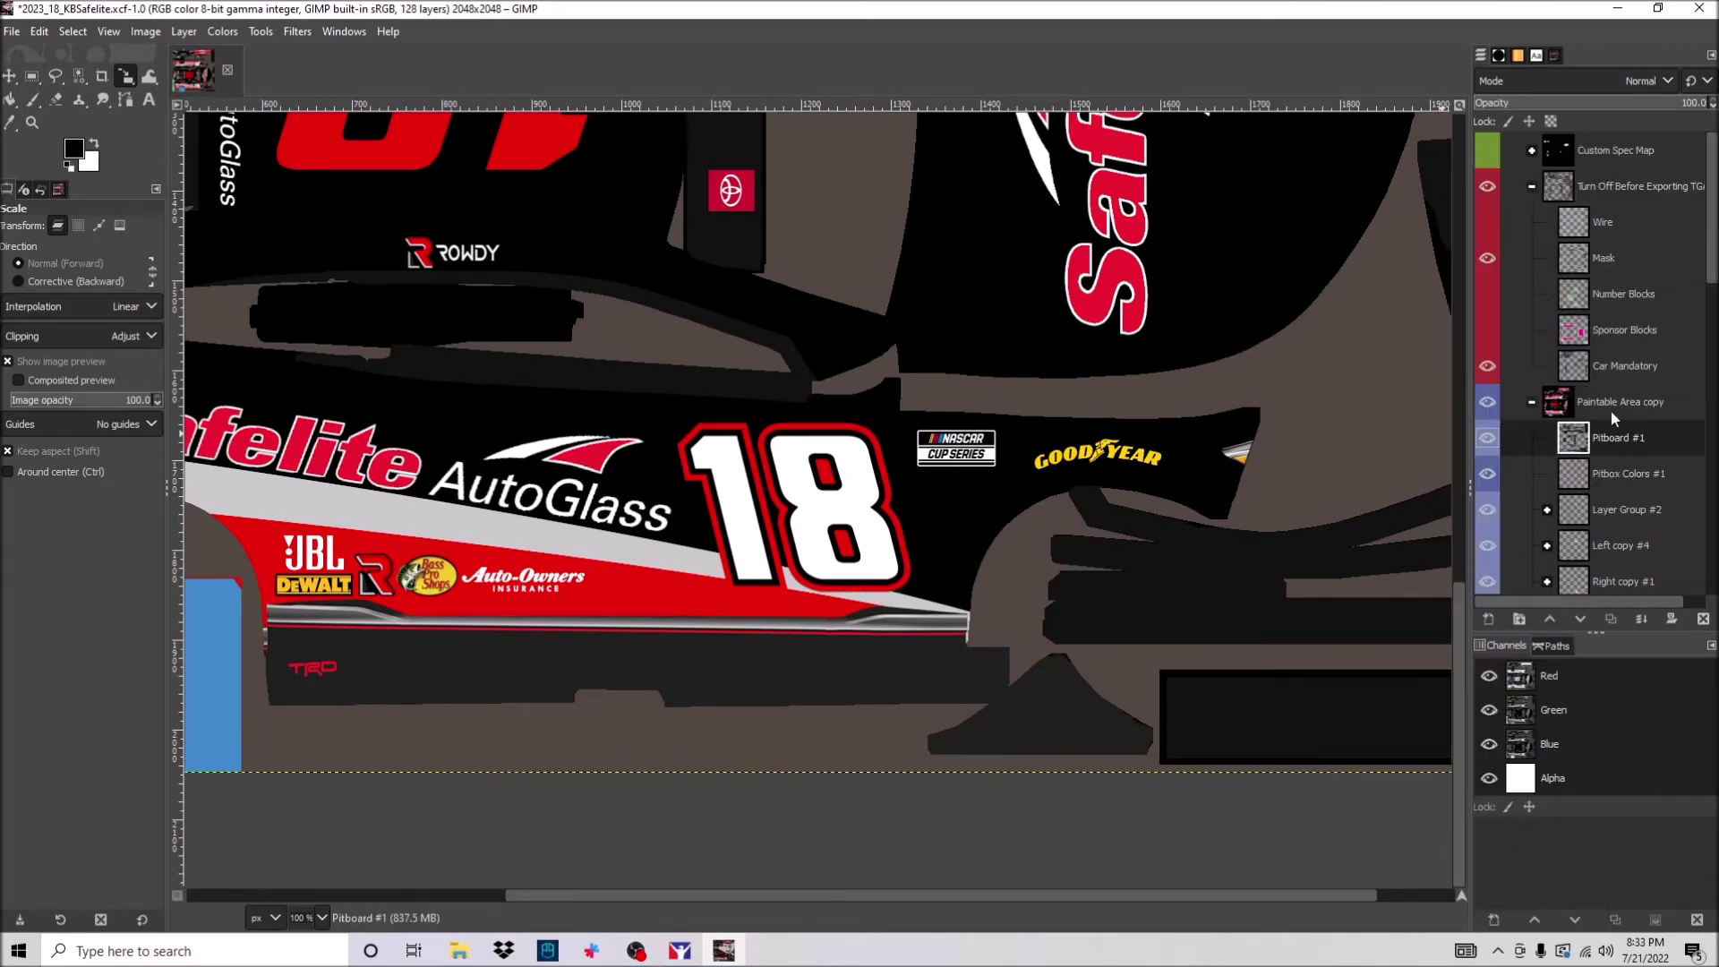
pyautogui.rightClick(1601, 342)
pyautogui.click(1488, 461)
pyautogui.rightClick(1597, 282)
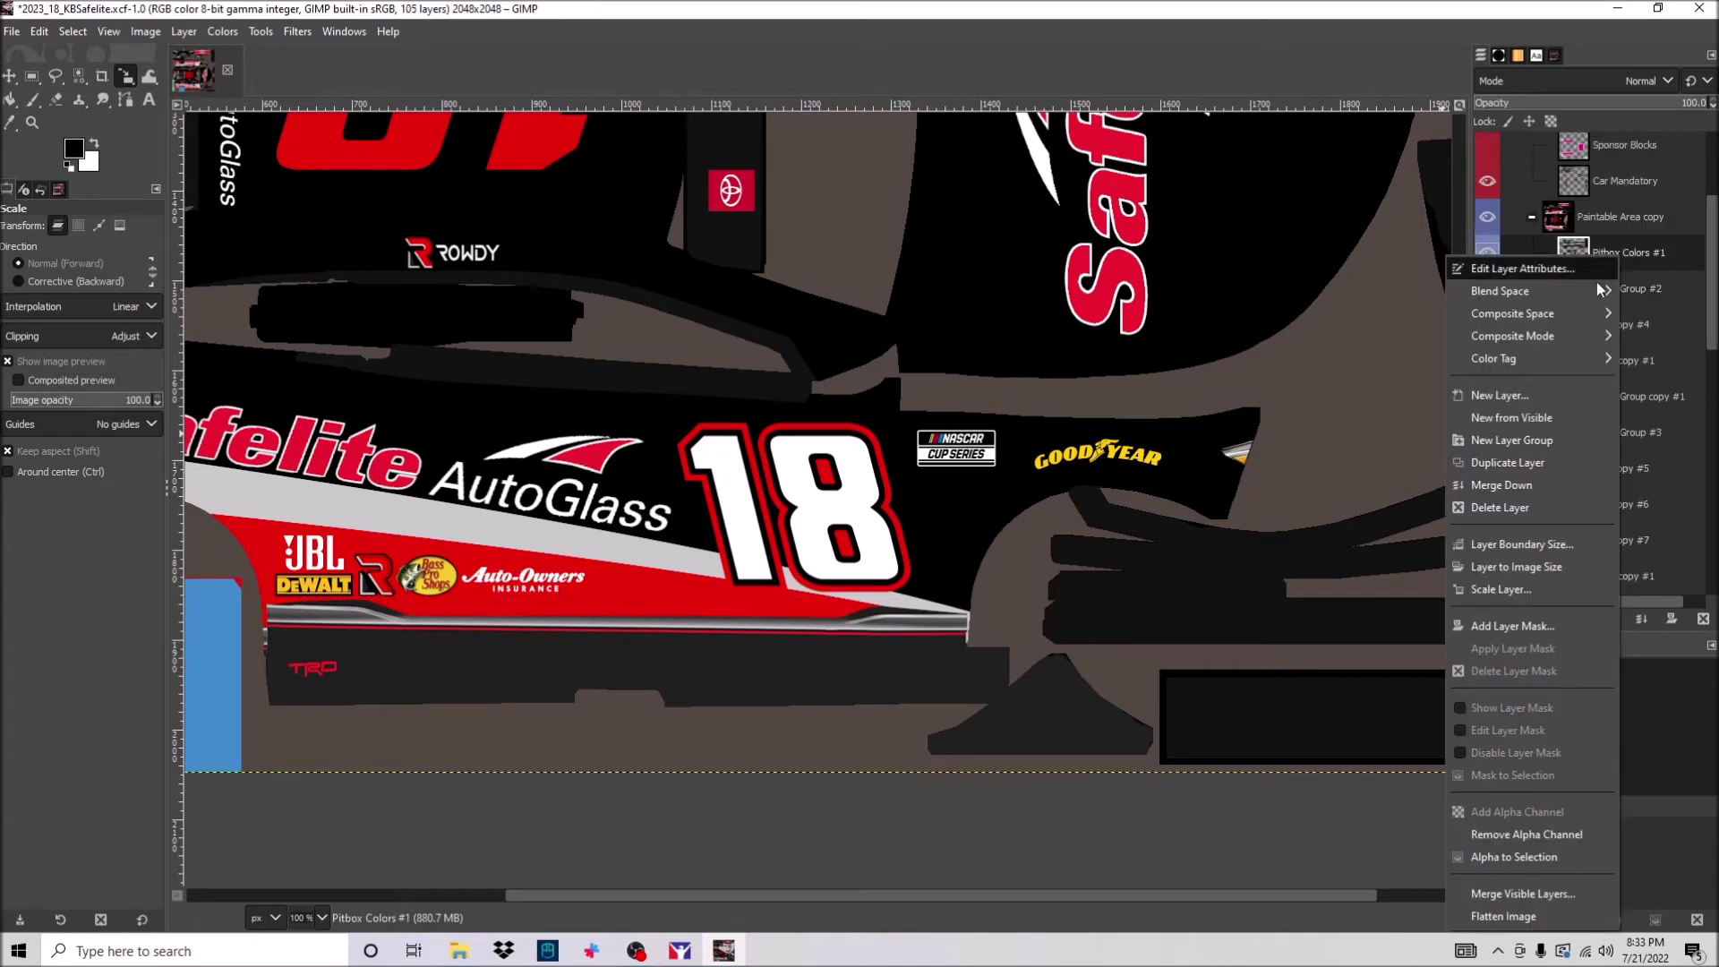
pyautogui.click(1489, 460)
# Colorize the merged Layer Group #2 of decals and details black.
pyautogui.rightClick(767, 399)
pyautogui.click(852, 554)
pyautogui.click(932, 553)
pyautogui.click(864, 898)
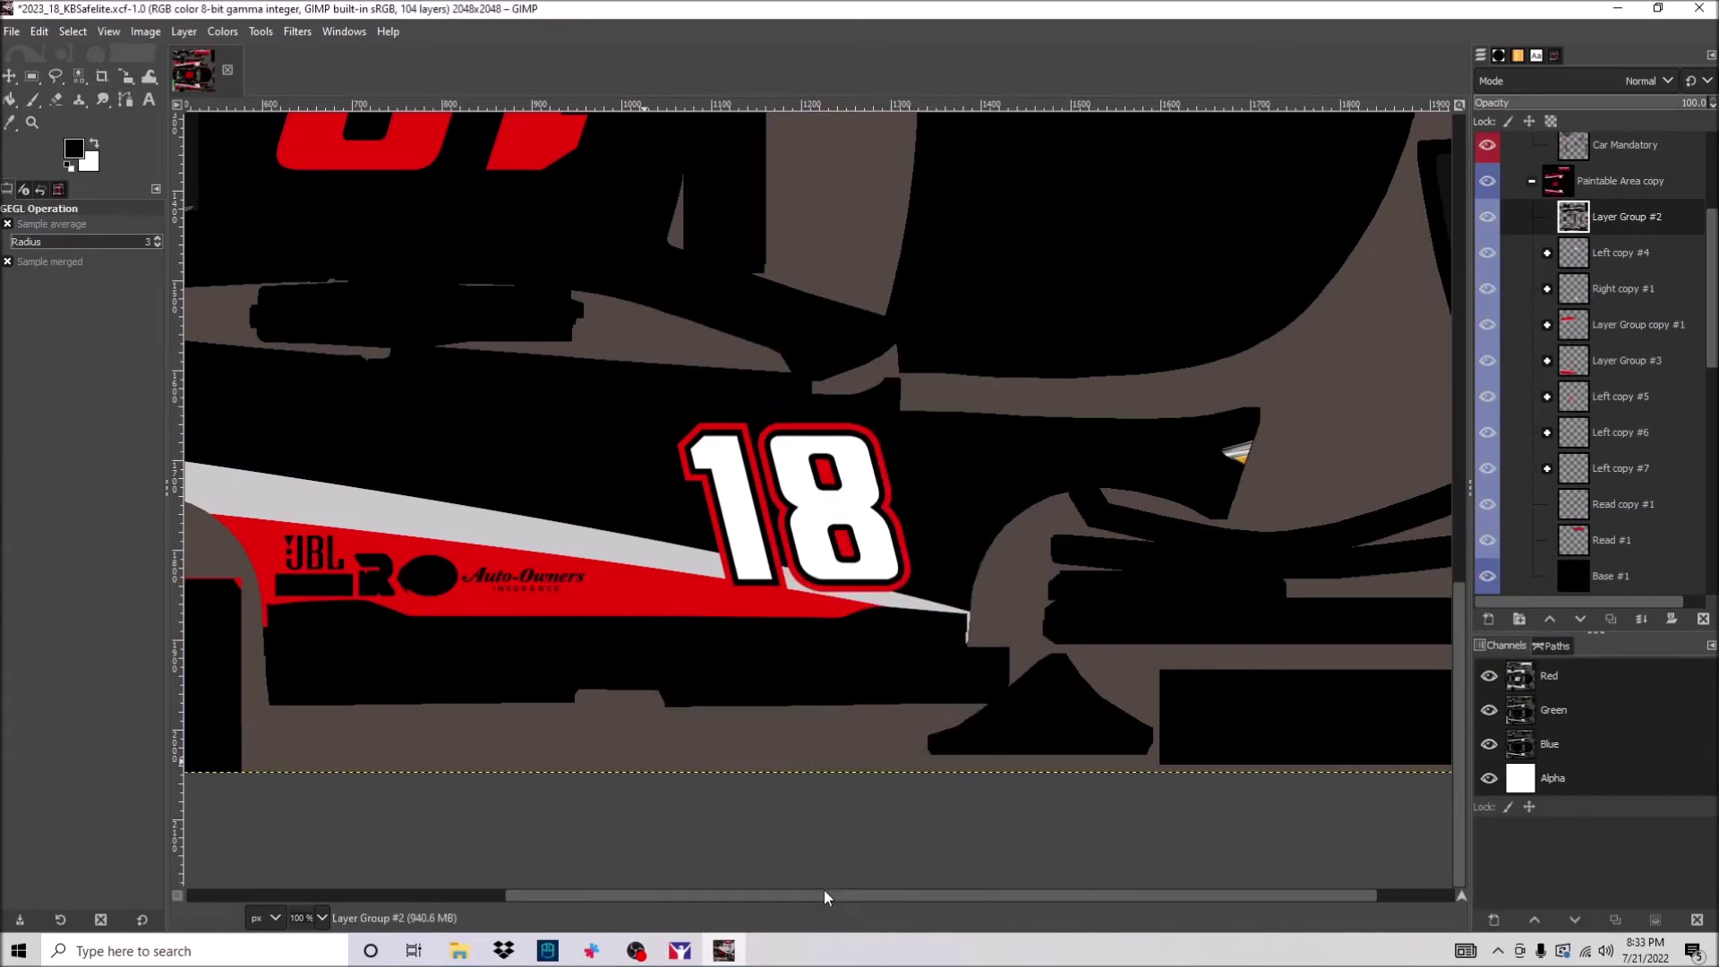
# Colorize the white number fill, layer 18 #15 in the Left copy #4 group, pinkish red.
pyautogui.click(1547, 253)
pyautogui.click(1625, 288)
pyautogui.scroll(5, 730, 401)
pyautogui.scroll(-5, 730, 401)
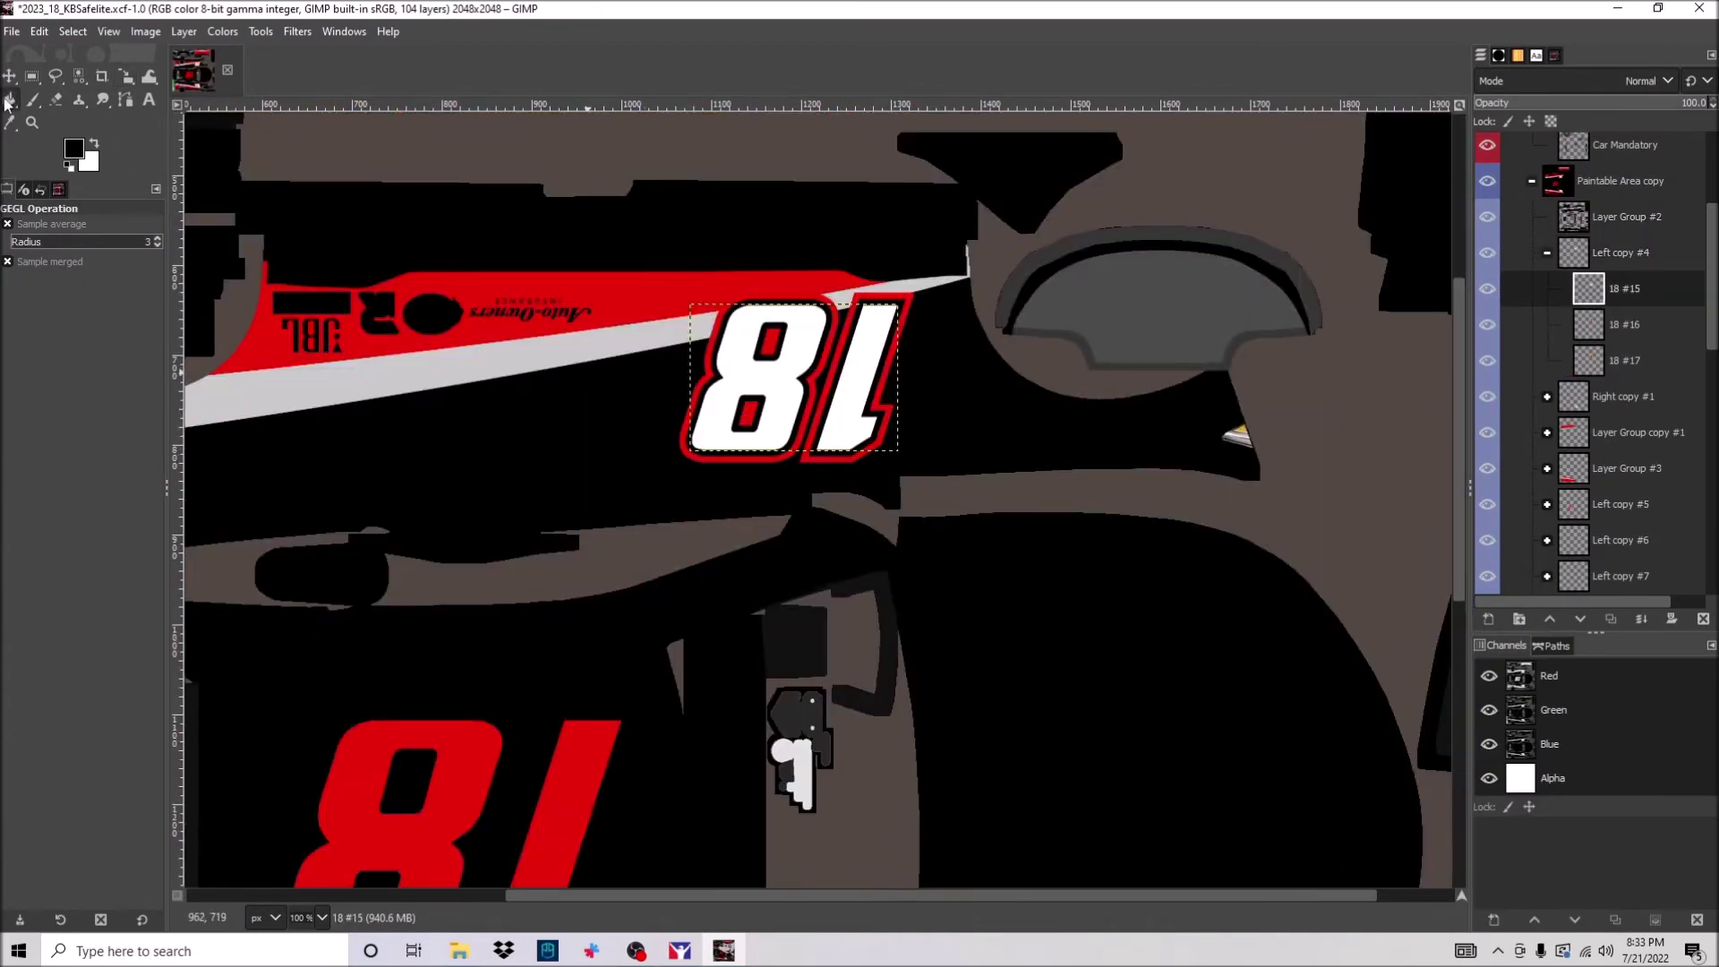
pyautogui.rightClick(494, 351)
pyautogui.click(690, 828)
pyautogui.click(938, 813)
pyautogui.click(786, 860)
pyautogui.click(802, 903)
pyautogui.click(979, 782)
pyautogui.click(978, 792)
pyautogui.click(864, 898)
# Colorize the white number fill 18 #18 in Right copy #1 with hue 0, saturation 1 and a reduced lightness.
pyautogui.click(1548, 396)
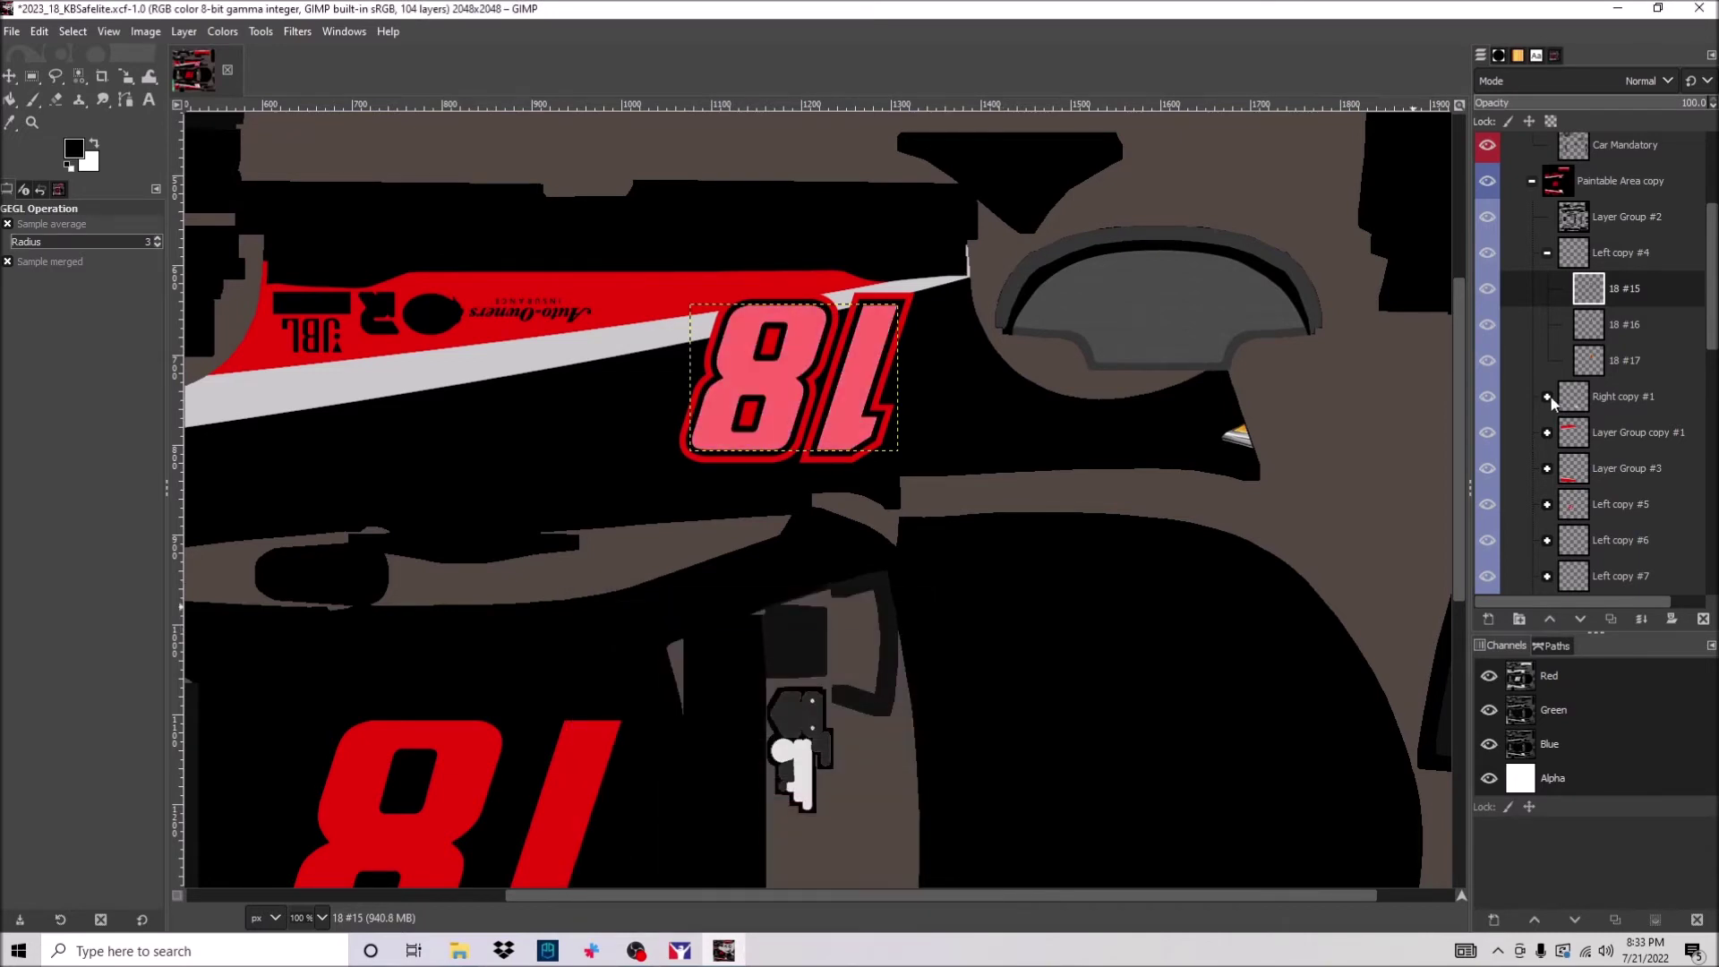
pyautogui.click(1625, 432)
pyautogui.scroll(-5, 806, 493)
pyautogui.rightClick(752, 499)
pyautogui.click(976, 699)
pyautogui.click(822, 811)
pyautogui.click(880, 840)
pyautogui.click(870, 905)
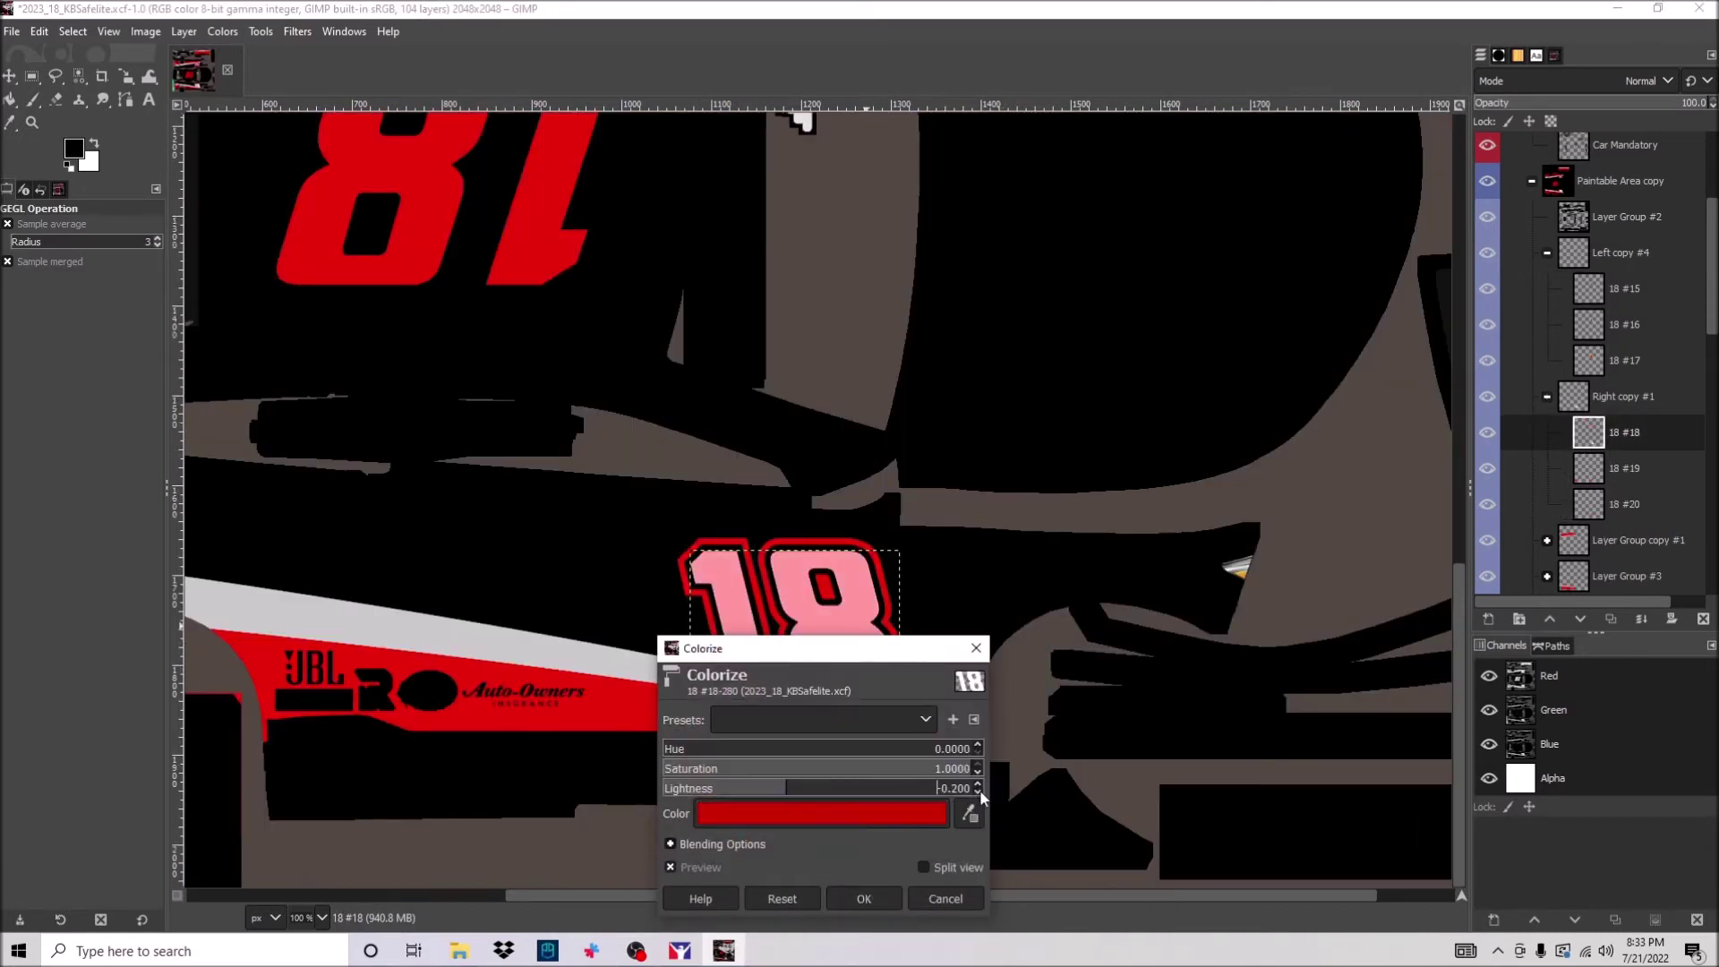
pyautogui.click(865, 902)
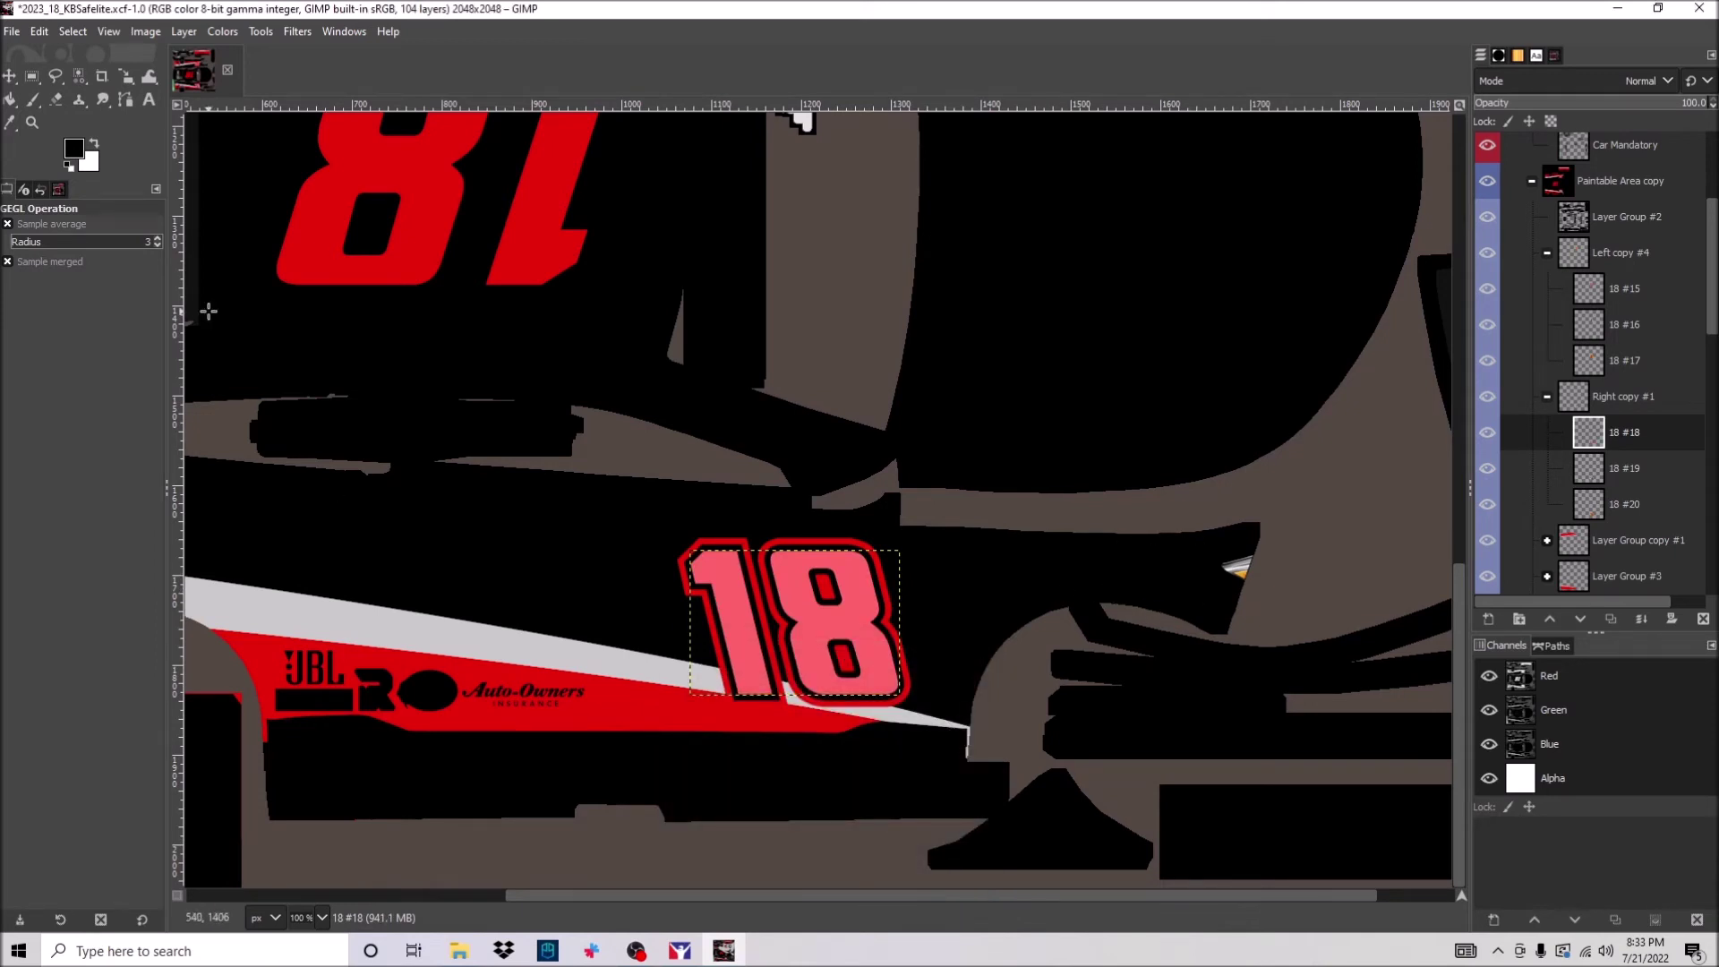
# Choose a yellow-green foreground color and bucket-fill the outer outlines of the number 18 on both side panels.
pyautogui.hotkey('shift', 'b')
pyautogui.click(74, 148)
pyautogui.click(166, 211)
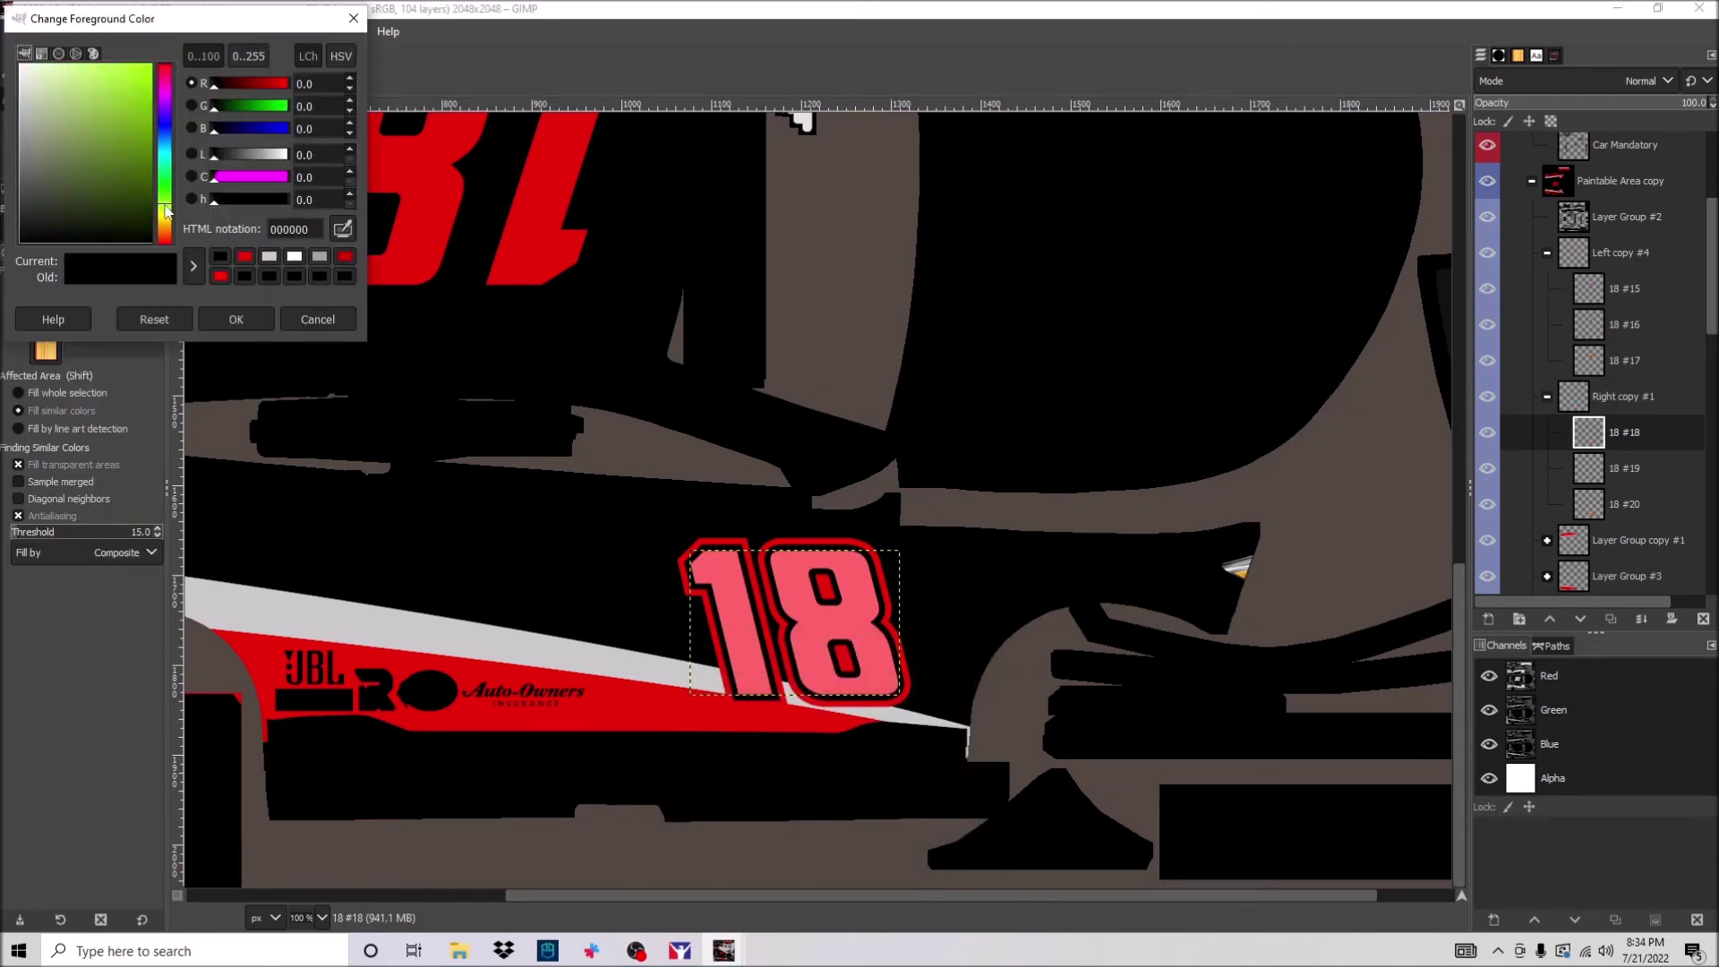
pyautogui.click(236, 319)
pyautogui.scroll(3, 846, 613)
pyautogui.click(672, 582)
pyautogui.click(550, 573)
pyautogui.scroll(10, 817, 479)
pyautogui.click(797, 206)
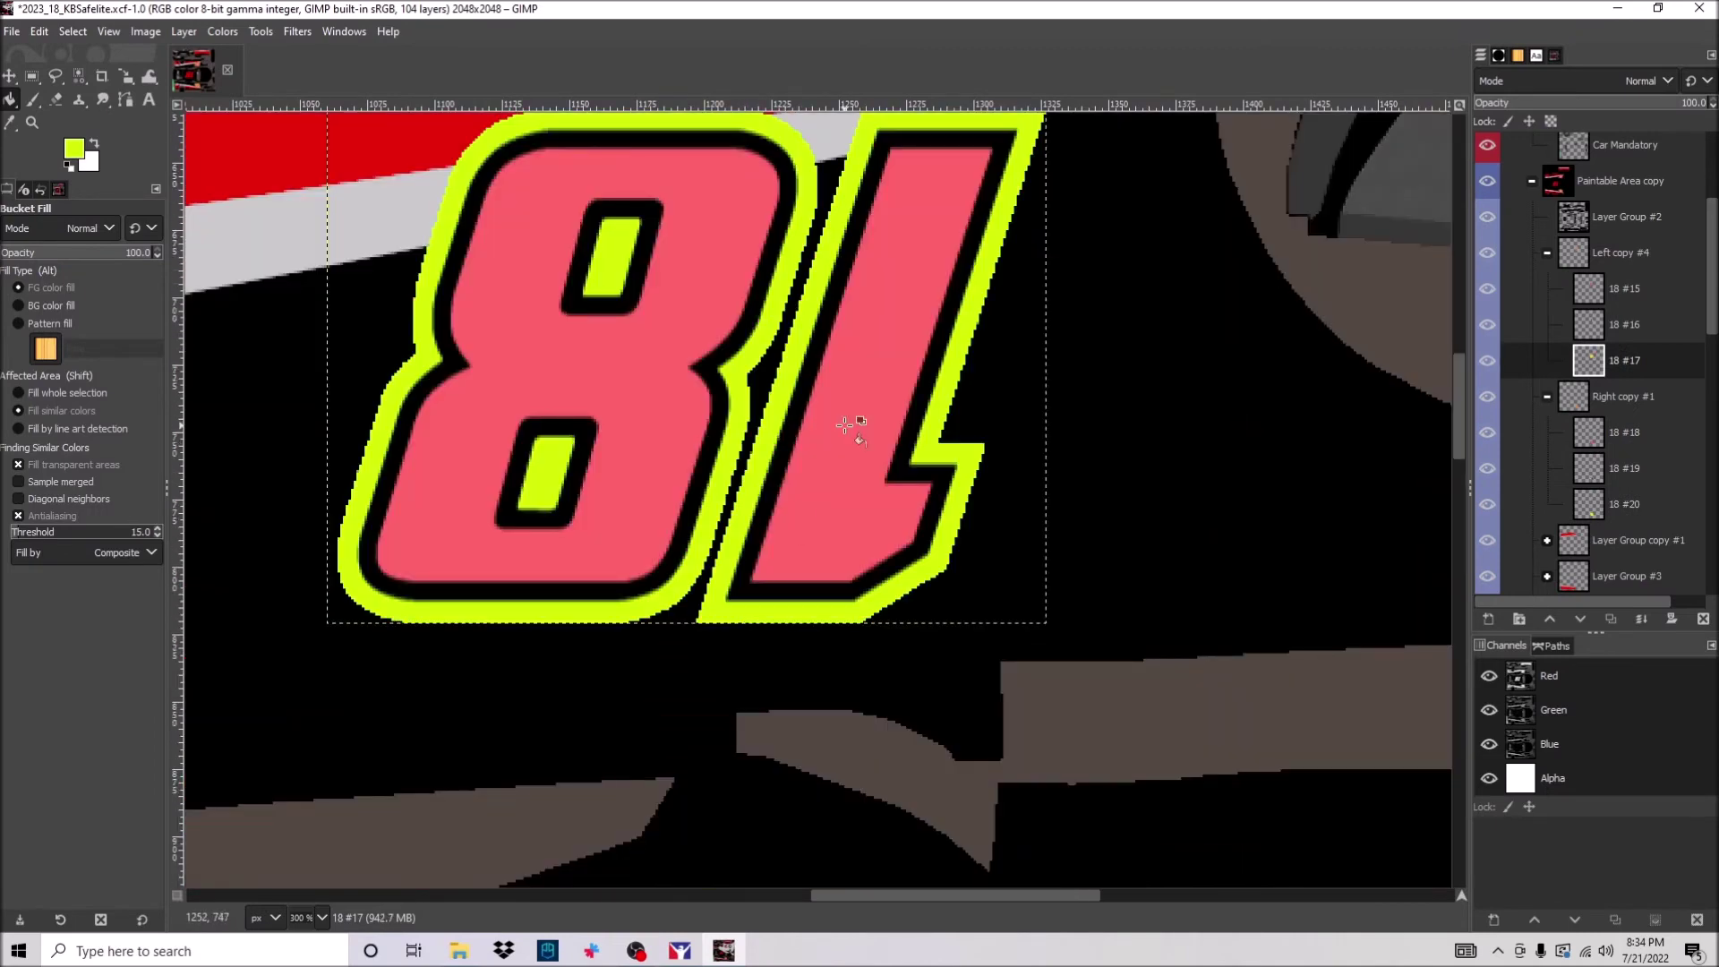
# Bucket-fill the red lower side sections, layers Side #2 and Side #3, with yellow-green.
pyautogui.scroll(-5, 846, 427)
pyautogui.keyDown('alt'); pyautogui.middleClick(932, 441); pyautogui.keyUp('alt')
pyautogui.scroll(-4, 789, 399)
pyautogui.click(570, 775)
pyautogui.keyDown('alt'); pyautogui.middleClick(501, 517); pyautogui.keyUp('alt')
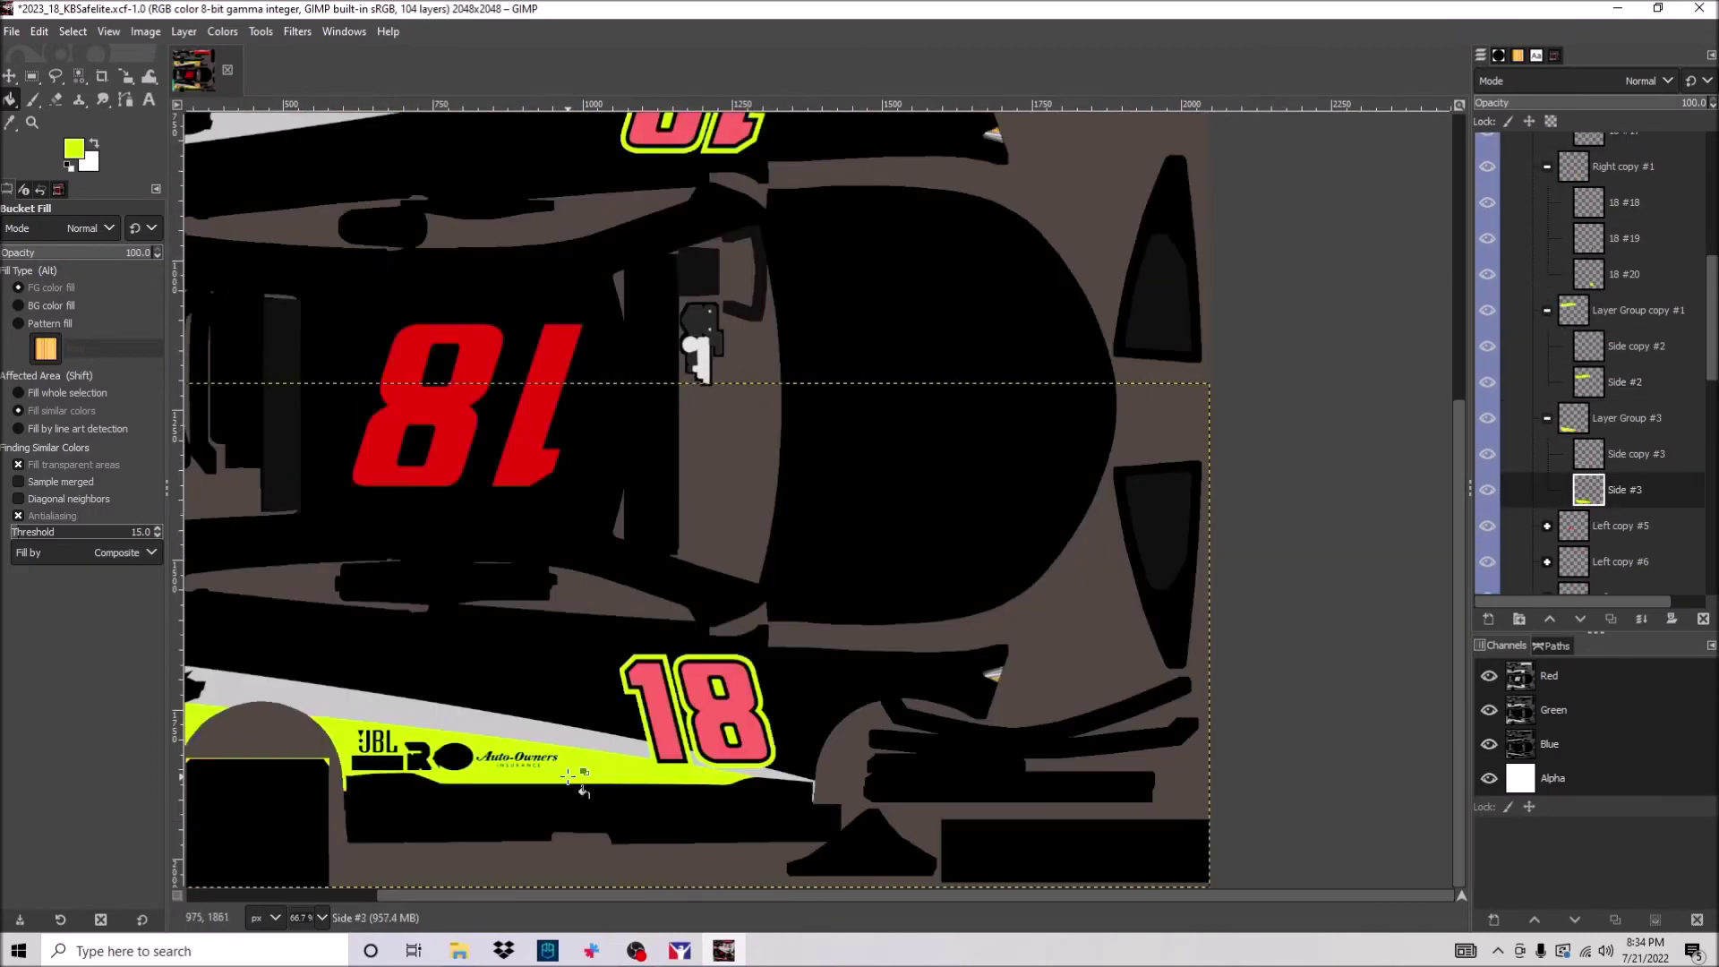
# Set the foreground to dark red a50027 and fill the gray side stripes, layers Side copy #3 and Side copy #2.
pyautogui.click(80, 159)
pyautogui.click(165, 77)
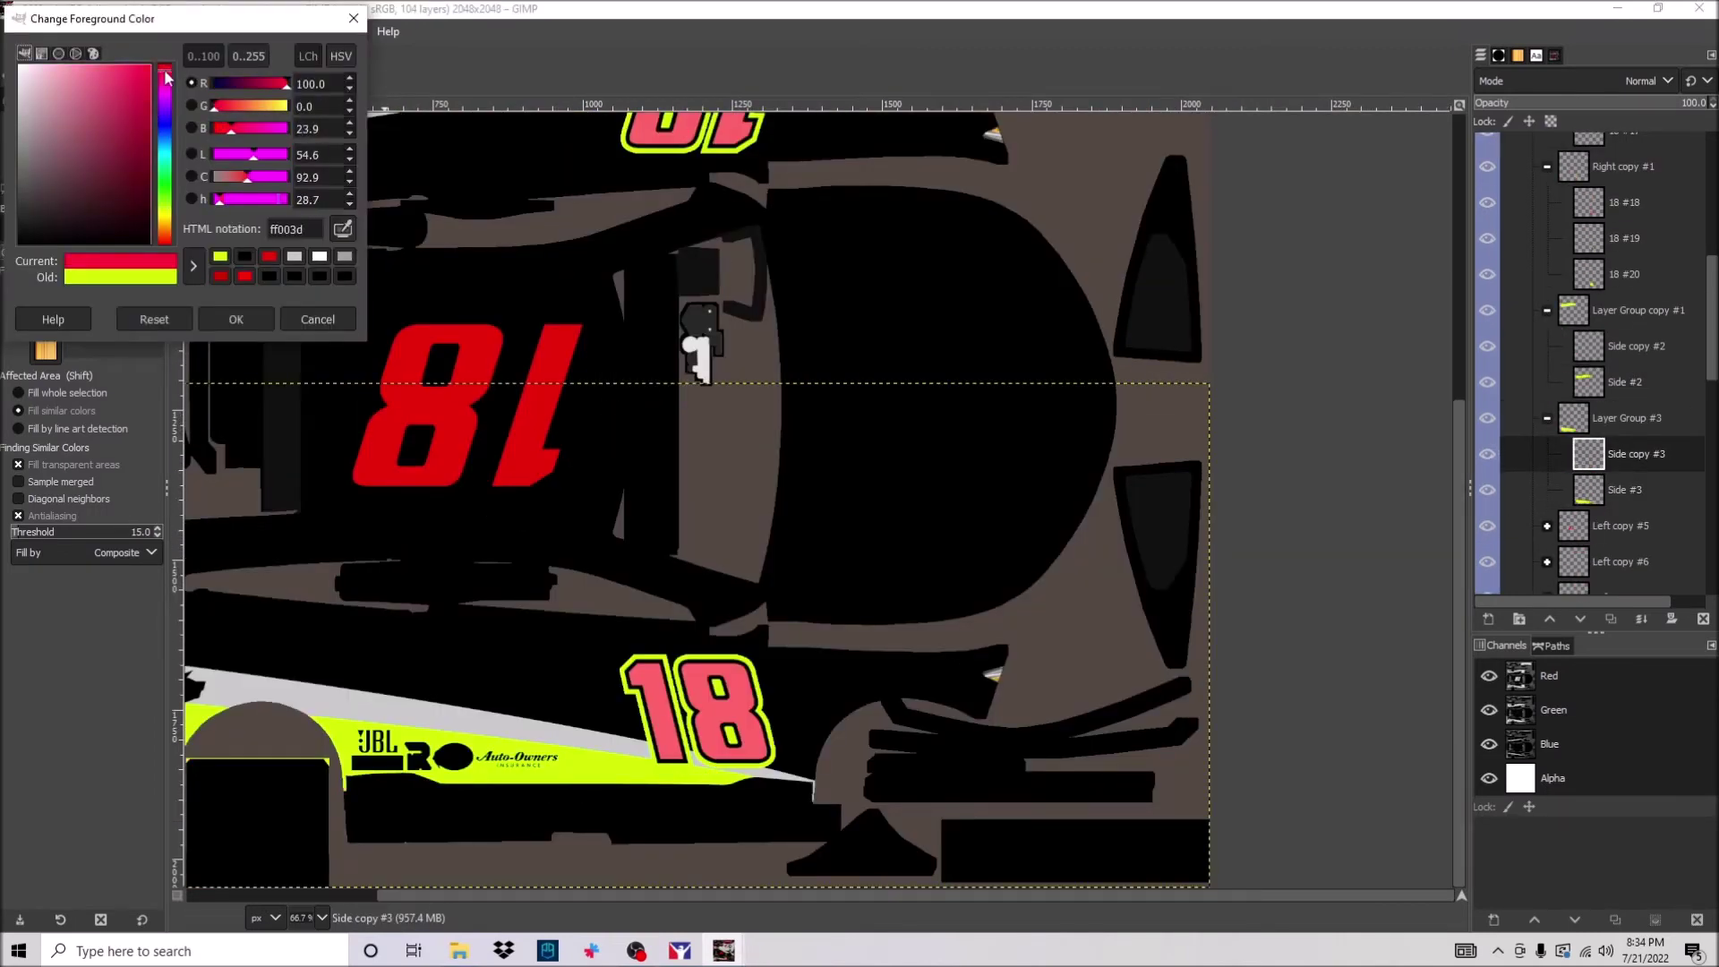
pyautogui.click(233, 318)
pyautogui.click(1629, 345)
pyautogui.scroll(3, 822, 488)
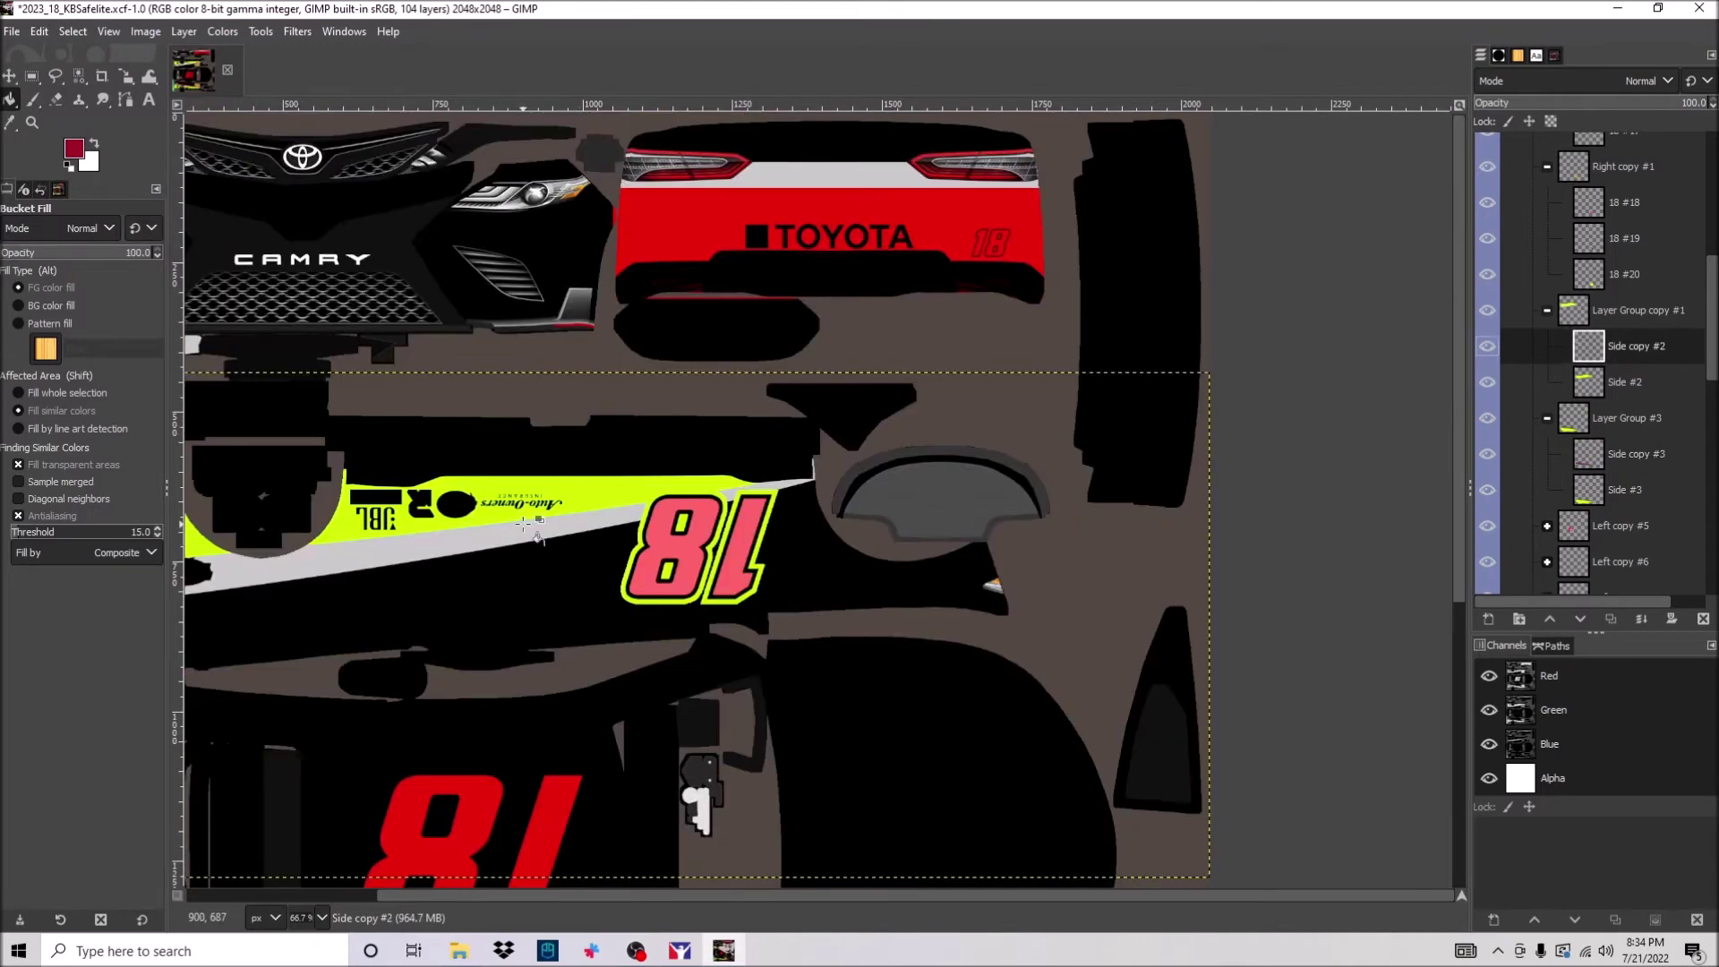
pyautogui.scroll(-2, 822, 489)
# Return the foreground color to yellow-green and fill the roof number on layer 18 #21.
pyautogui.click(74, 148)
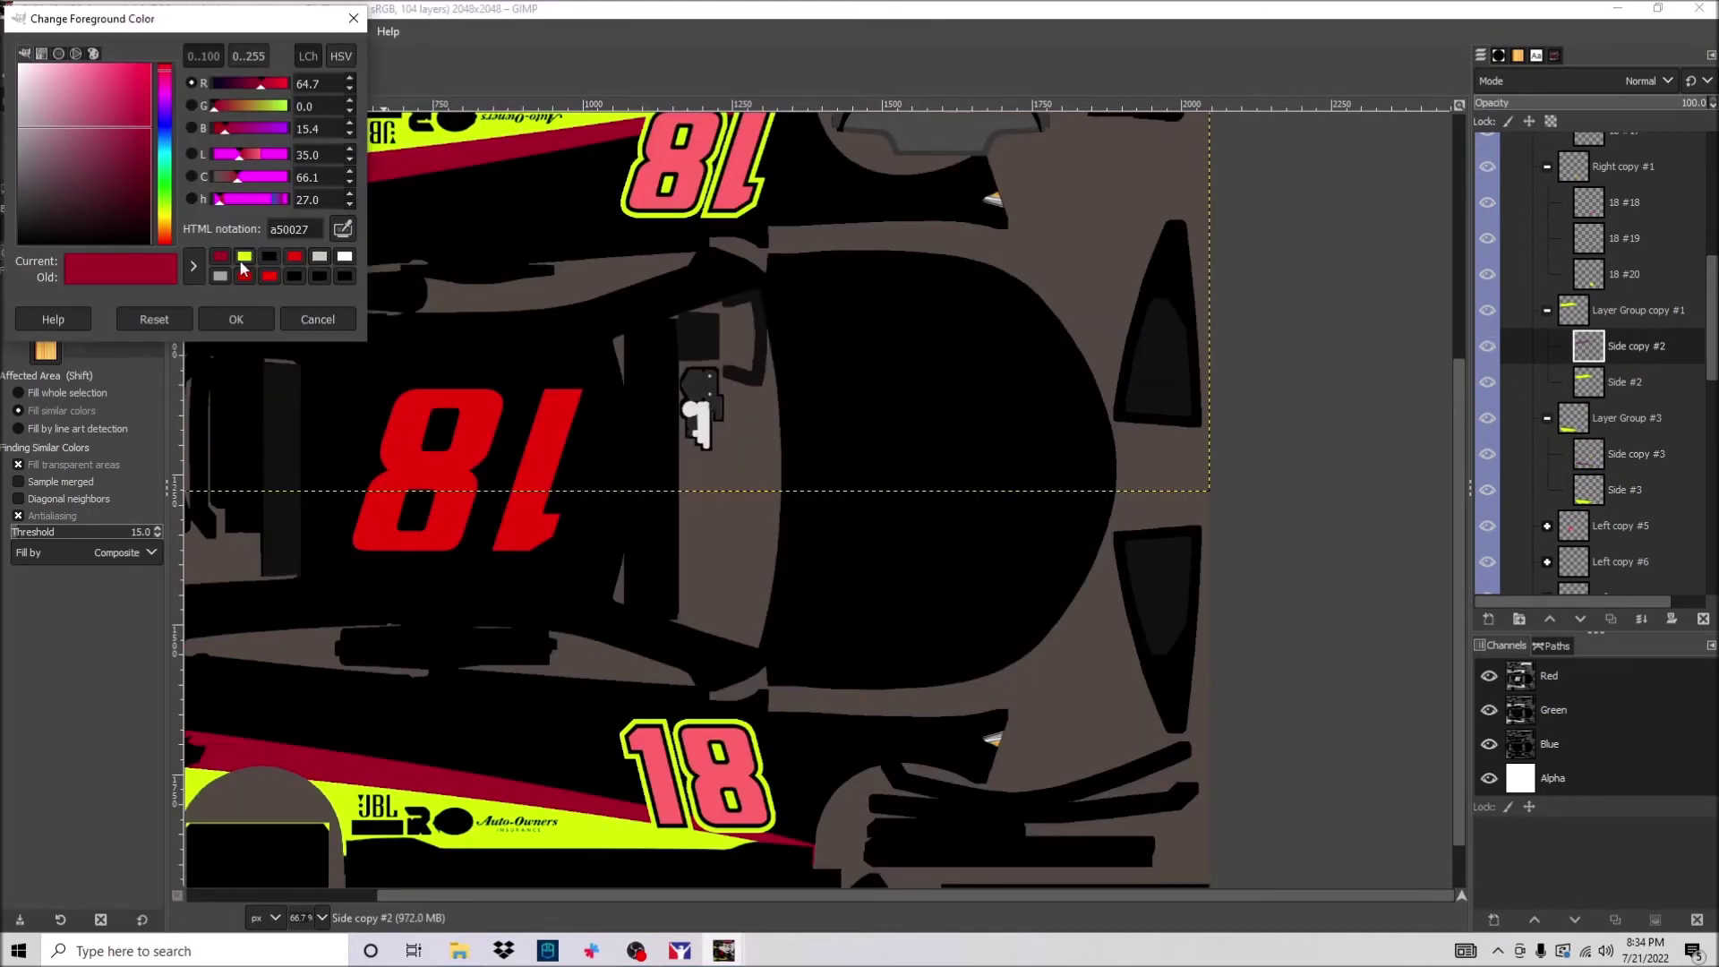
pyautogui.click(296, 316)
pyautogui.scroll(-3, 1594, 358)
pyautogui.click(1626, 389)
pyautogui.click(505, 422)
pyautogui.click(1548, 353)
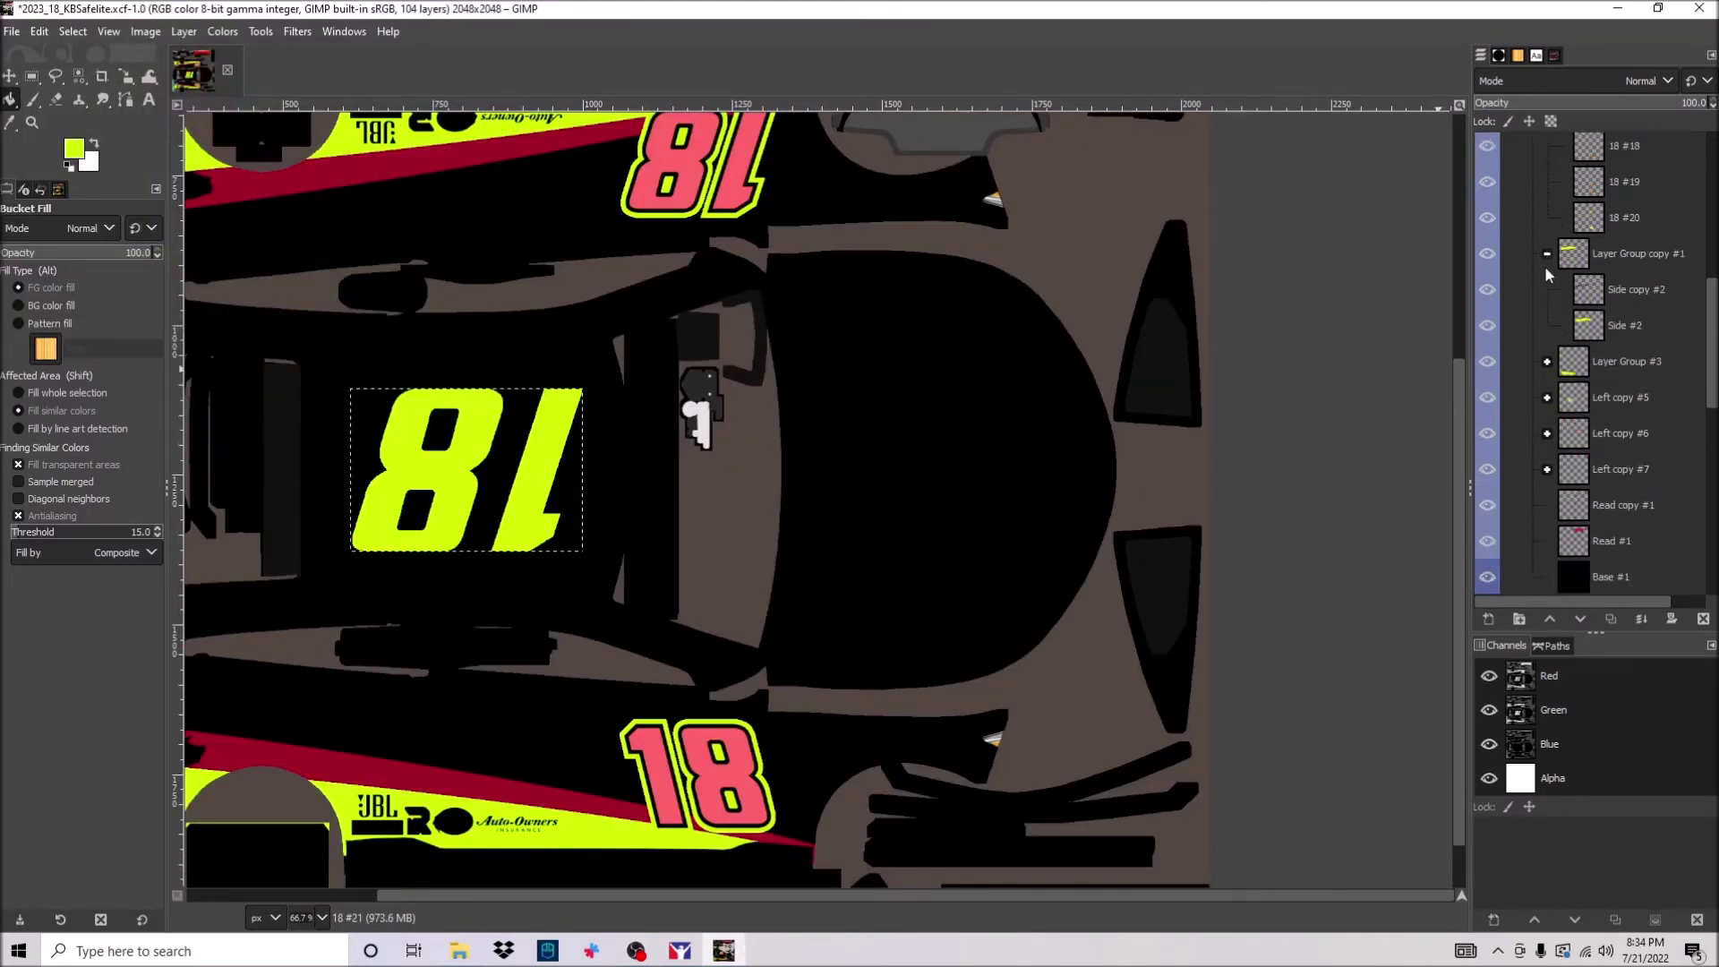
# Fill the rear bumper's red area yellow-green and the gray band above it dark red a50027.
pyautogui.scroll(5, 822, 489)
pyautogui.scroll(-3, 1605, 319)
pyautogui.click(659, 229)
pyautogui.click(1621, 261)
pyautogui.click(74, 147)
pyautogui.click(295, 315)
pyautogui.click(829, 176)
pyautogui.scroll(5, 1609, 343)
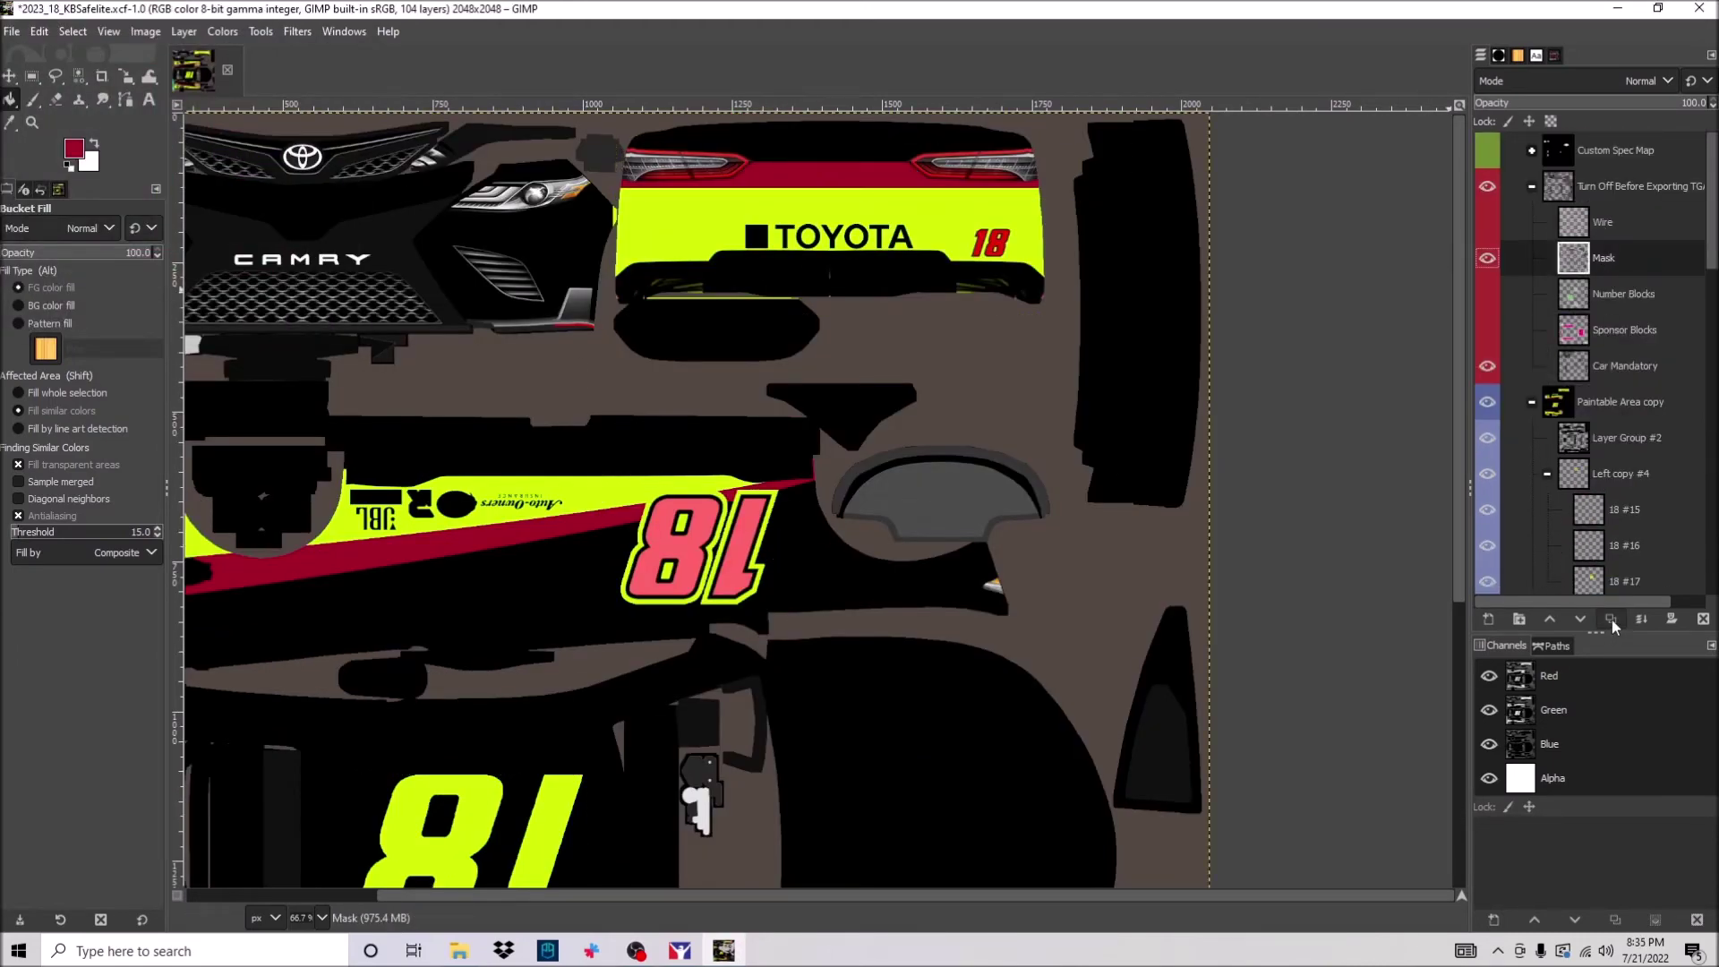
# Add a black-colorized duplicate of the Car Mandatory layer at the top of the Paintable Area copy group.
pyautogui.click(1616, 365)
pyautogui.hotkey('shift', 'ctrl', 'd')
pyautogui.moveTo(1617, 367); pyautogui.dragTo(1614, 475)
pyautogui.click(1128, 699)
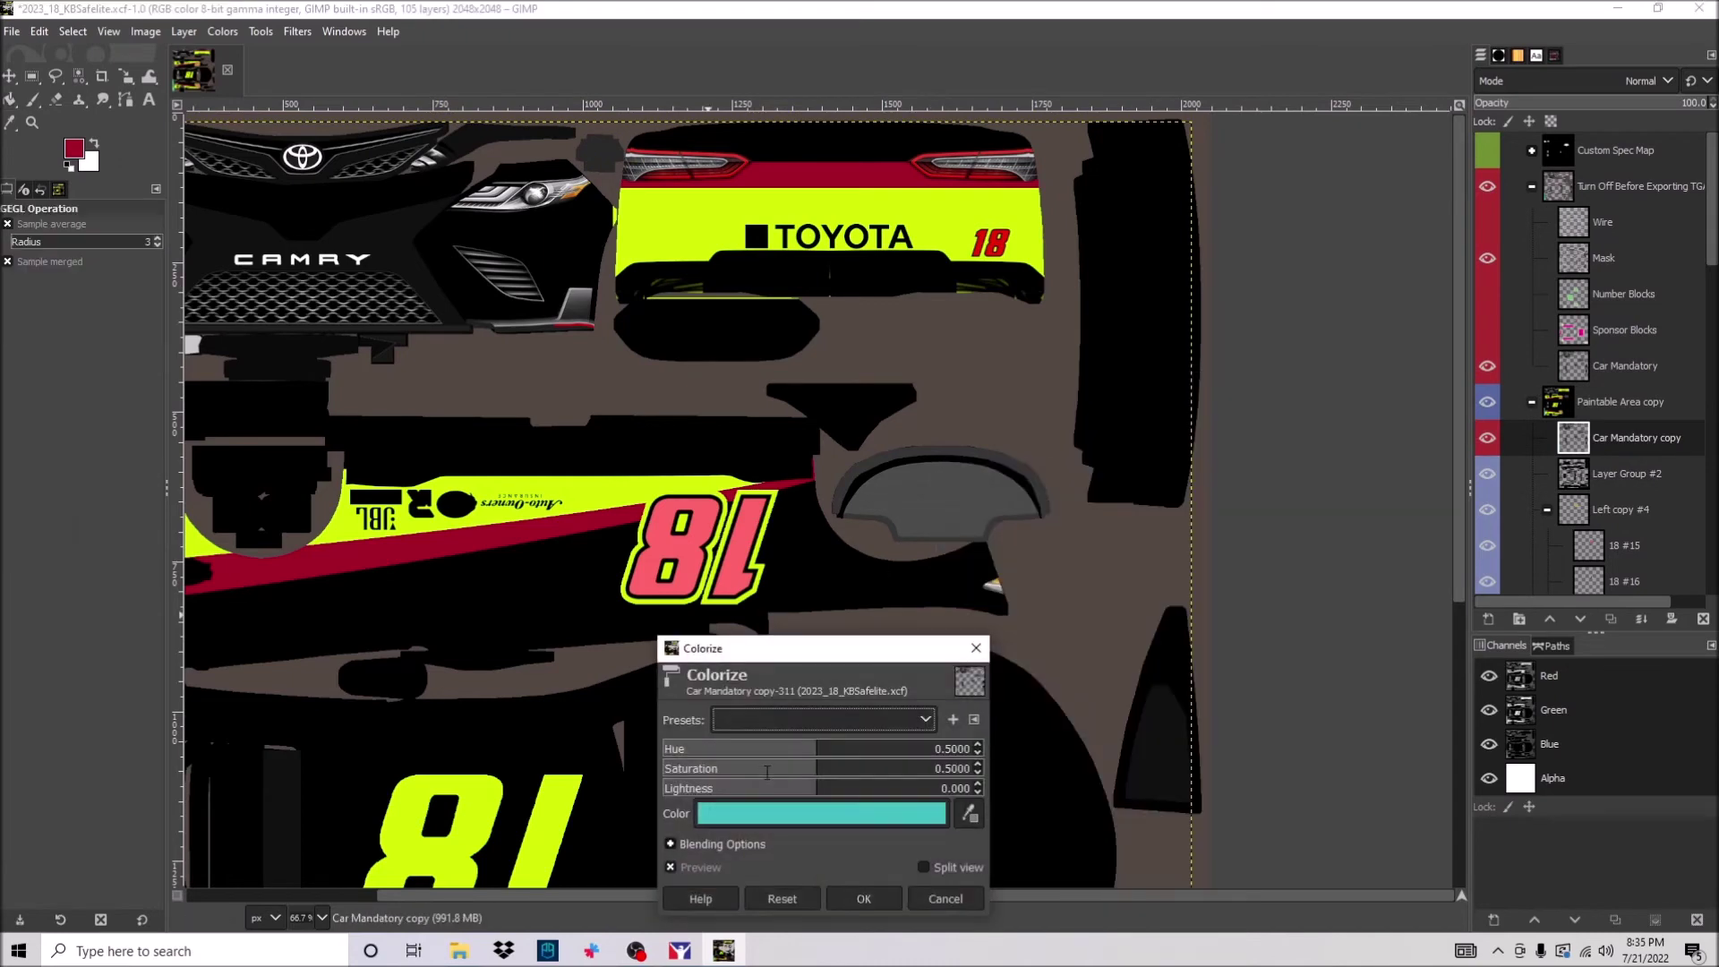
pyautogui.click(955, 894)
# Hide the Turn Off Before Exporting TGA and Paintable Area copy groups, and export the paint as the car_num TGA.
pyautogui.click(1531, 401)
pyautogui.click(1488, 365)
pyautogui.click(12, 31)
pyautogui.click(90, 250)
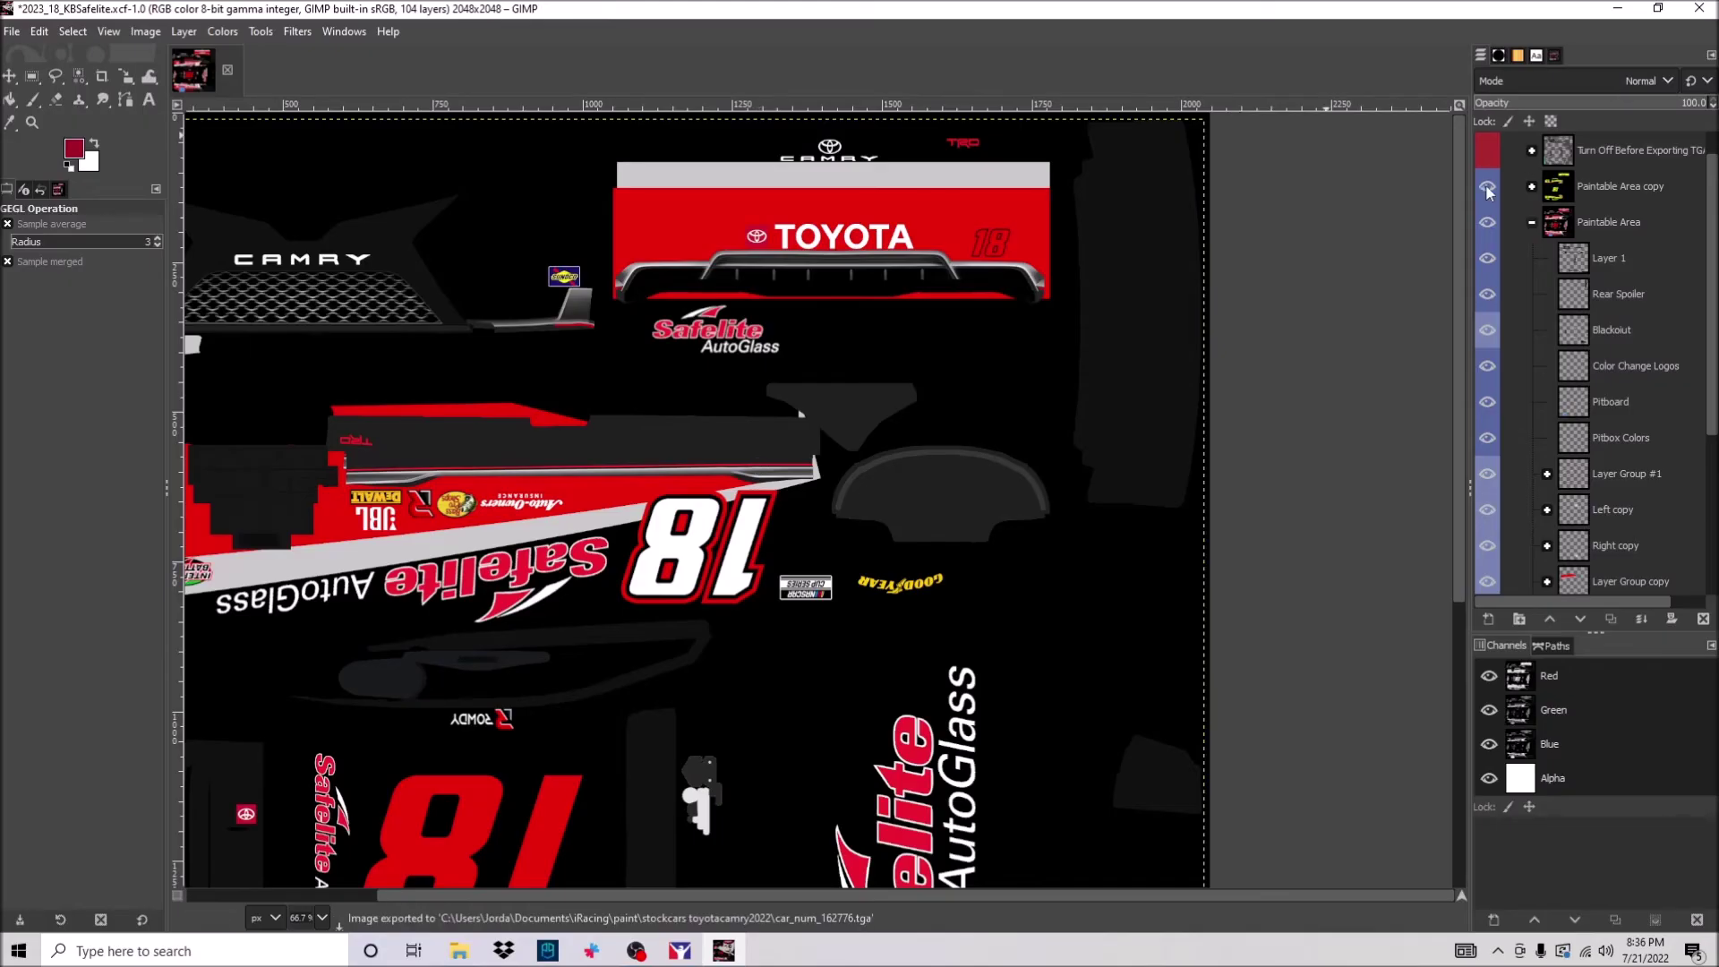
# Show the Paintable Area copy group, export it as the spec map TGA, and check the Camry's finish in iRacing.
pyautogui.click(1488, 186)
pyautogui.hotkey('ctrl', 'shift', 'e')
pyautogui.press('Return')
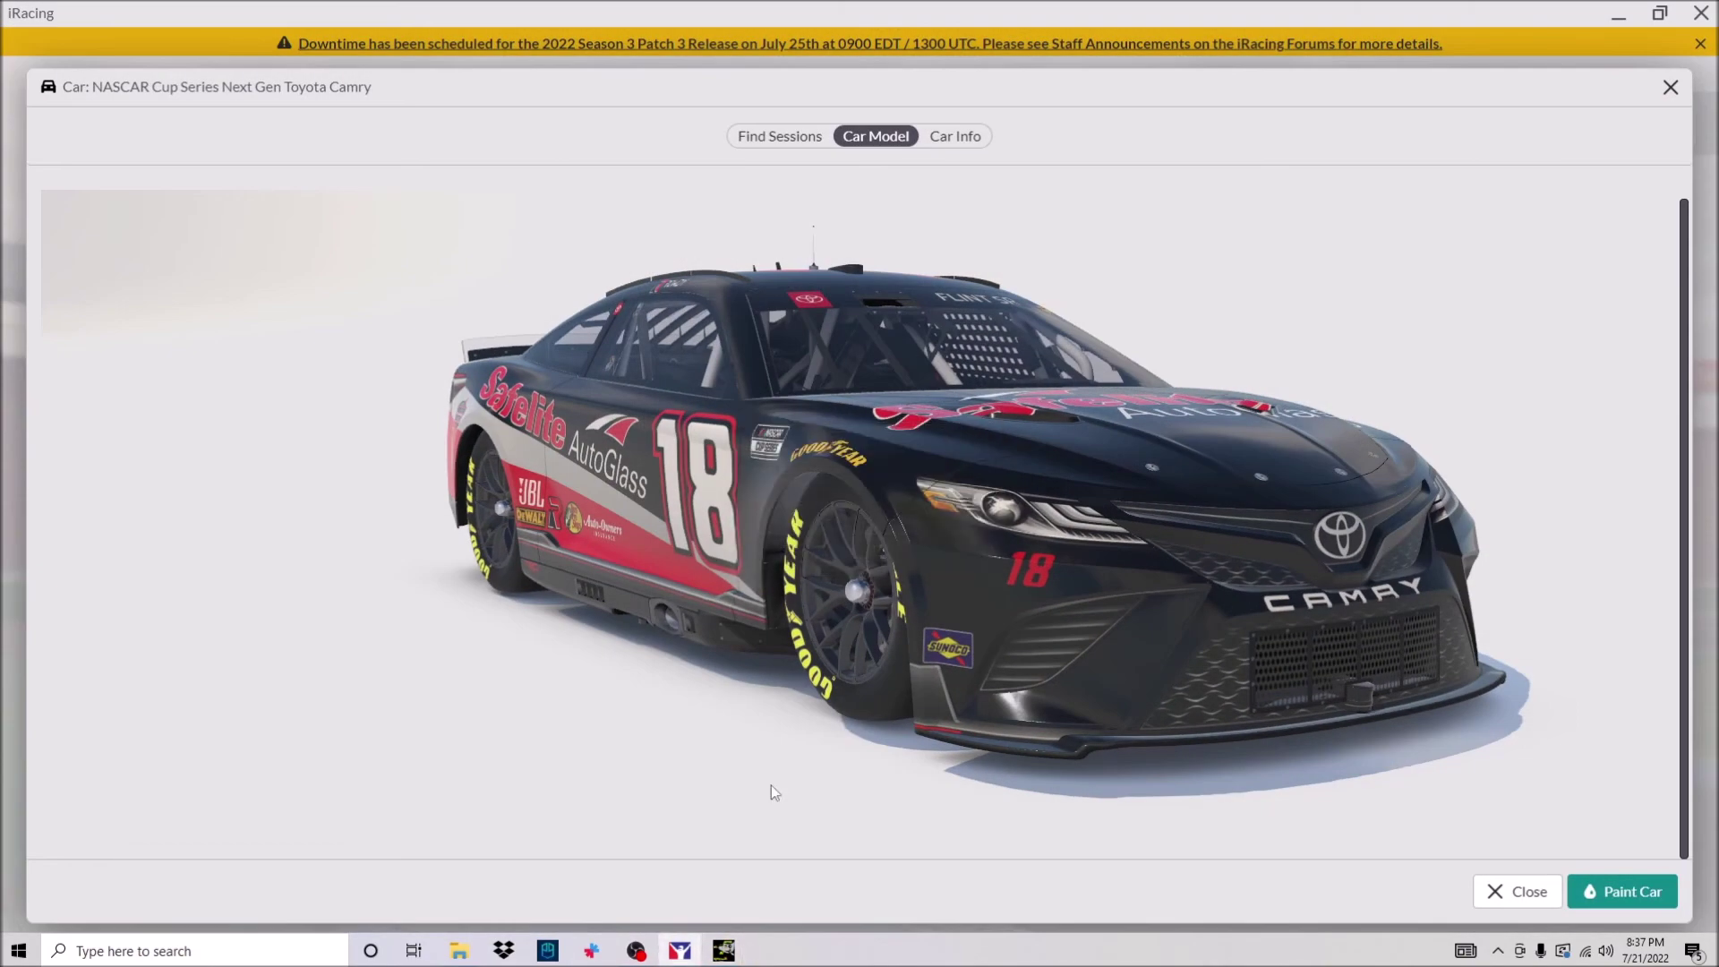
pyautogui.moveTo(770, 786); pyautogui.dragTo(731, 494)
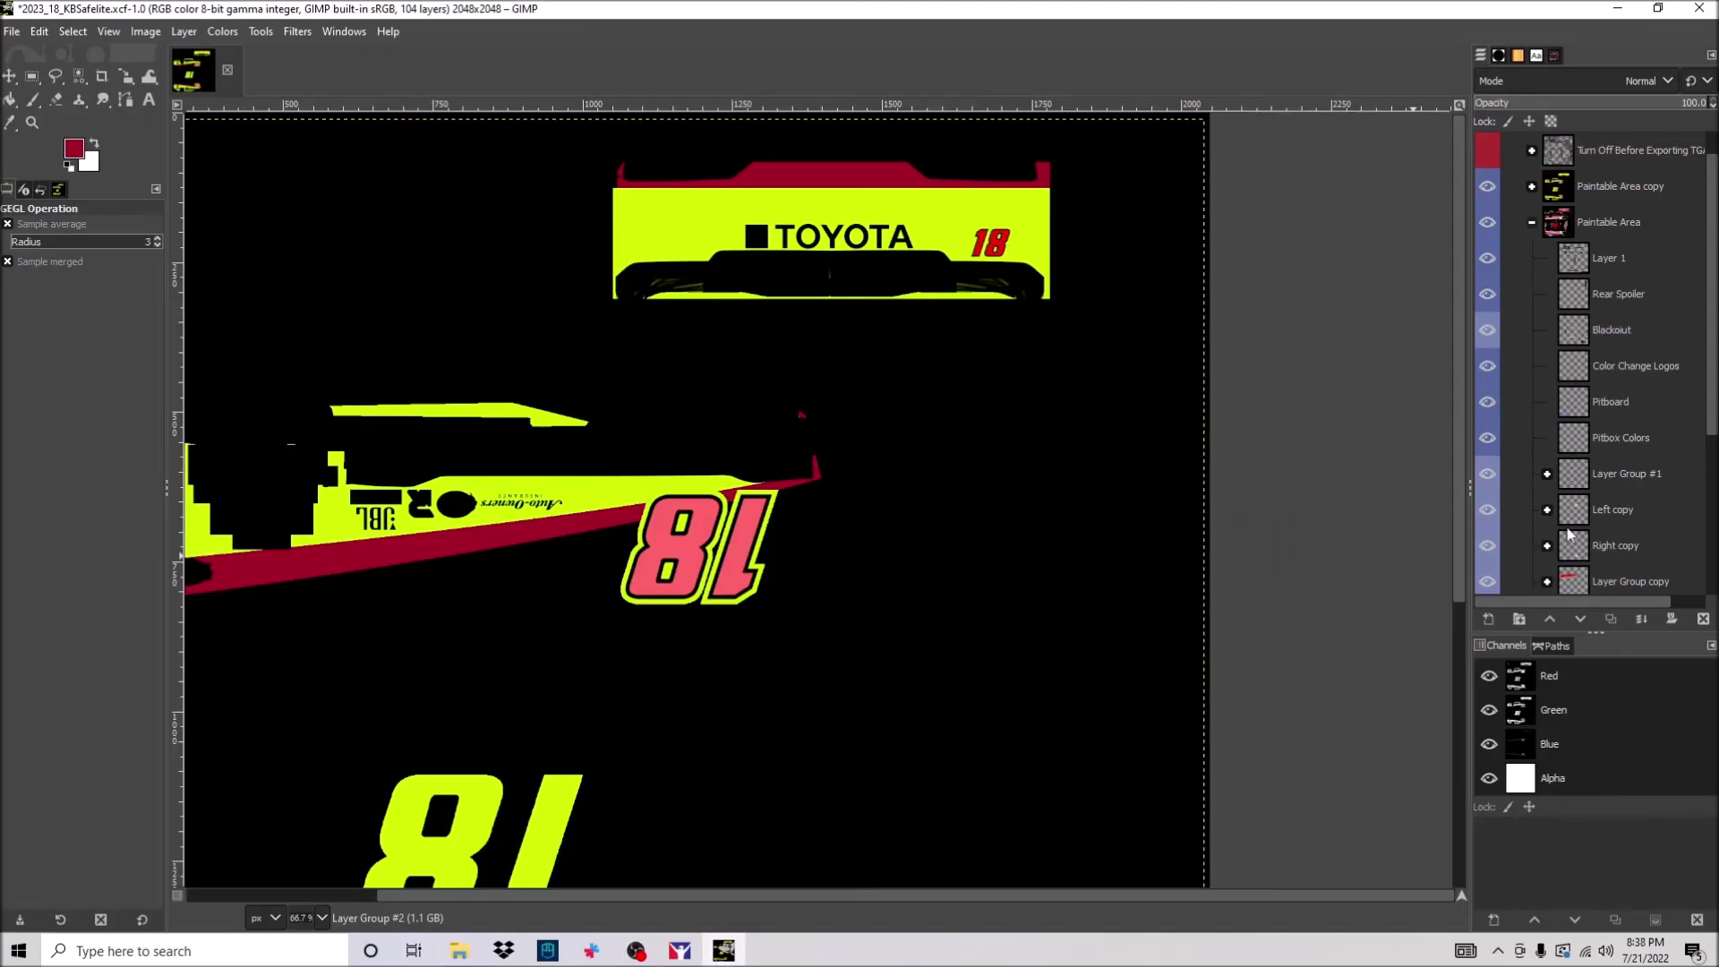
# Back in GIMP, fill the Base #1 layer of the spec map bright green and export the spec TGA again.
pyautogui.scroll(-3, 1594, 358)
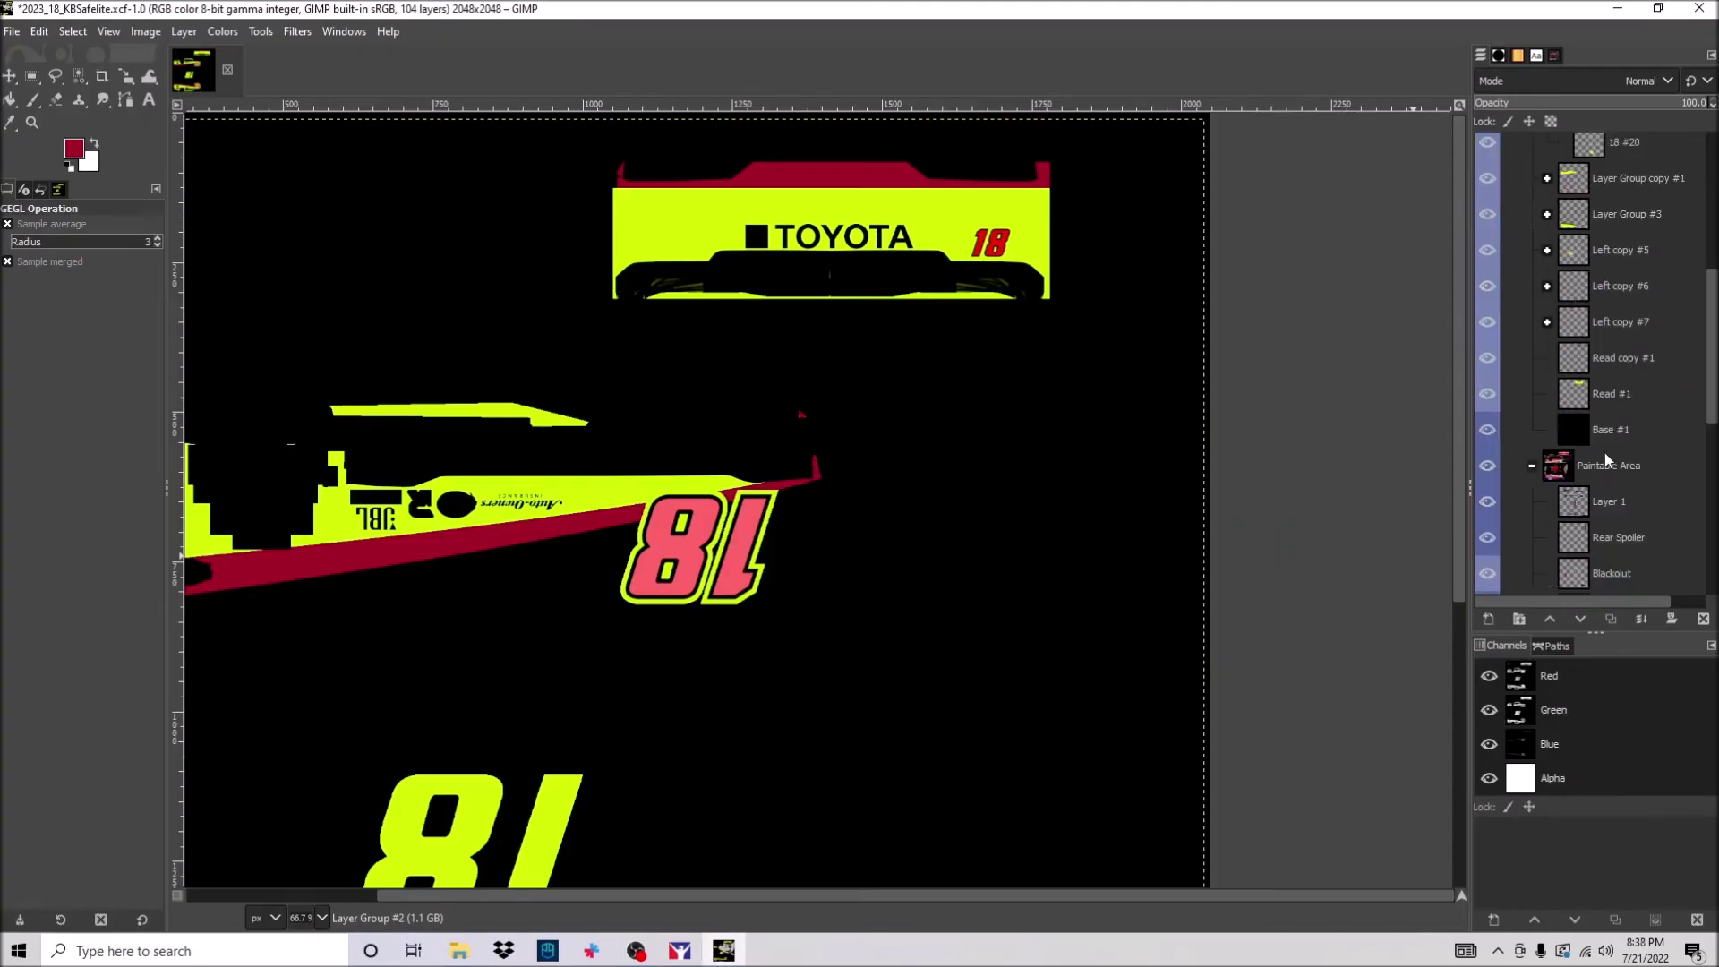
pyautogui.click(73, 153)
pyautogui.click(167, 198)
pyautogui.click(272, 320)
pyautogui.click(501, 681)
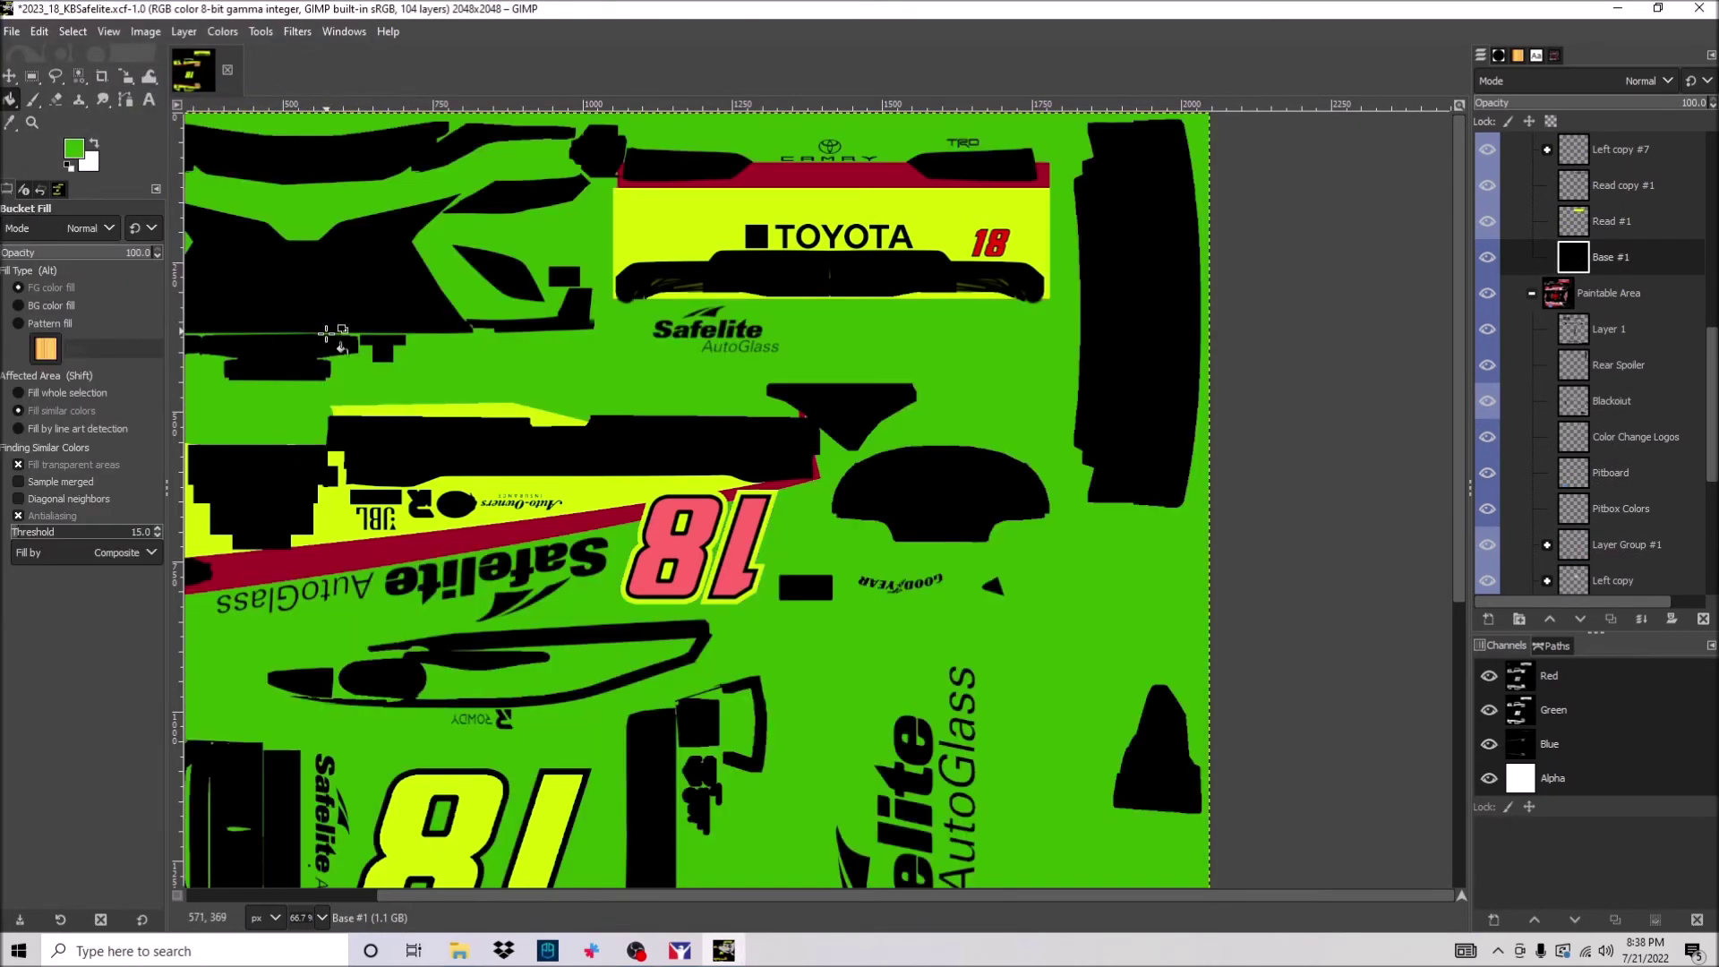
pyautogui.click(11, 31)
pyautogui.click(35, 310)
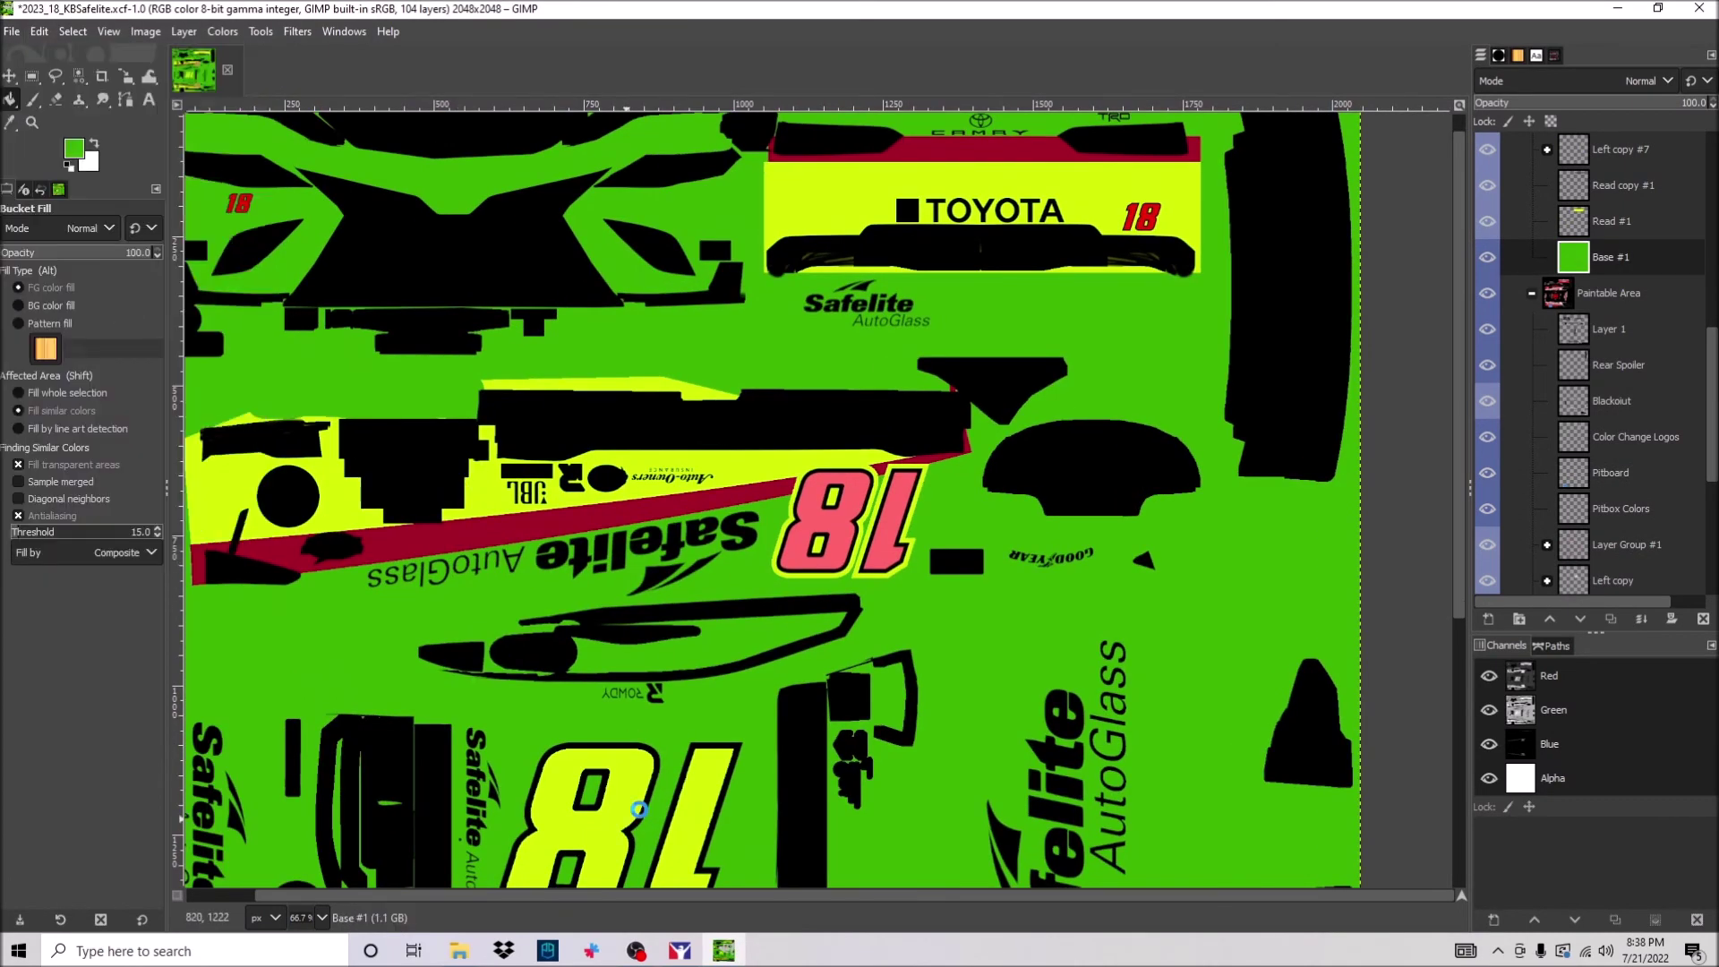
# Switch to iRacing and rotate the Camry model to examine the finish produced by the green-base spec map.
pyautogui.click(697, 952)
pyautogui.moveTo(863, 226); pyautogui.dragTo(786, 353)
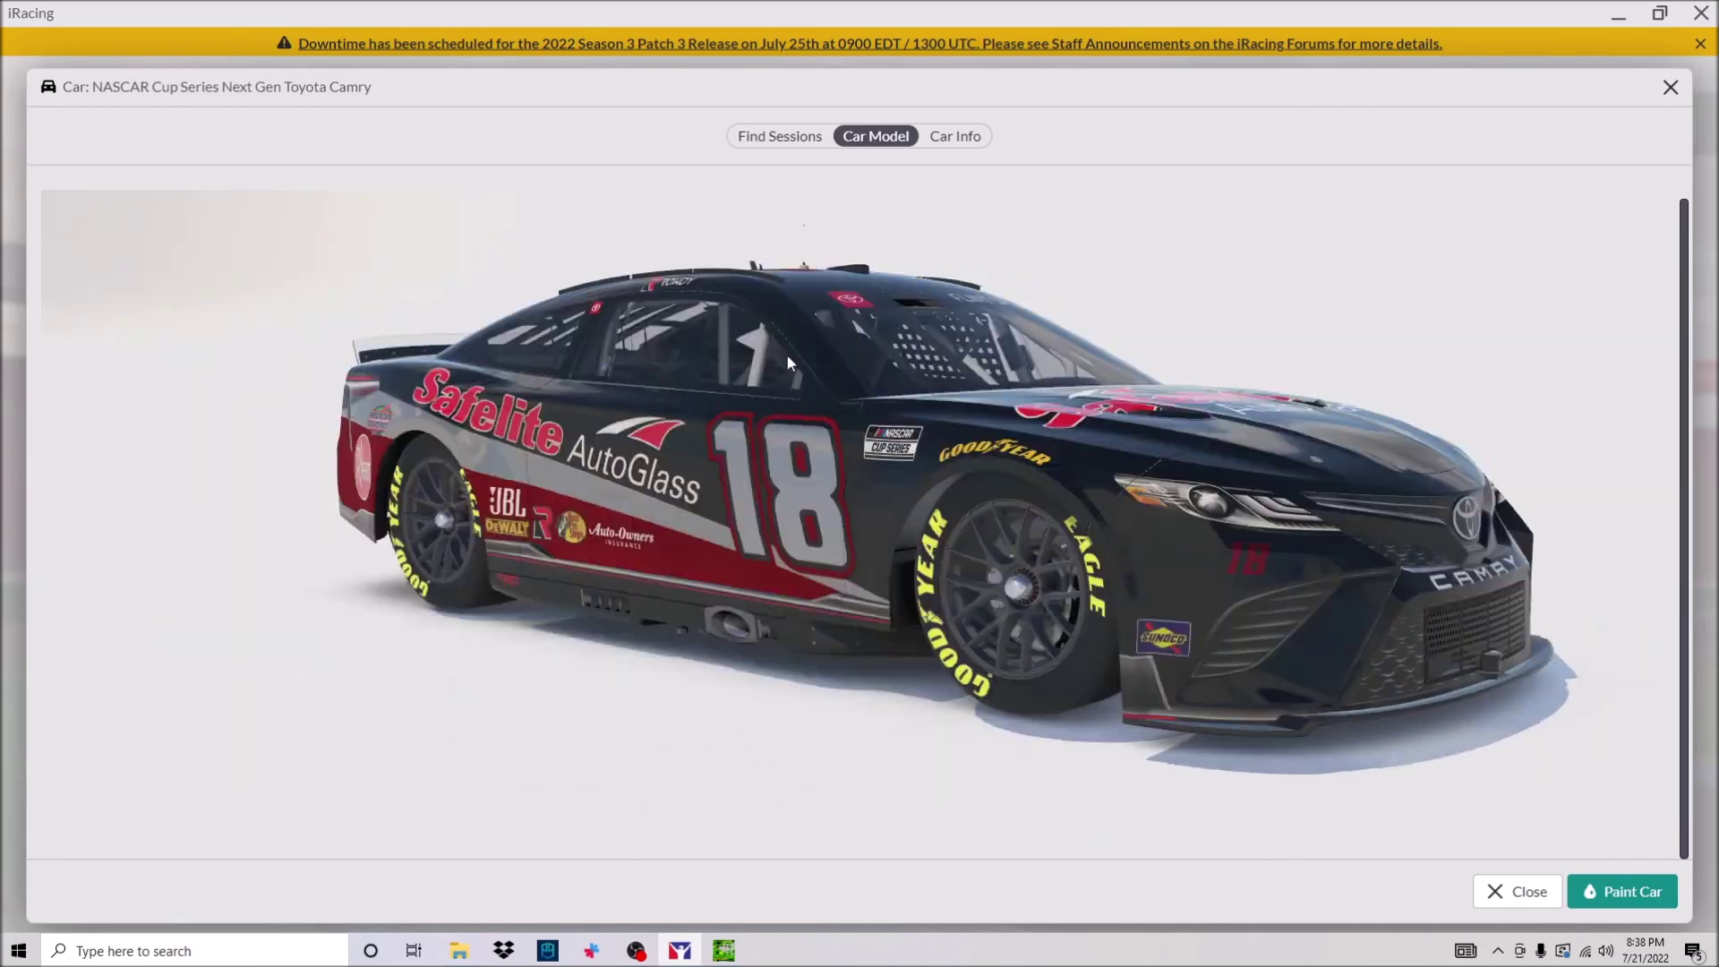
pyautogui.click(723, 950)
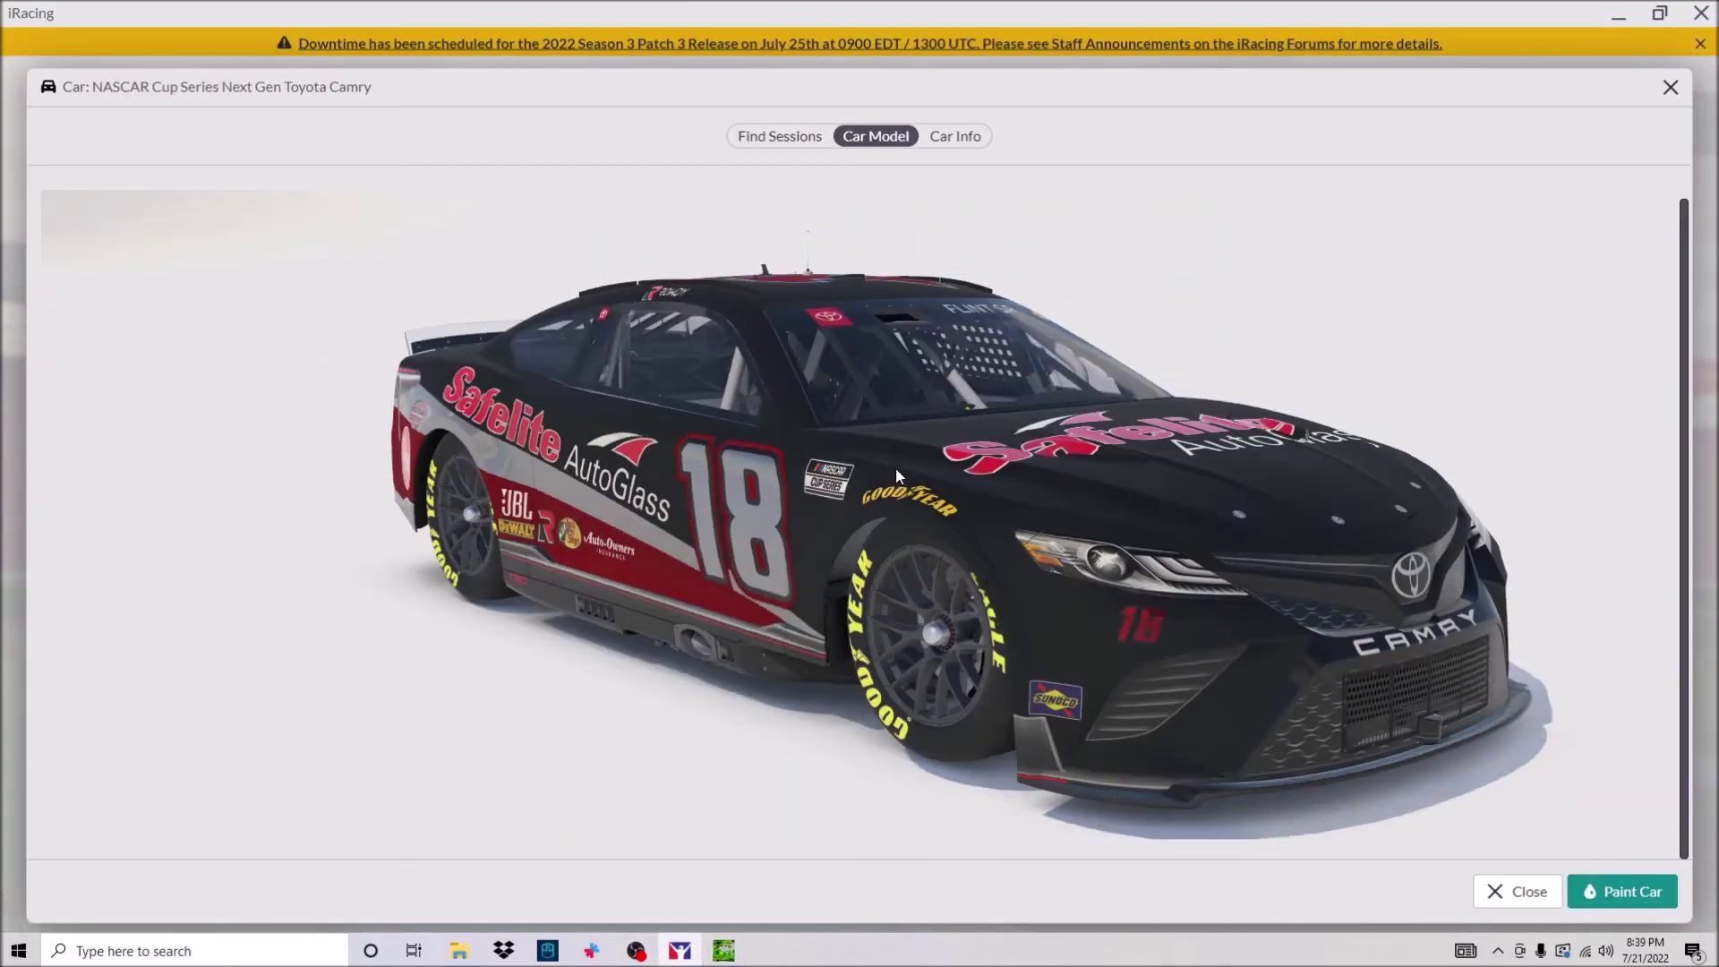
pyautogui.moveTo(985, 376)
pyautogui.mouseDown()
pyautogui.moveTo(1103, 255)
pyautogui.moveTo(717, 278)
pyautogui.mouseUp()
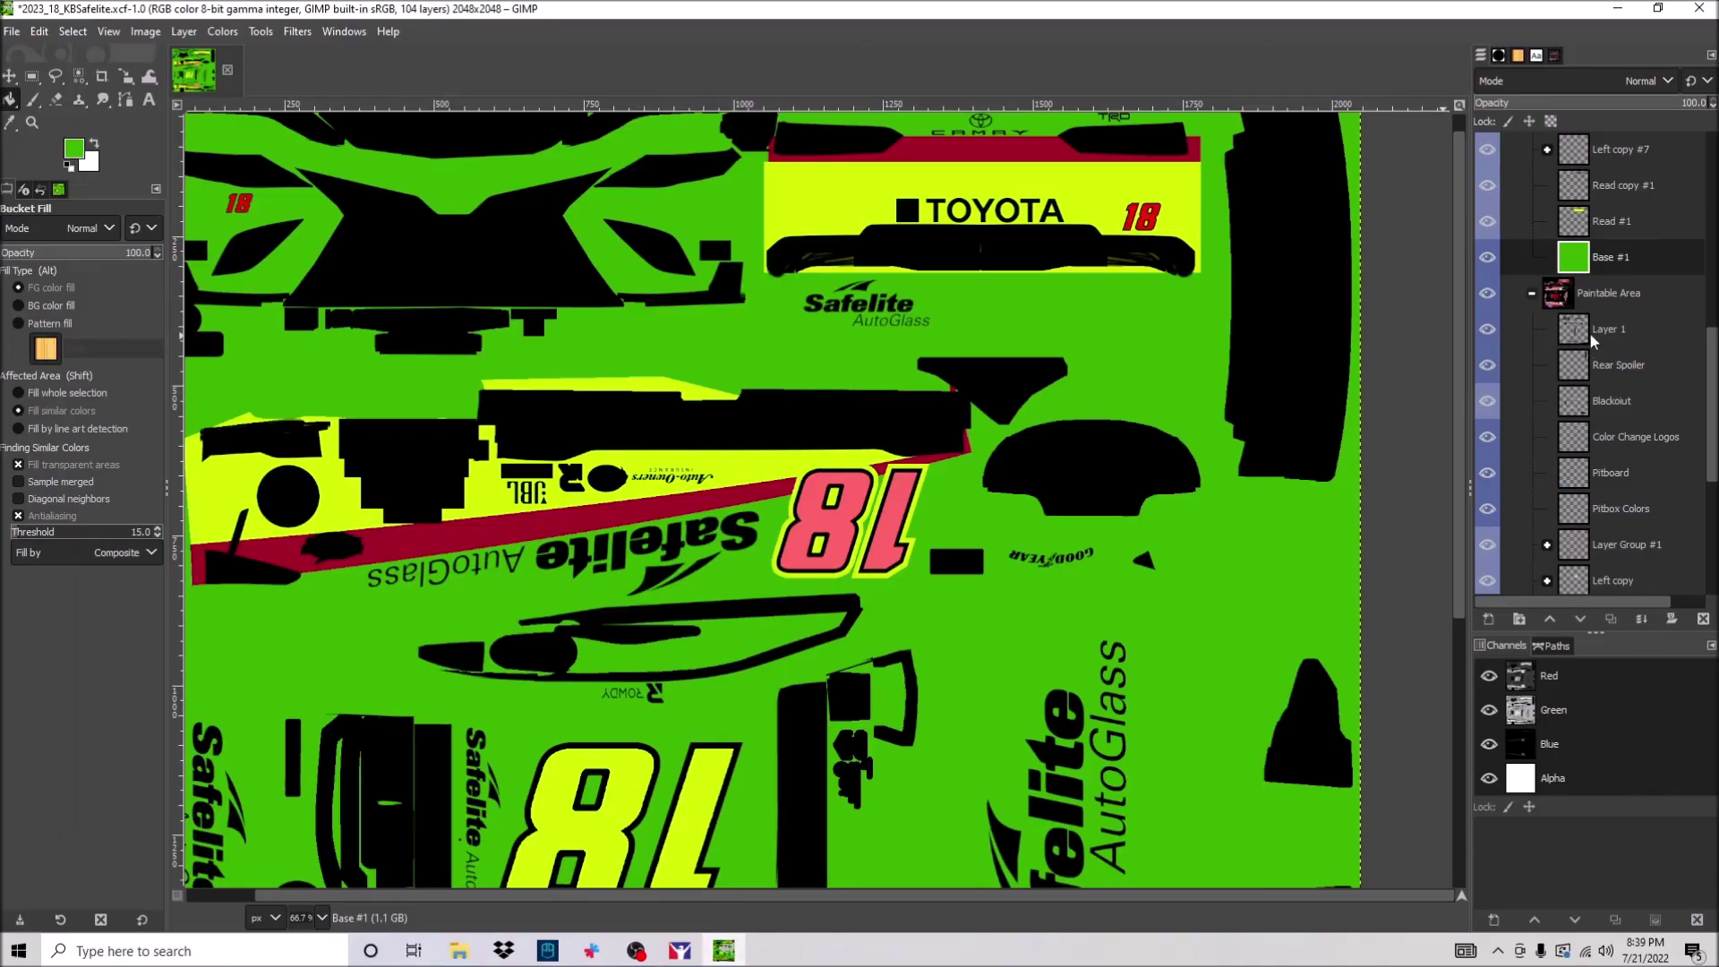
# In GIMP, turn the spec map's roof number black and colorize the 18 #18 fill in Right copy #1 a stronger red.
pyautogui.click(1590, 555)
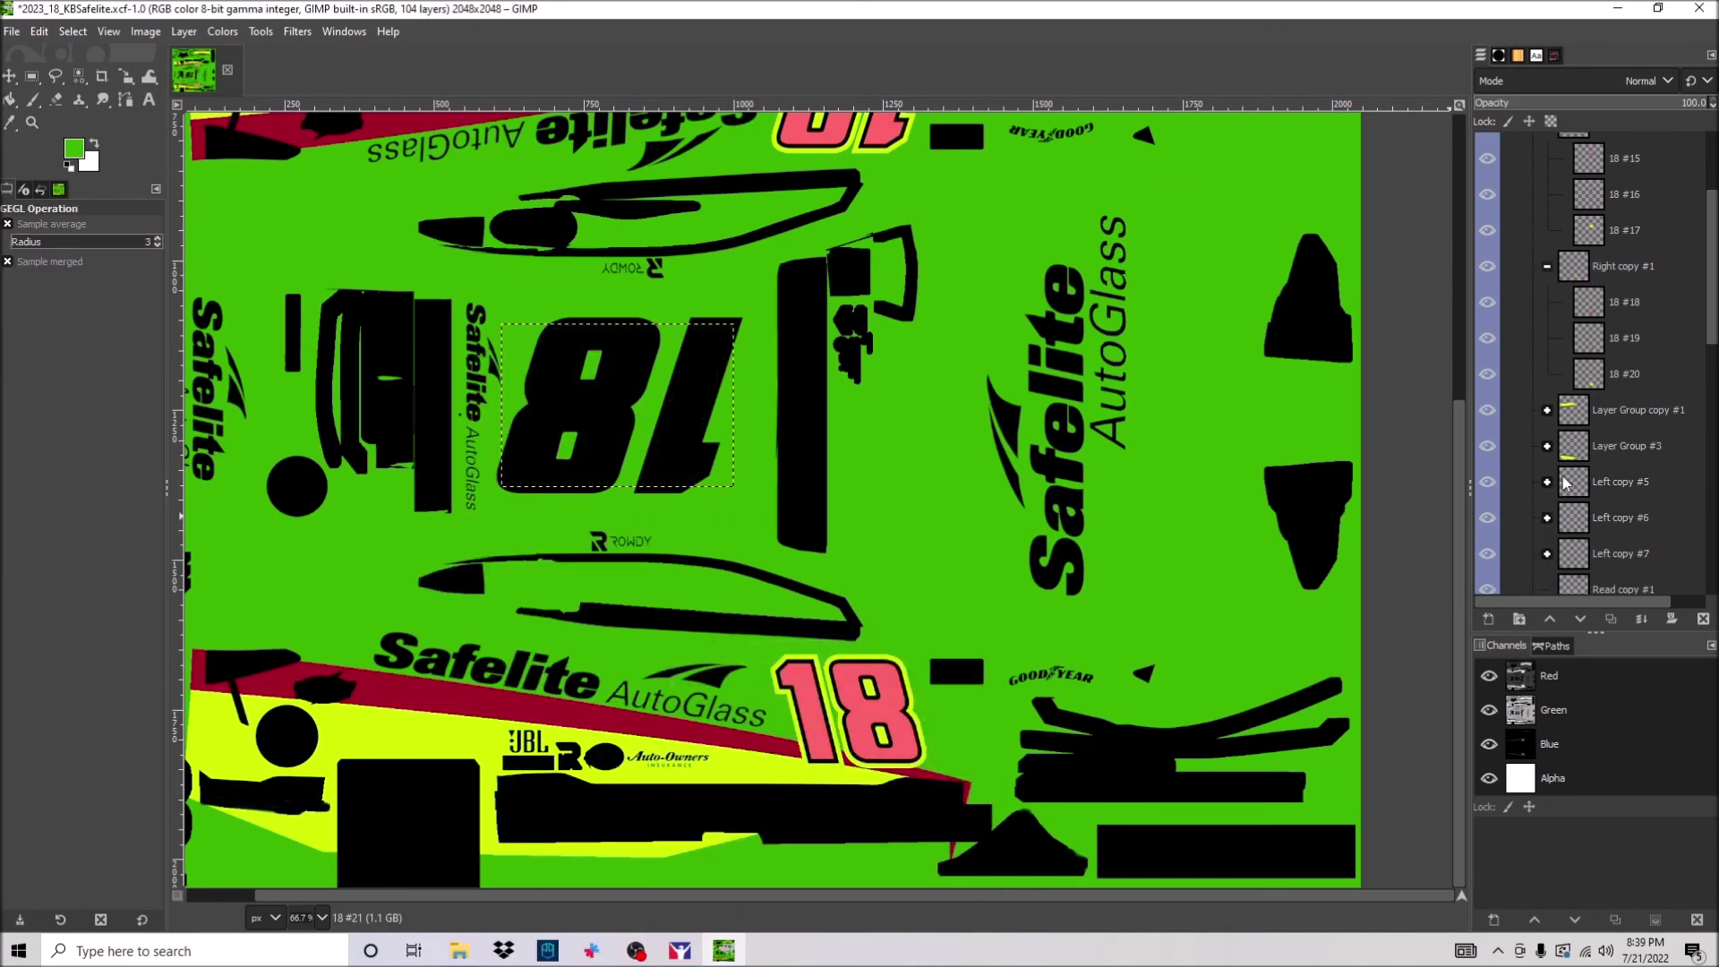
pyautogui.keyDown('alt'); pyautogui.click(1589, 302); pyautogui.keyUp('alt')
pyautogui.scroll(-1, 1589, 268)
pyautogui.rightClick(851, 591)
pyautogui.click(1254, 506)
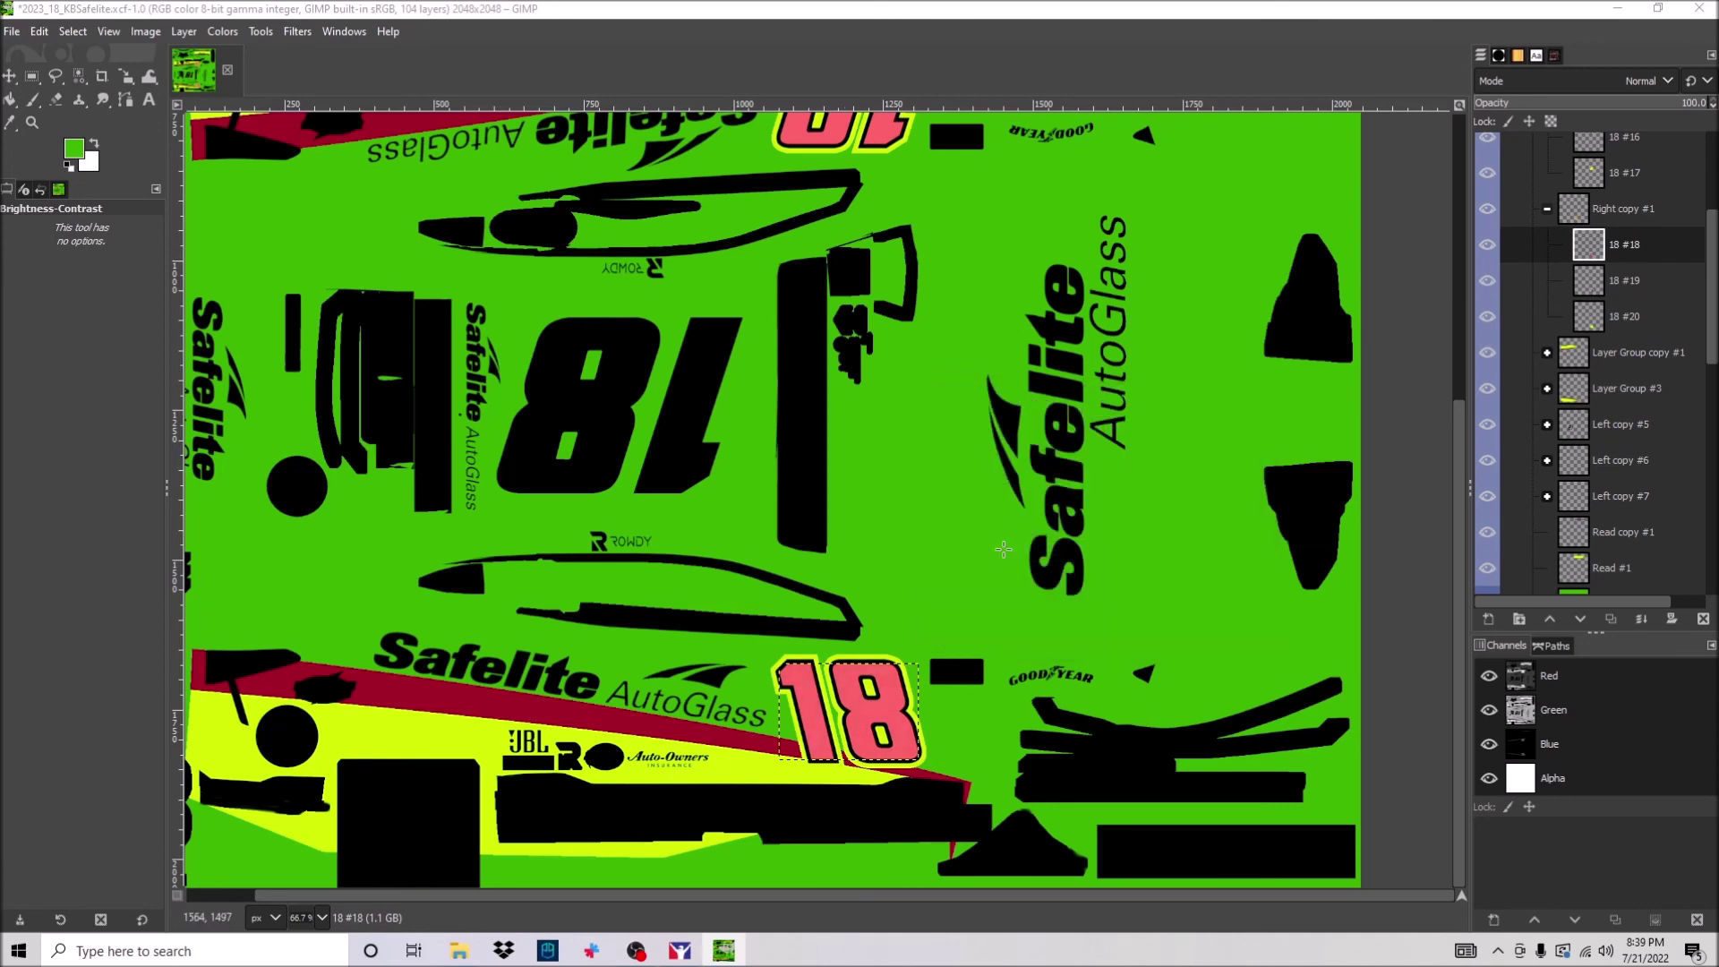
pyautogui.rightClick(530, 441)
pyautogui.click(681, 770)
pyautogui.click(799, 849)
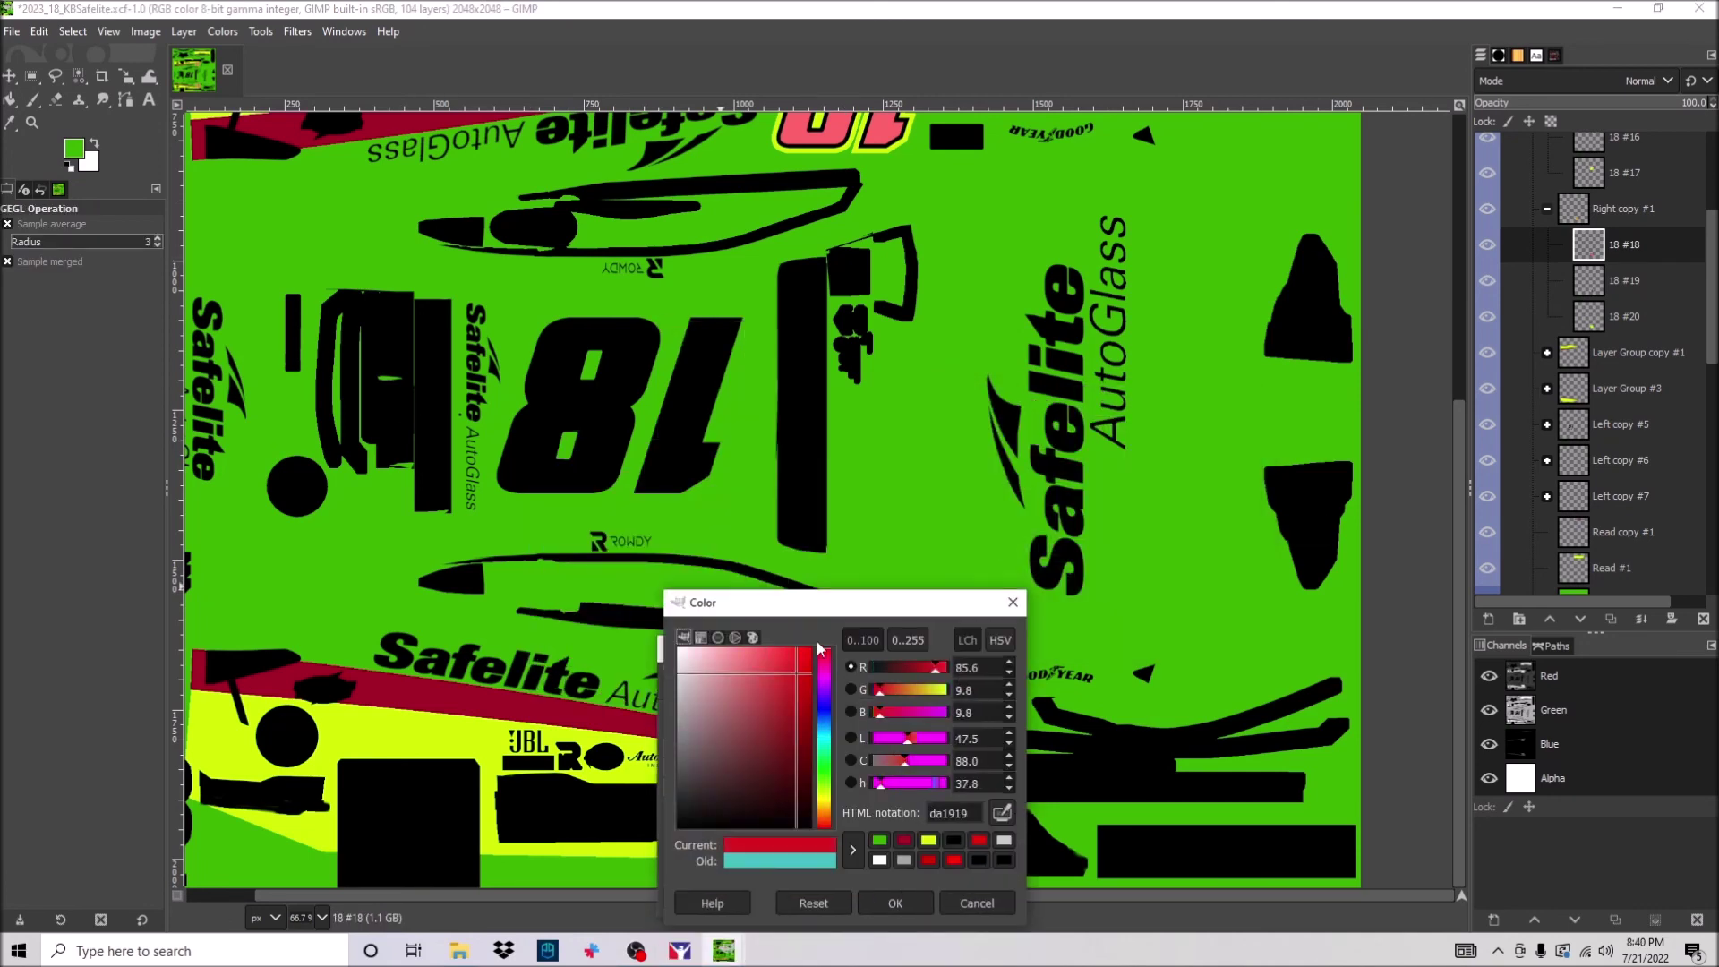
pyautogui.click(896, 902)
pyautogui.moveTo(922, 435); pyautogui.dragTo(1030, 435)
pyautogui.click(1167, 714)
# Colorize the 18 #15 number fill in Left copy #4 the same strong red as the opposite side's number.
pyautogui.scroll(1, 1589, 269)
pyautogui.keyDown('alt'); pyautogui.click(1589, 216); pyautogui.keyUp('alt')
pyautogui.scroll(4, 806, 448)
pyautogui.rightClick(846, 509)
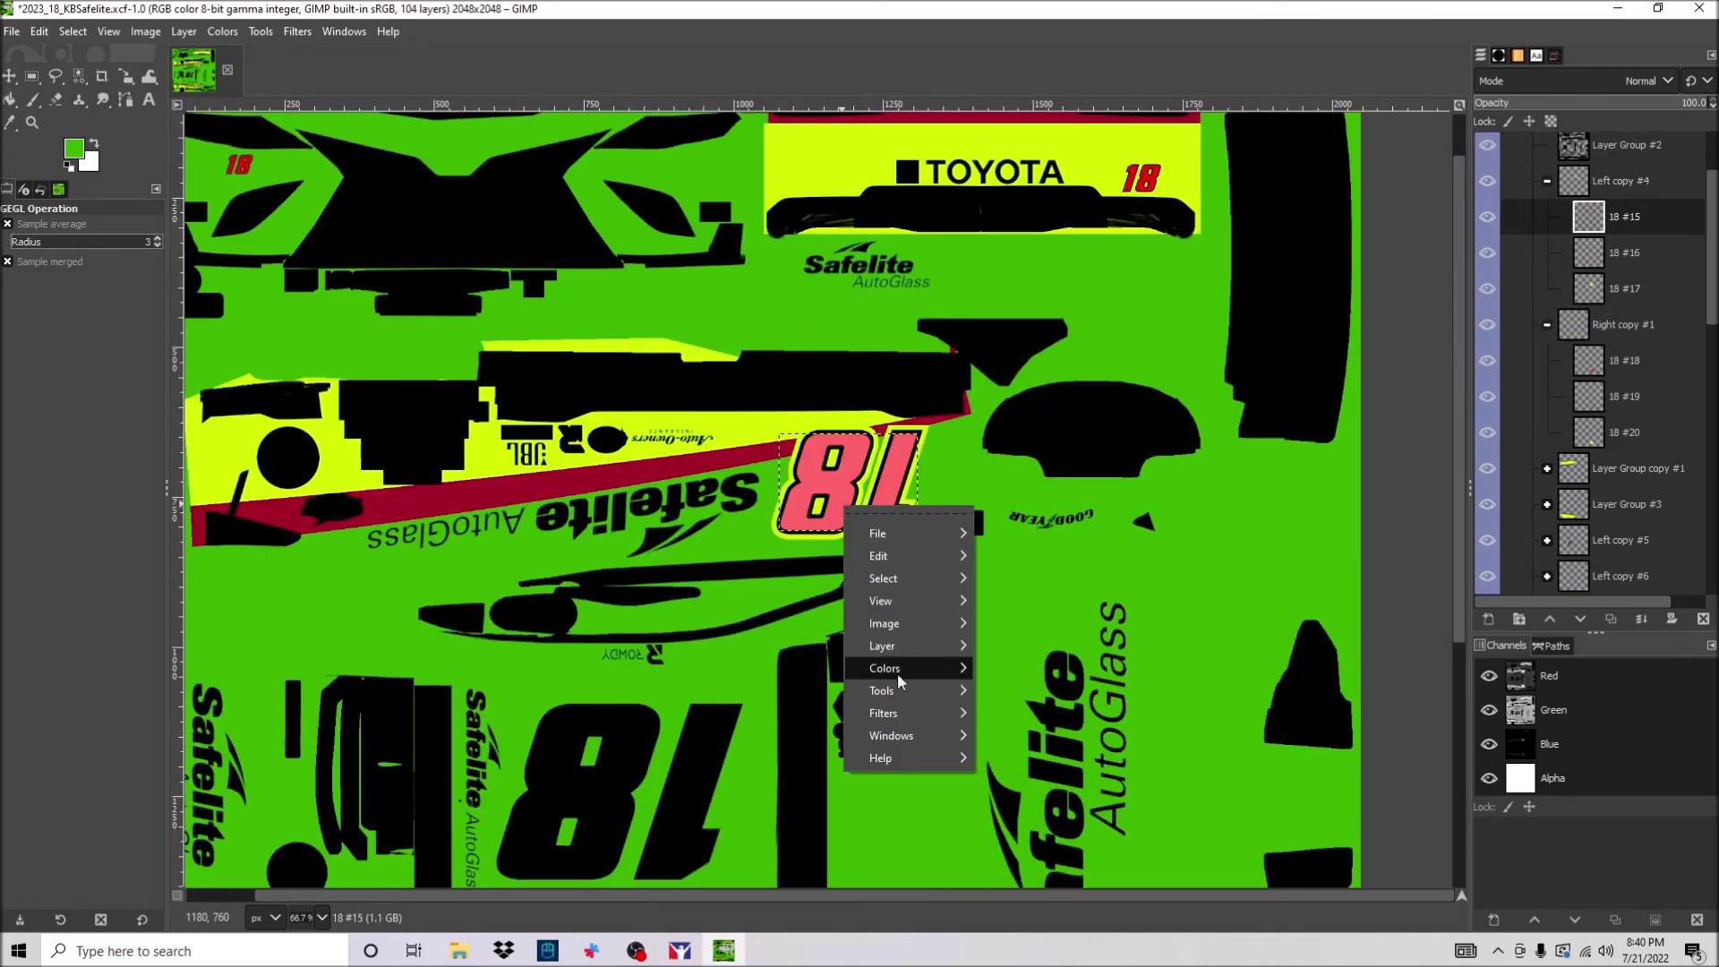
pyautogui.moveTo(897, 674)
pyautogui.click(1029, 770)
pyautogui.click(1278, 379)
pyautogui.click(1120, 691)
pyautogui.click(1171, 603)
pyautogui.scroll(-5, 1006, 546)
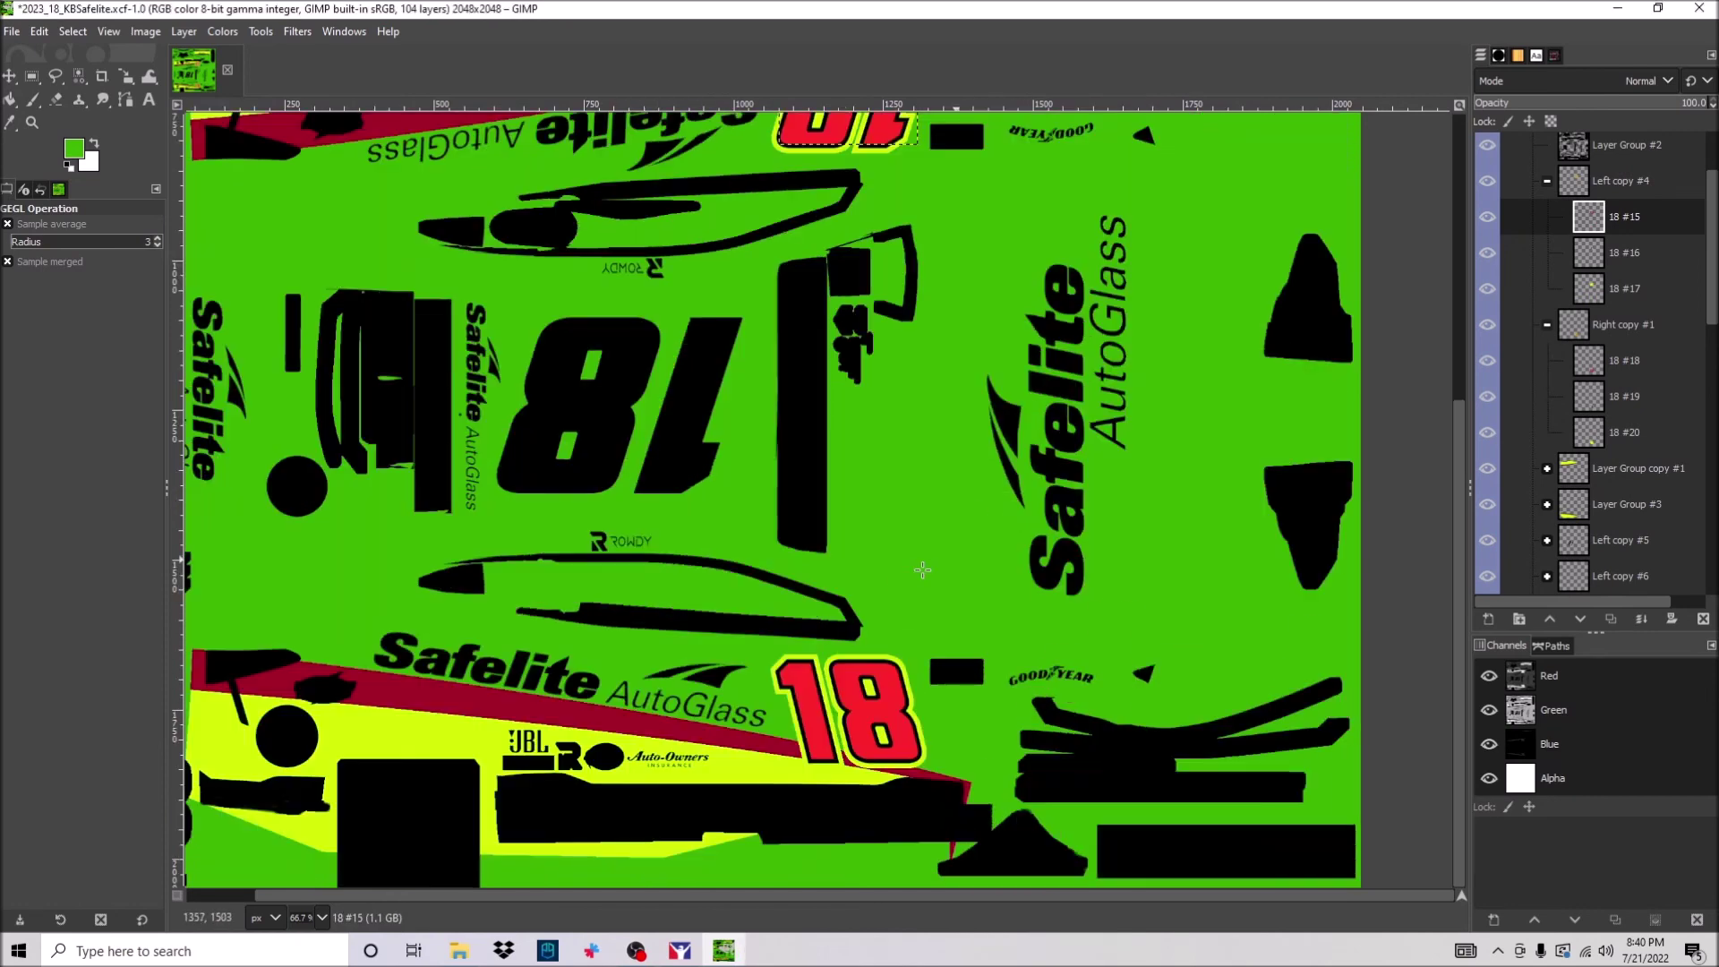
# Export the revised spec map TGA again and rotate the Camry model in iRacing to check its front finish.
pyautogui.click(12, 31)
pyautogui.click(72, 257)
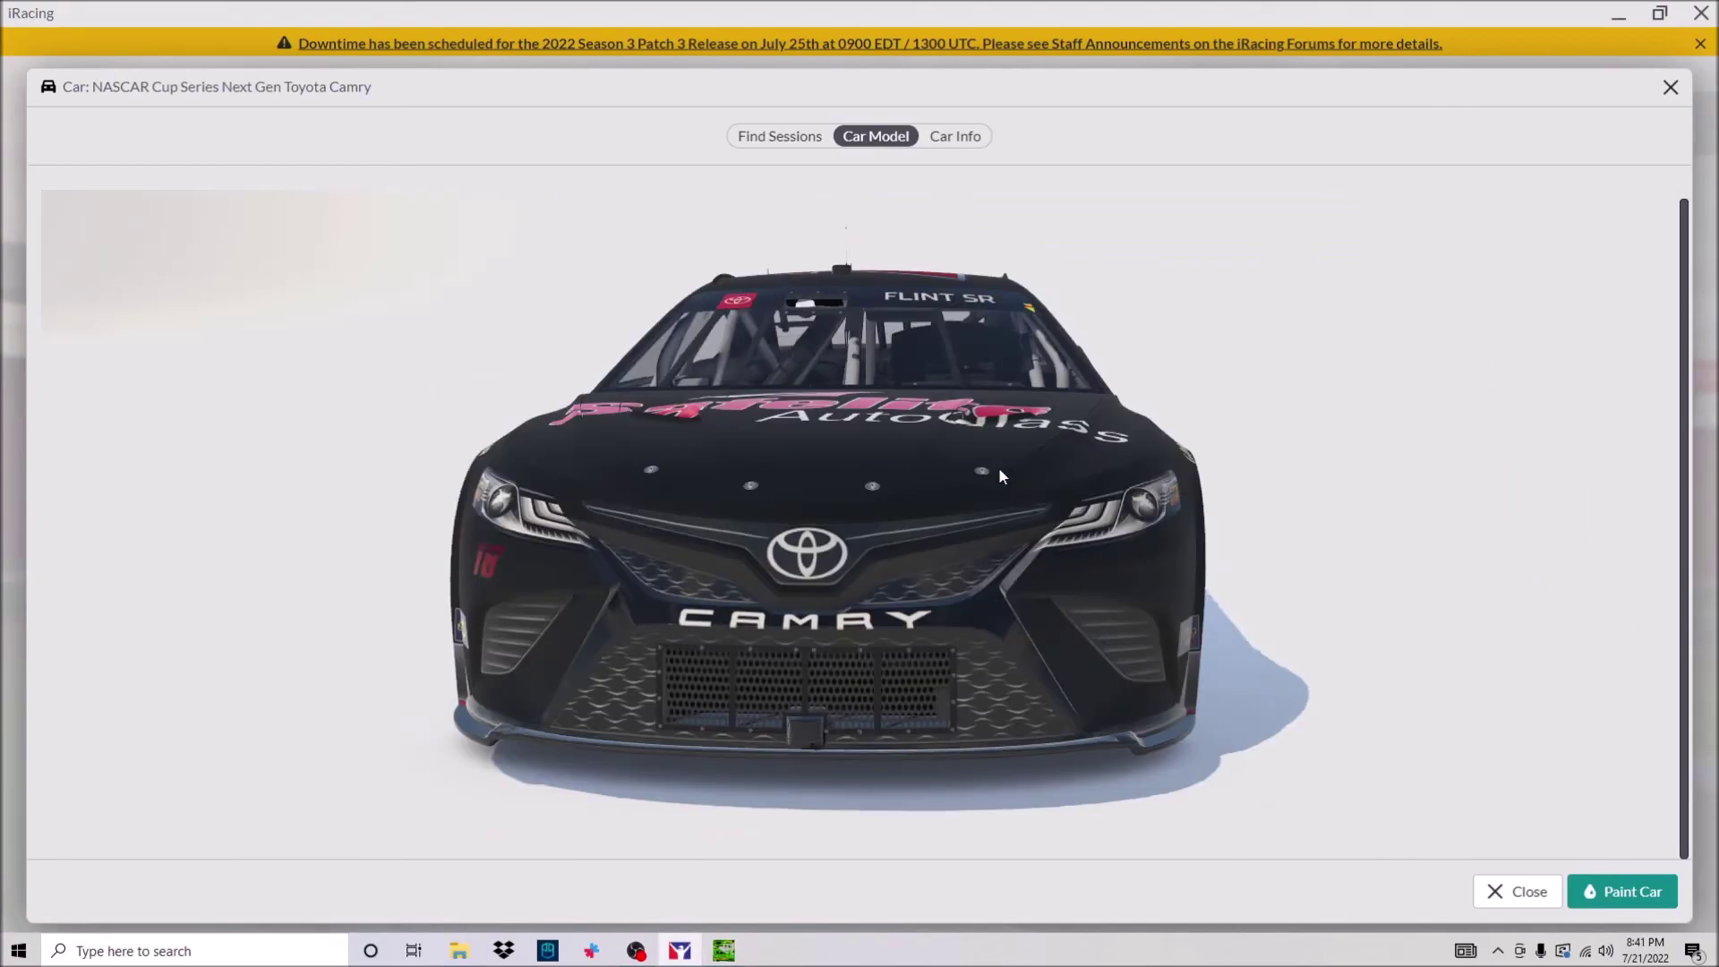
pyautogui.moveTo(997, 465); pyautogui.dragTo(711, 438)
# Open the stockcars toyotacamry2022 paint folder in File Explorer, check the exported car_num and car_spec files, and minimize the window.
pyautogui.click(459, 950)
pyautogui.doubleClick(725, 353)
pyautogui.doubleClick(734, 391)
pyautogui.doubleClick(821, 556)
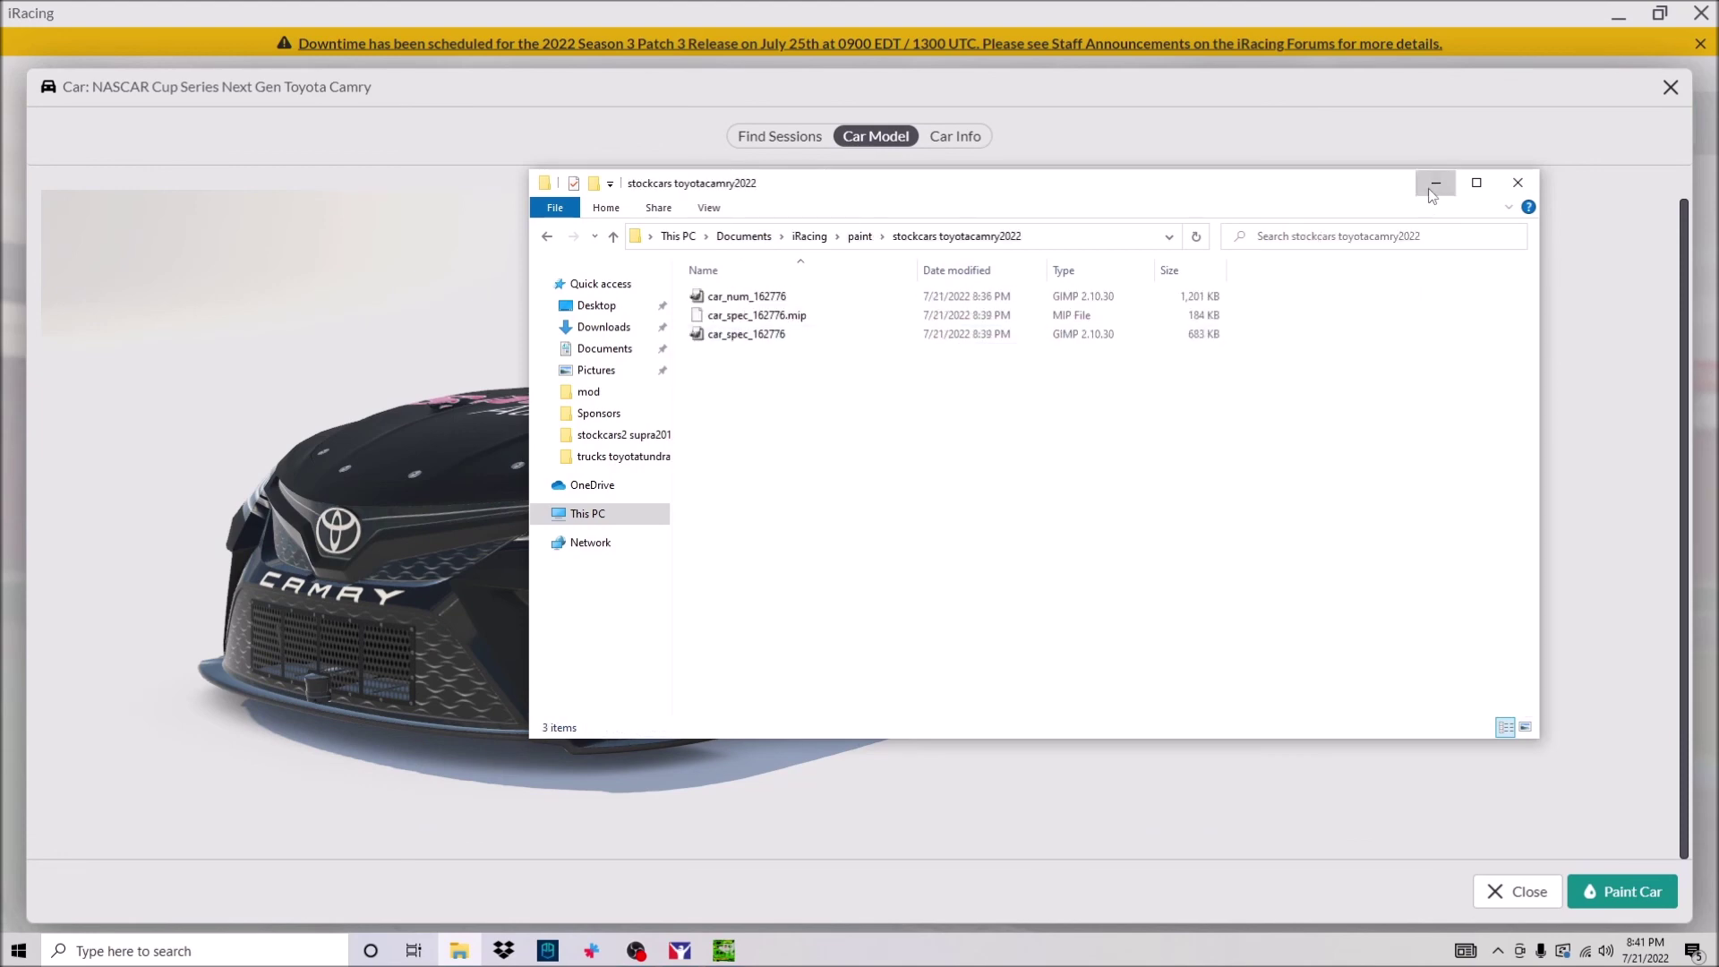
pyautogui.click(1433, 181)
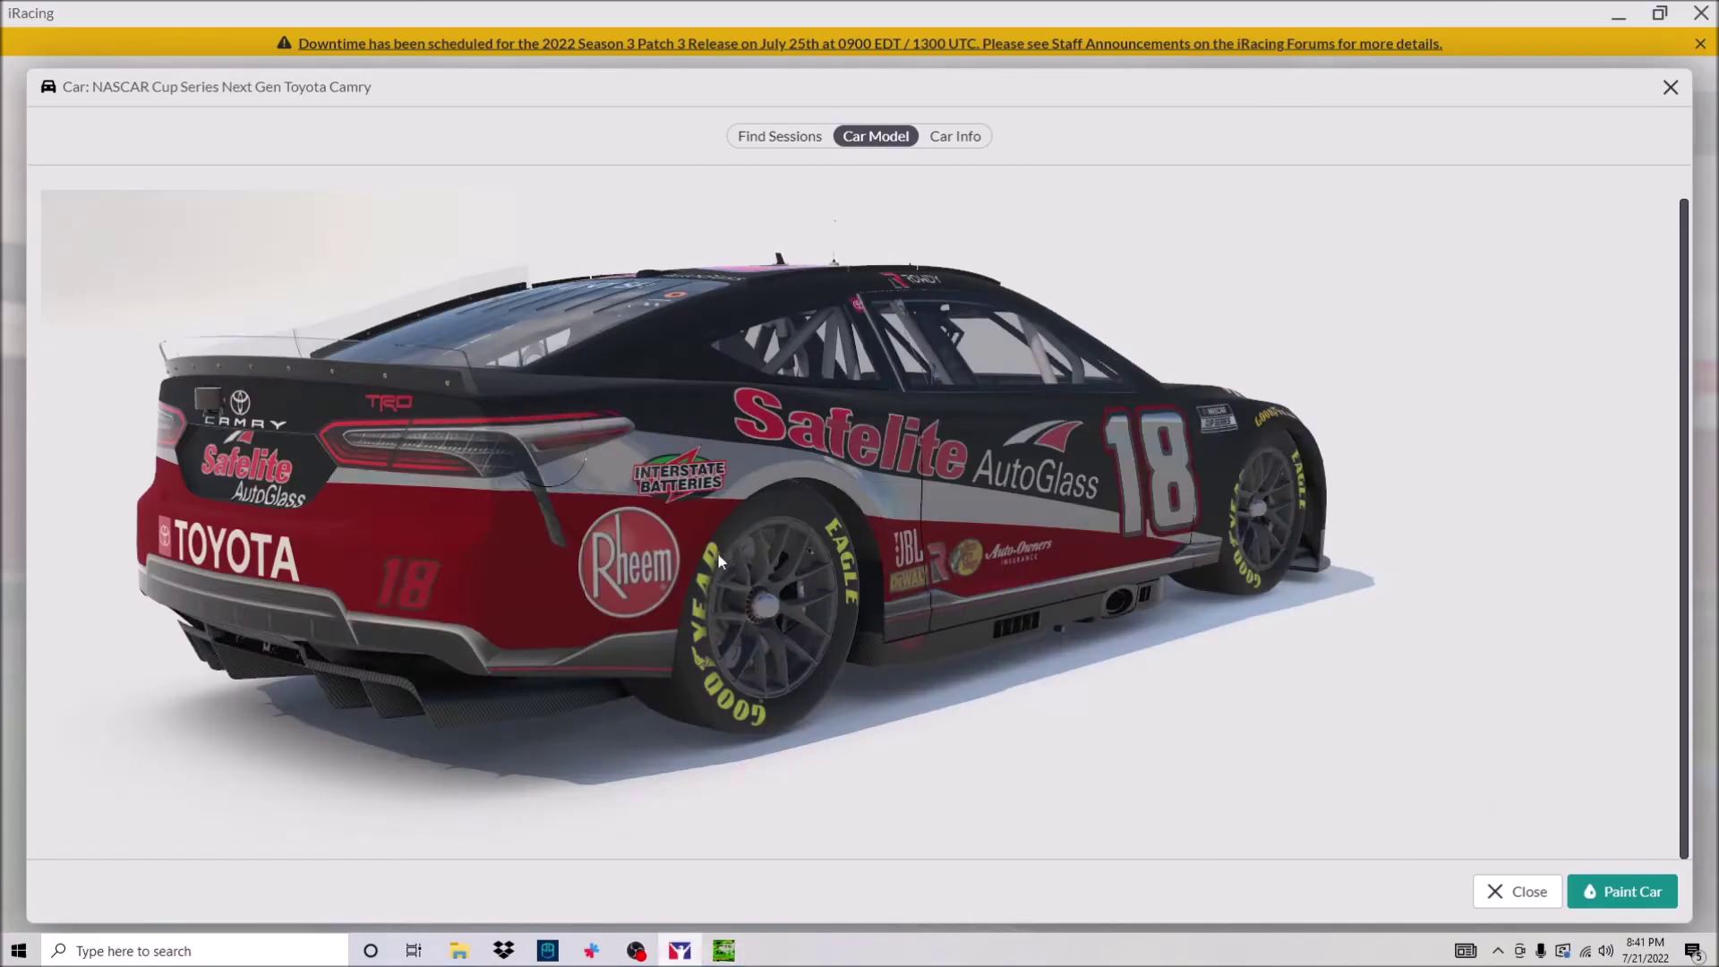
# Rotate and zoom the Camry model in iRacing to inspect the sides, roof and rear under the updated spec map.
pyautogui.moveTo(627, 672); pyautogui.dragTo(900, 494)
pyautogui.scroll(-5, 1057, 484)
pyautogui.scroll(3, 1030, 524)
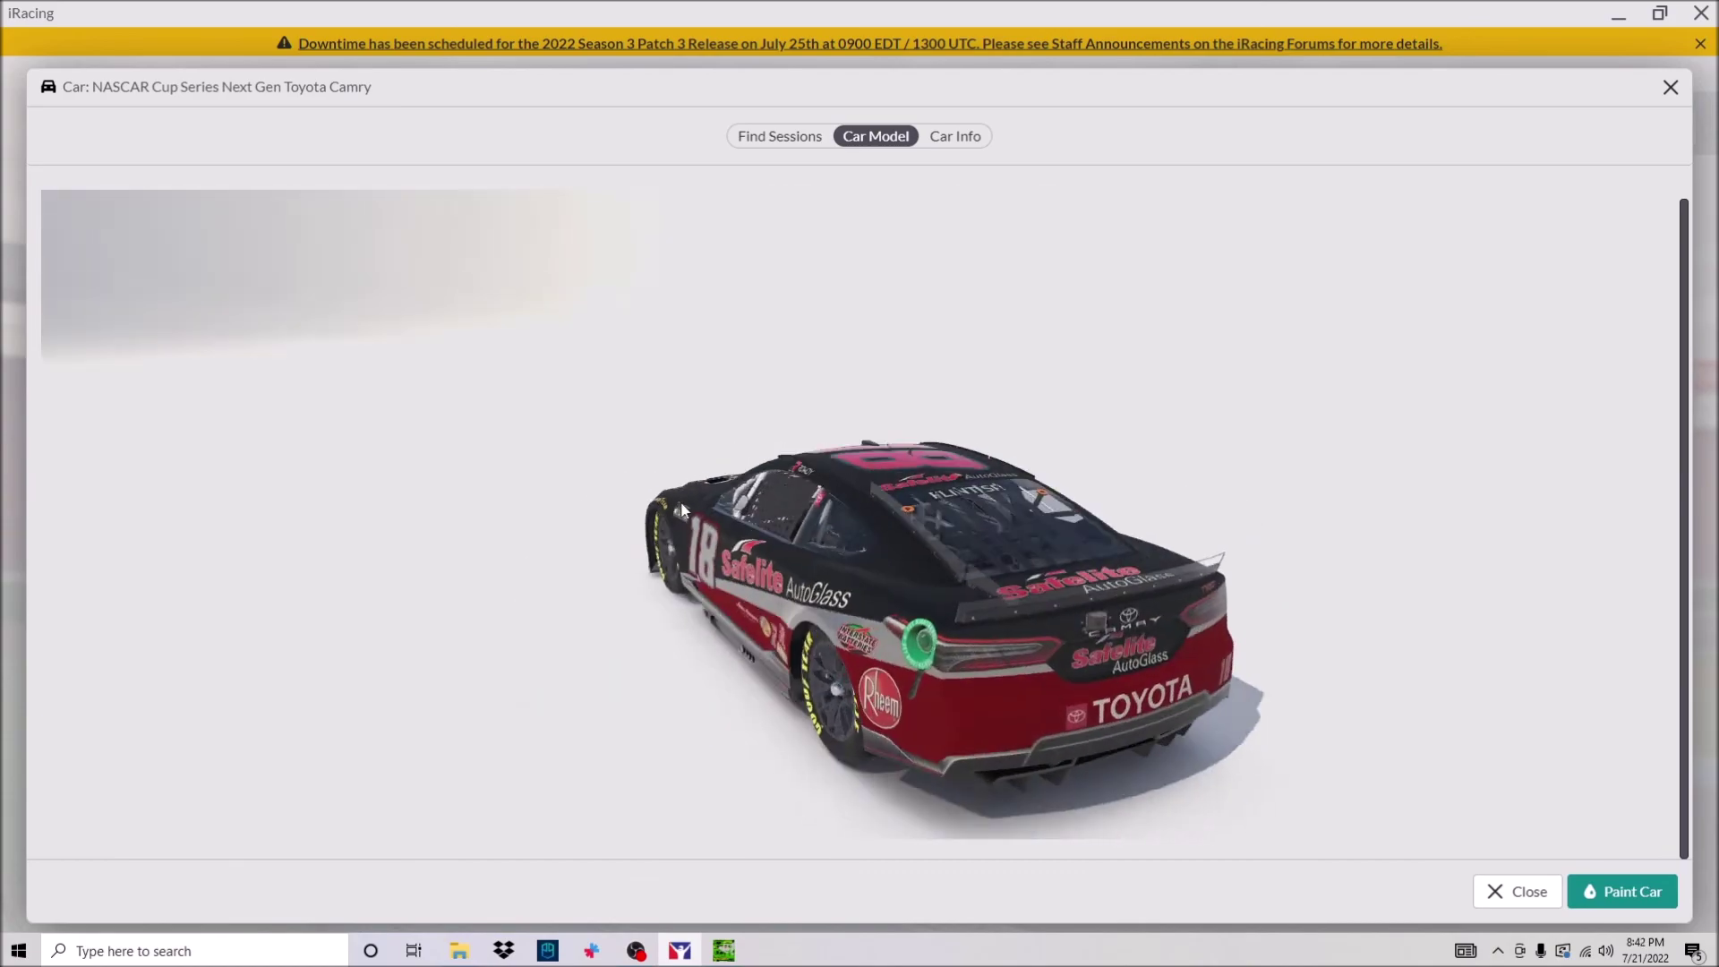